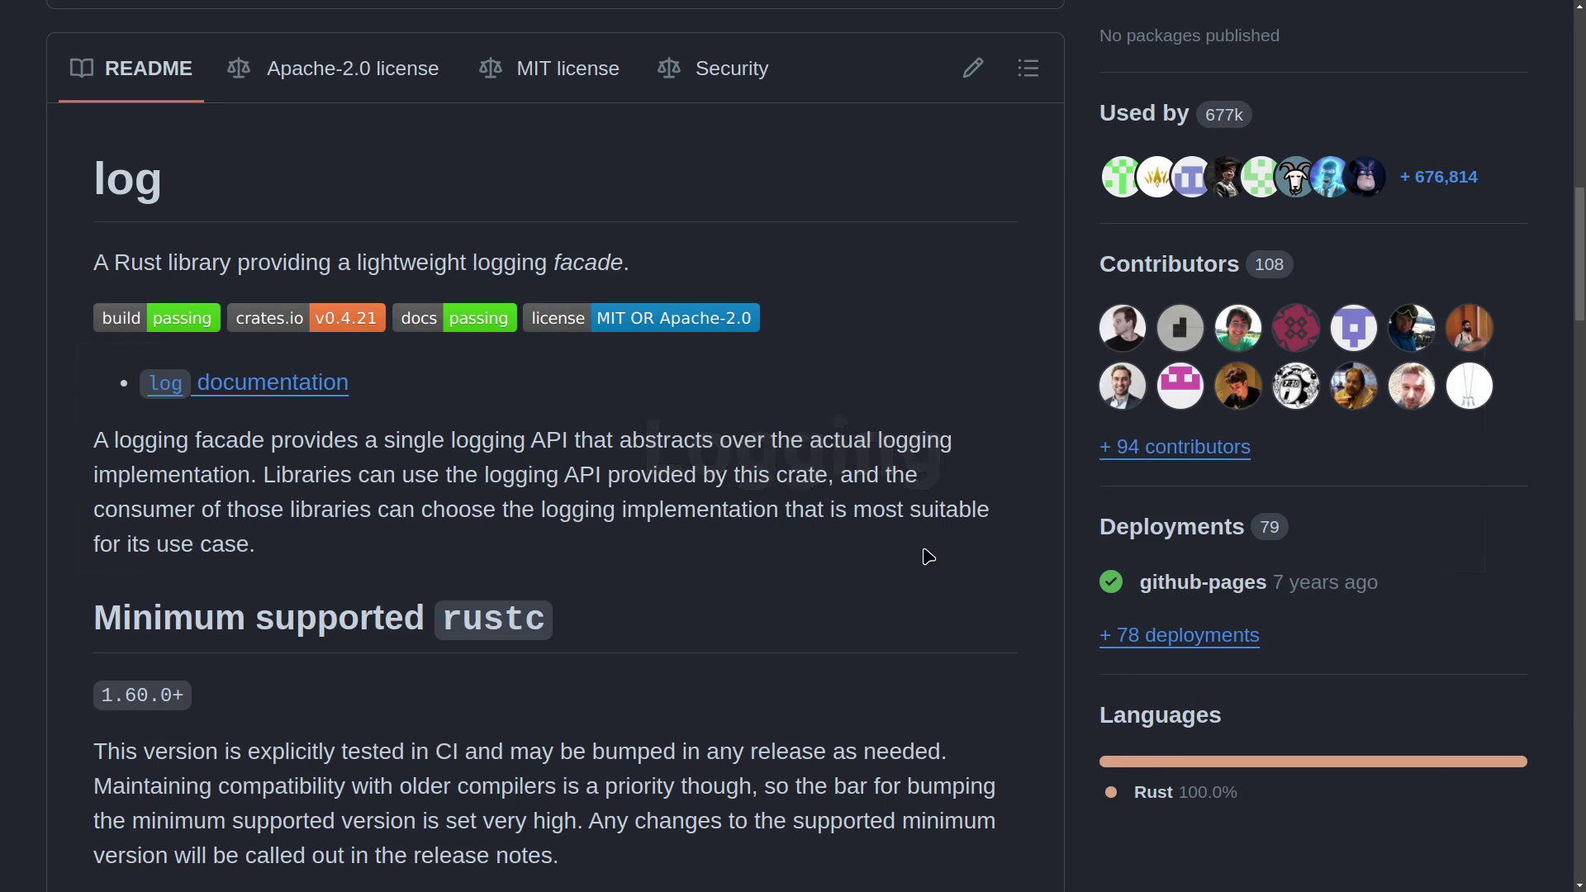
scroll(927, 557, "down", 2)
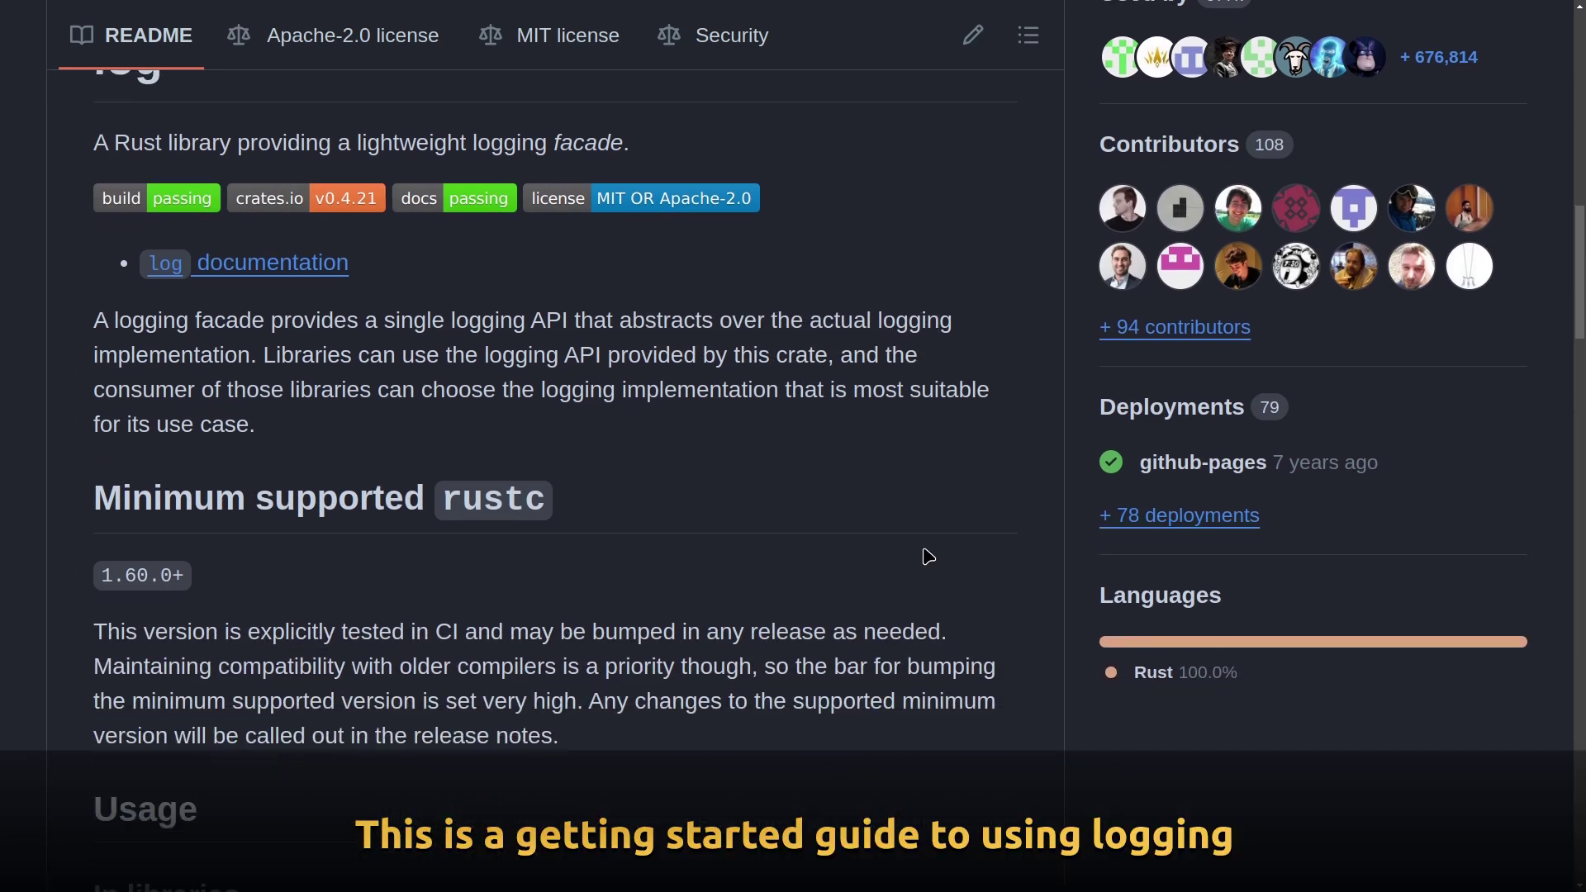
scroll(928, 557, "down", 3)
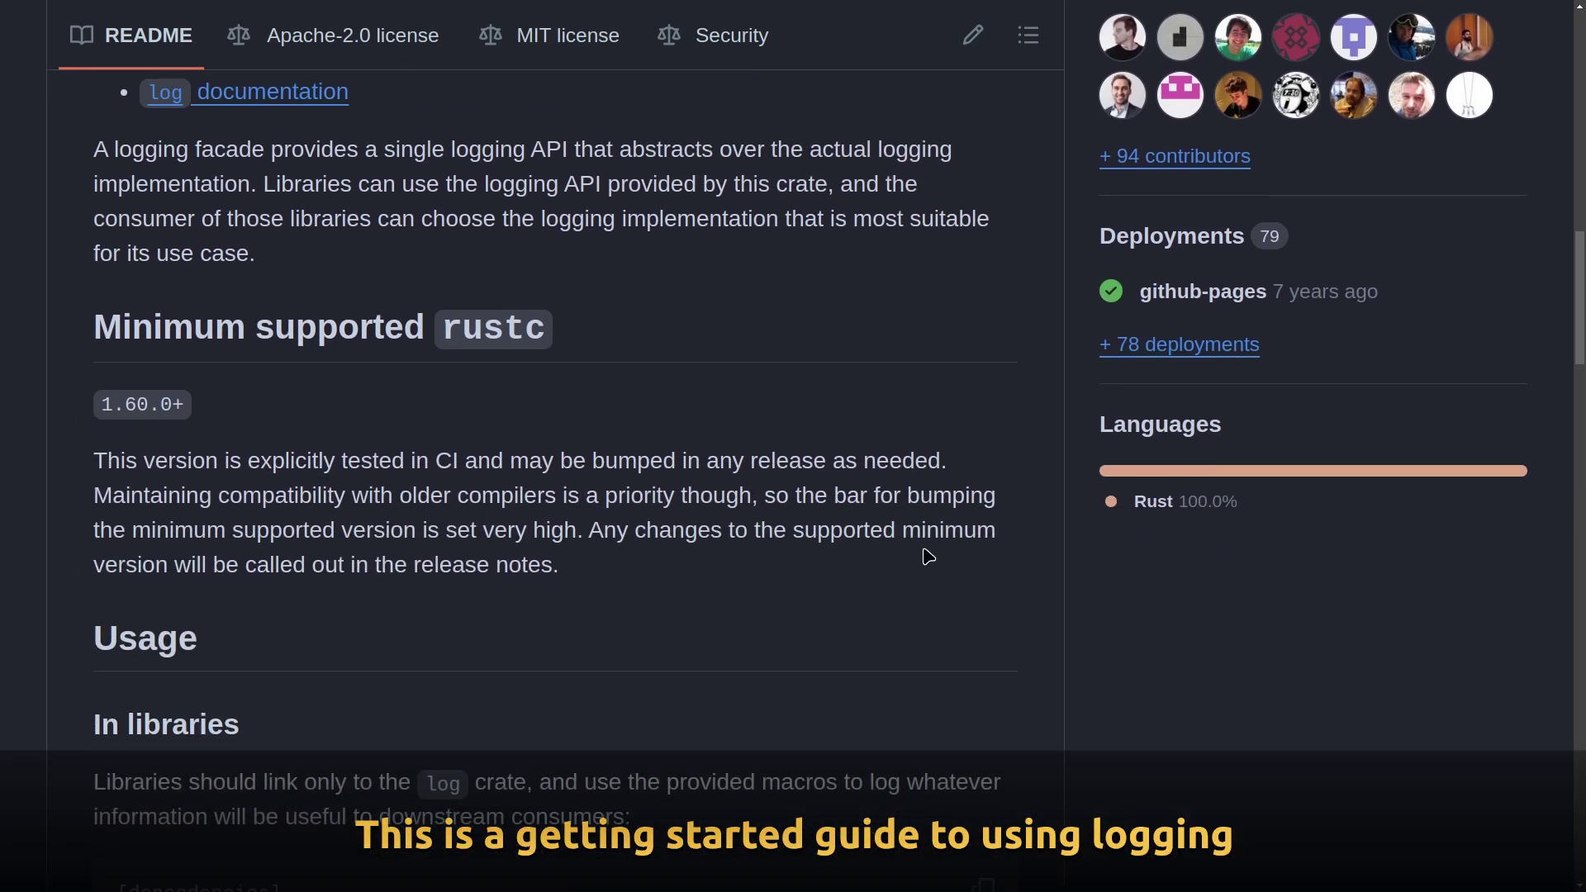
scroll(927, 557, "down", 3)
scroll(927, 556, "down", 3)
scroll(927, 557, "down", 3)
scroll(927, 557, "down", 2)
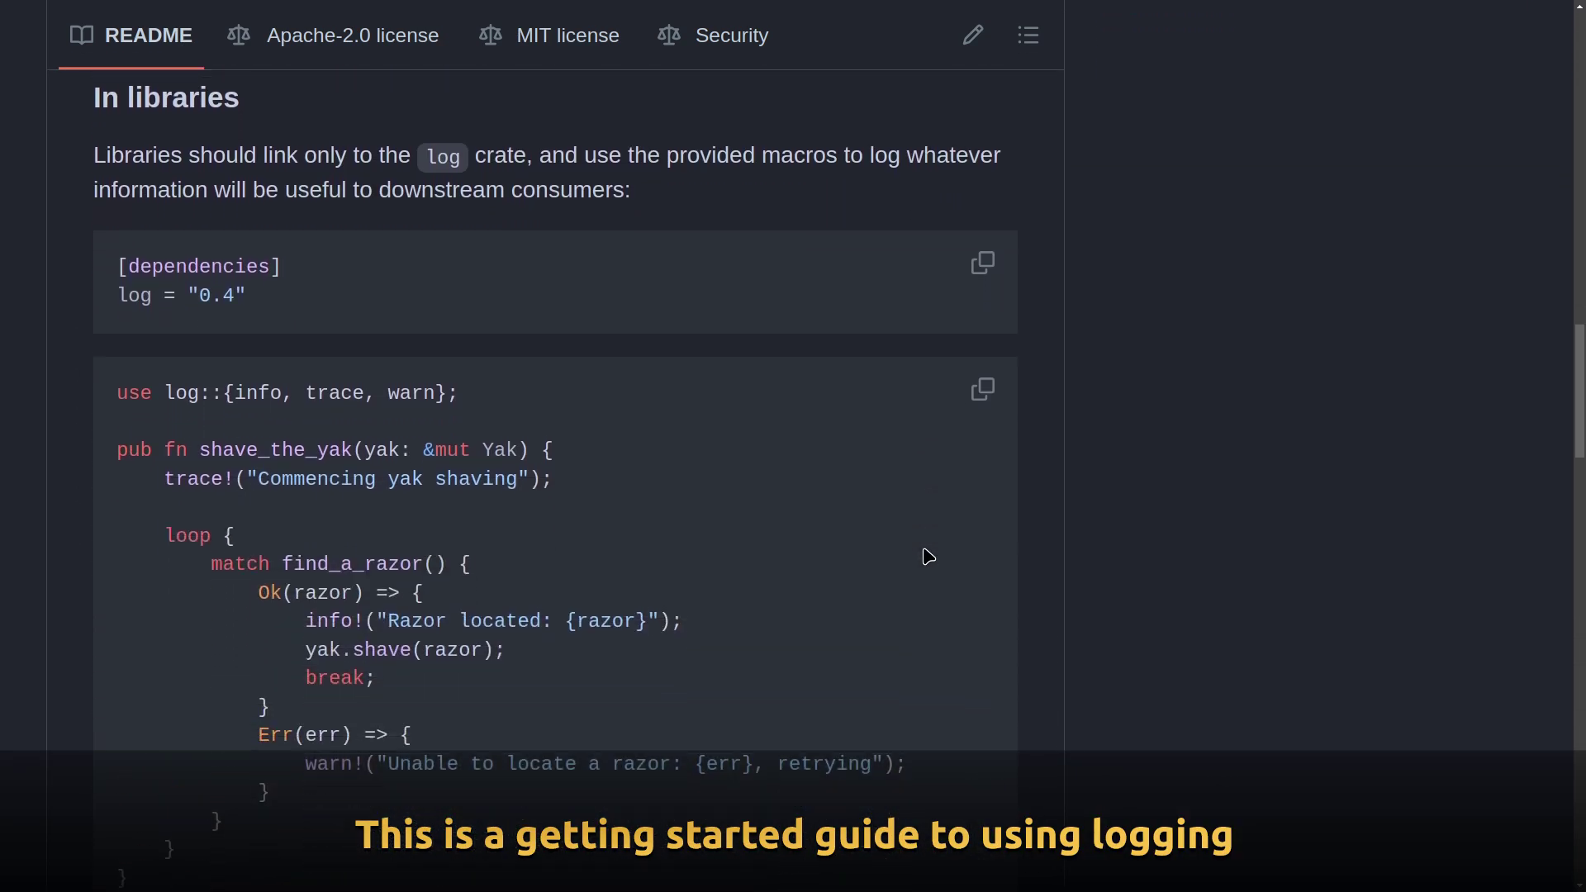
scroll(927, 556, "down", 1)
scroll(928, 557, "down", 1)
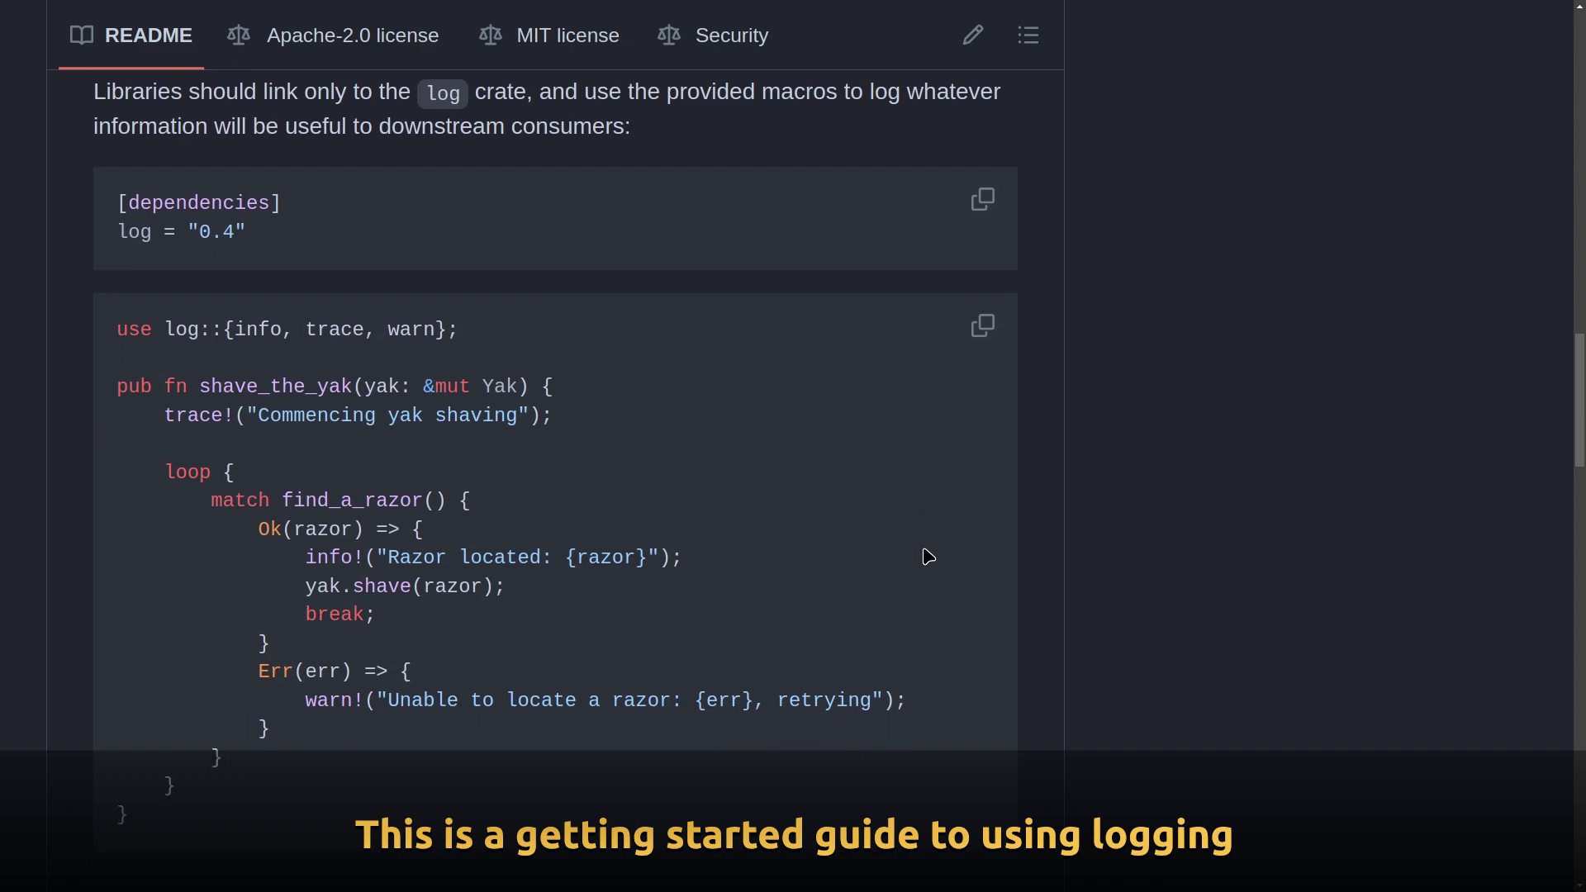
- In the terminal, select the green 'Learning Rust' ASCII banner in the demo output
key("super+1")
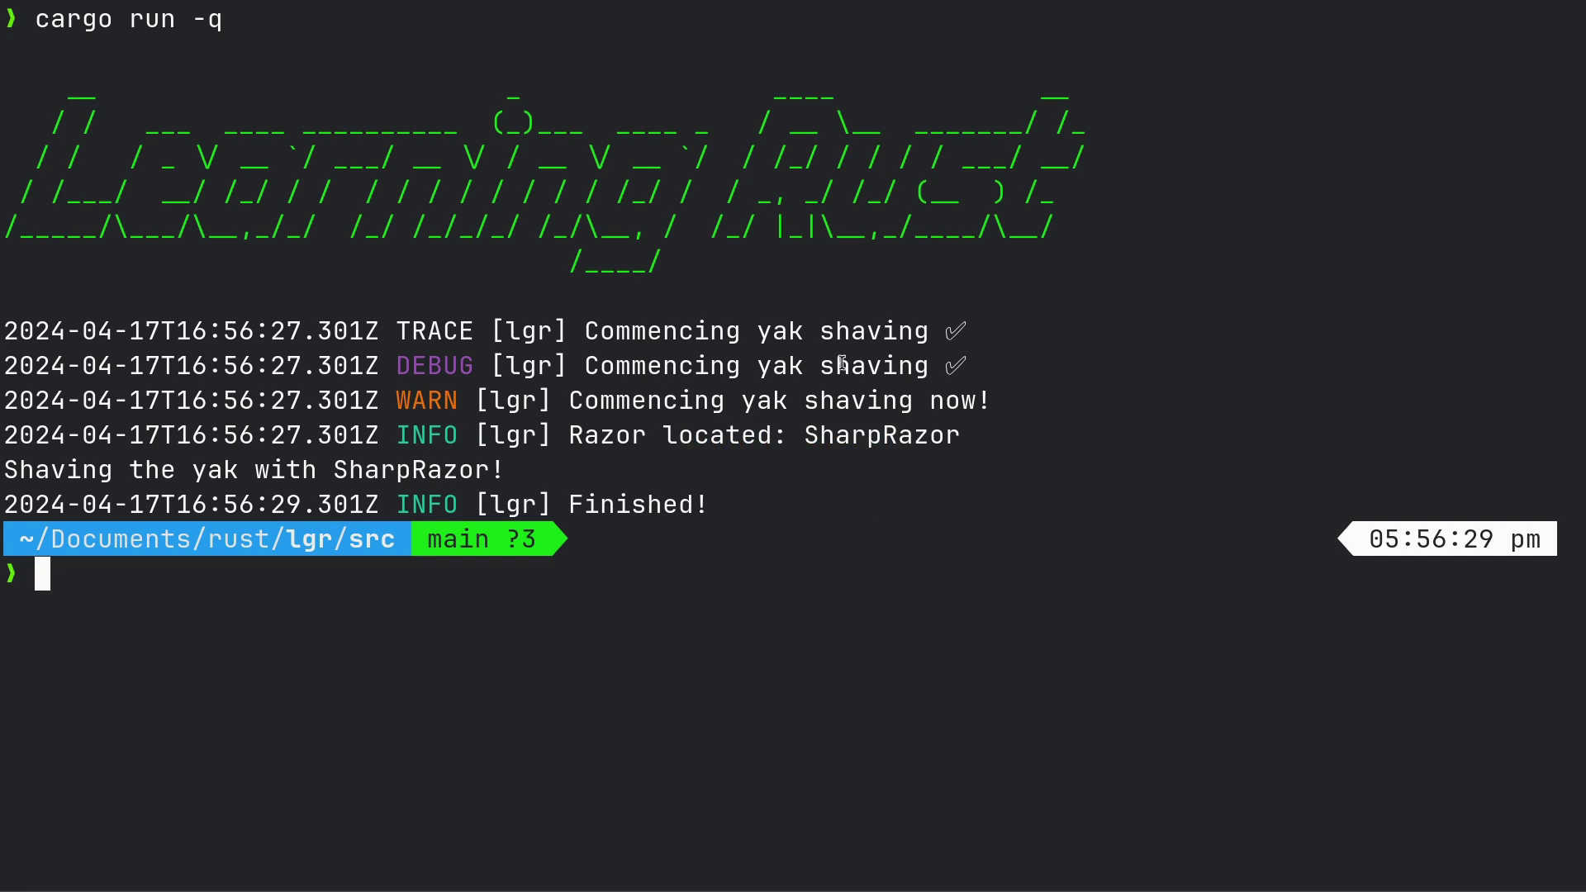
mouse_move(682, 276)
left_mouse_down()
mouse_move(2, 117)
mouse_move(3, 90)
left_mouse_up()
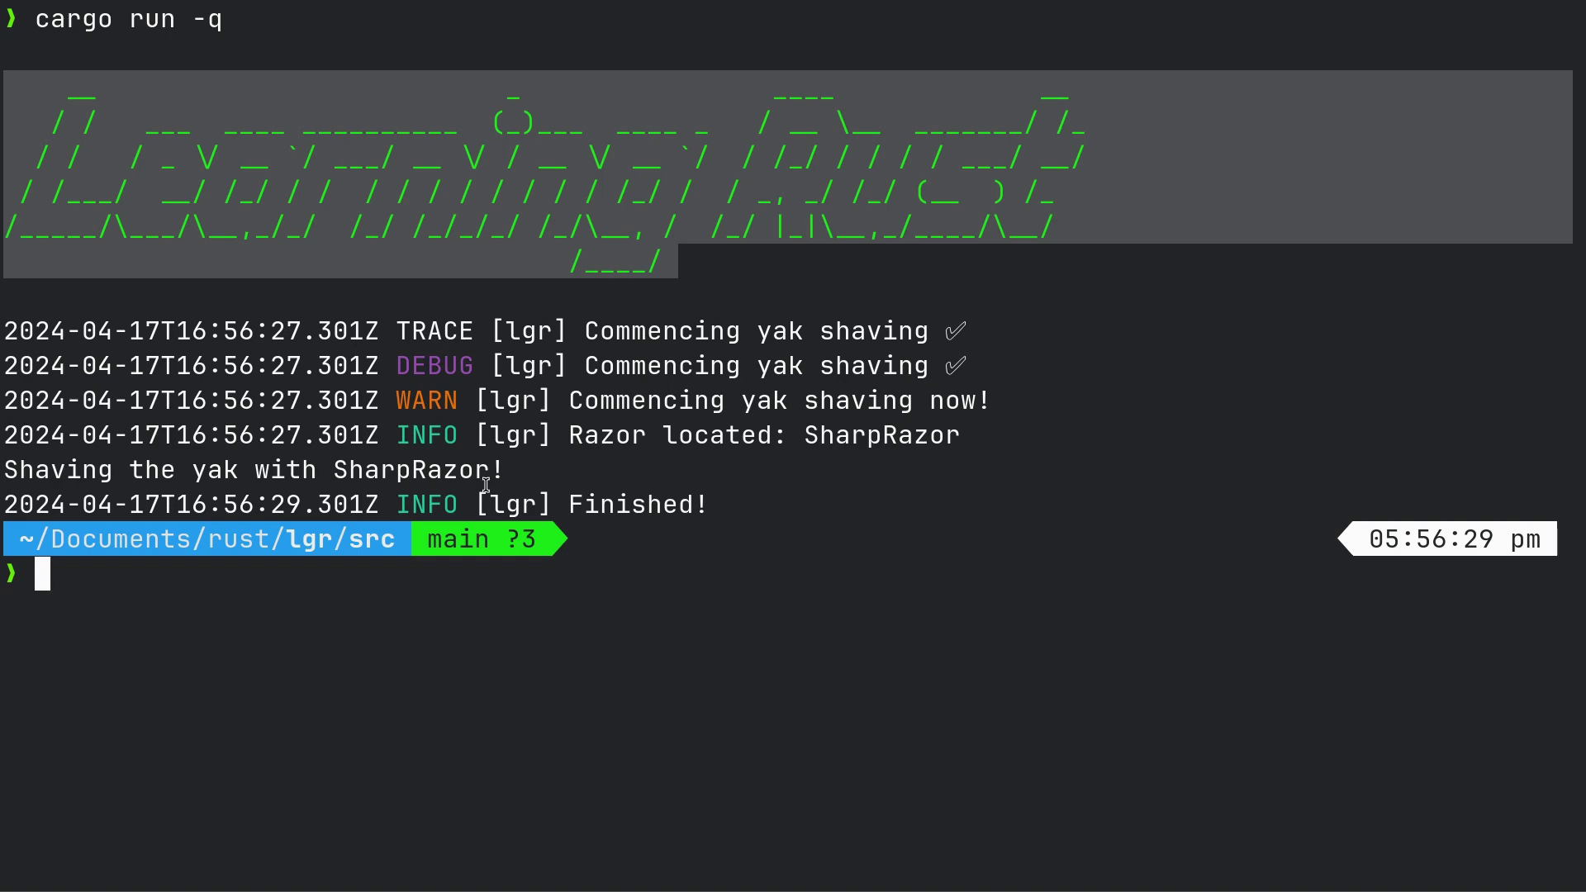
- Back in the log README example, select 'pub', then the 'yak' parameter of shave_the_yak
key("alt+Tab")
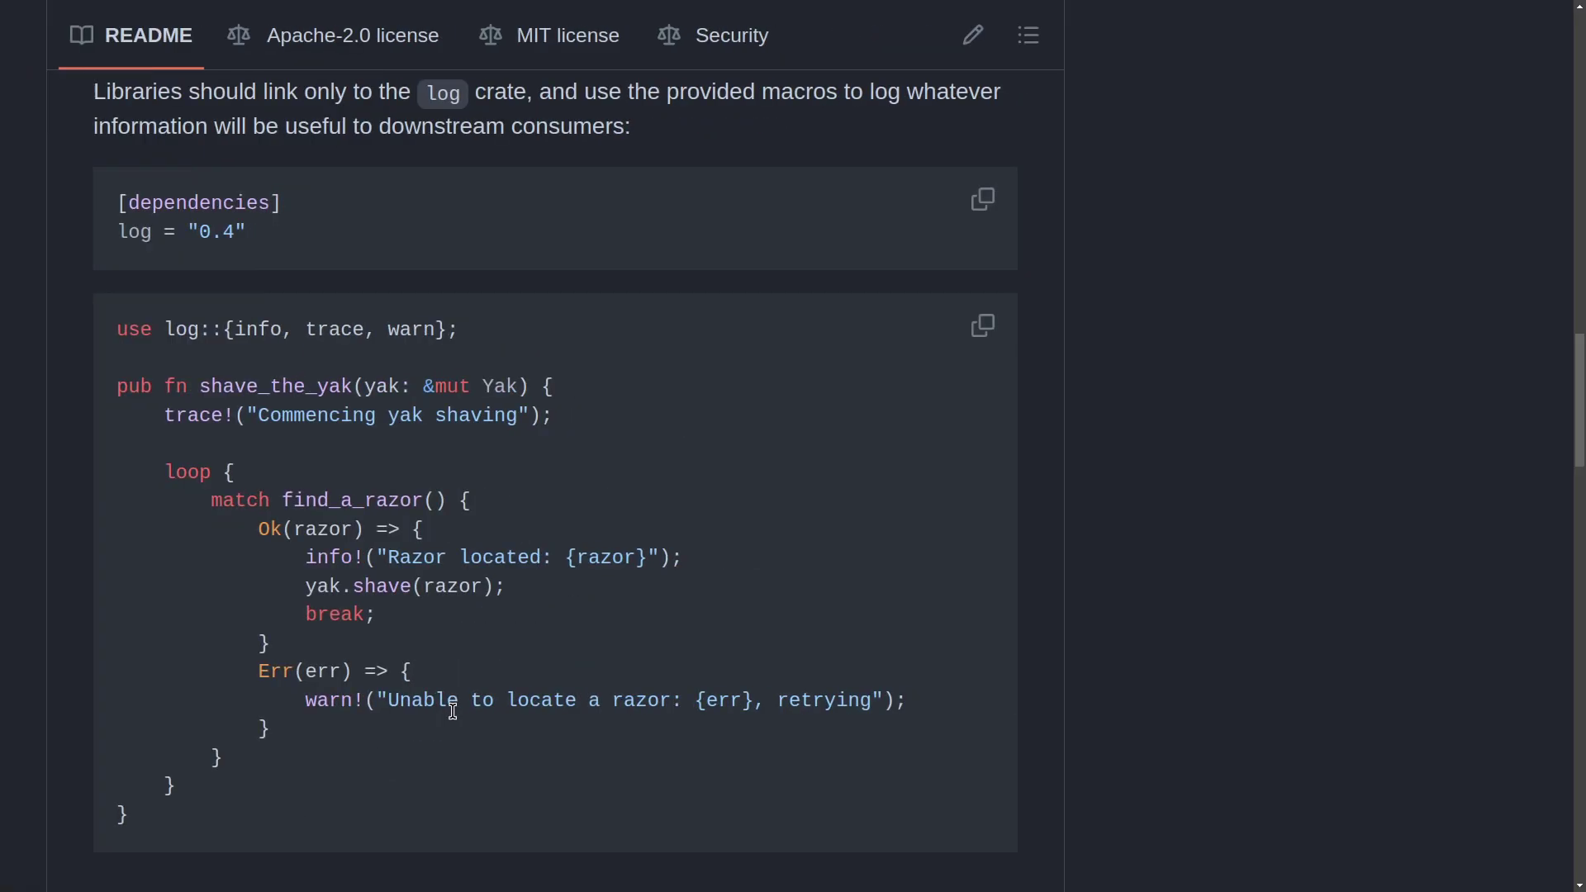
scroll(601, 547, "up", 5)
scroll(601, 546, "up", 5)
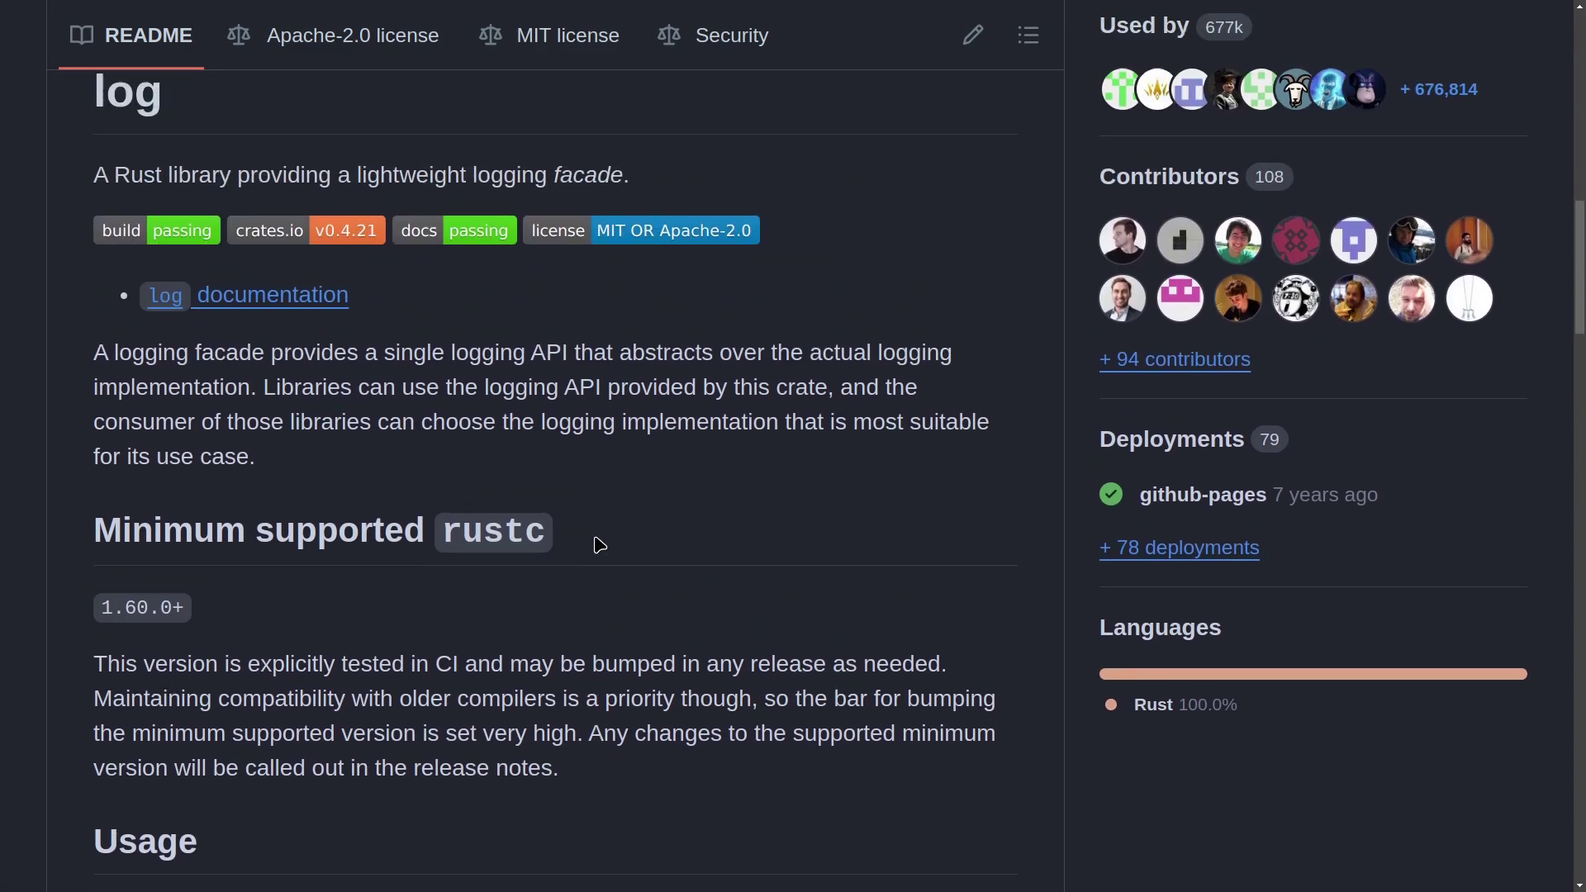
scroll(601, 546, "up", 3)
scroll(595, 535, "down", 5)
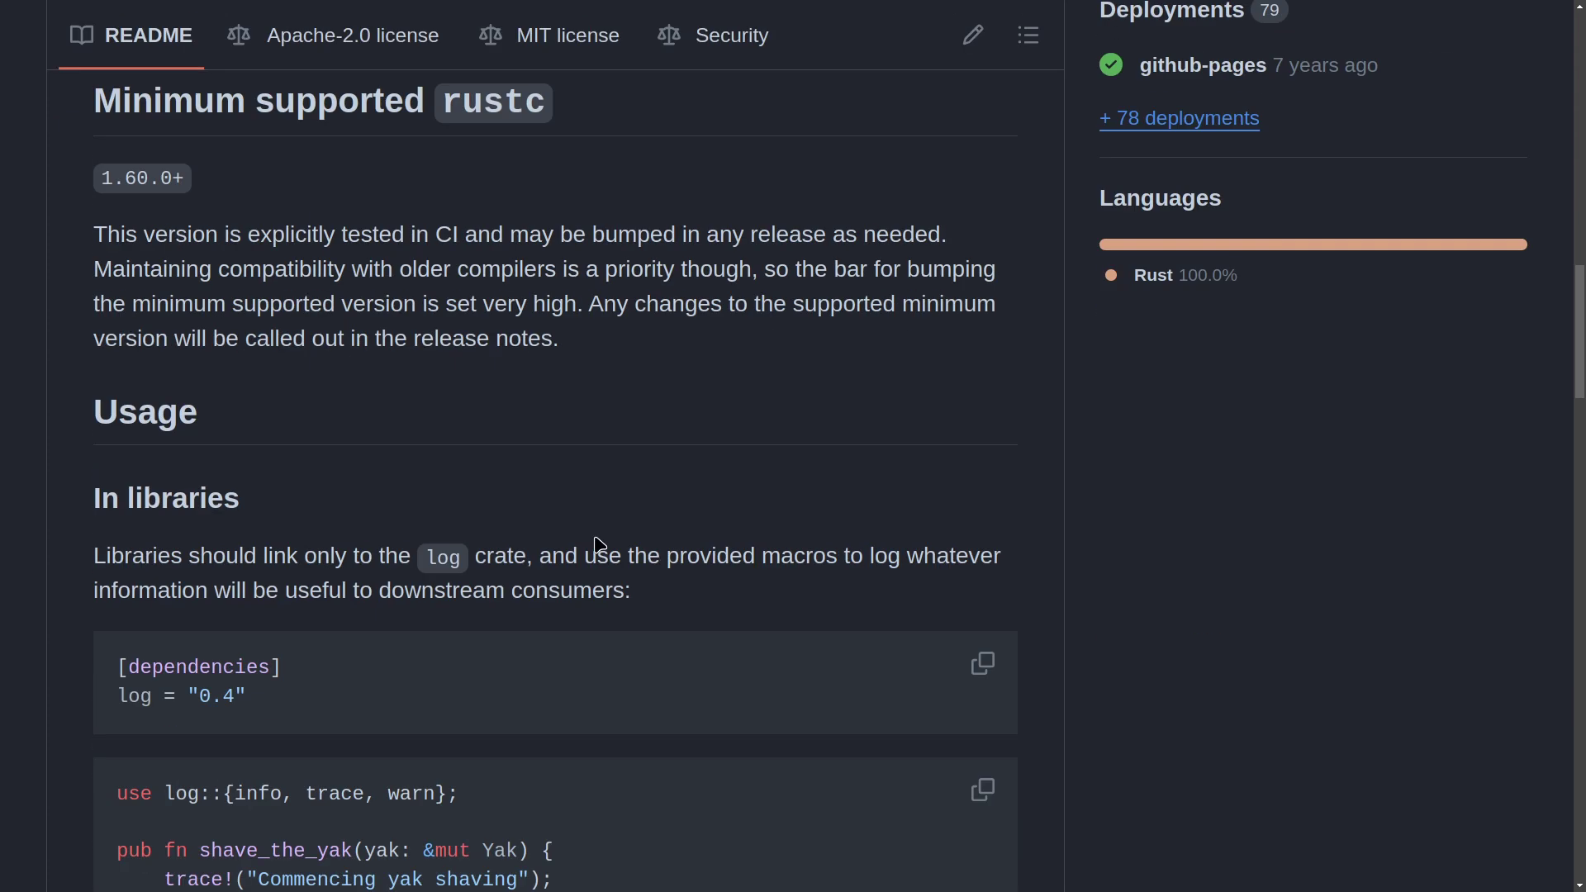
scroll(595, 535, "down", 1)
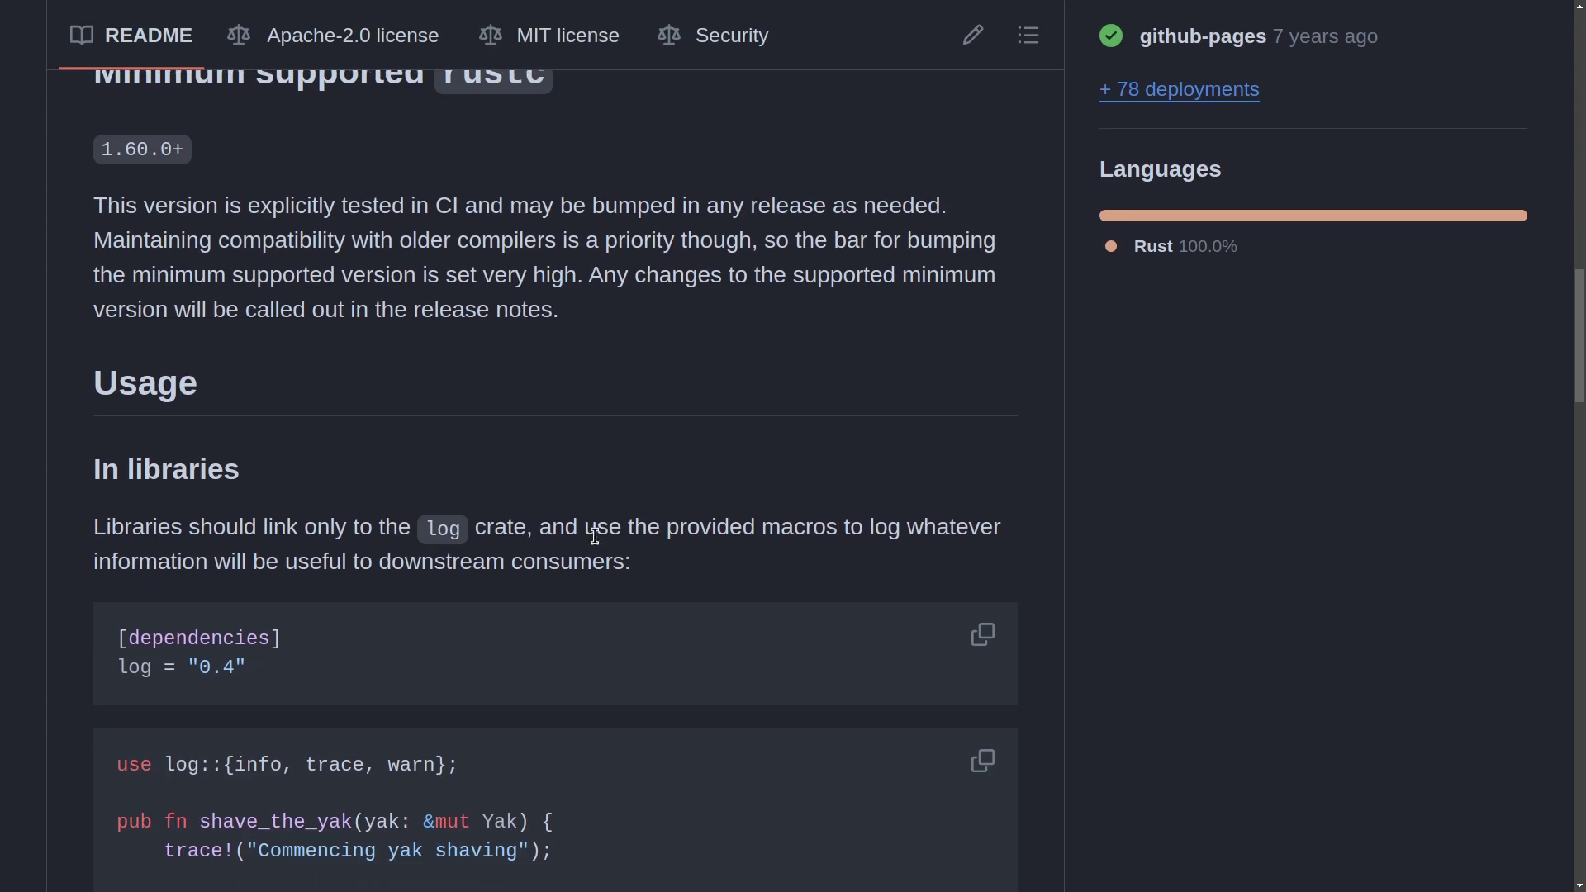
scroll(595, 536, "down", 1)
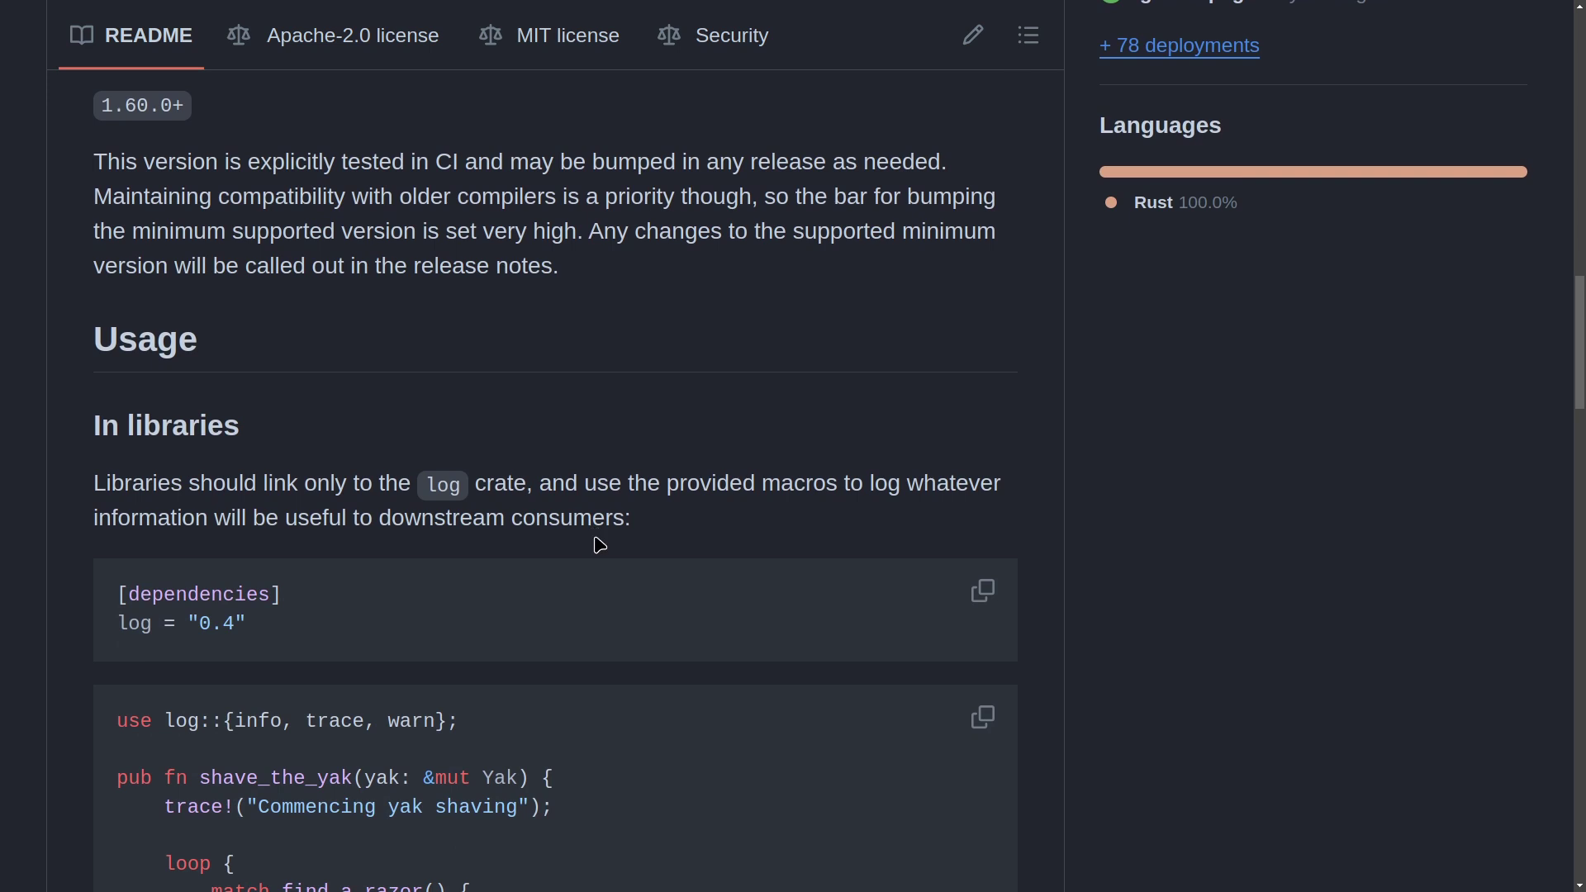
scroll(595, 544, "down", 2)
scroll(595, 544, "down", 1)
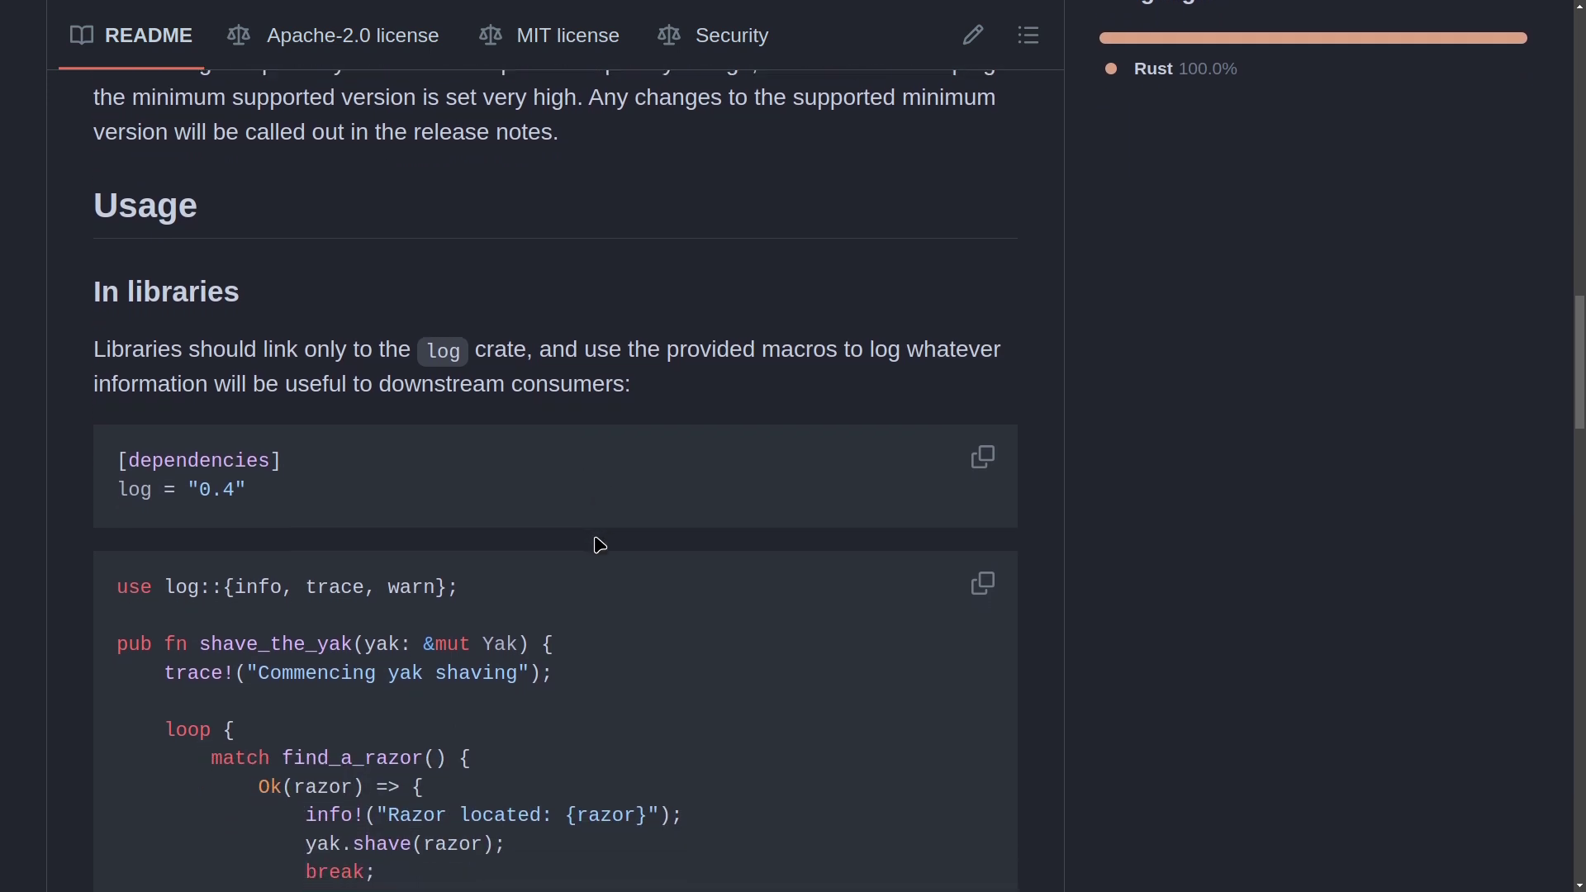
scroll(595, 544, "down", 2)
scroll(595, 545, "down", 1)
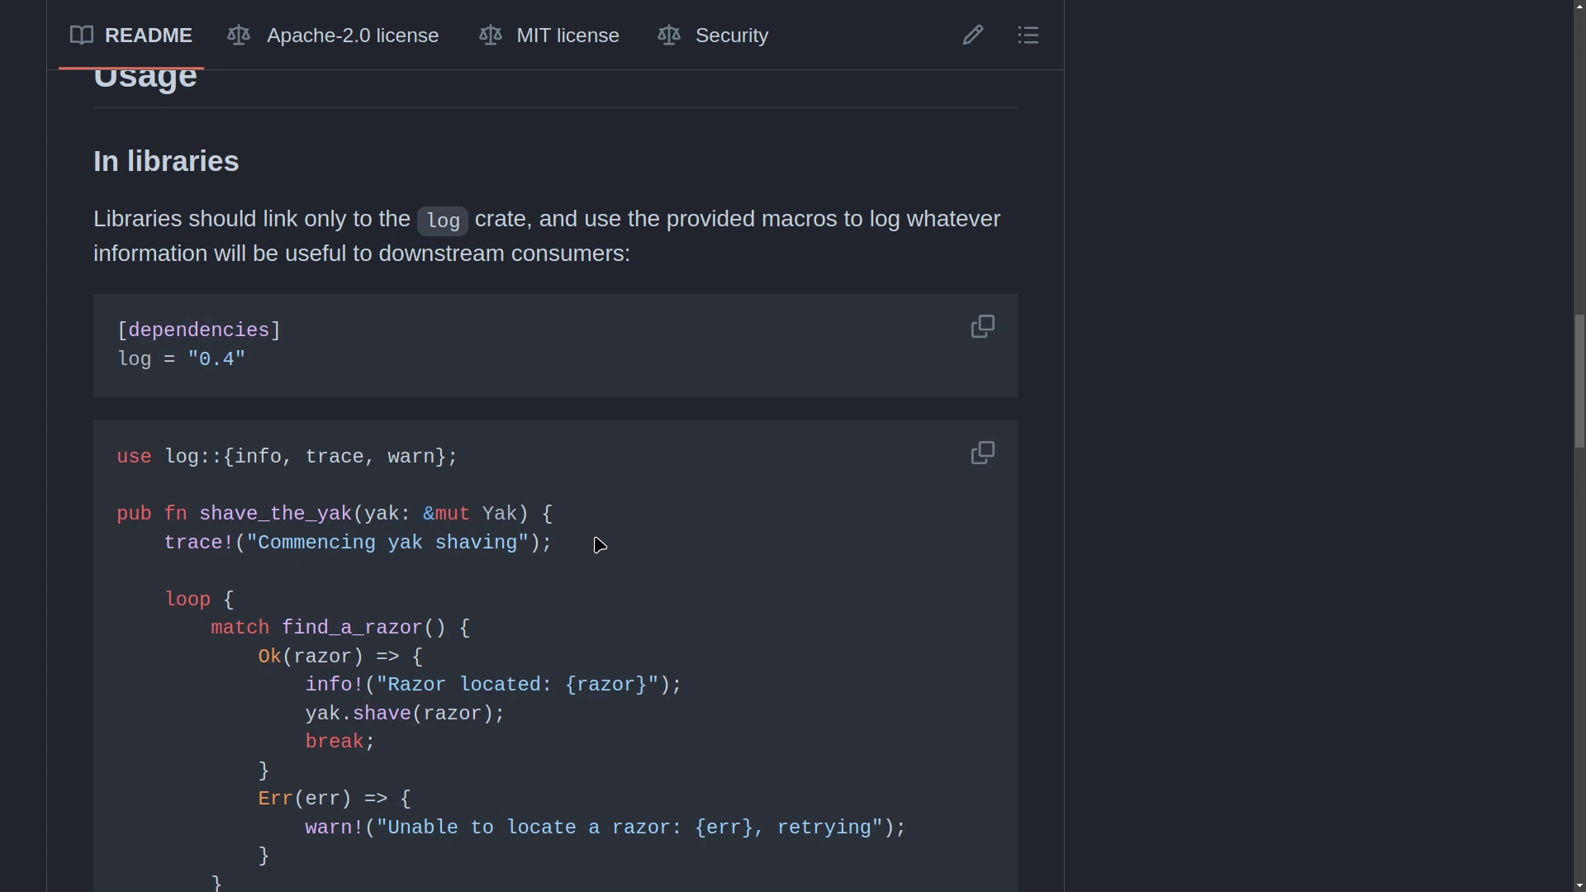
scroll(595, 545, "down", 1)
scroll(596, 544, "down", 1)
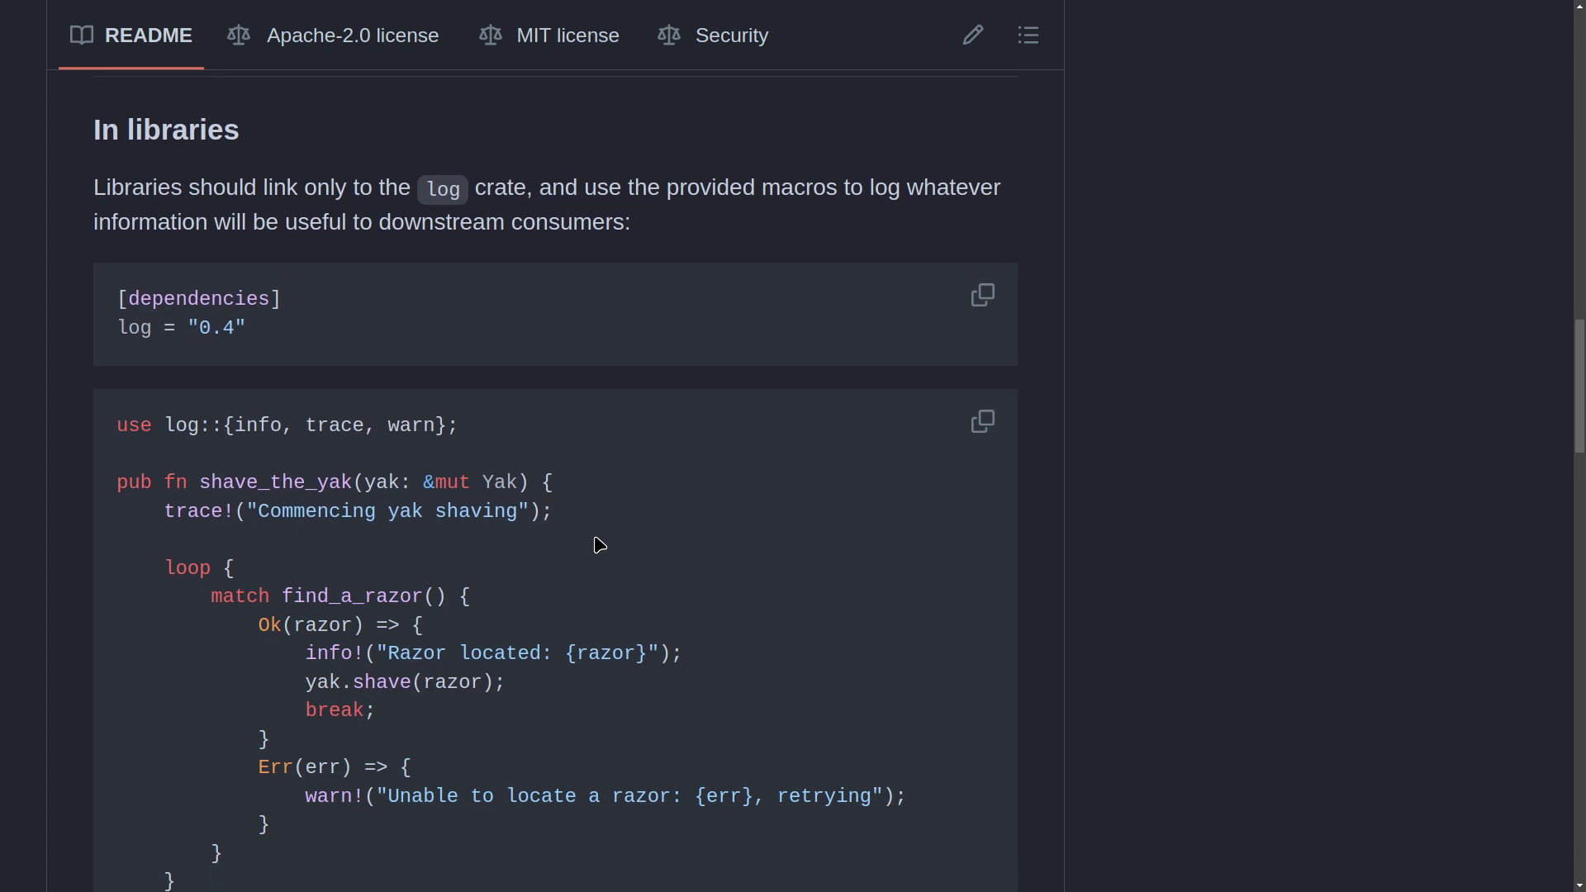
scroll(596, 544, "down", 1)
scroll(596, 545, "down", 2)
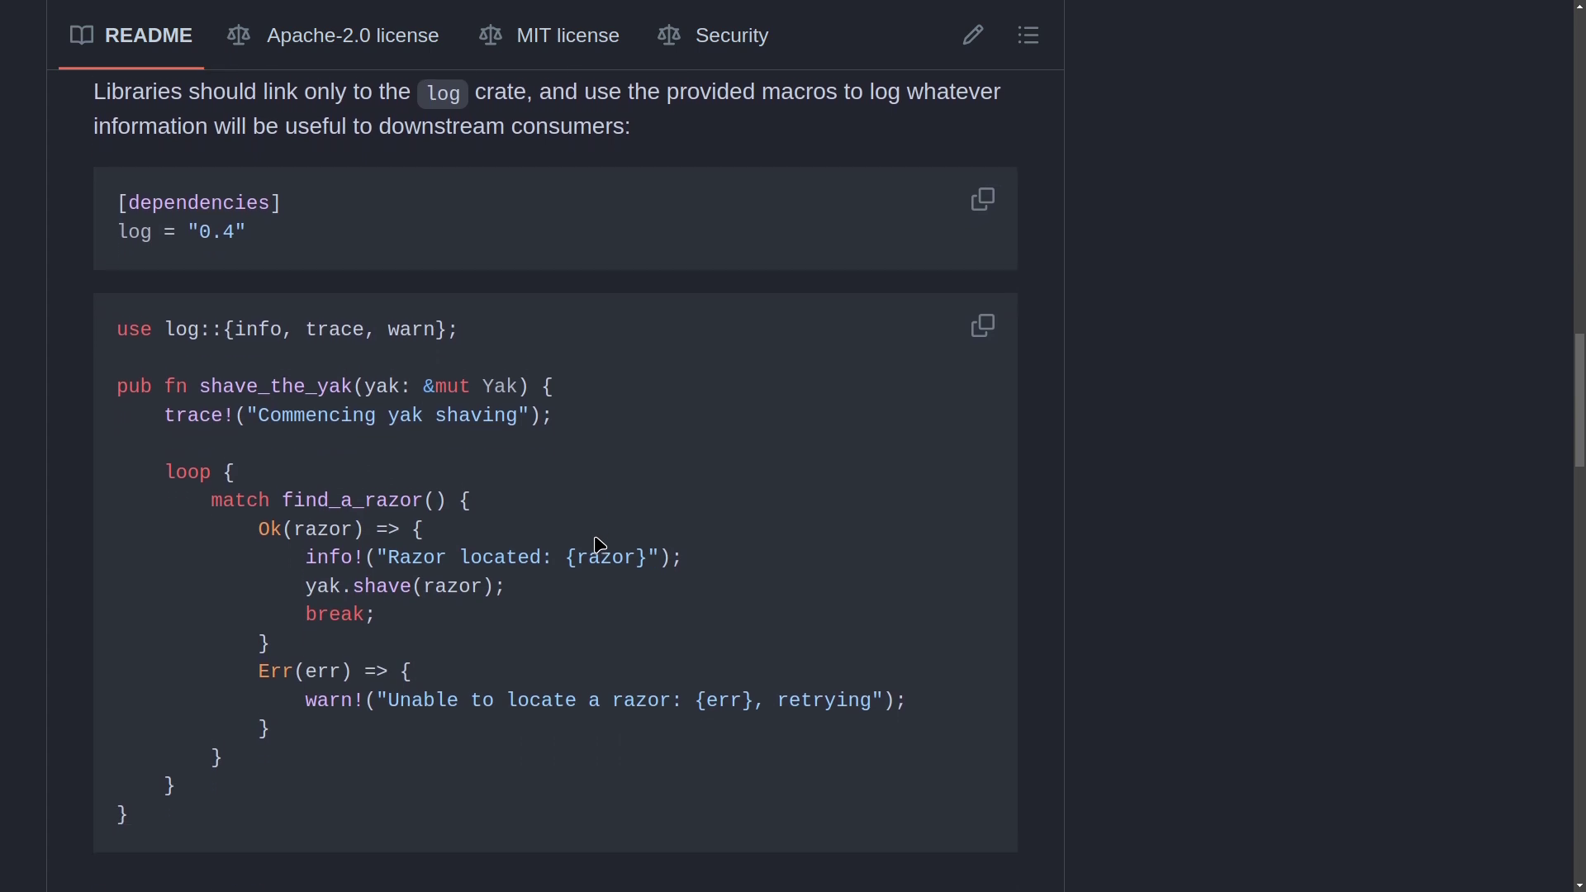
scroll(594, 545, "down", 1)
scroll(595, 543, "down", 1)
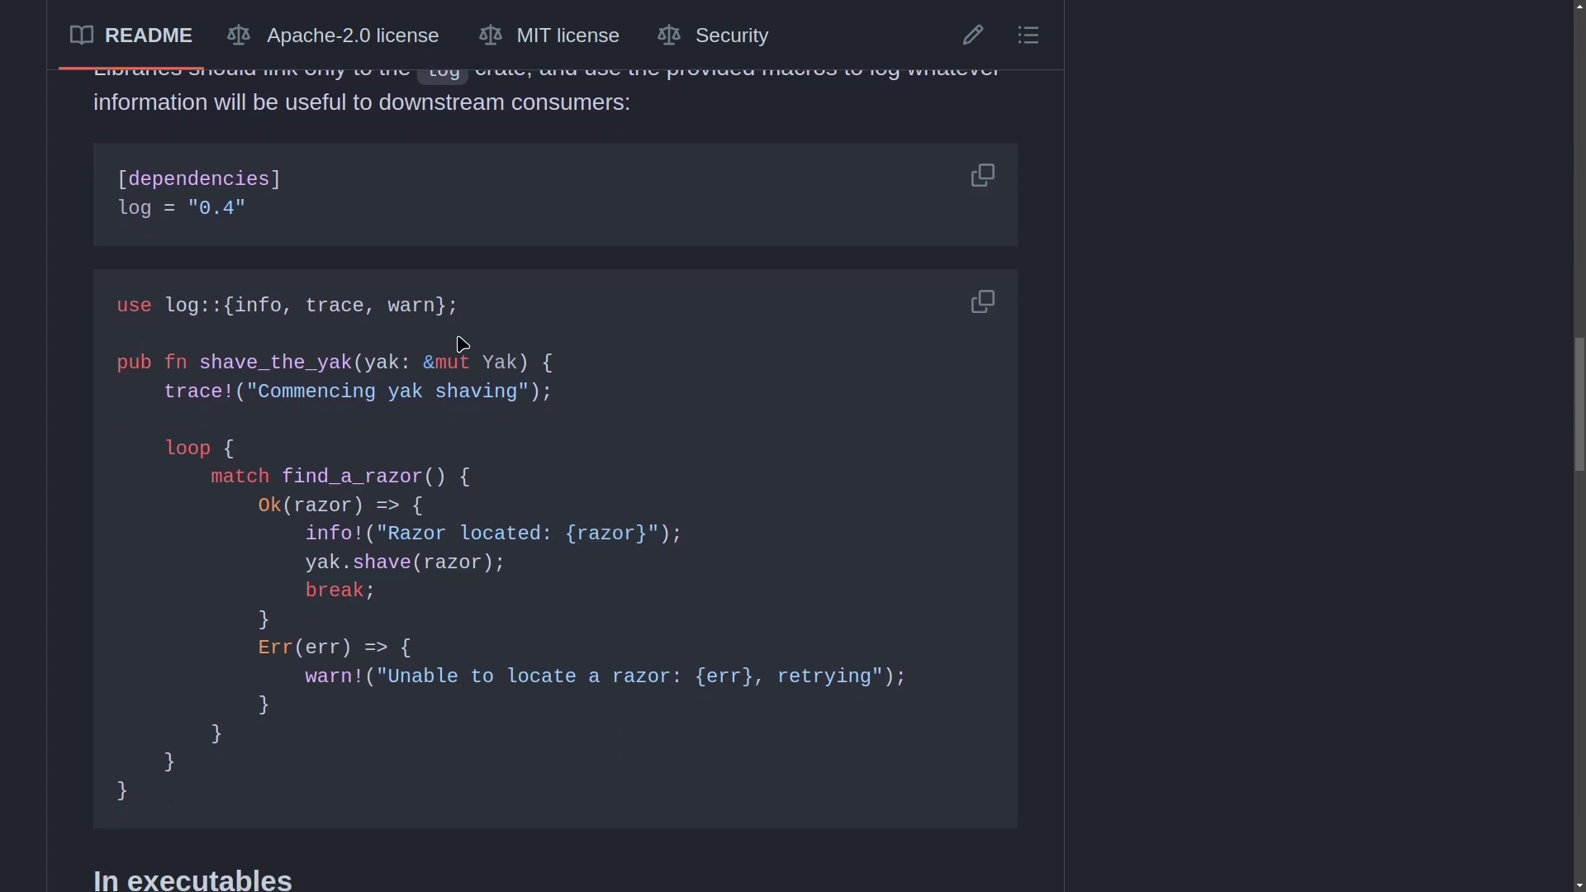
double_click(136, 363)
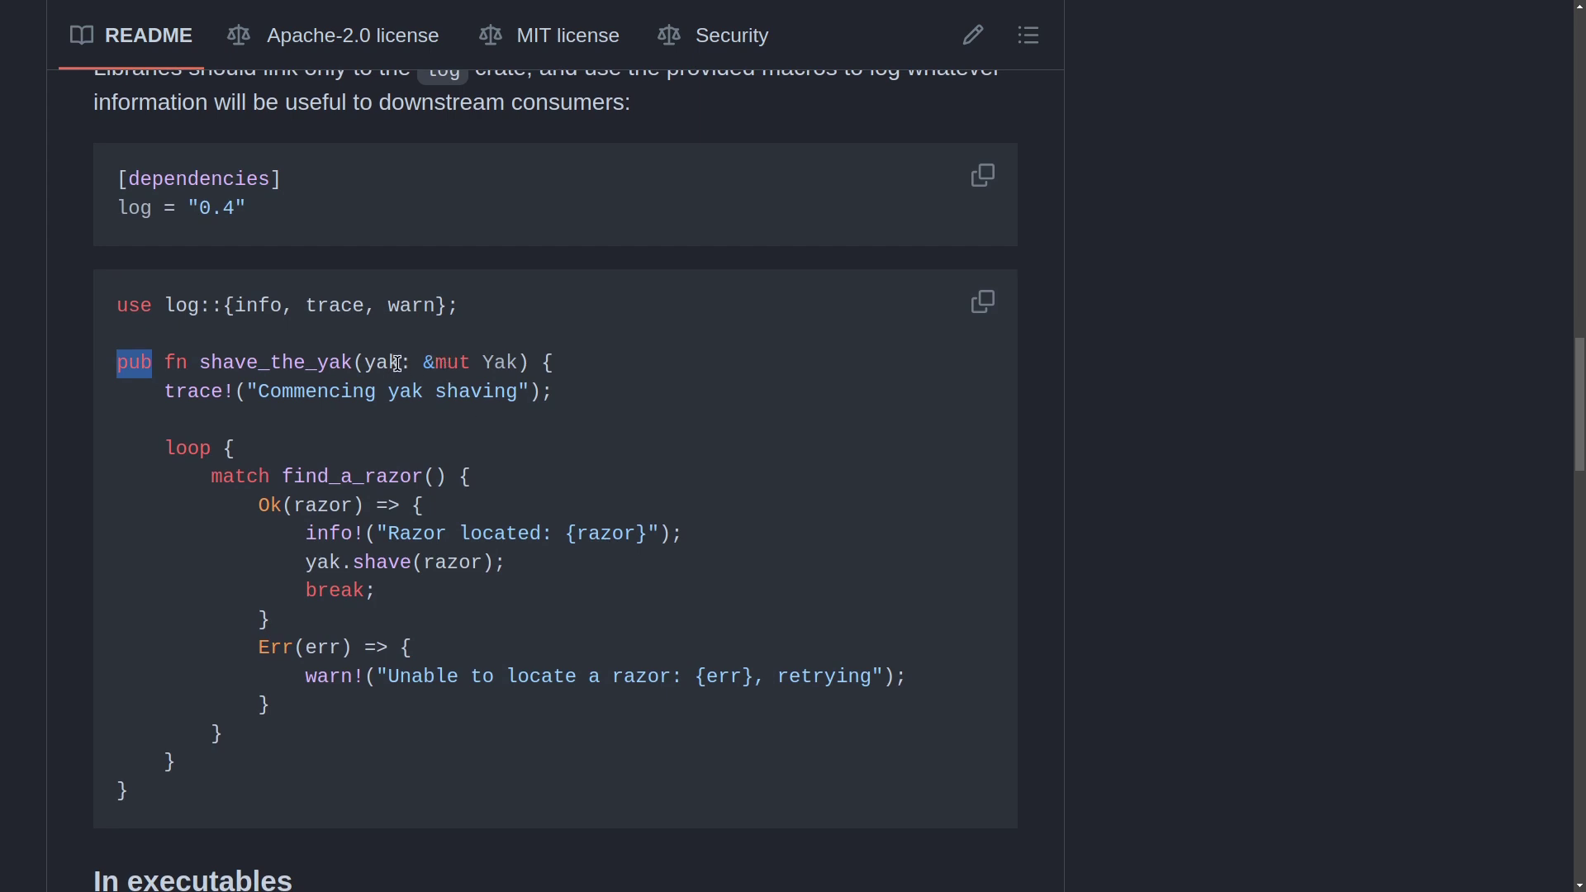
double_click(393, 362)
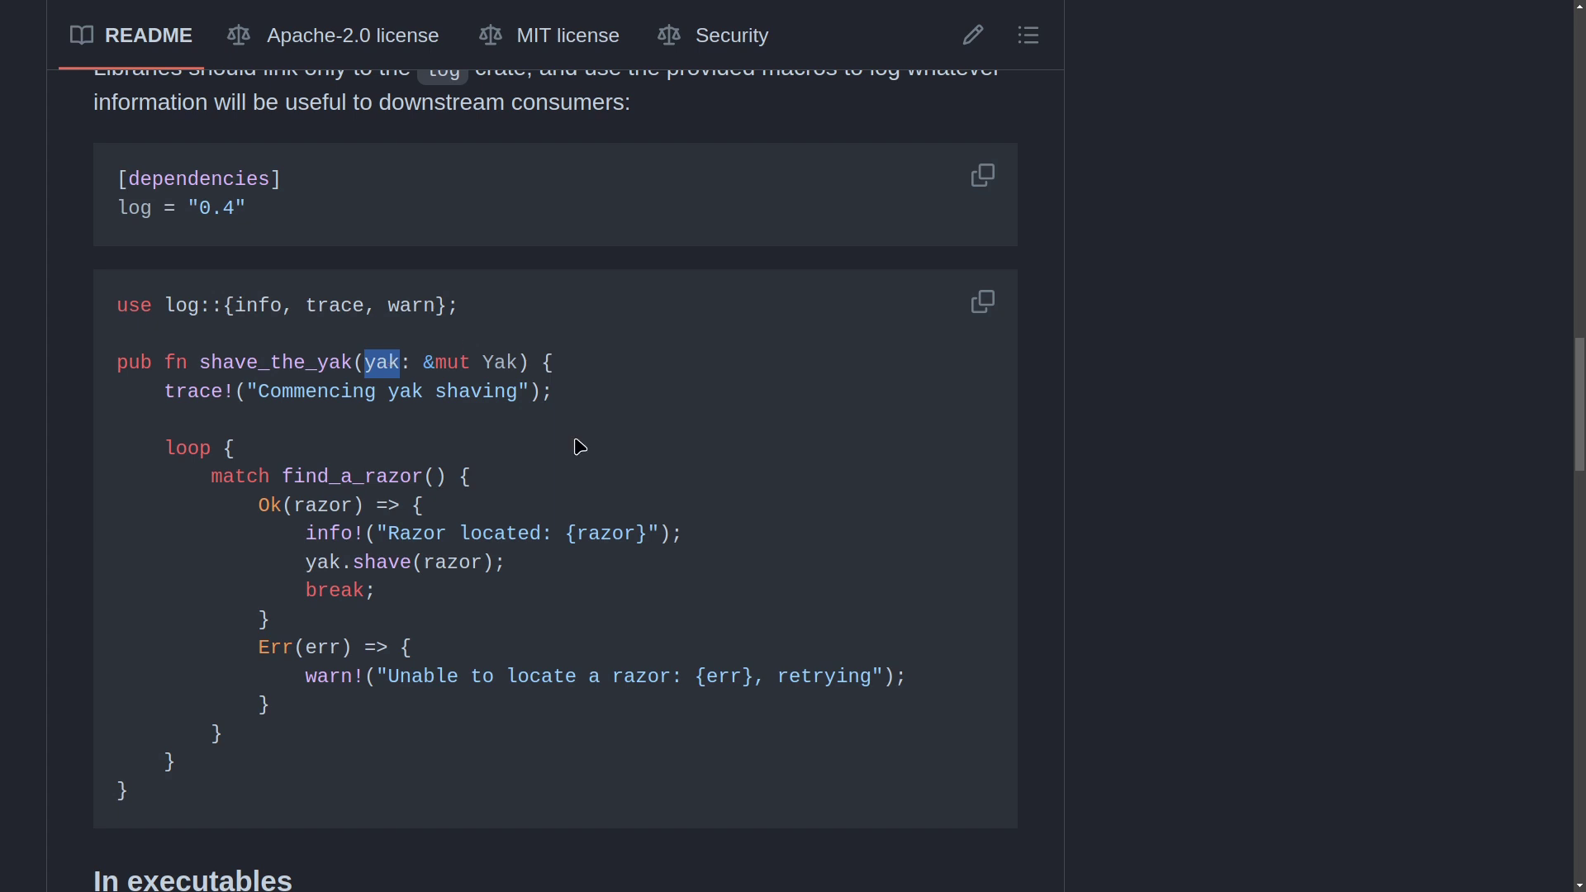
scroll(482, 553, "down", 1)
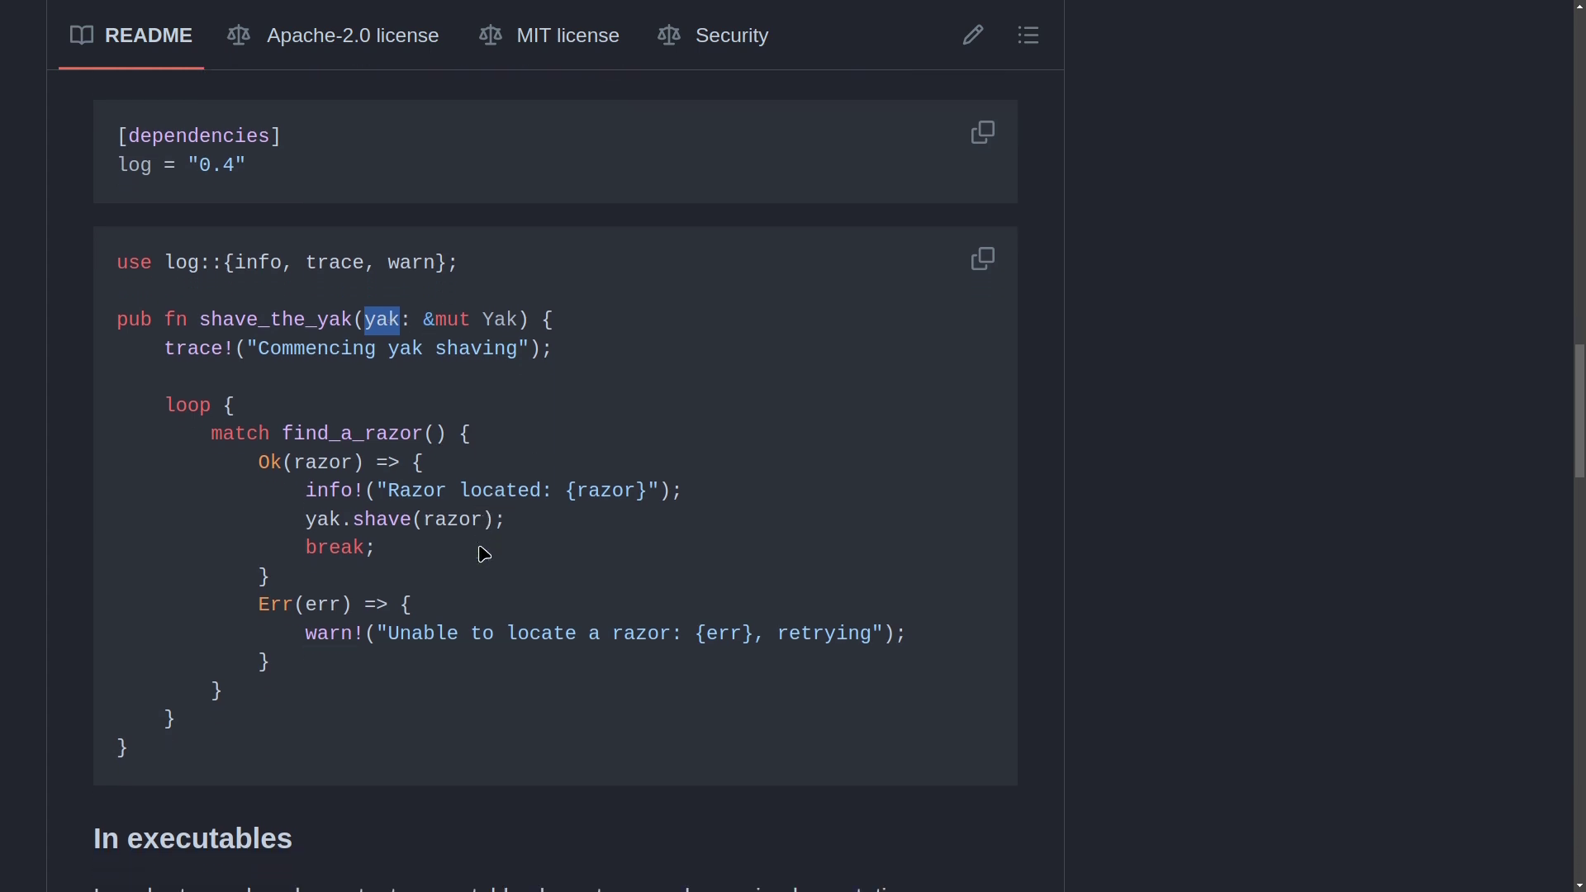
scroll(482, 554, "down", 1)
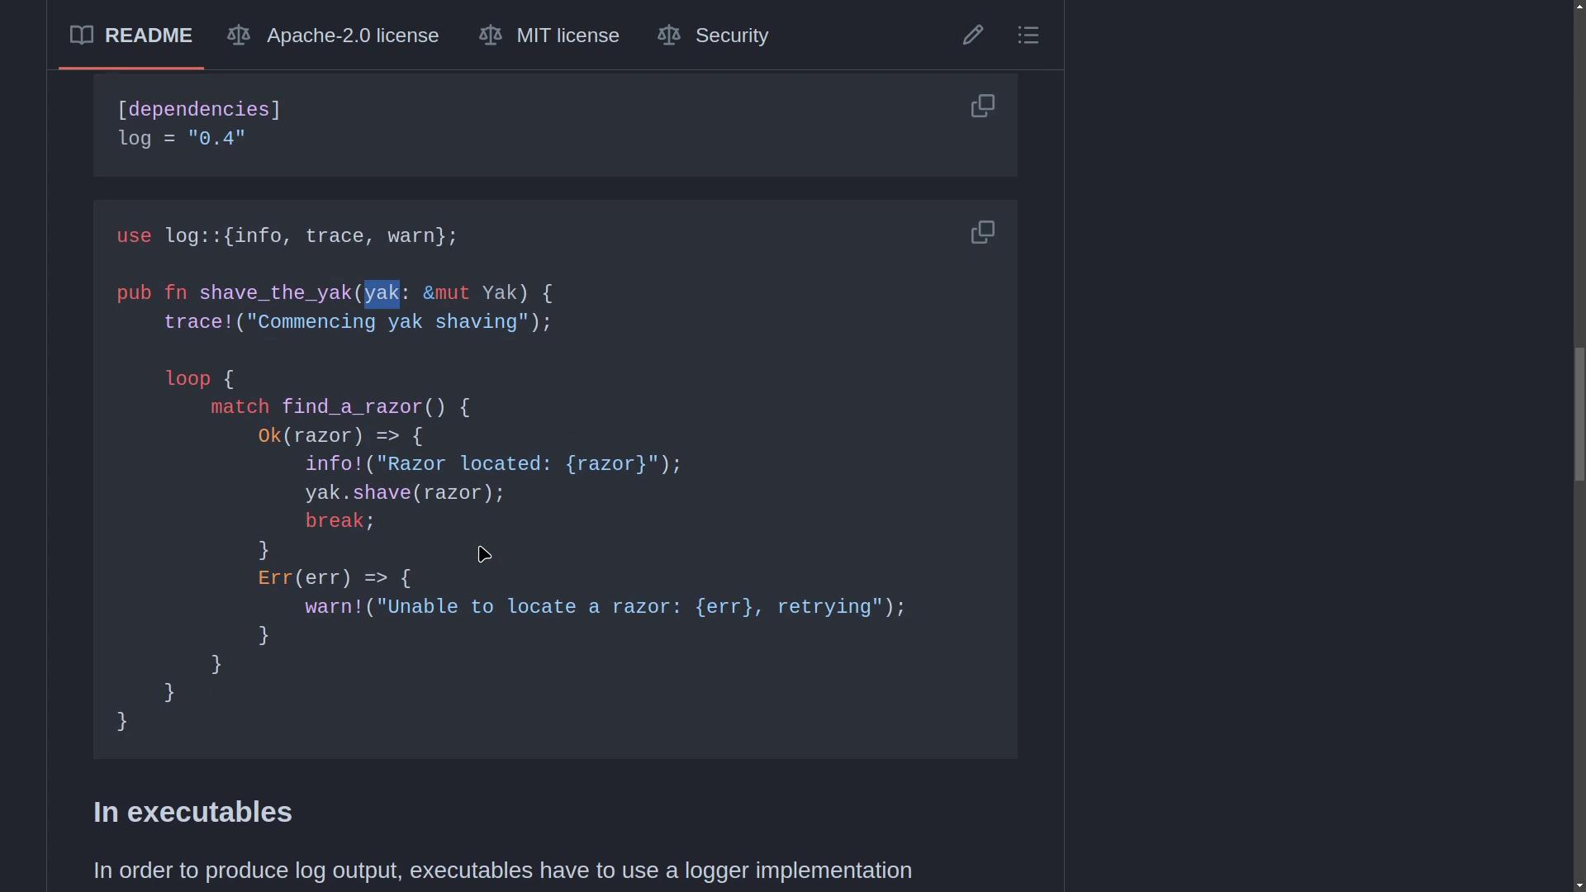
scroll(482, 553, "down", 1)
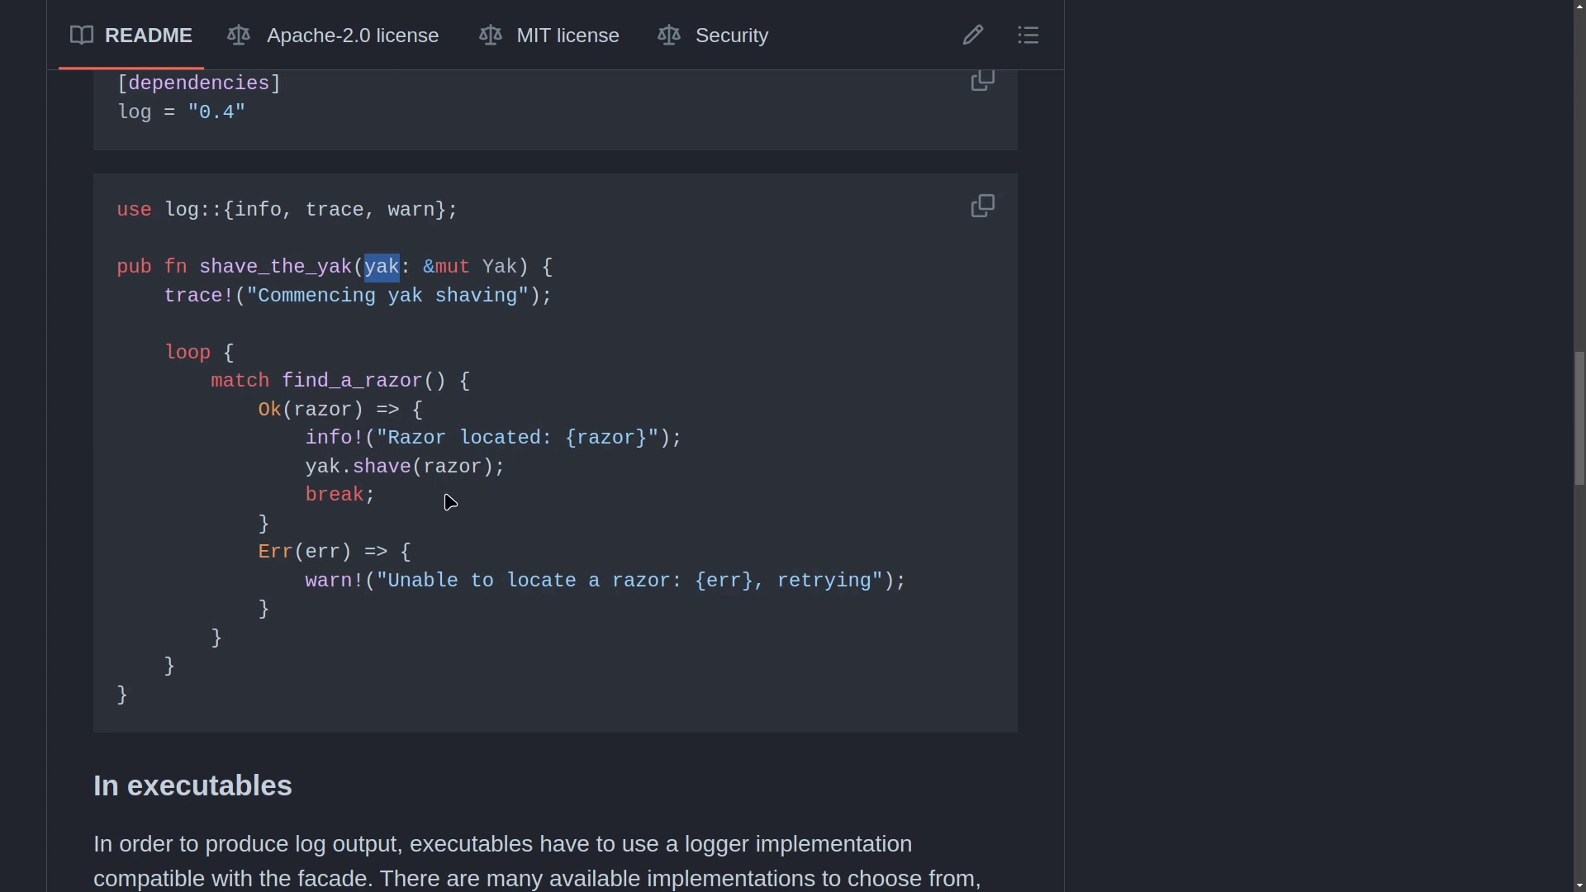
scroll(449, 501, "down", 3)
scroll(450, 501, "down", 3)
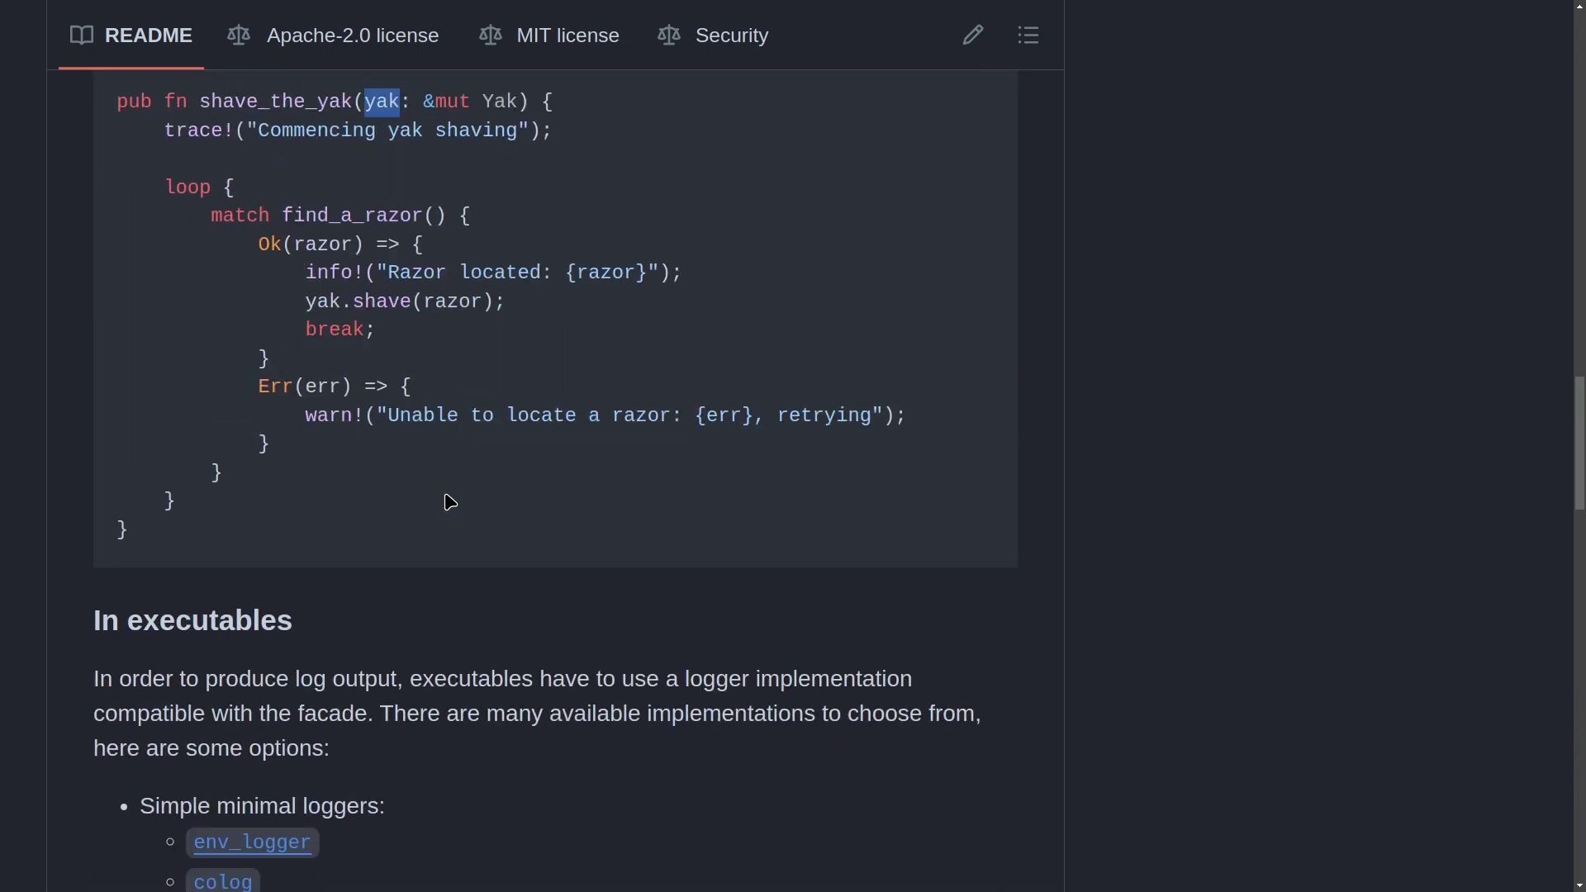
scroll(451, 500, "down", 3)
scroll(450, 502, "down", 3)
scroll(449, 500, "down", 2)
scroll(449, 501, "down", 1)
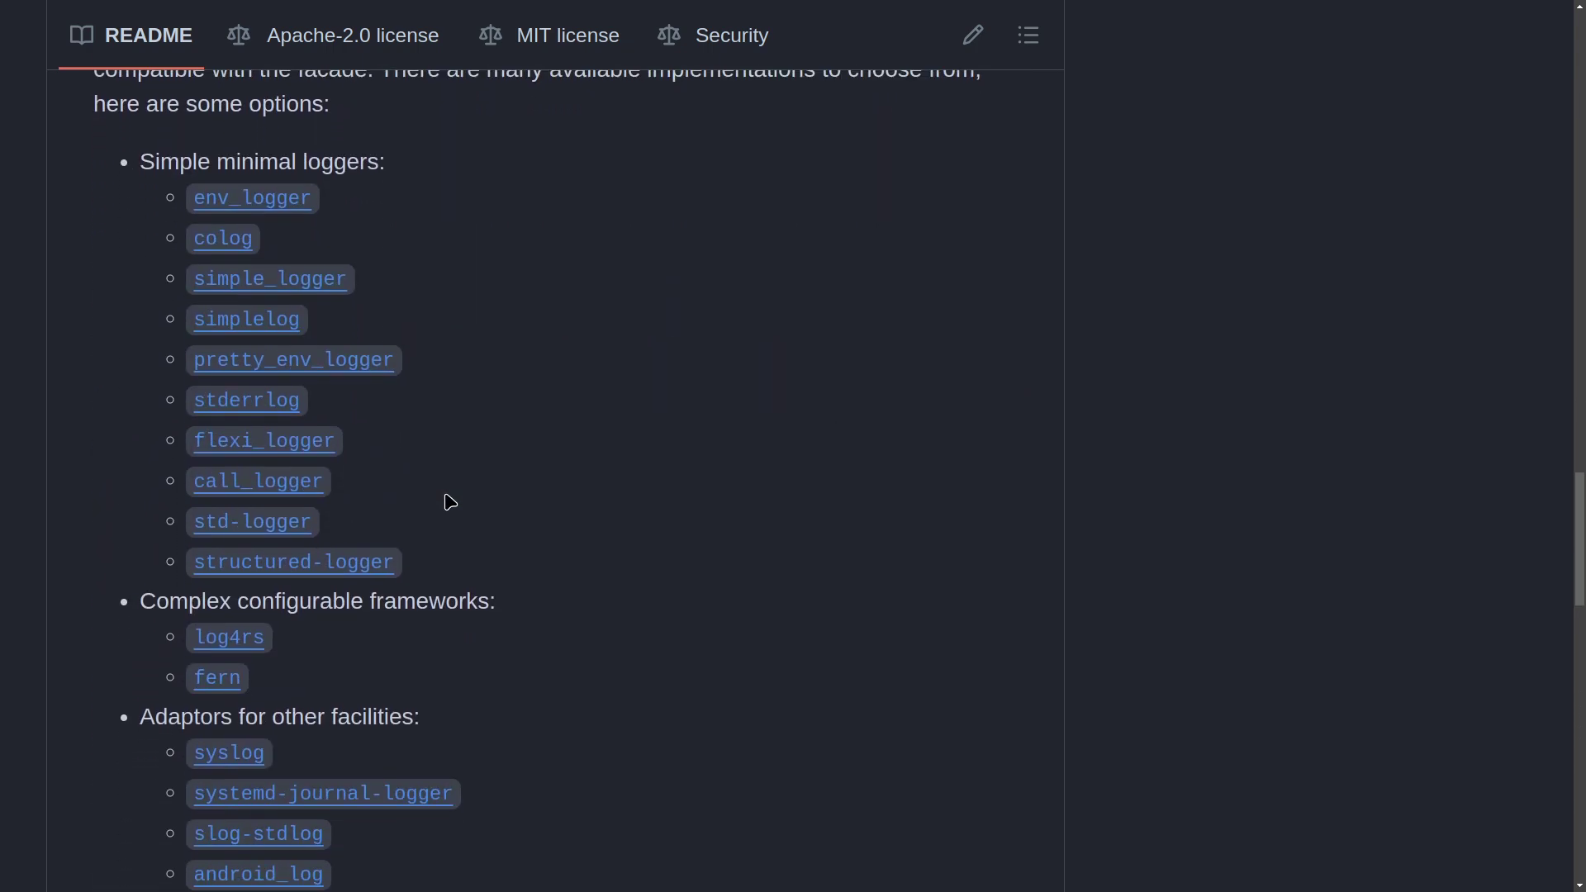
scroll(449, 501, "down", 4)
scroll(451, 500, "down", 3)
scroll(451, 501, "down", 2)
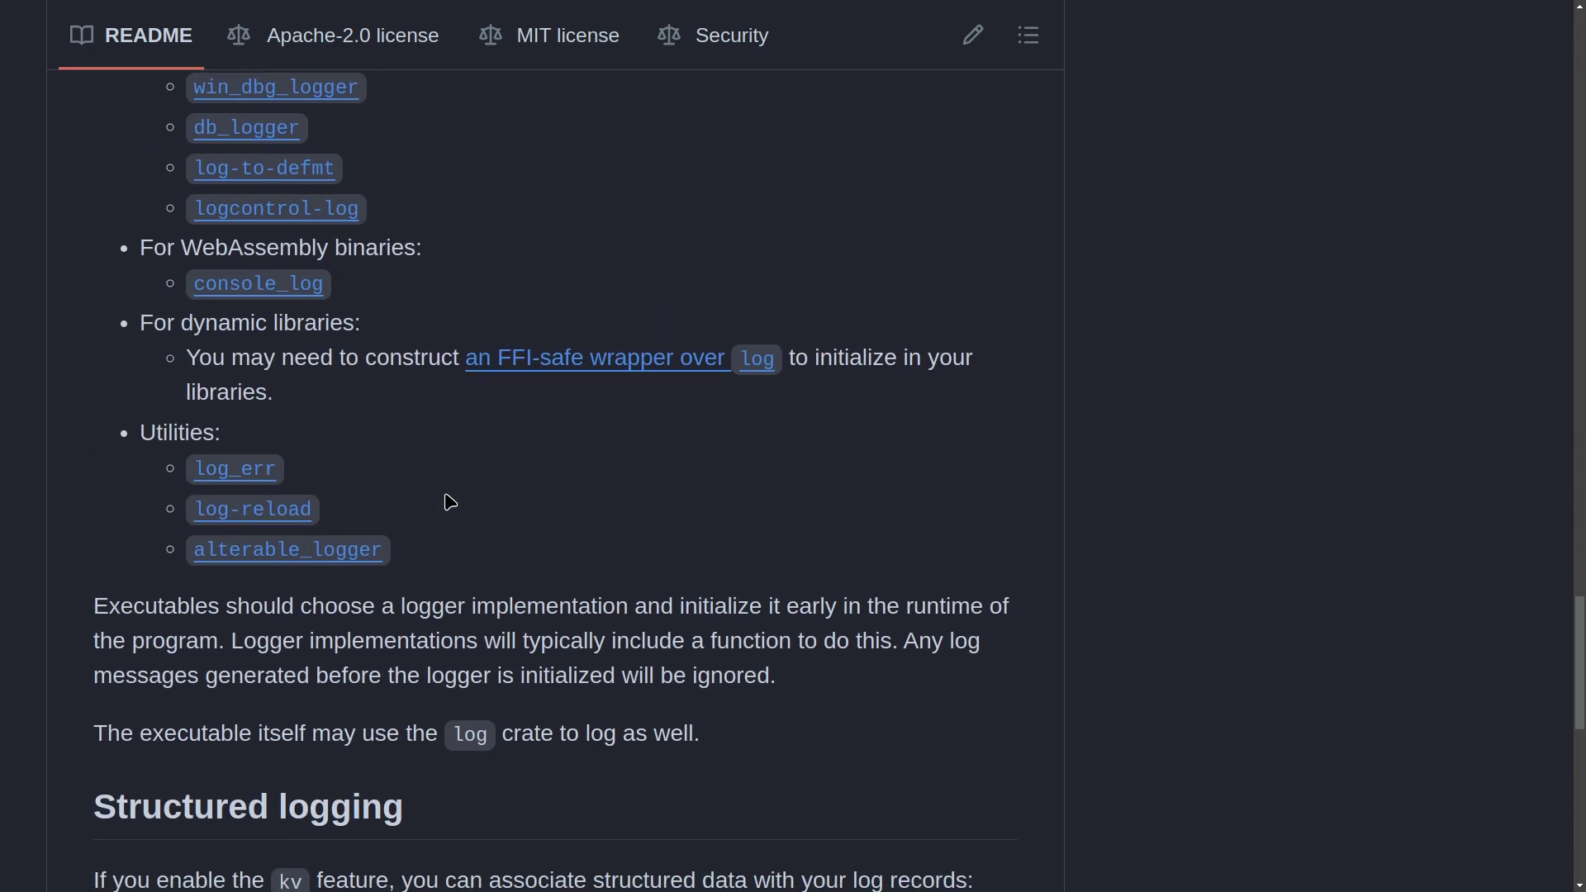
scroll(451, 501, "down", 2)
scroll(450, 501, "down", 4)
scroll(451, 502, "down", 2)
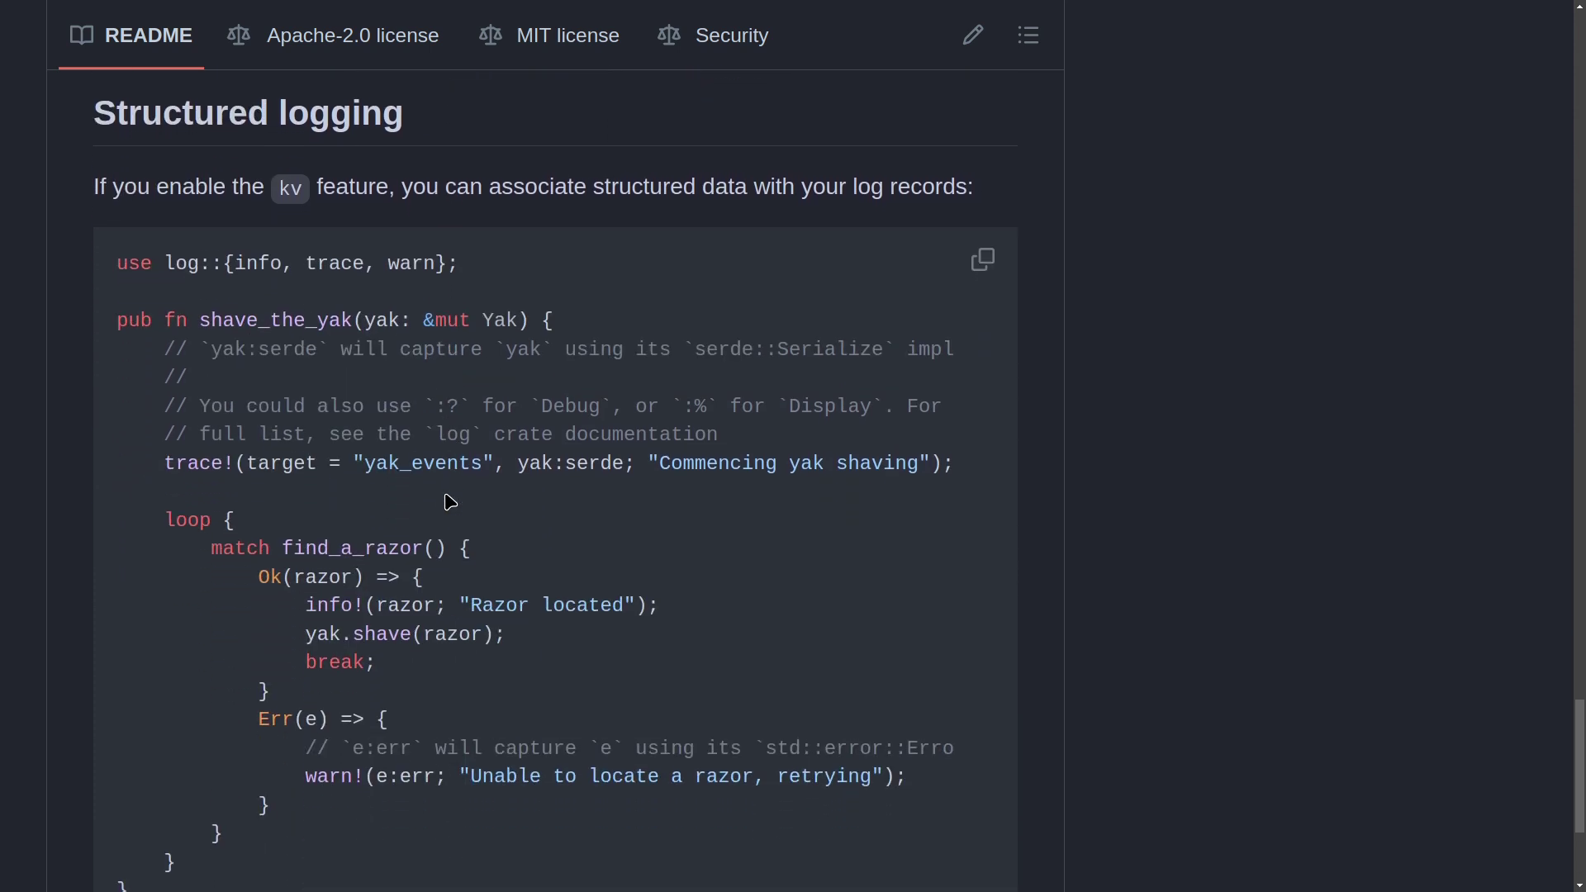
scroll(449, 501, "down", 1)
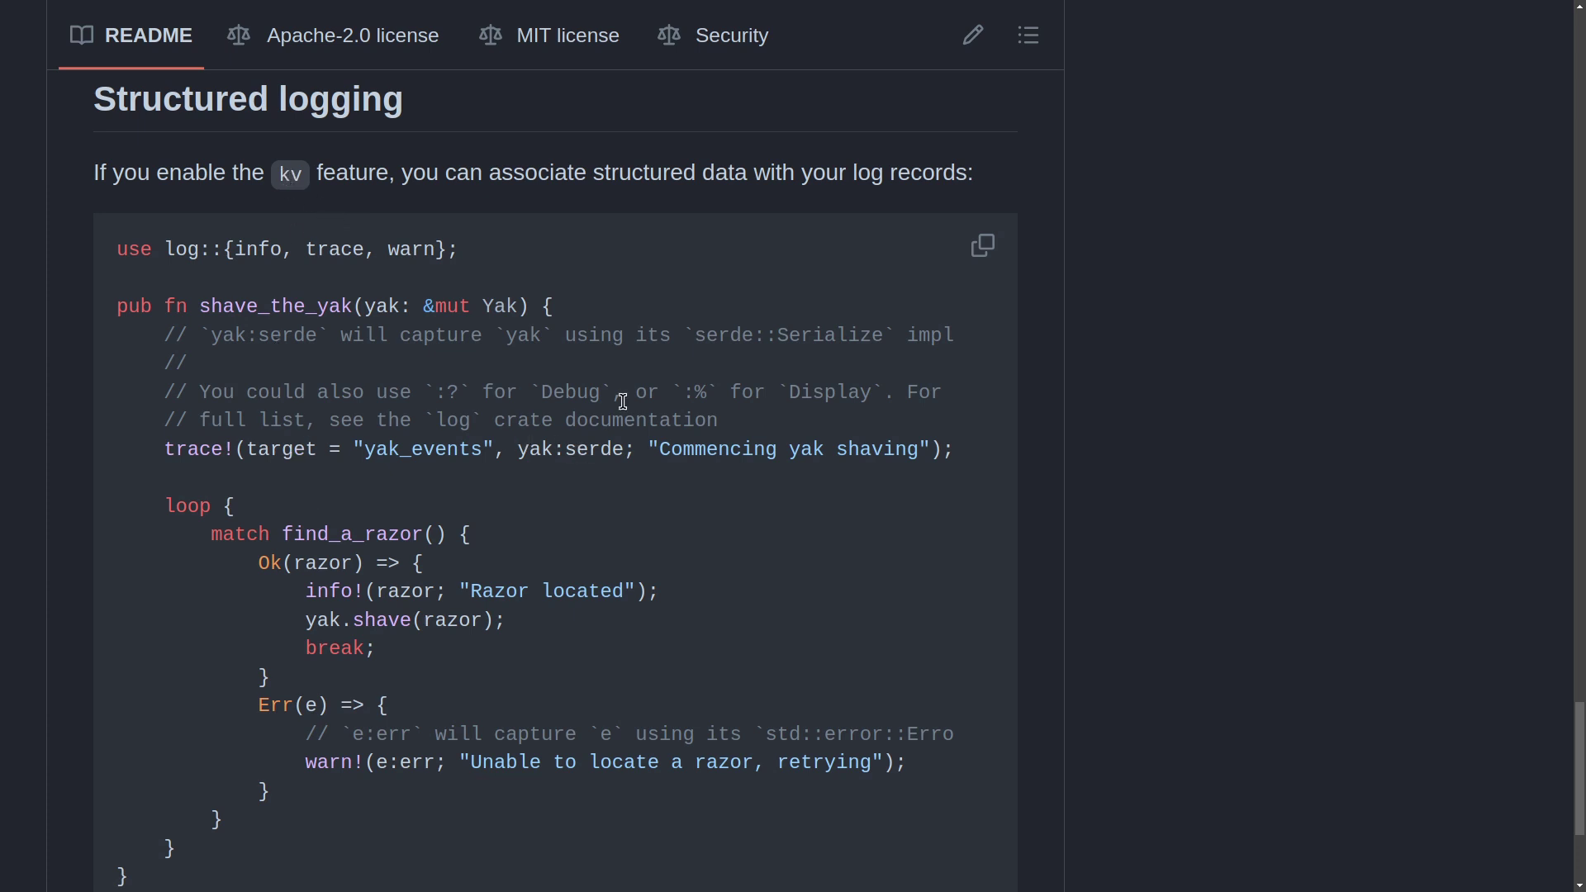
scroll(626, 409, "up", 5)
scroll(625, 409, "up", 5)
scroll(624, 410, "up", 5)
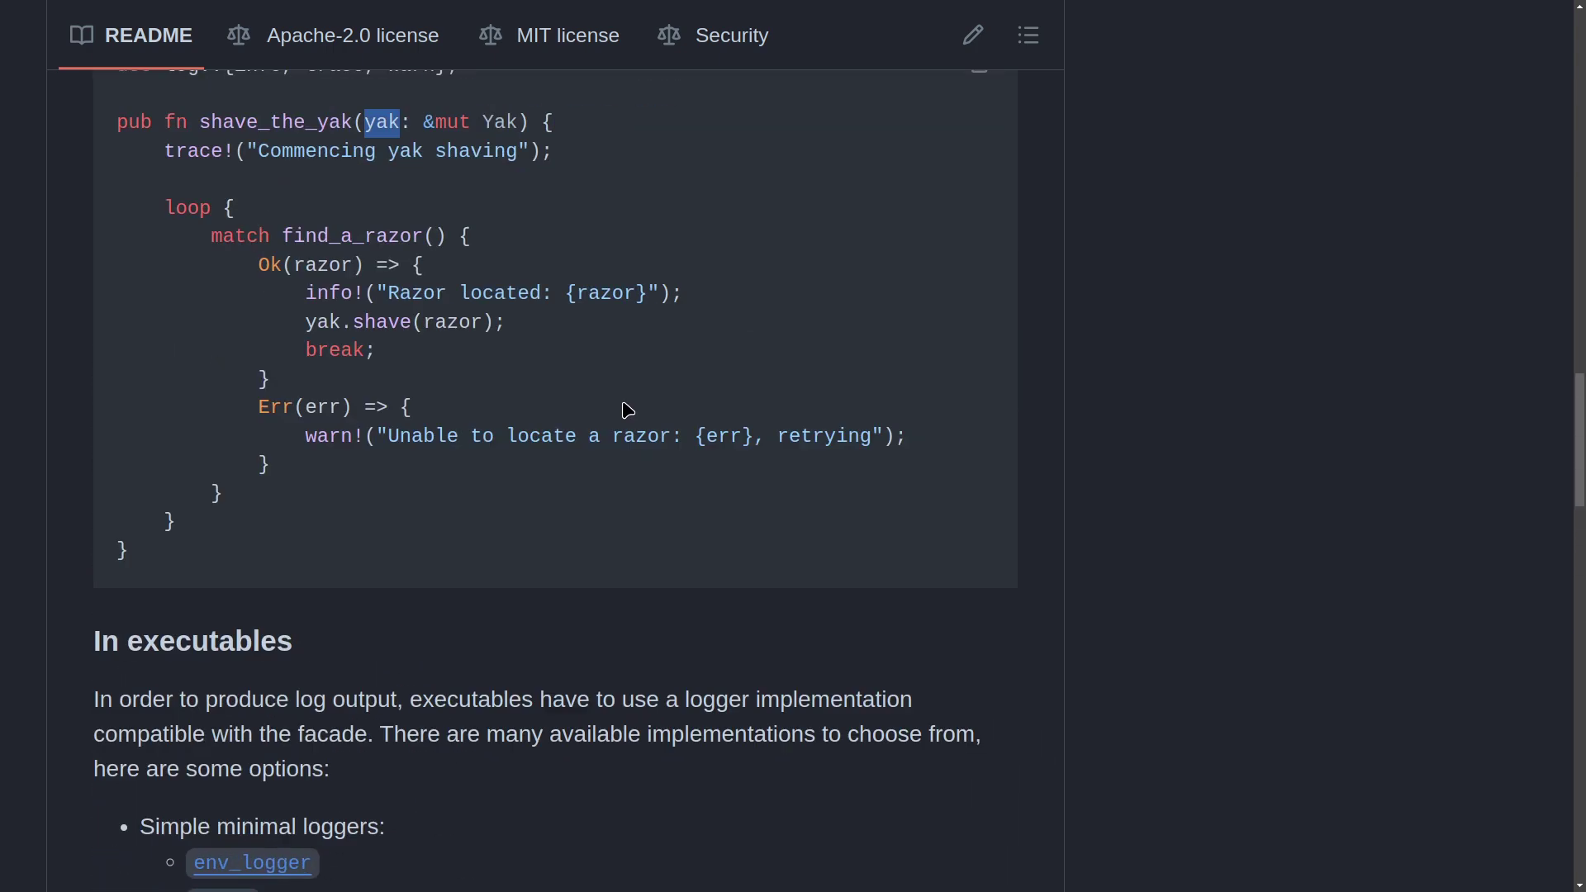
scroll(625, 409, "up", 3)
- Clear the terminal and enter a typo-free 'view ../Cargo.' command, completing the path
key("super+1")
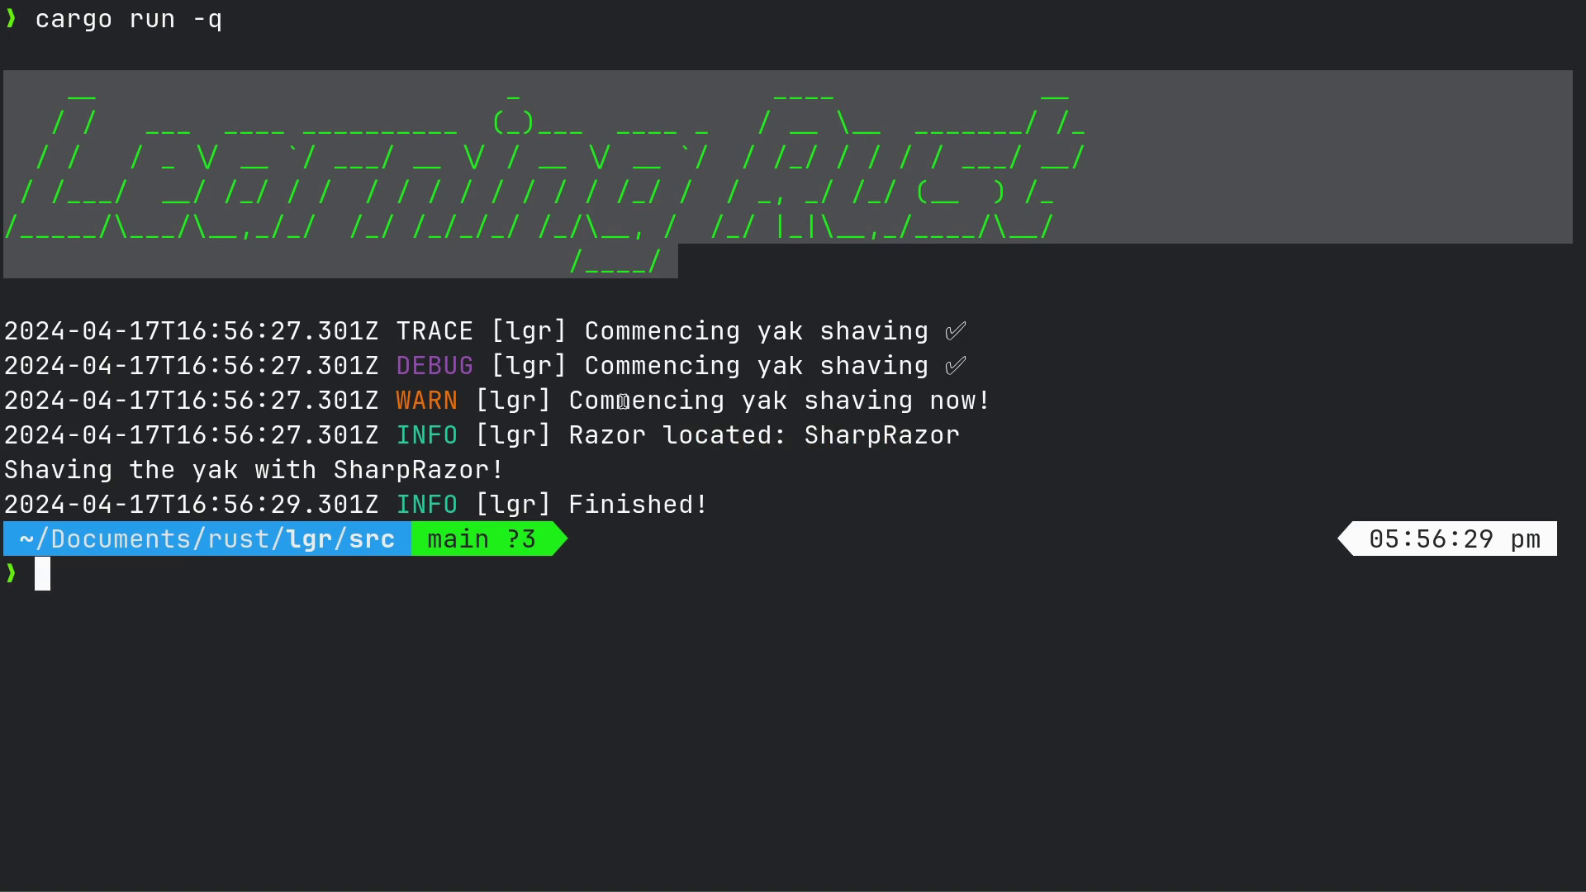
type("clear")
key("Return")
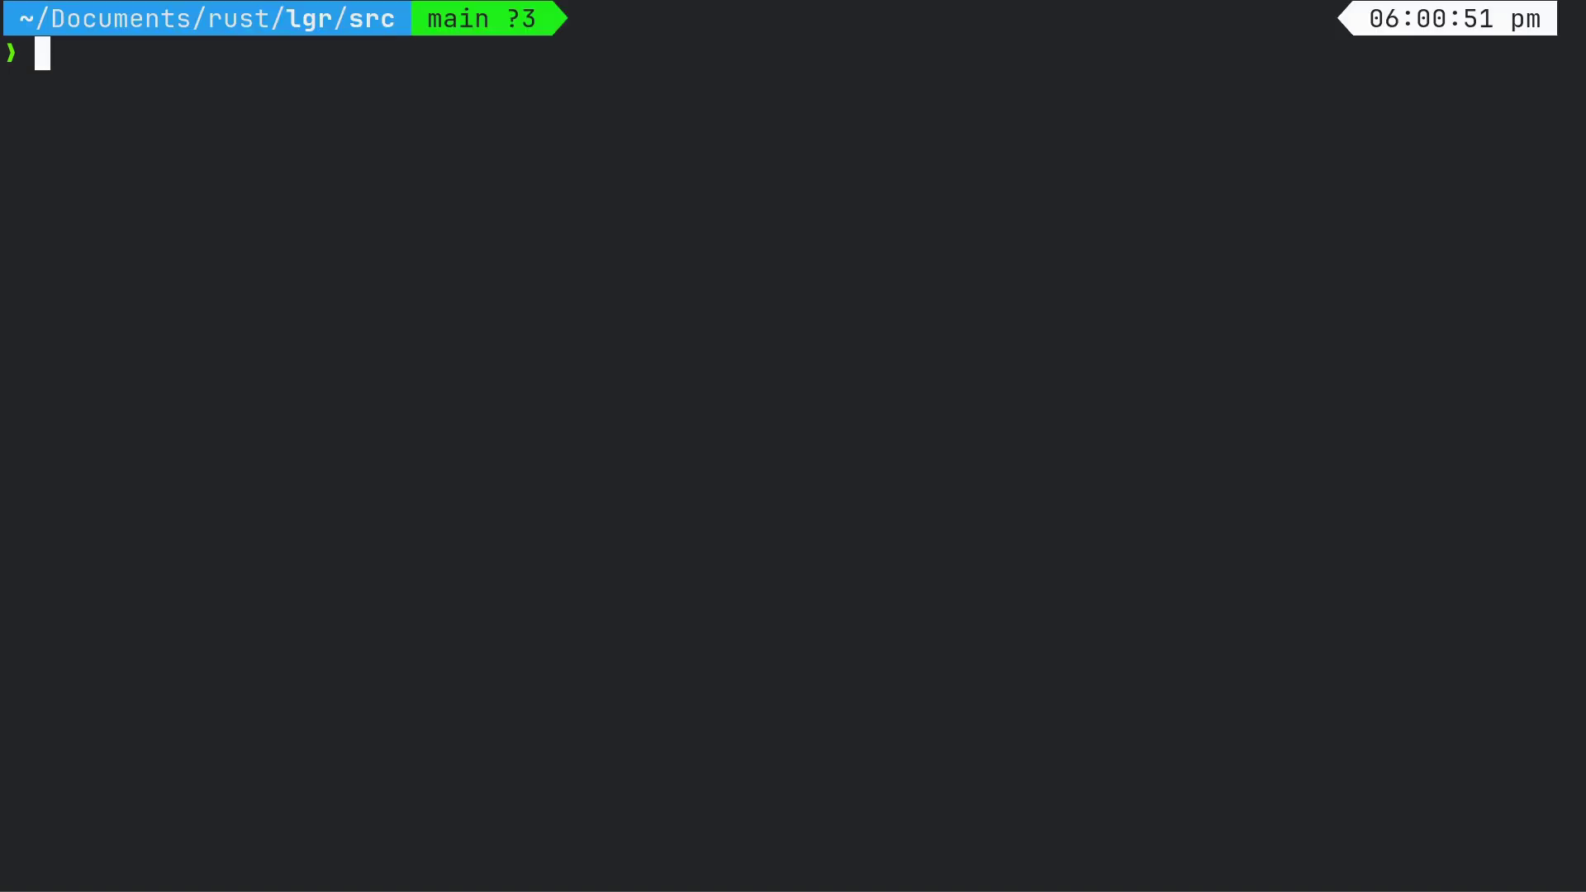
type("nv a")
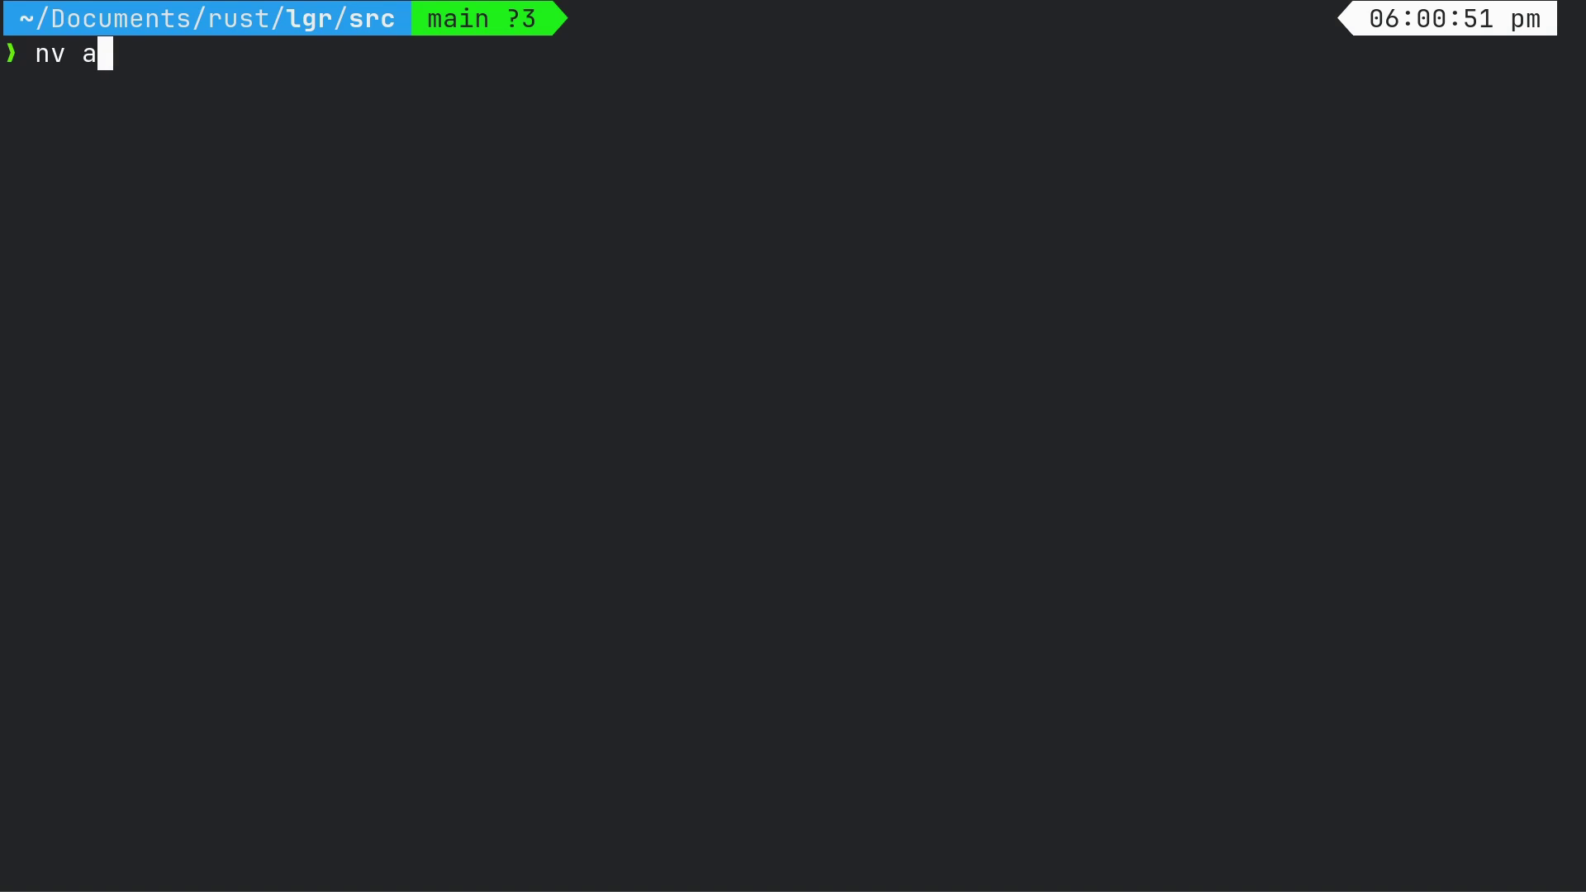
key("BackSpace")
type("m")
key("BackSpace")
key("BackSpace")
key("BackSpace")
key("BackSpace")
type("view ")
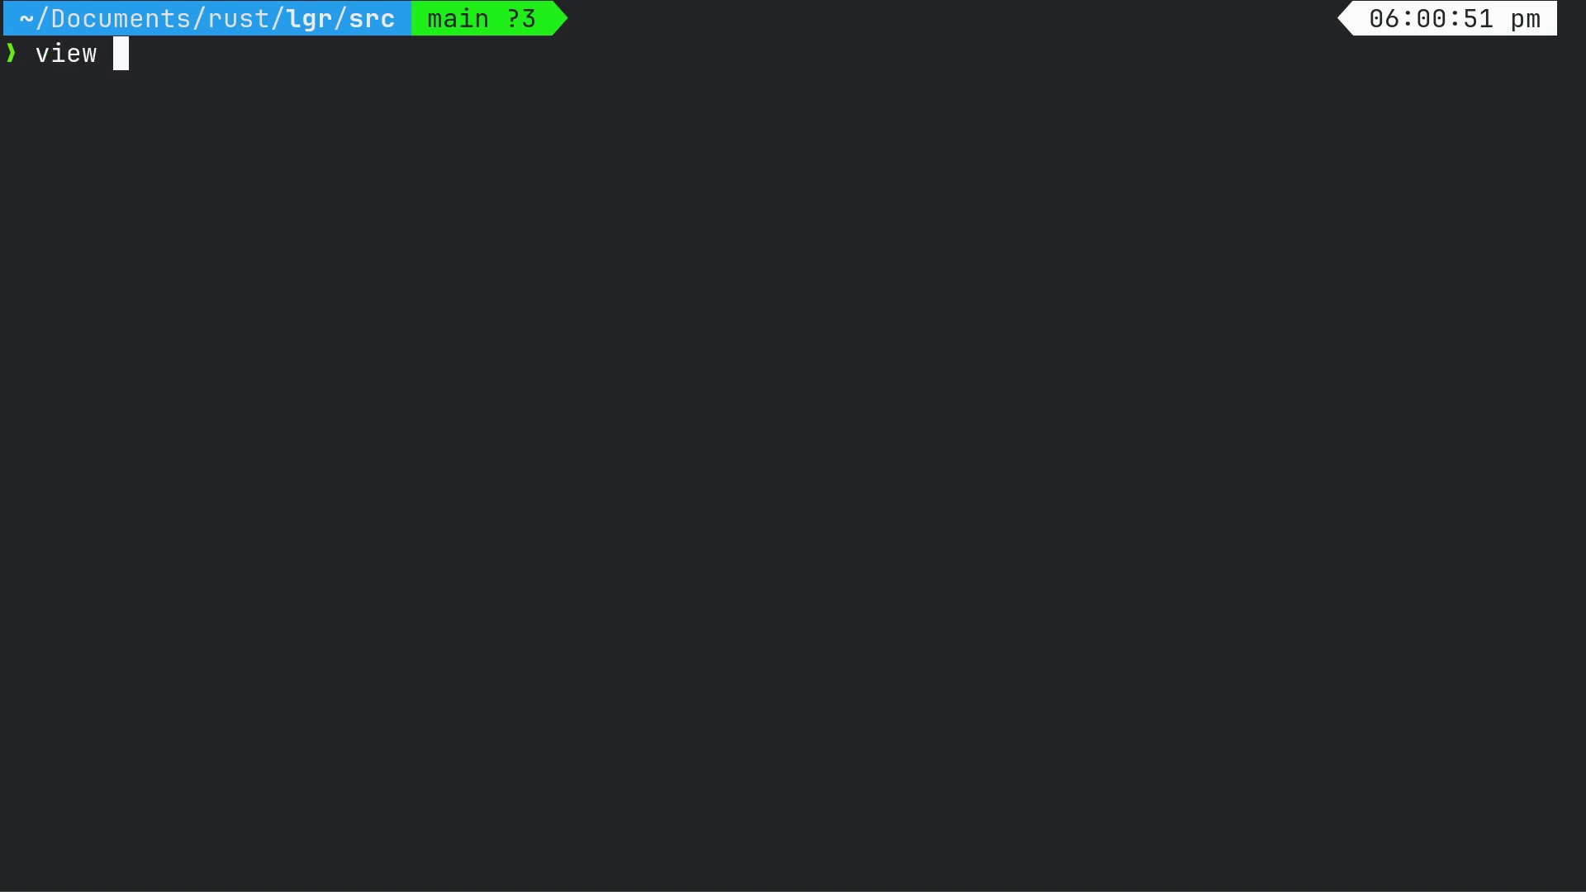
type("Ca")
key("BackSpace")
key("BackSpace")
type("..")
type("/C")
key("Tab")
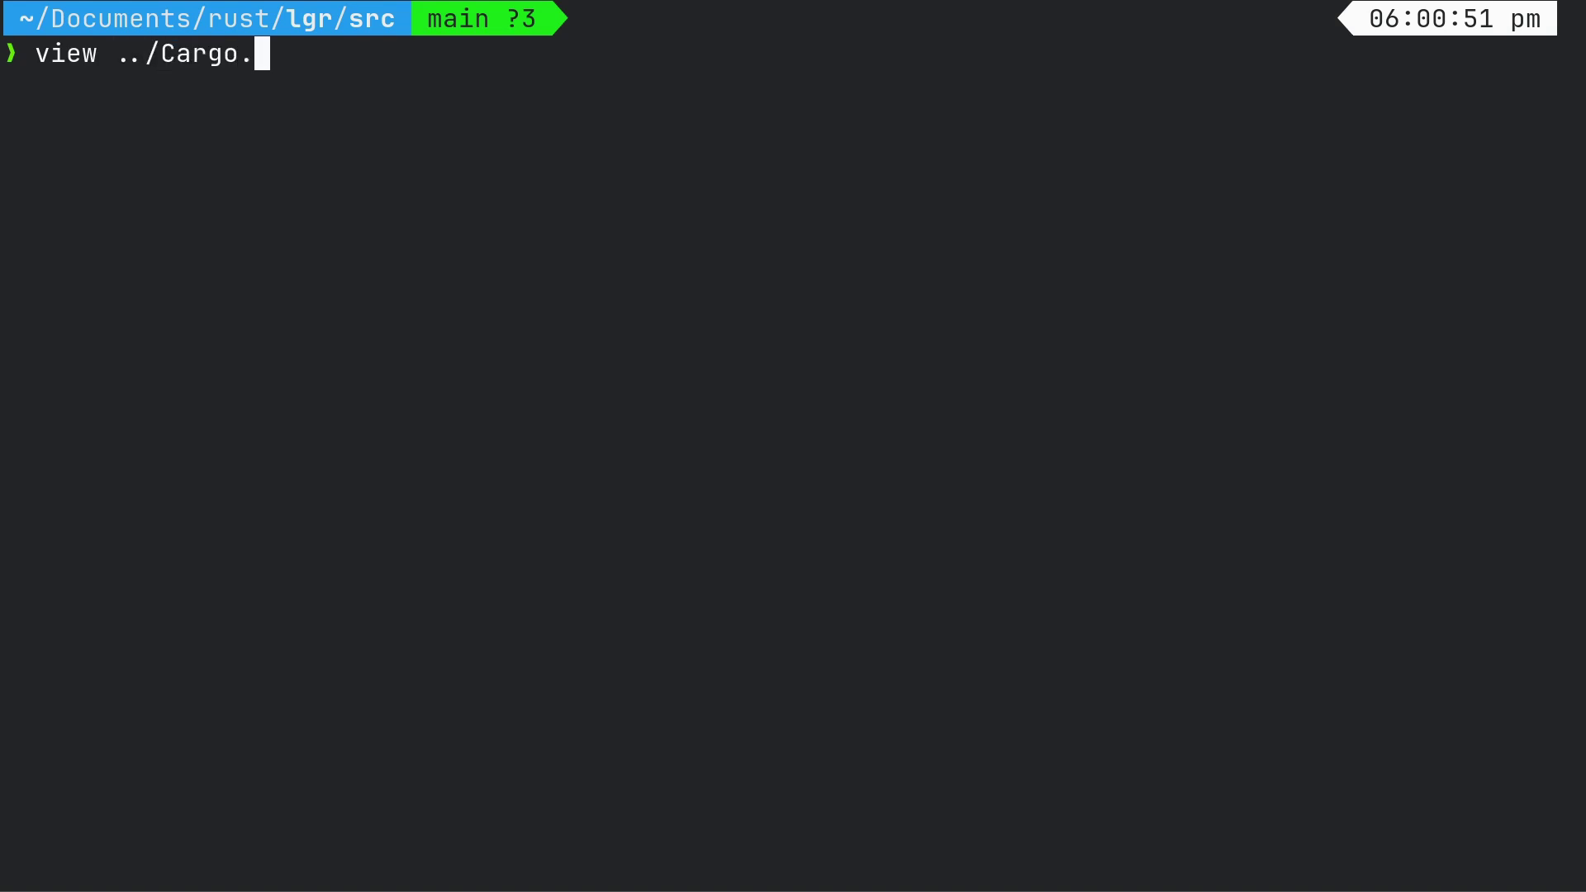
- Open ../Cargo.toml read-only and highlight the colored dependency line
key("Tab")
key("Return")
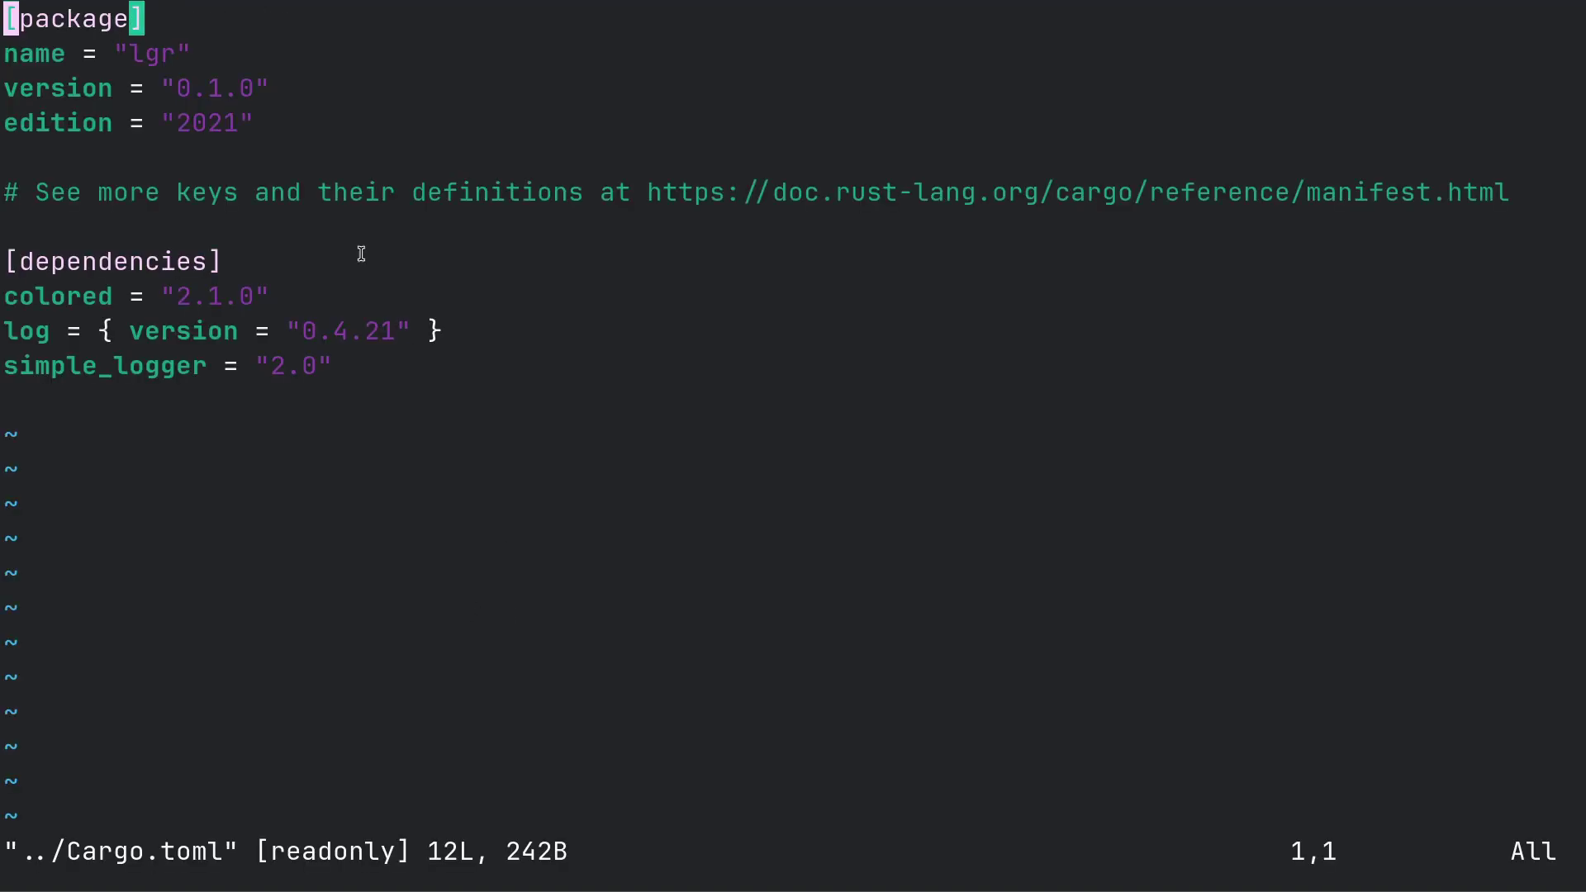
left_click_drag(303, 295, 4, 299)
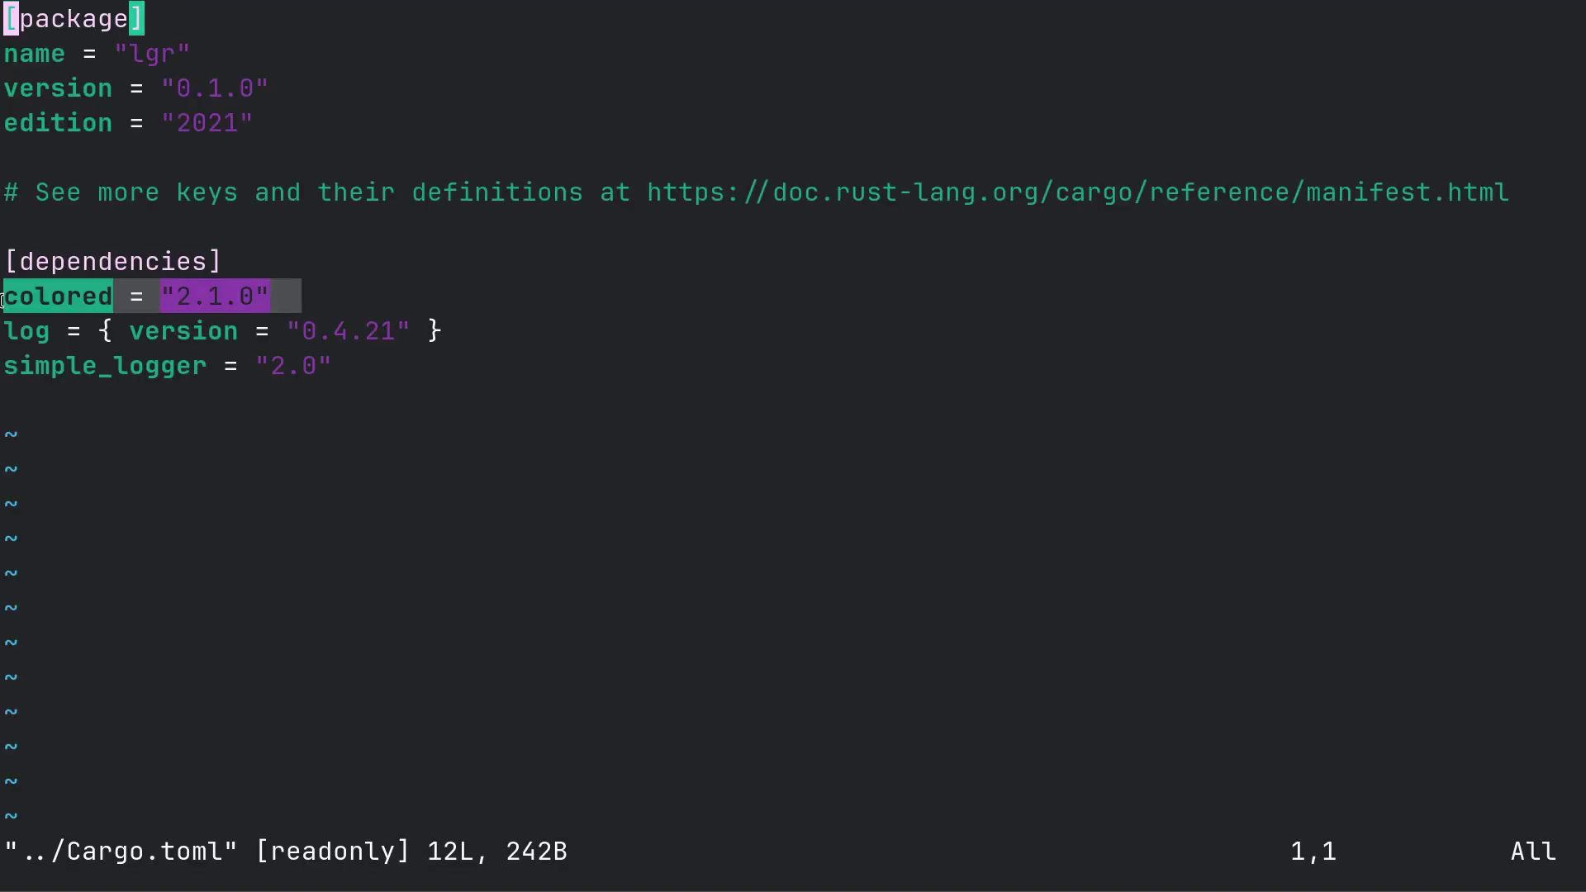
left_click(368, 372)
- Highlight the log dependency line and its version 0.4.21
left_click_drag(465, 330, 3, 333)
left_click(341, 366)
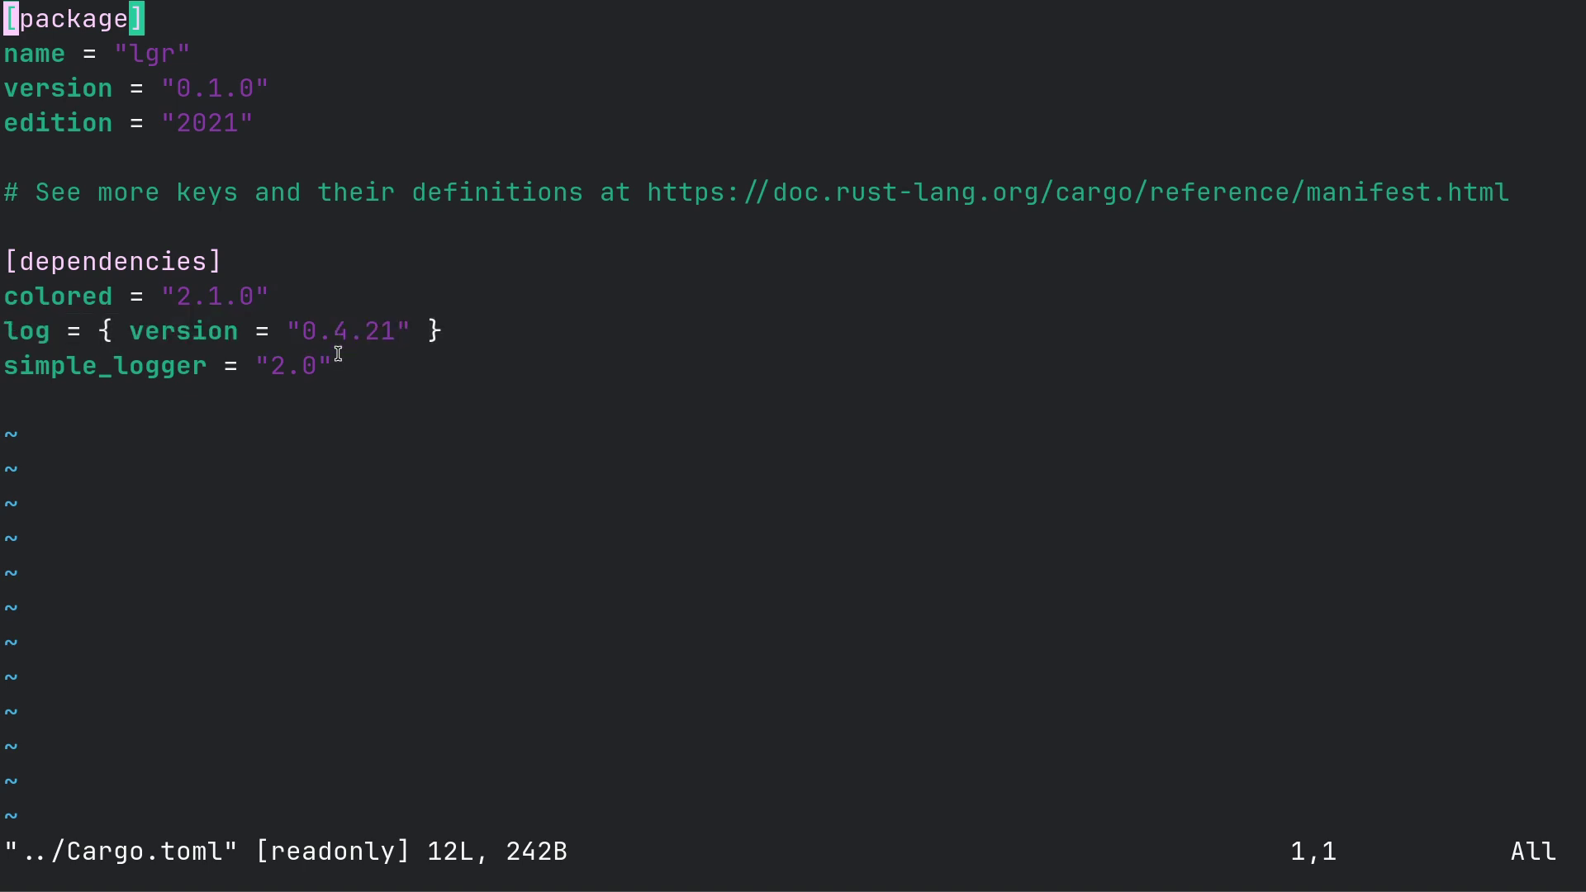
double_click(313, 332)
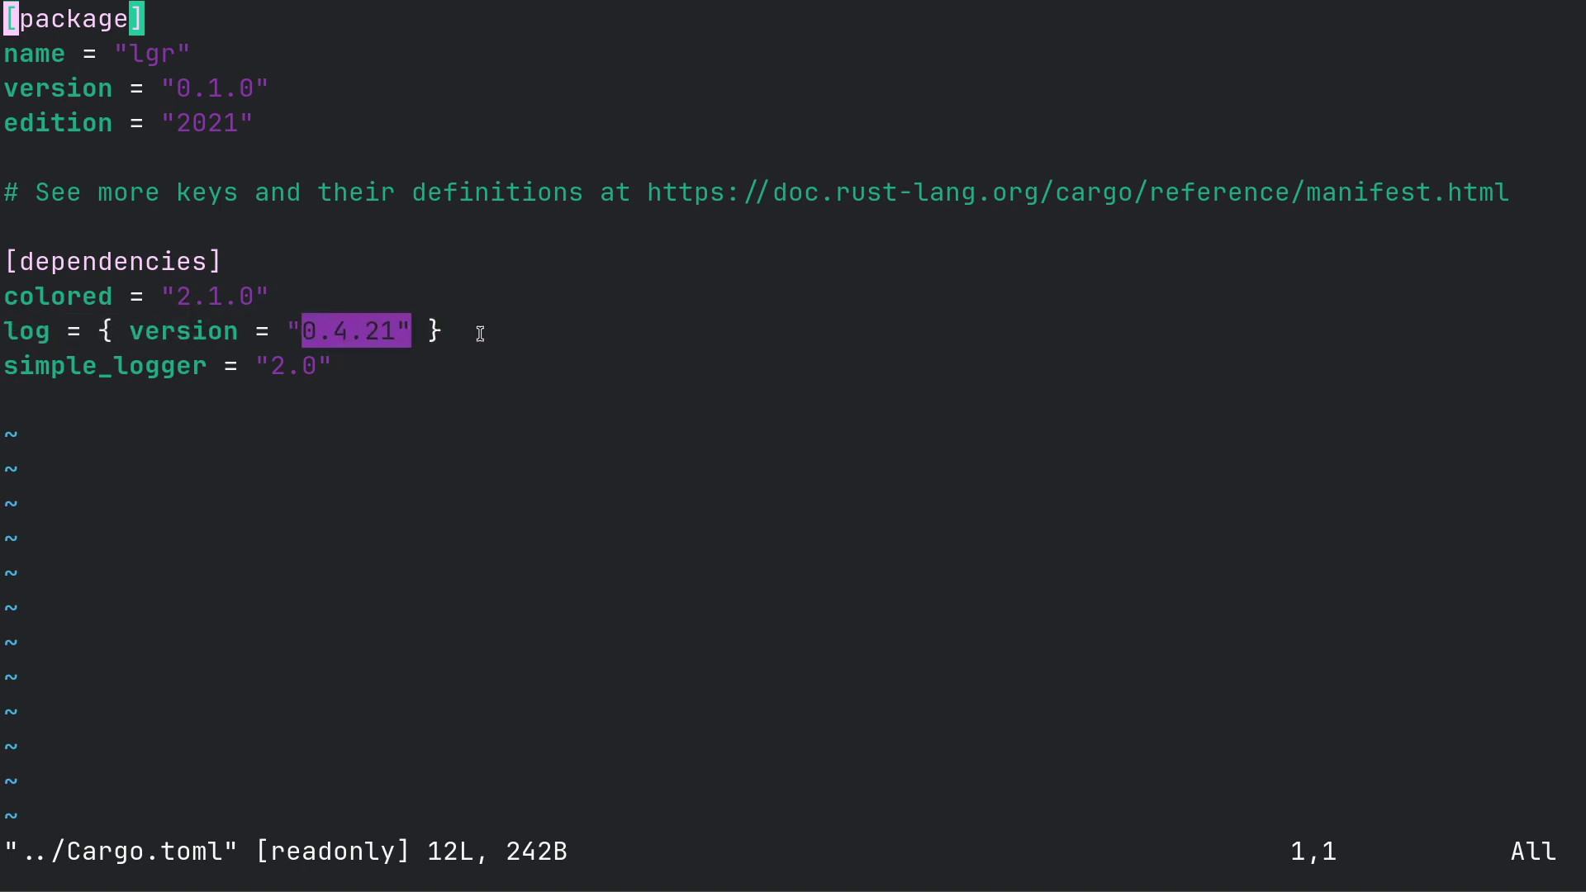
left_click_drag(481, 333, 3, 335)
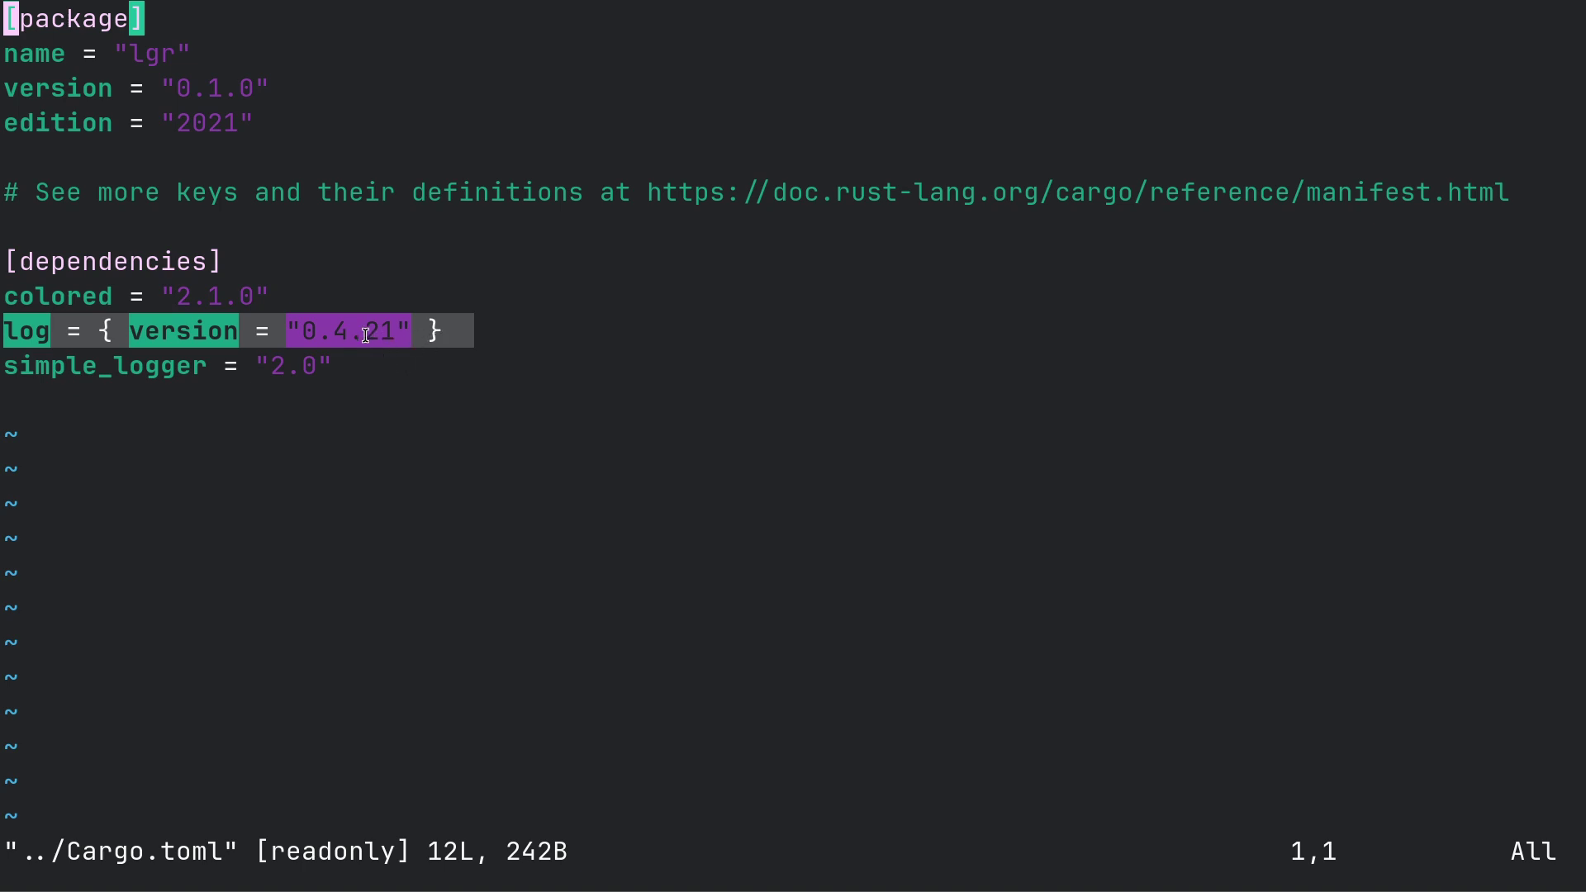
left_click(360, 370)
- Highlight the simple_logger dependency line, then clear all highlights
left_click_drag(349, 367, 9, 370)
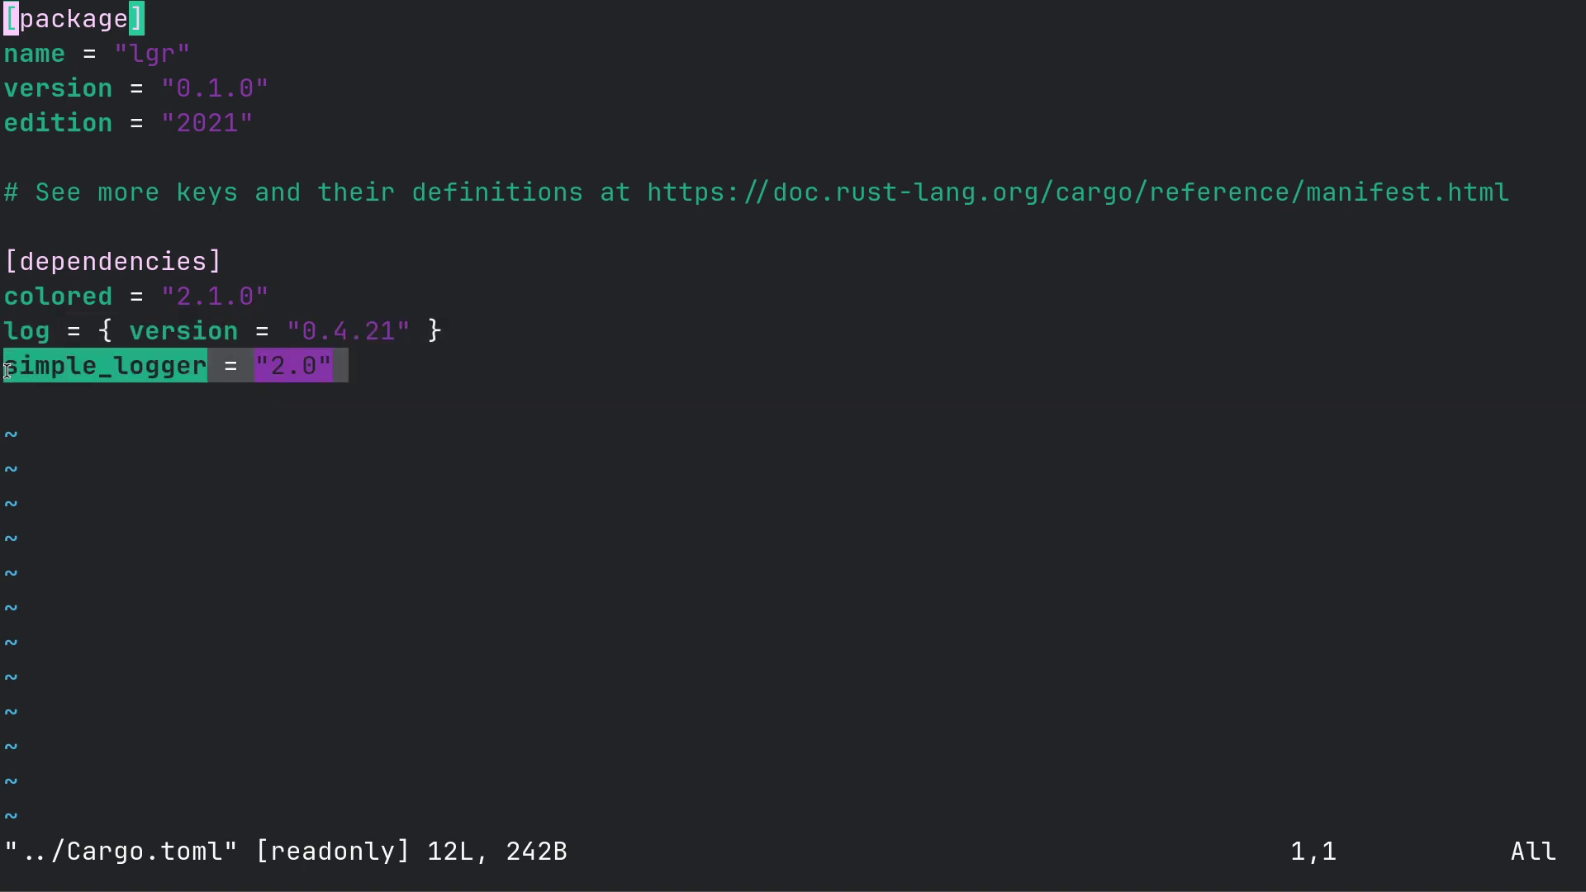
left_click(274, 372)
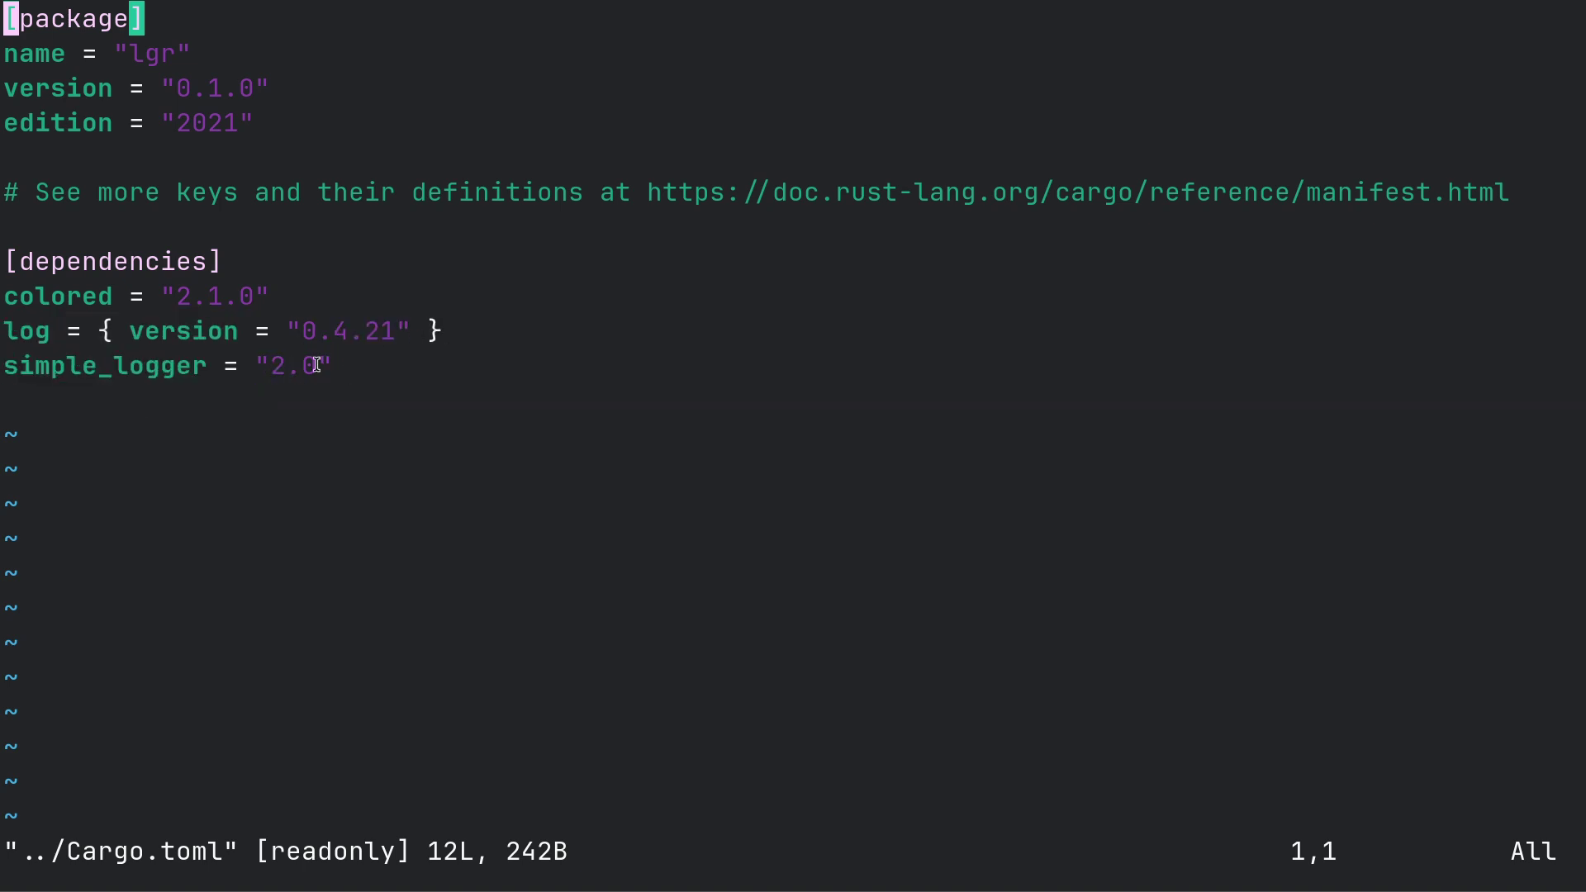
mouse_move(332, 366)
left_mouse_down()
mouse_move(5, 367)
mouse_move(310, 333)
left_mouse_up()
left_click(9, 330)
left_click(355, 357)
- Check the README's 'In executables' logger list, including simple_logger, then return to Cargo.toml
key("alt+Tab")
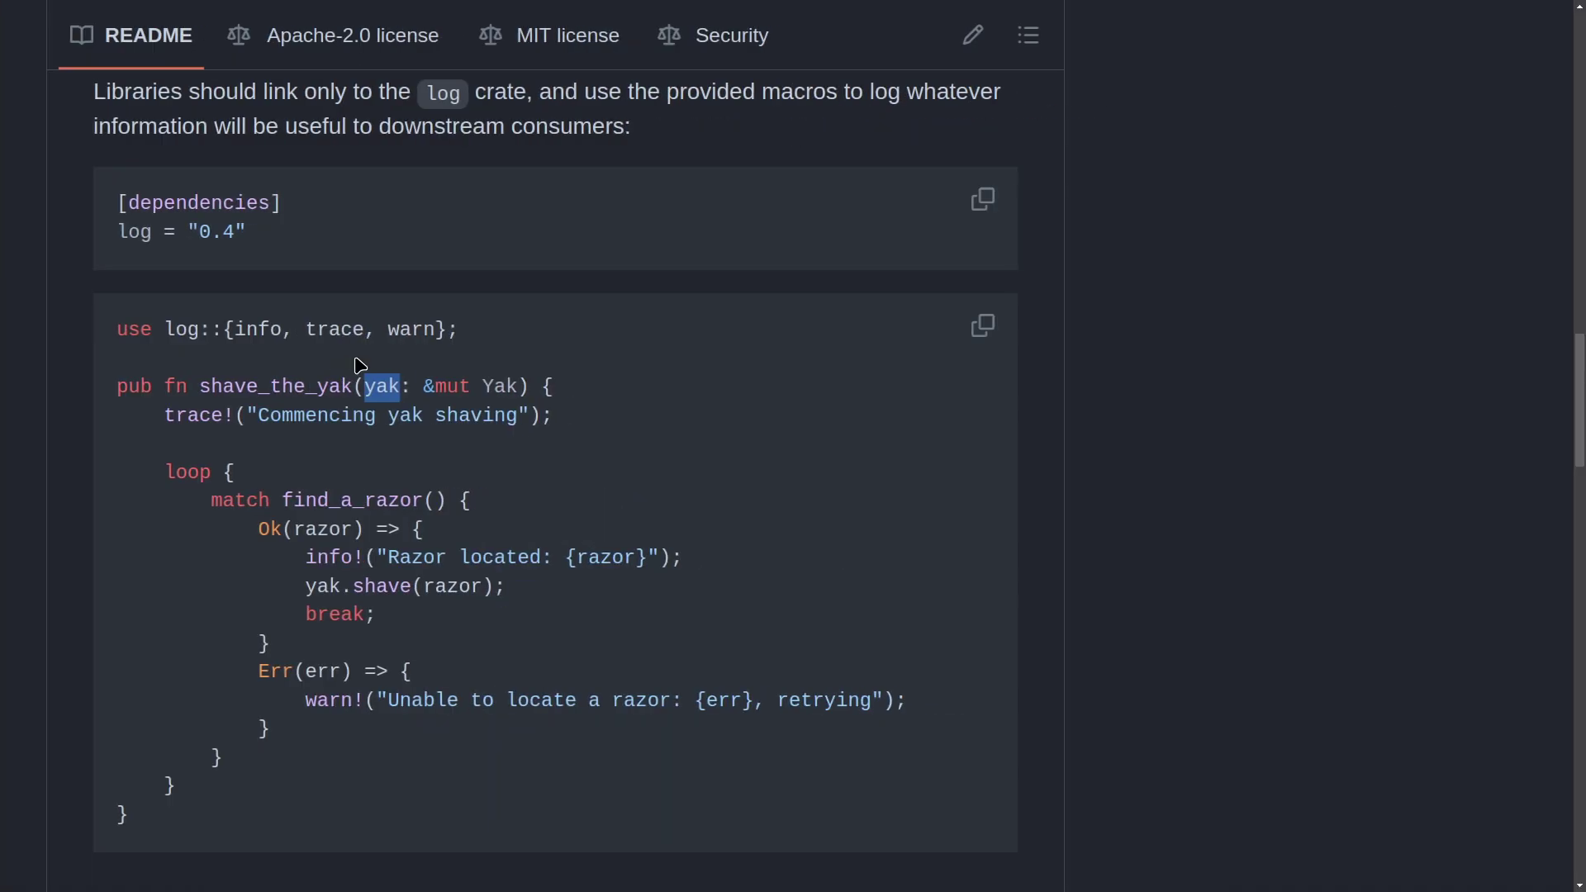
scroll(358, 373, "down", 3)
scroll(348, 475, "down", 3)
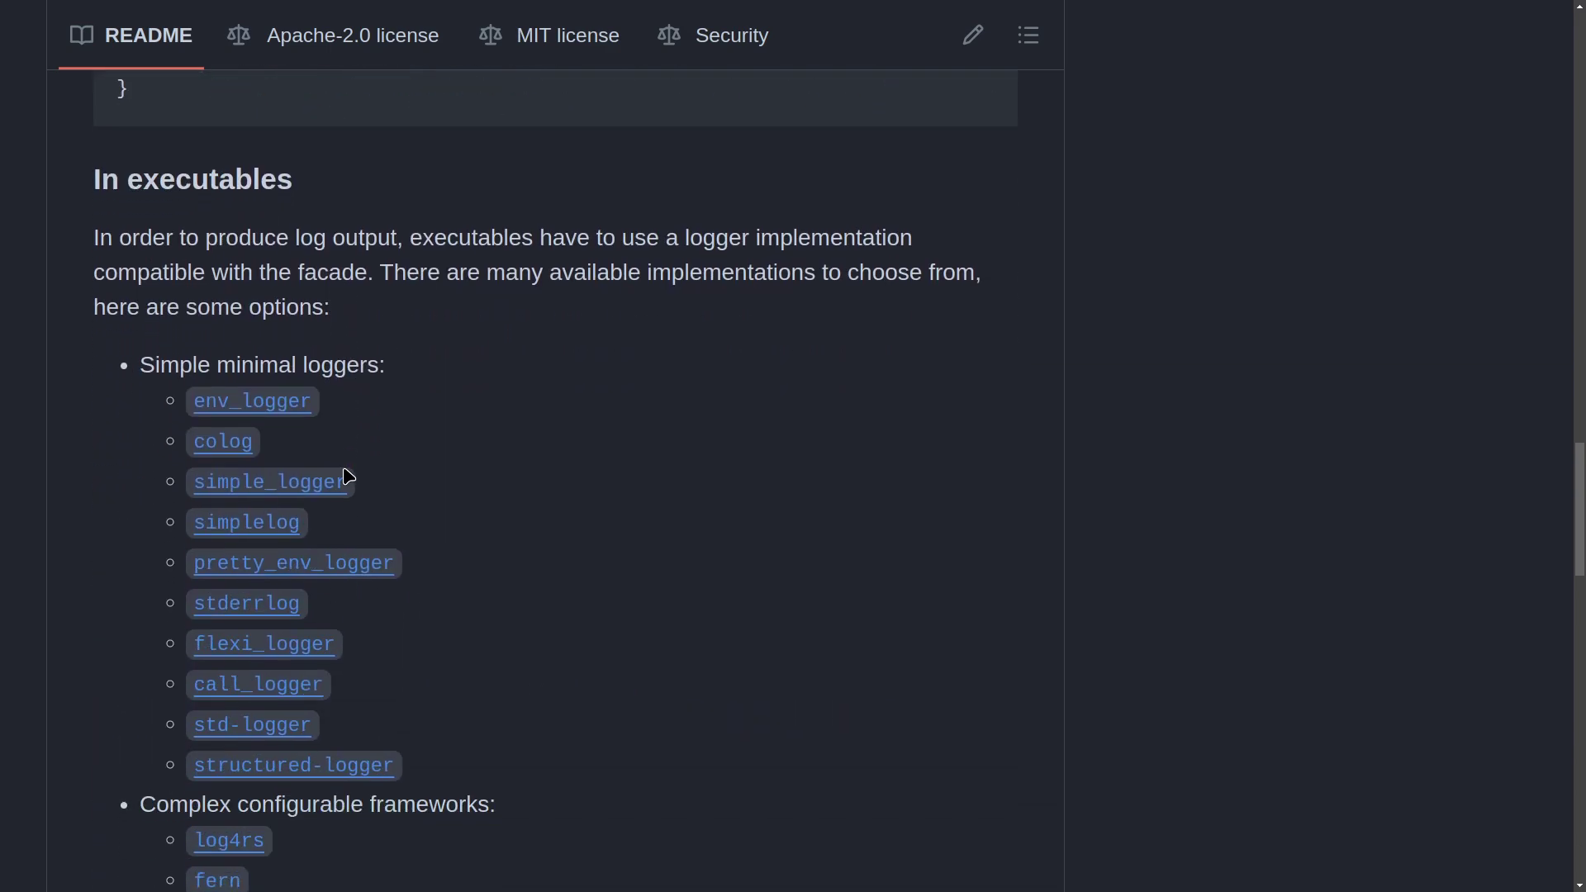
scroll(347, 476, "down", 2)
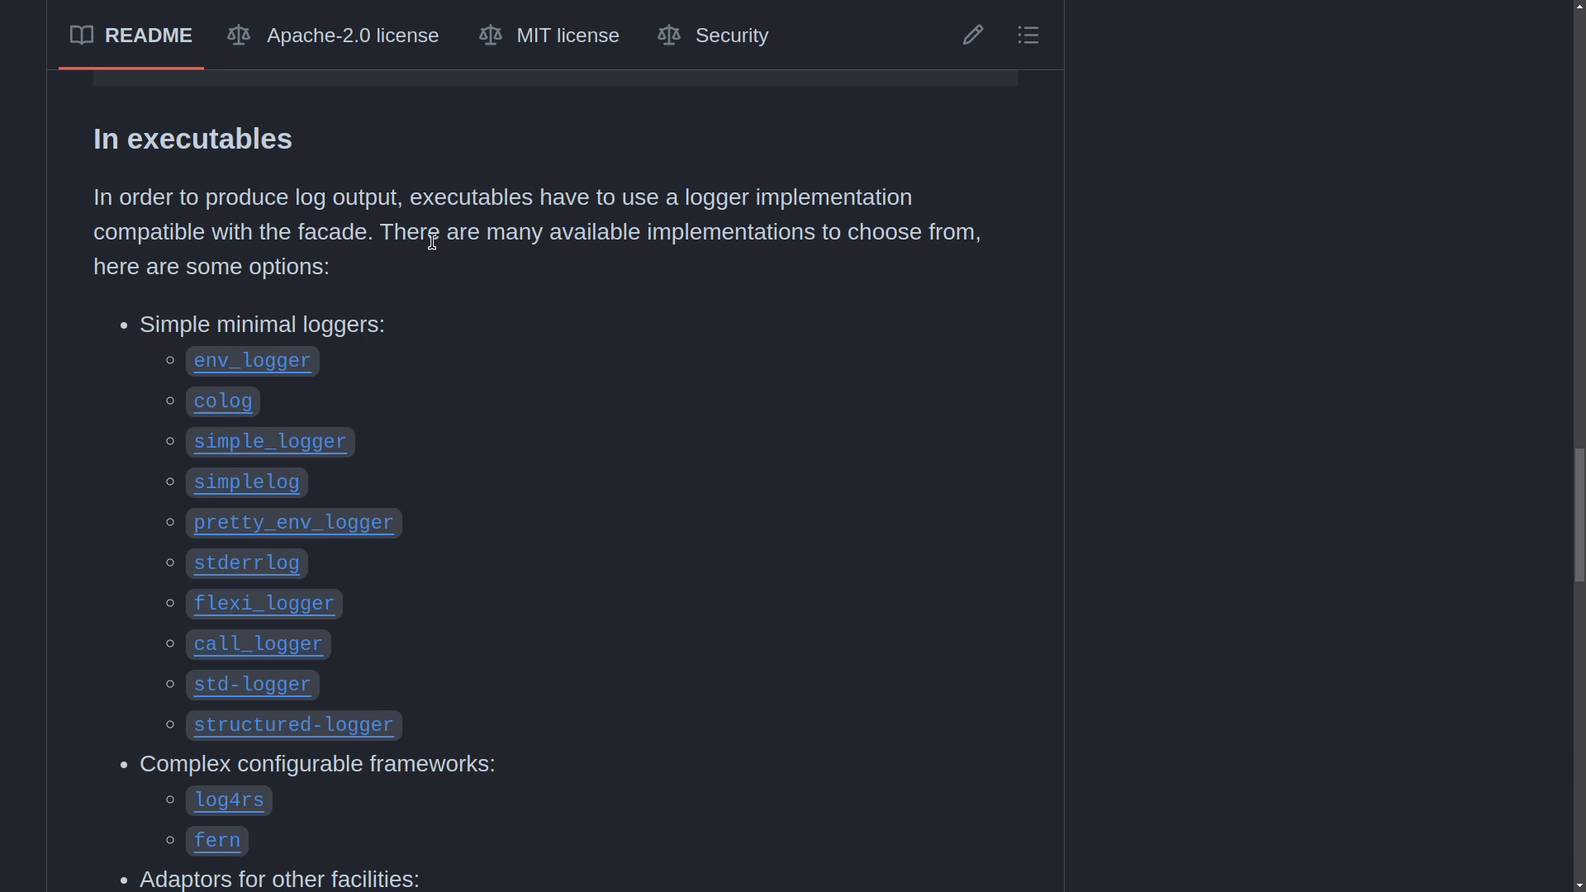
scroll(392, 586, "down", 1)
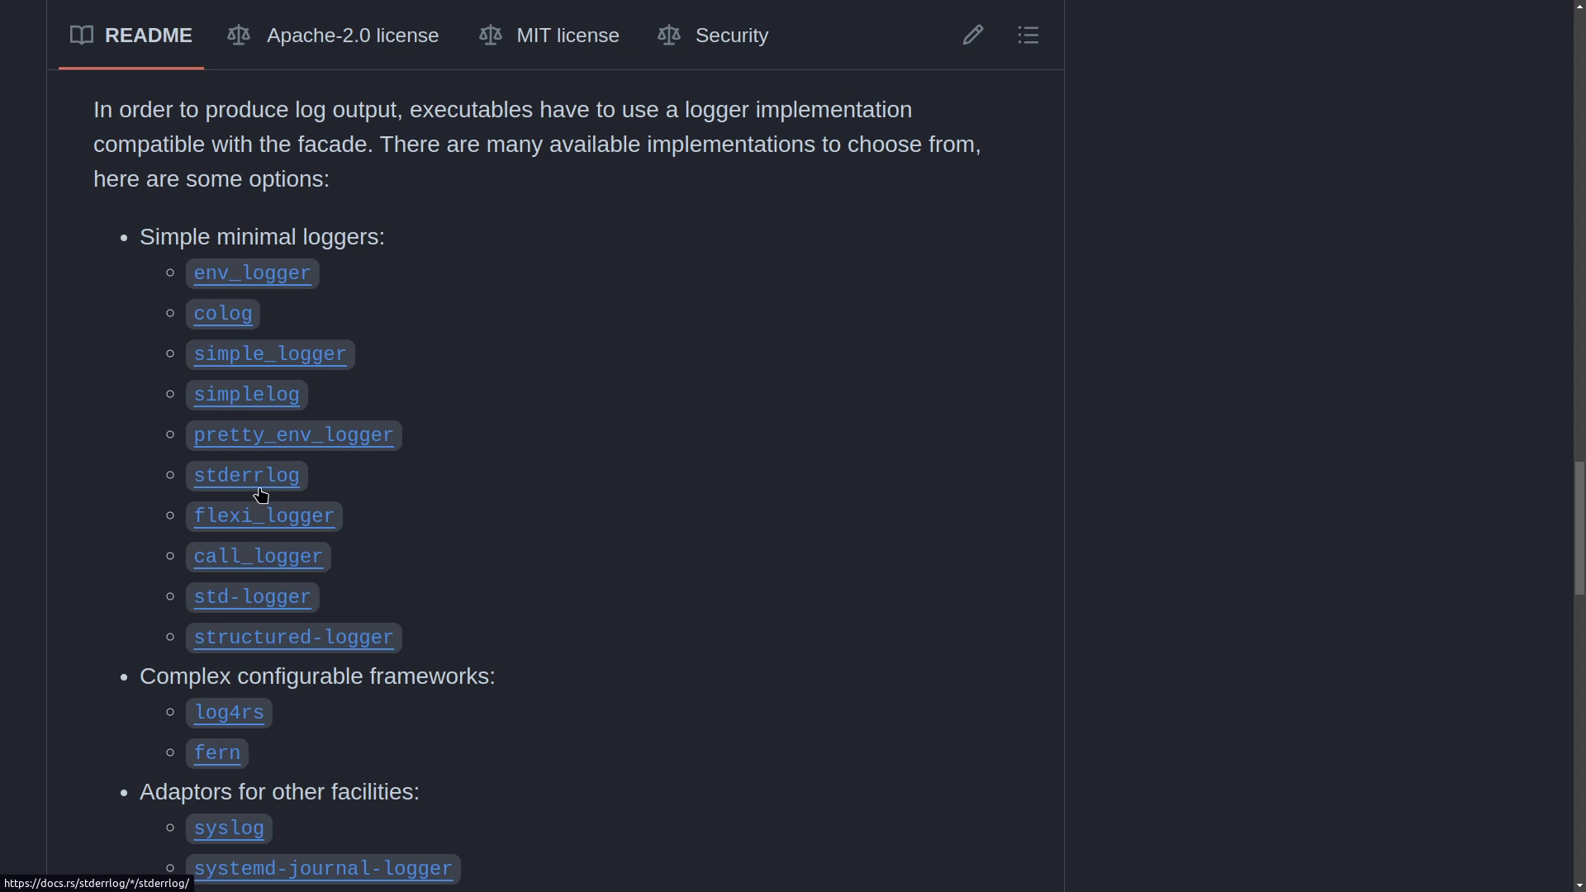
scroll(263, 634, "down", 1)
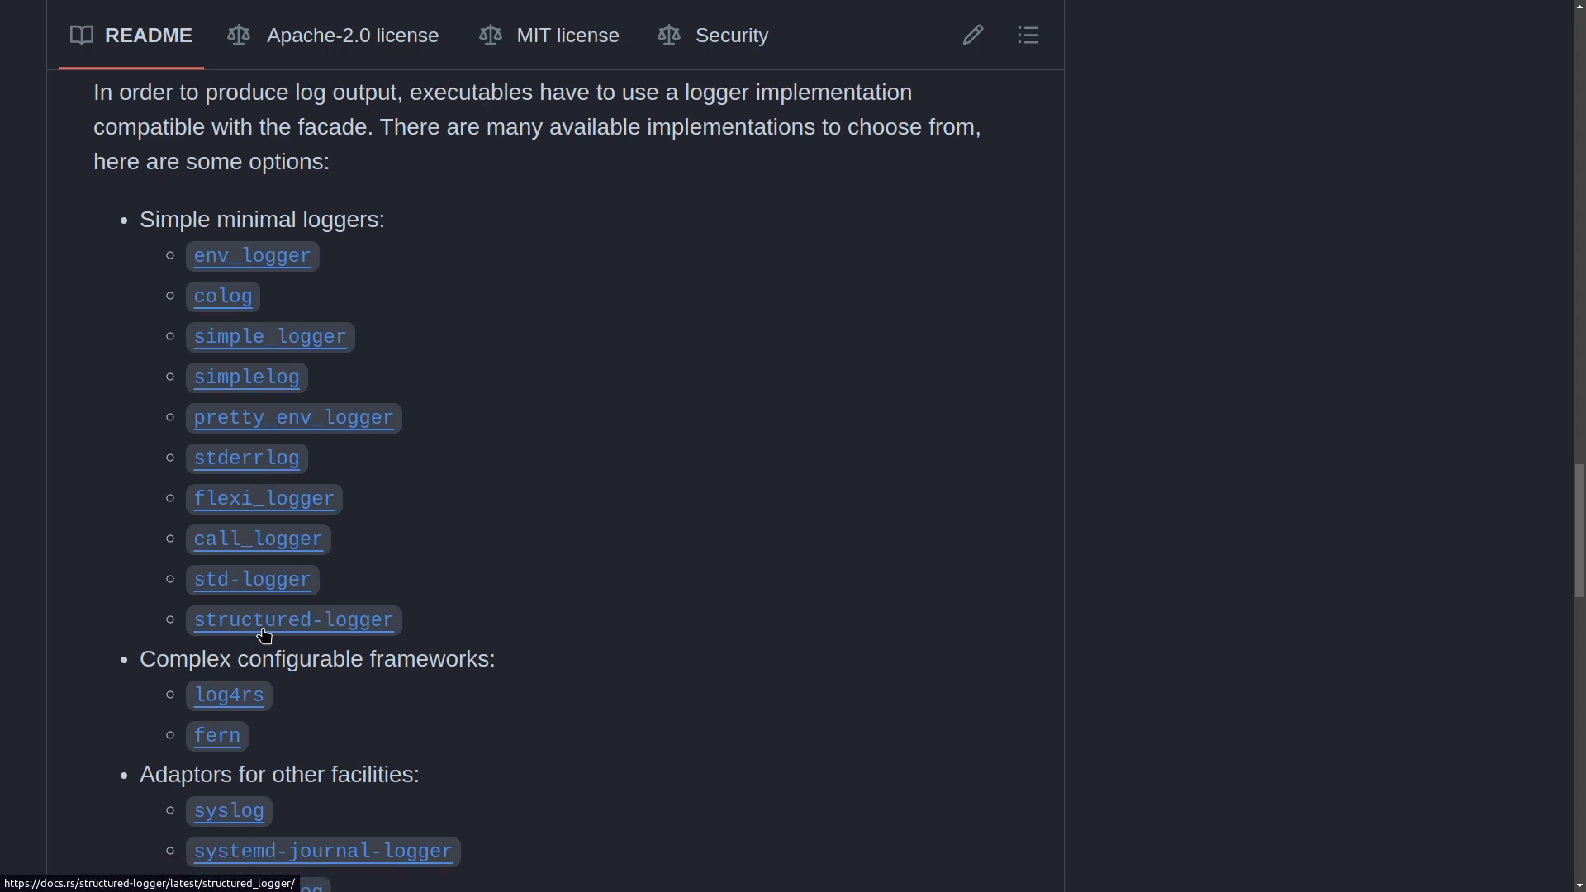
key("super+1")
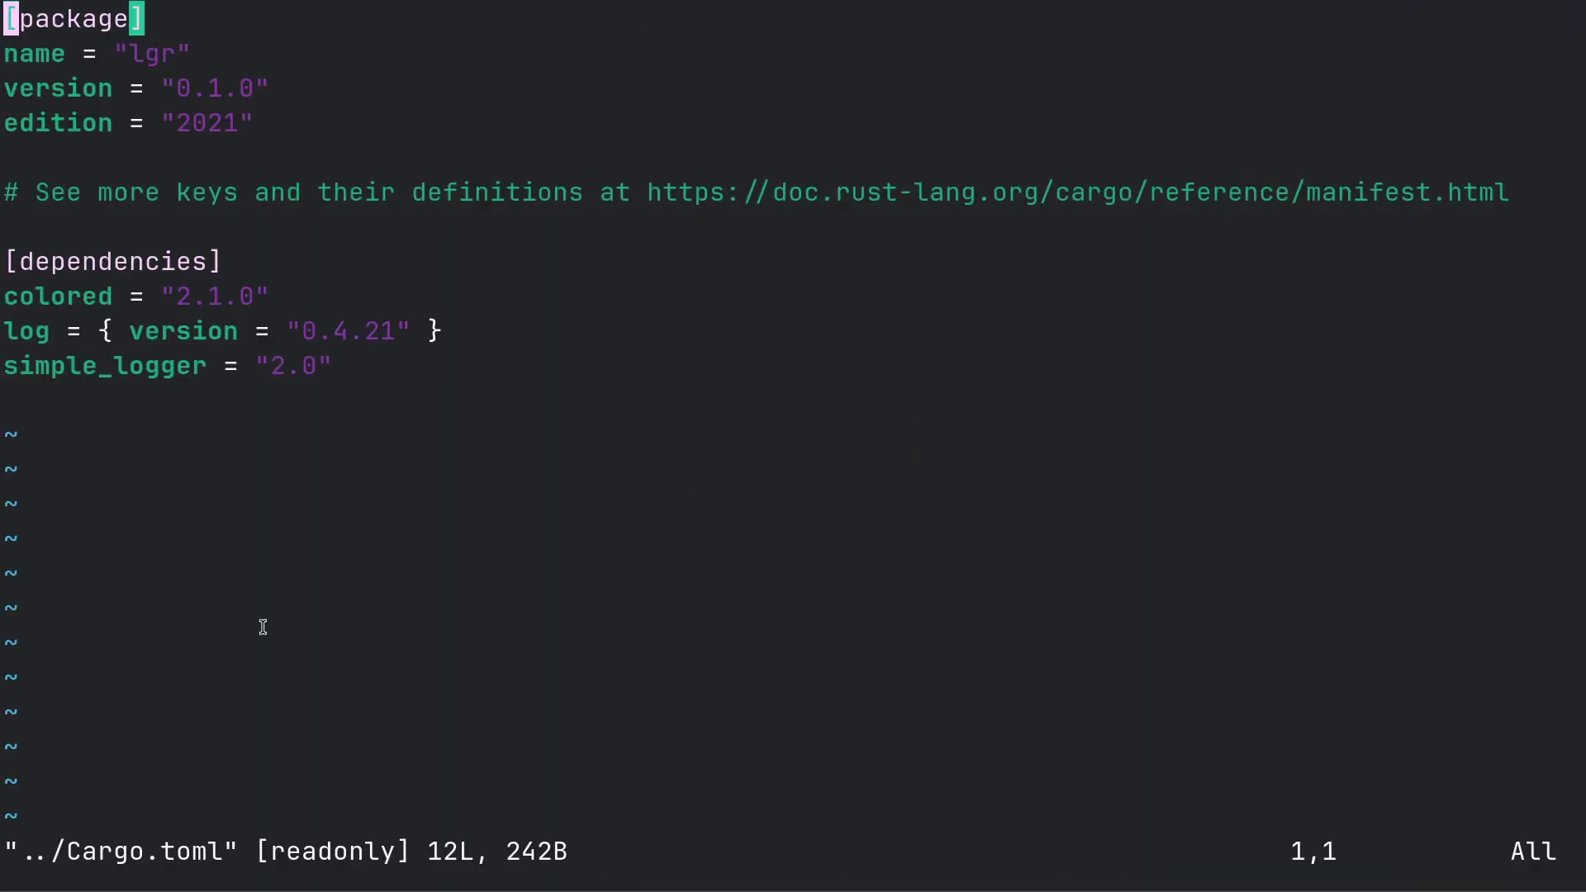
type(":q")
- Quit the Cargo.toml viewer and erase the recalled history command at the prompt
key("Return")
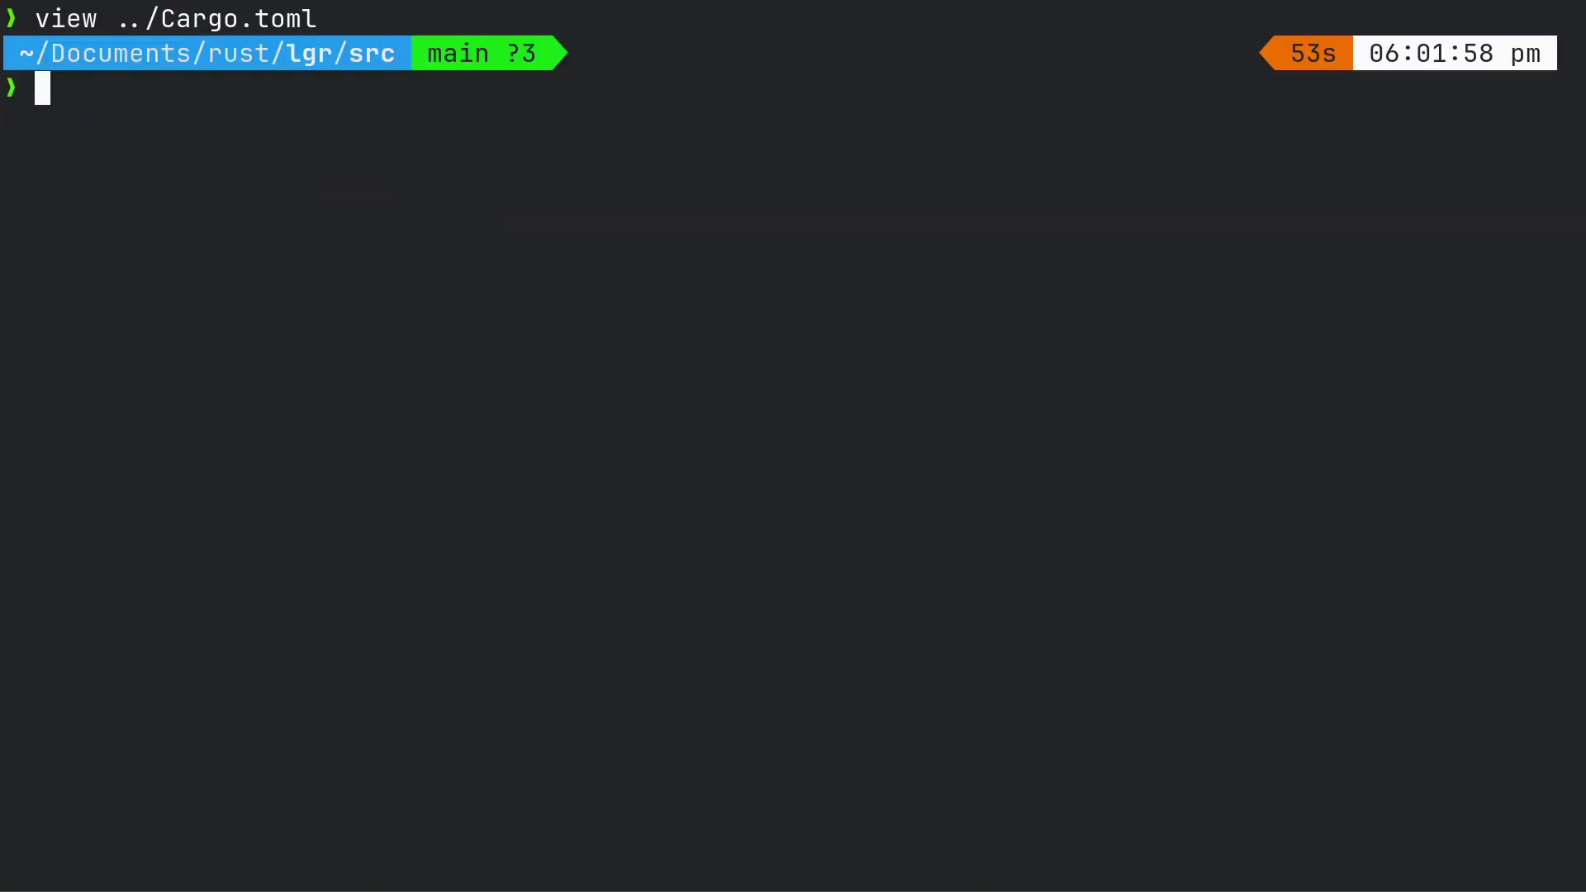
type("cl")
key("Up")
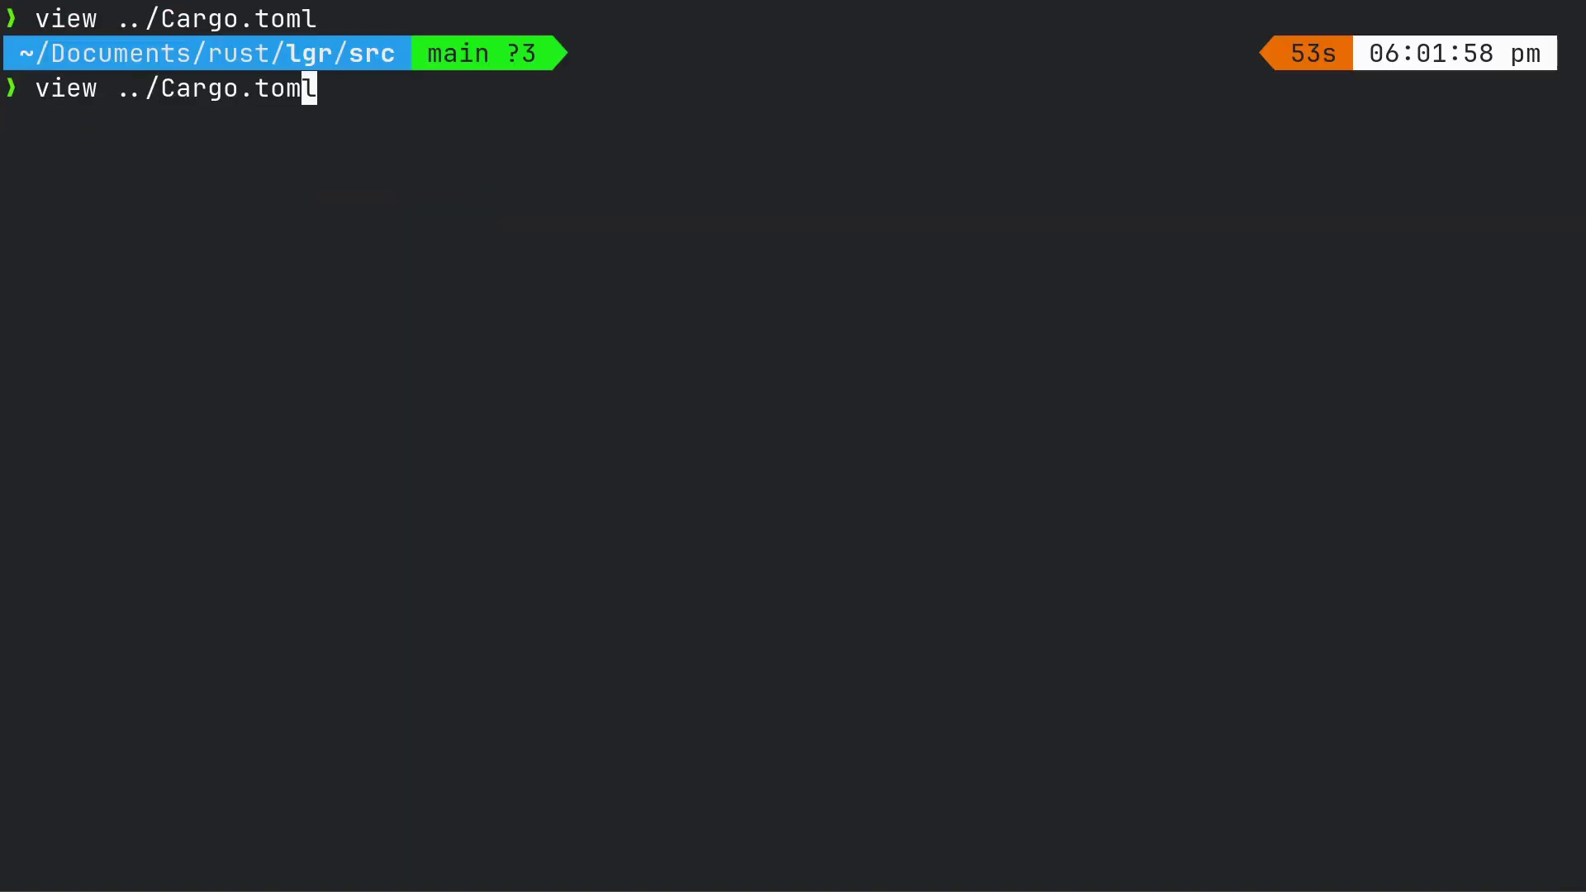
key("BackSpace")
key("BackSpace")
key("BackSpace")
key("BackSpace")
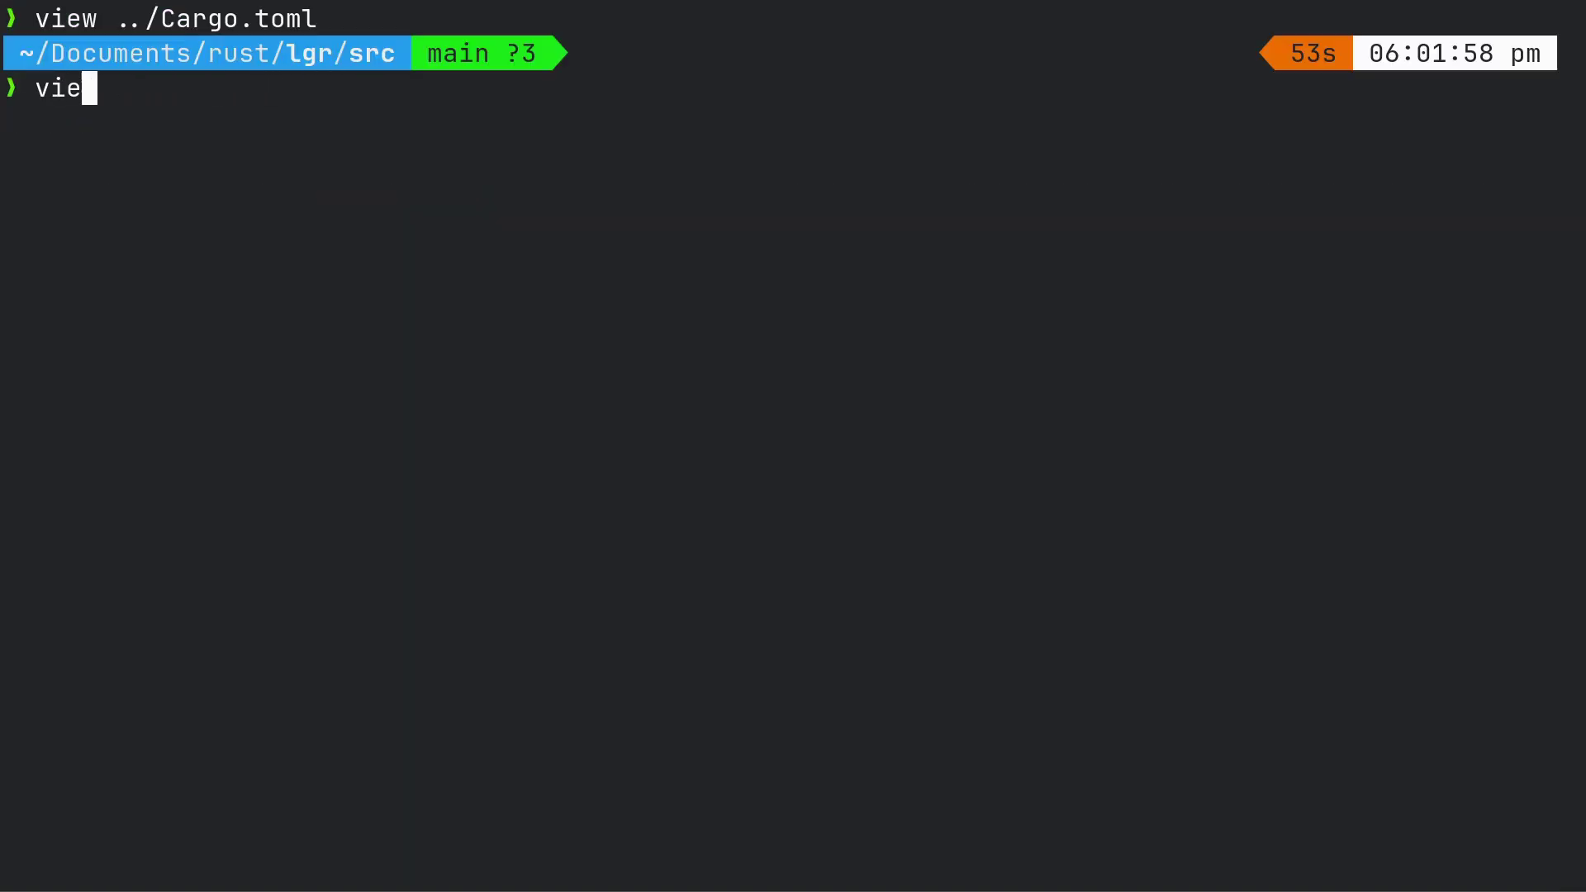
key("BackSpace")
key("BackSpace")
key("BackSpace")
type("nv ")
type("main.rs")
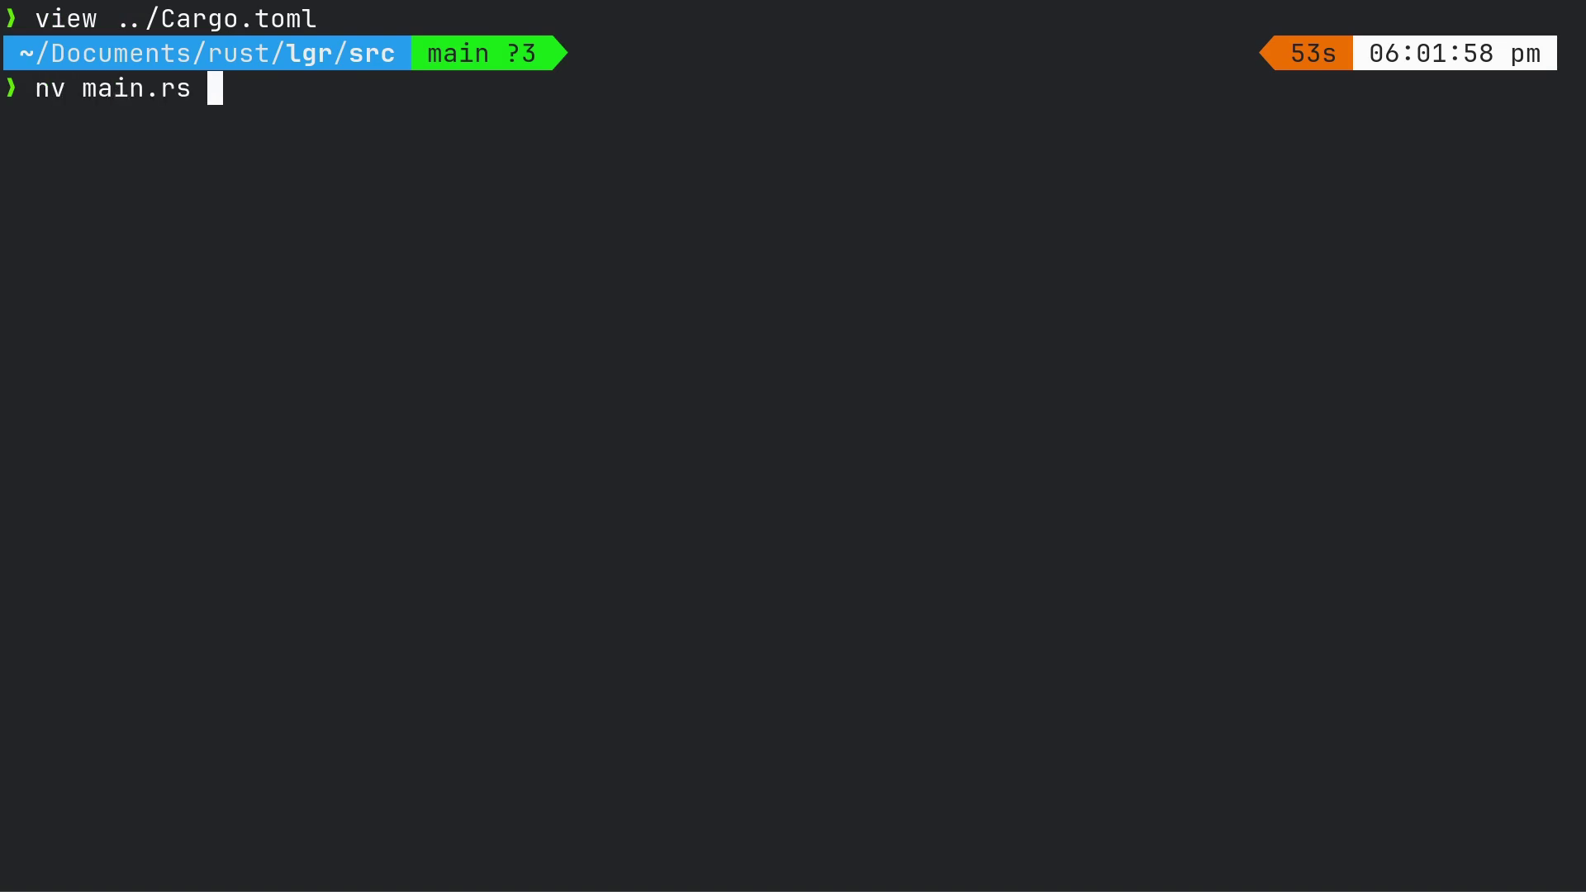
- Open main.rs in Neovim, move past the imports and select the 'pub struct Yak' line
key("Return")
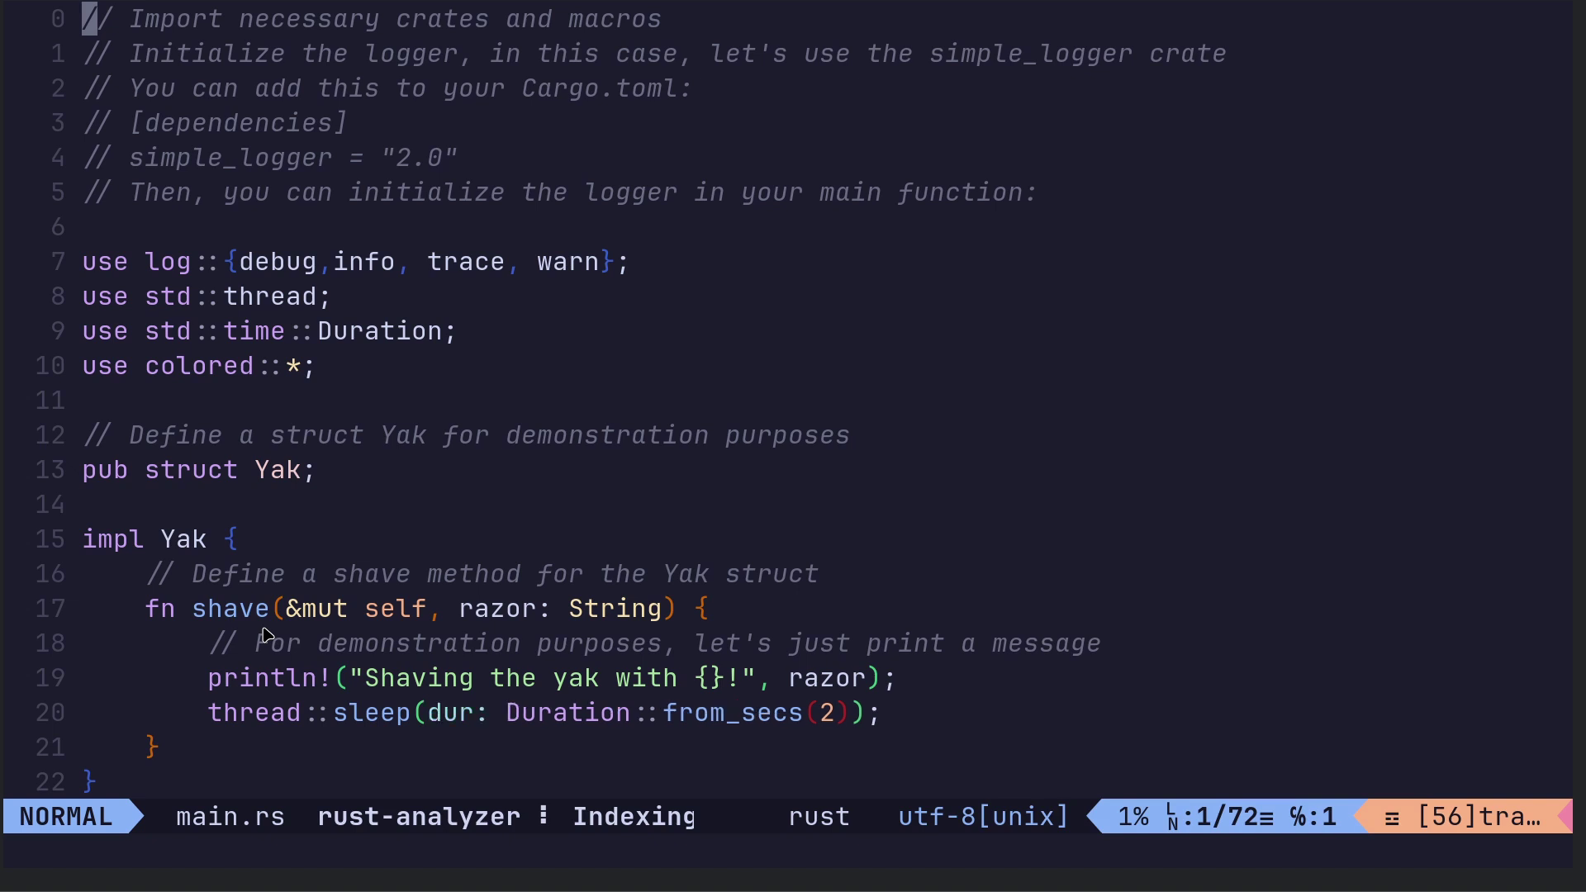
key("j")
key("j")
key("j")
key("j")
key("j")
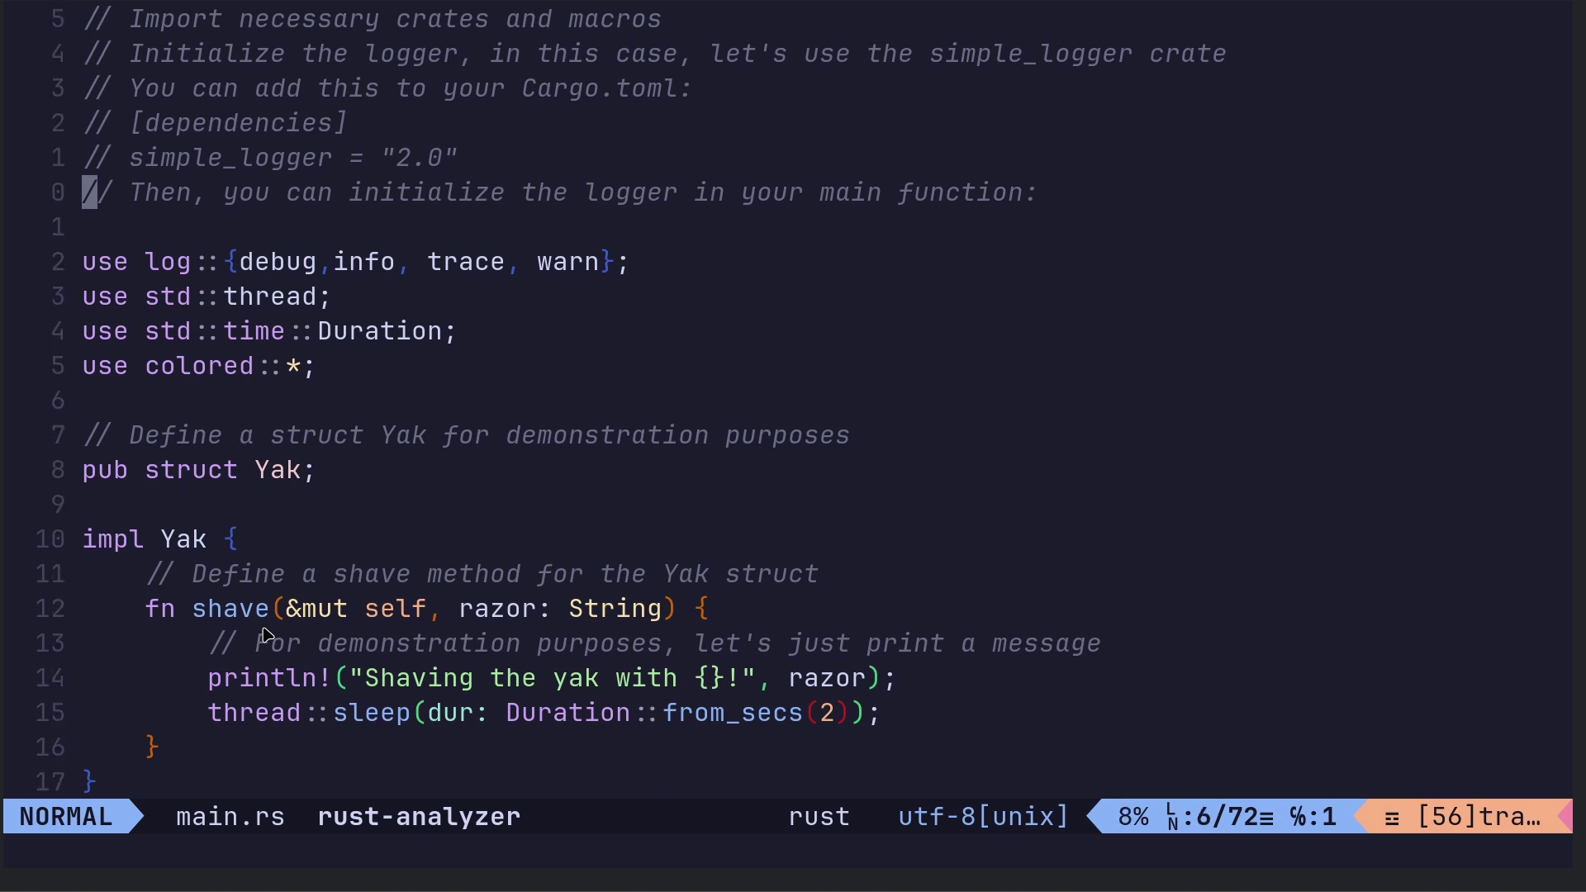
key("j")
key("j")
key("j")
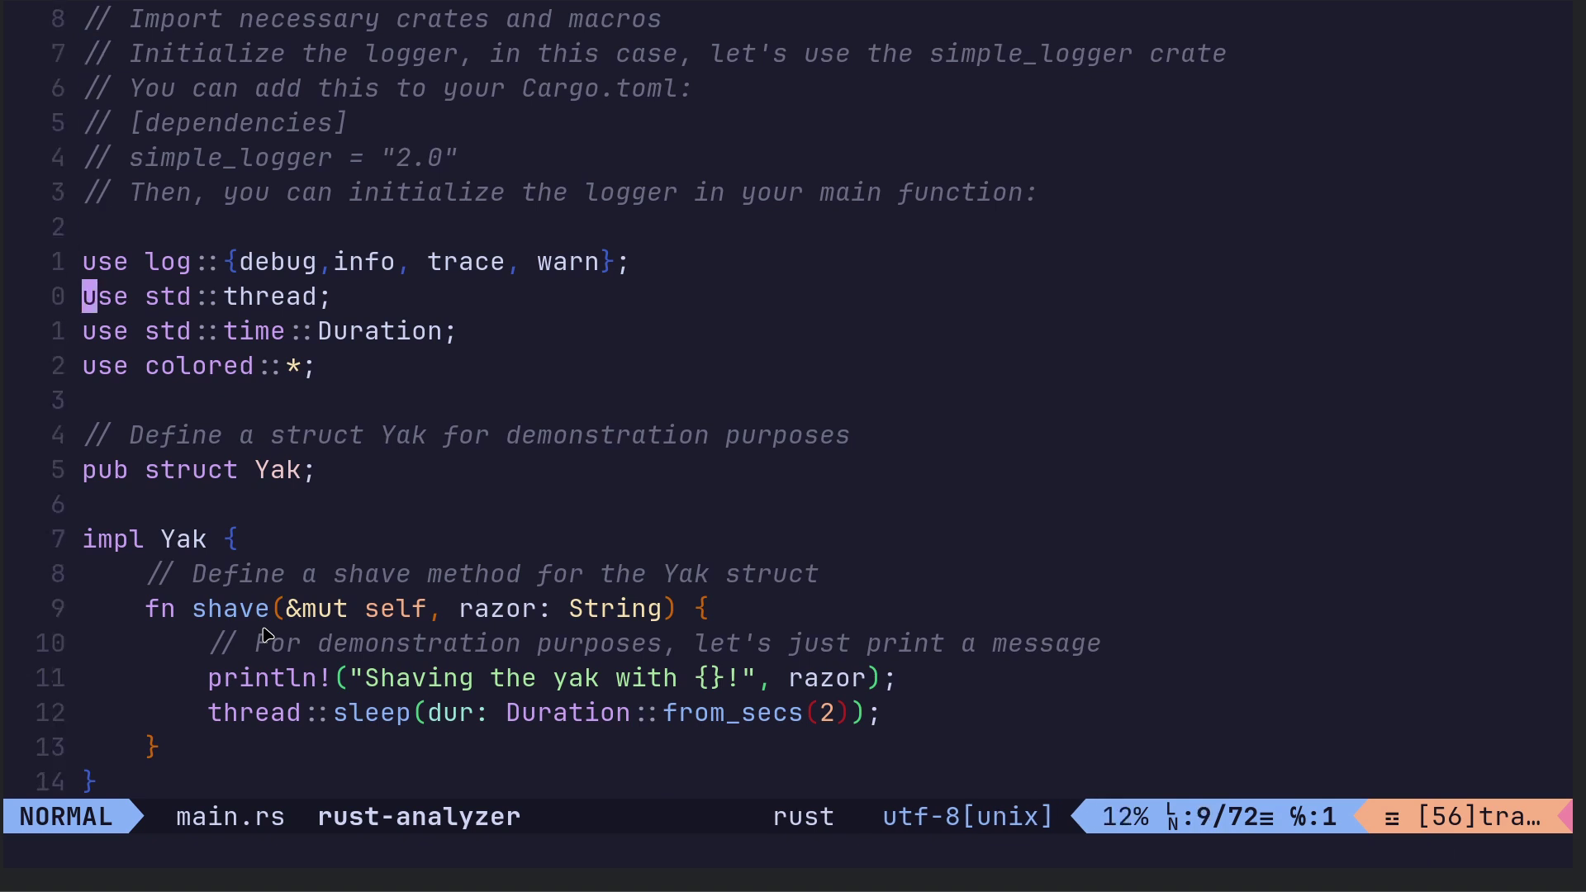
key("j")
key("j")
key("j")
key("j")
key("j")
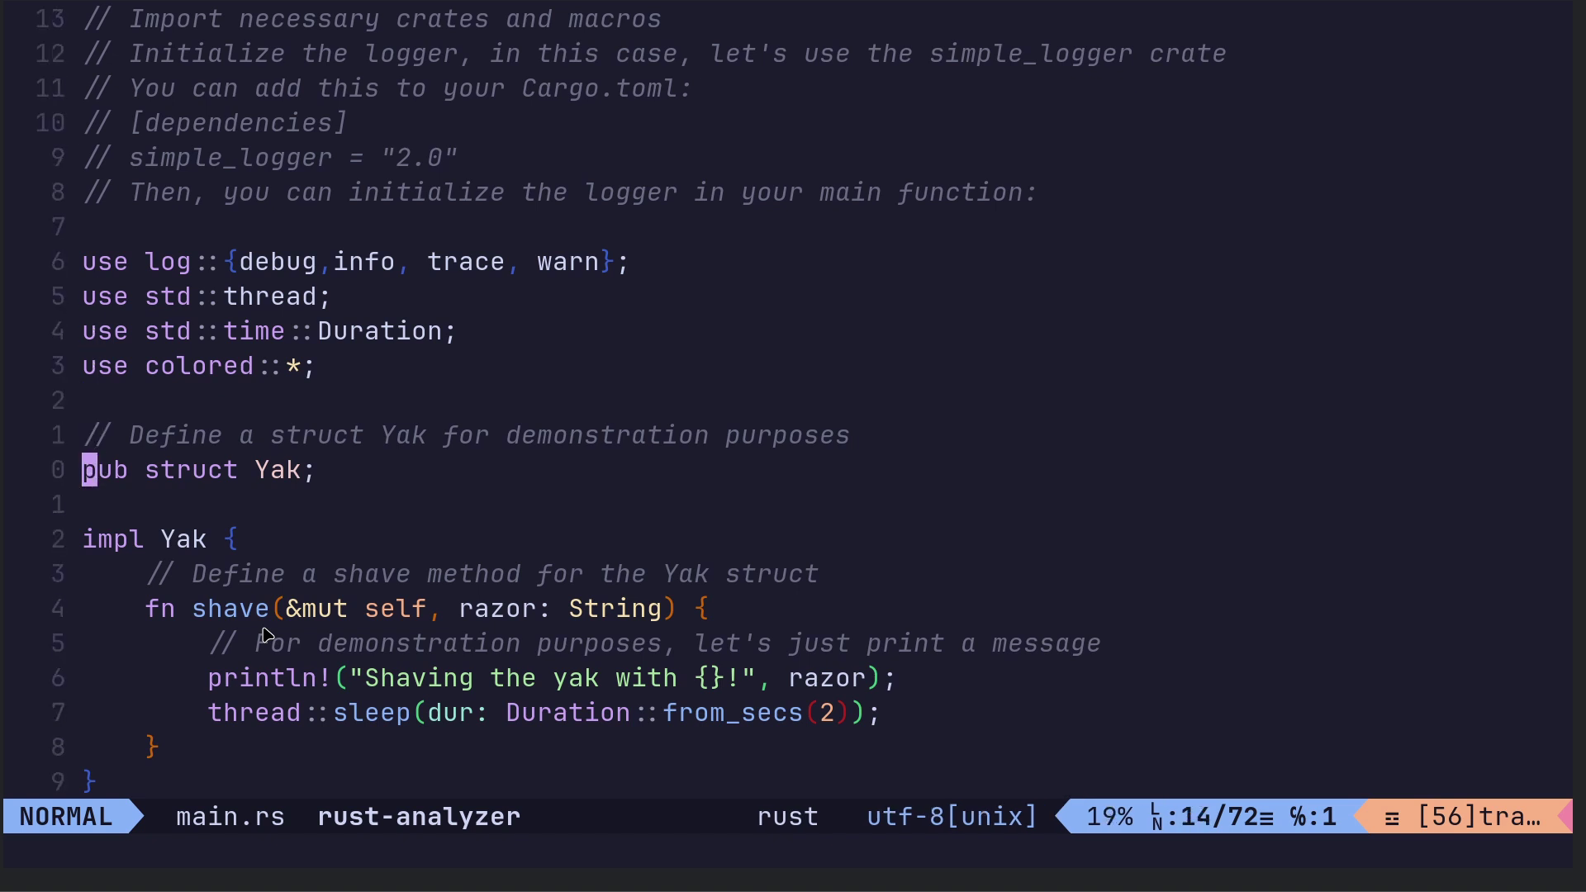
key("j")
key("k")
left_click_drag(325, 471, 74, 474)
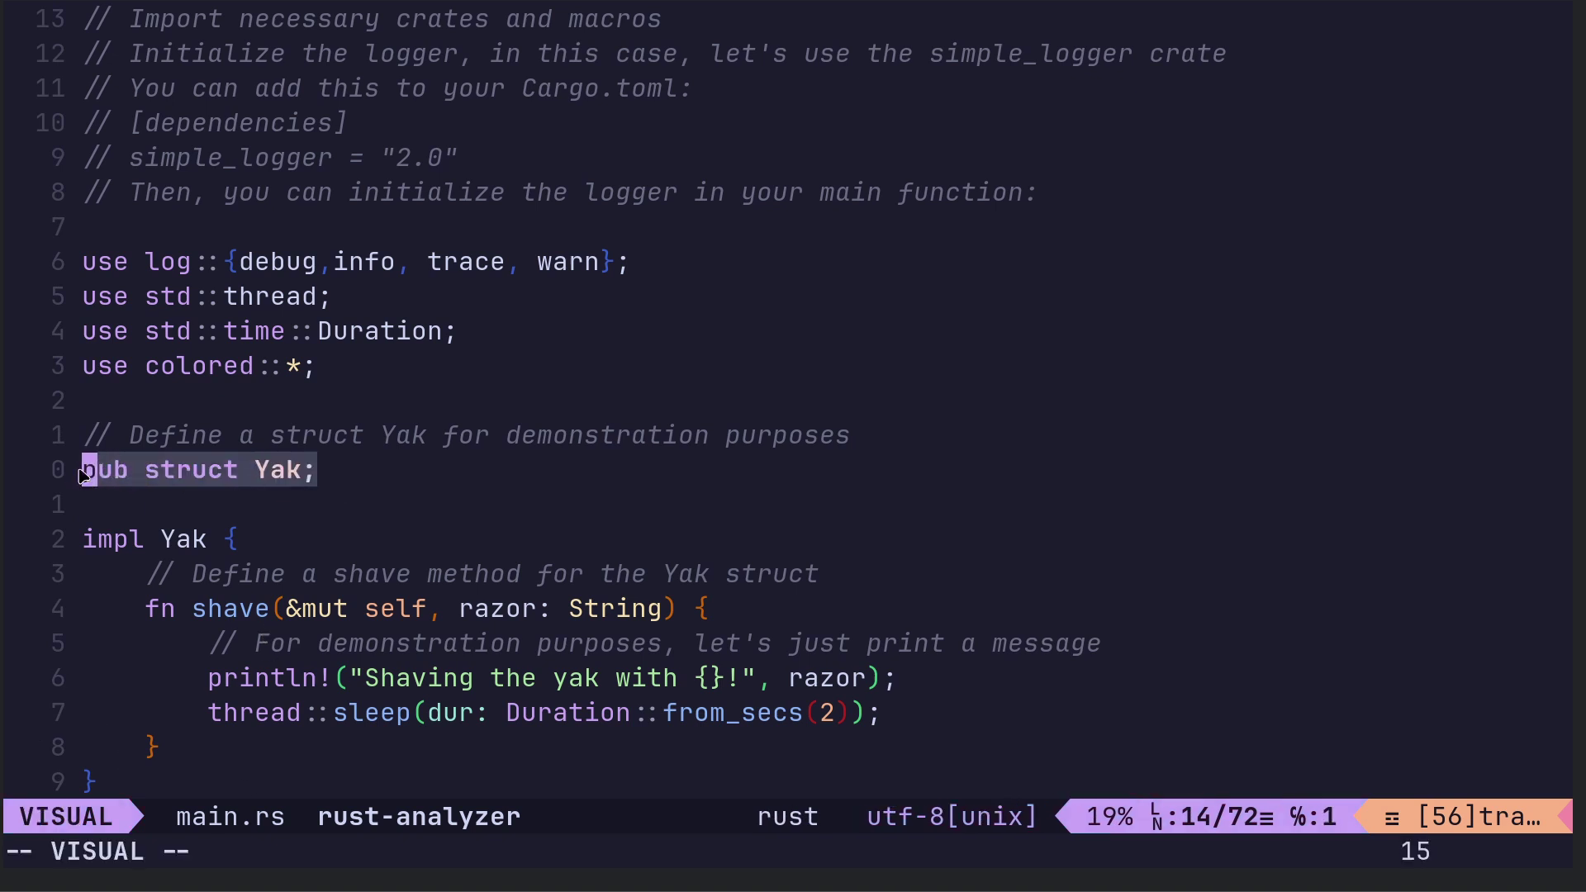
- Select the word 'yak' in the README's example code, then return to main.rs
key("alt+Tab")
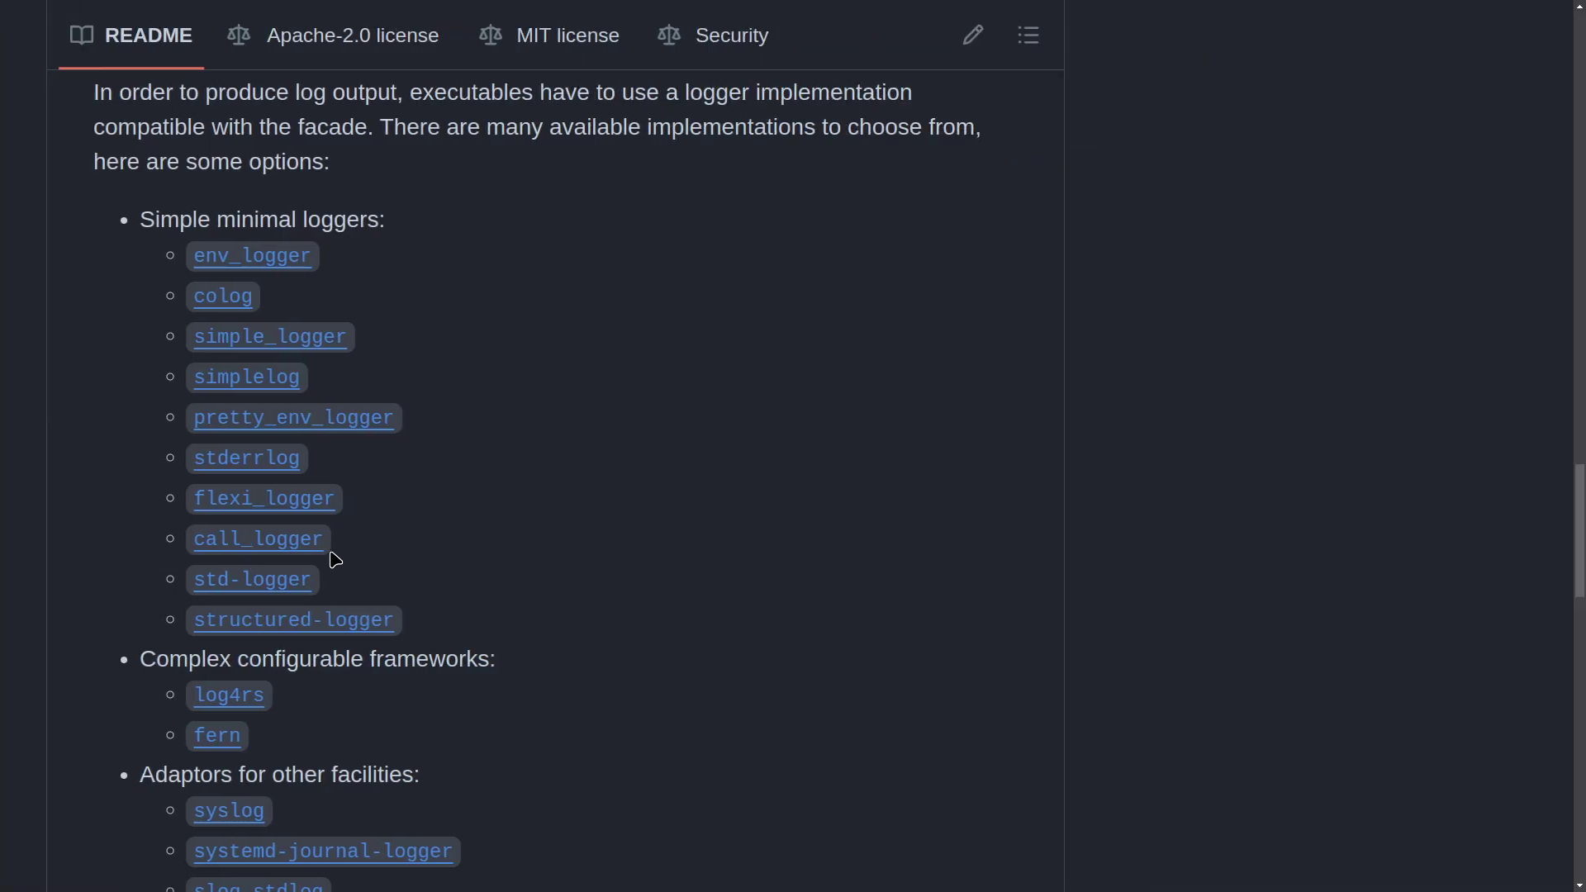
scroll(396, 565, "down", 10)
scroll(437, 443, "down", 4)
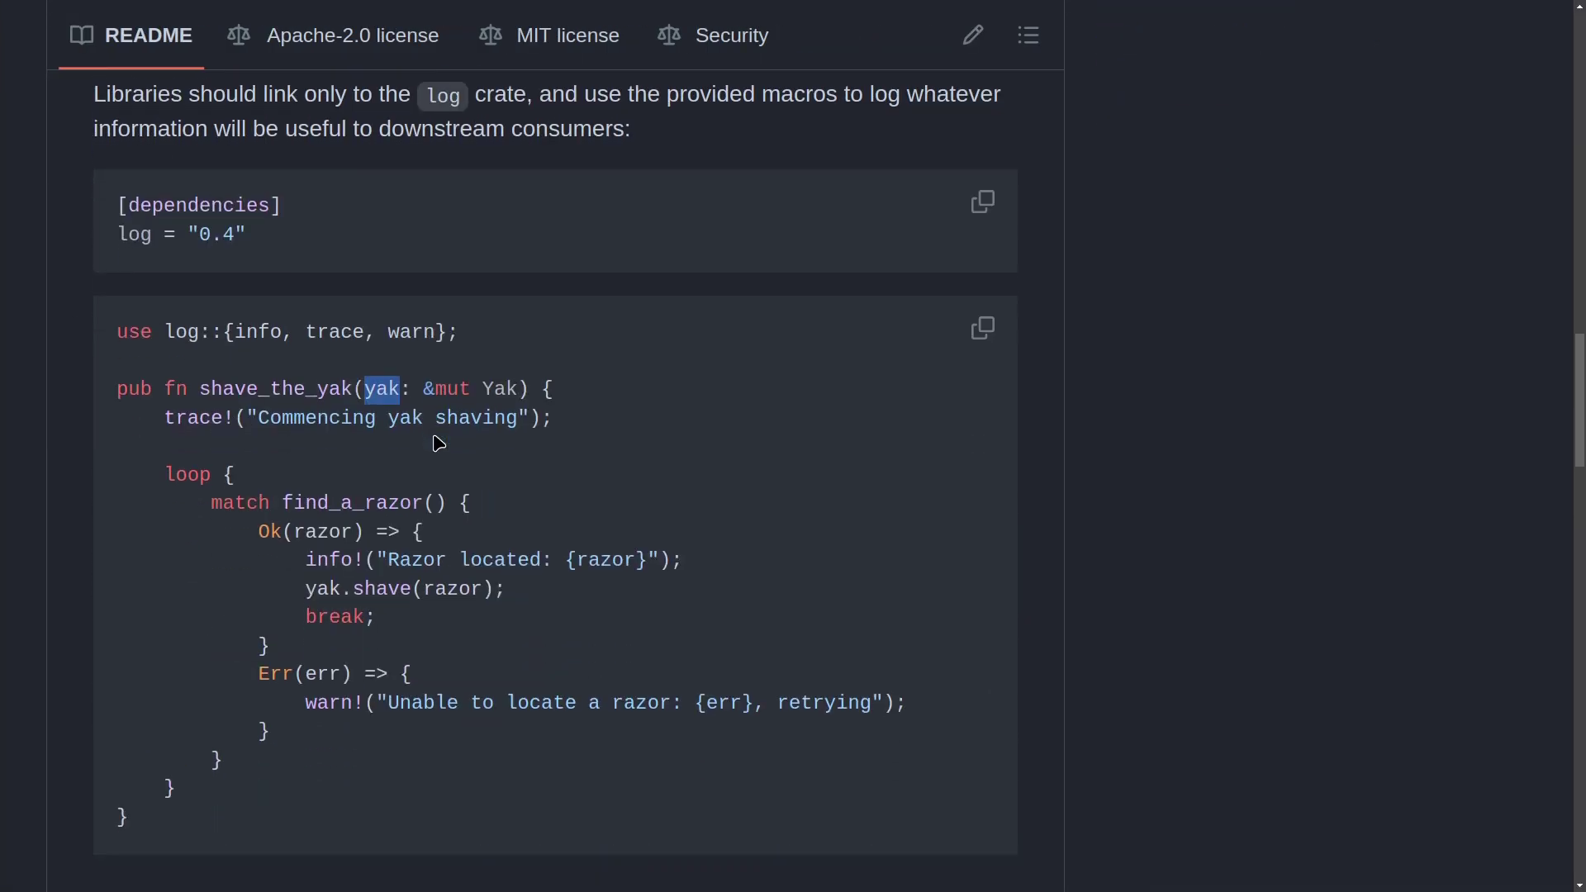
left_click(439, 397)
left_click_drag(363, 390, 403, 390)
key("super+1")
scroll(484, 662, "down", 3)
scroll(484, 661, "down", 3)
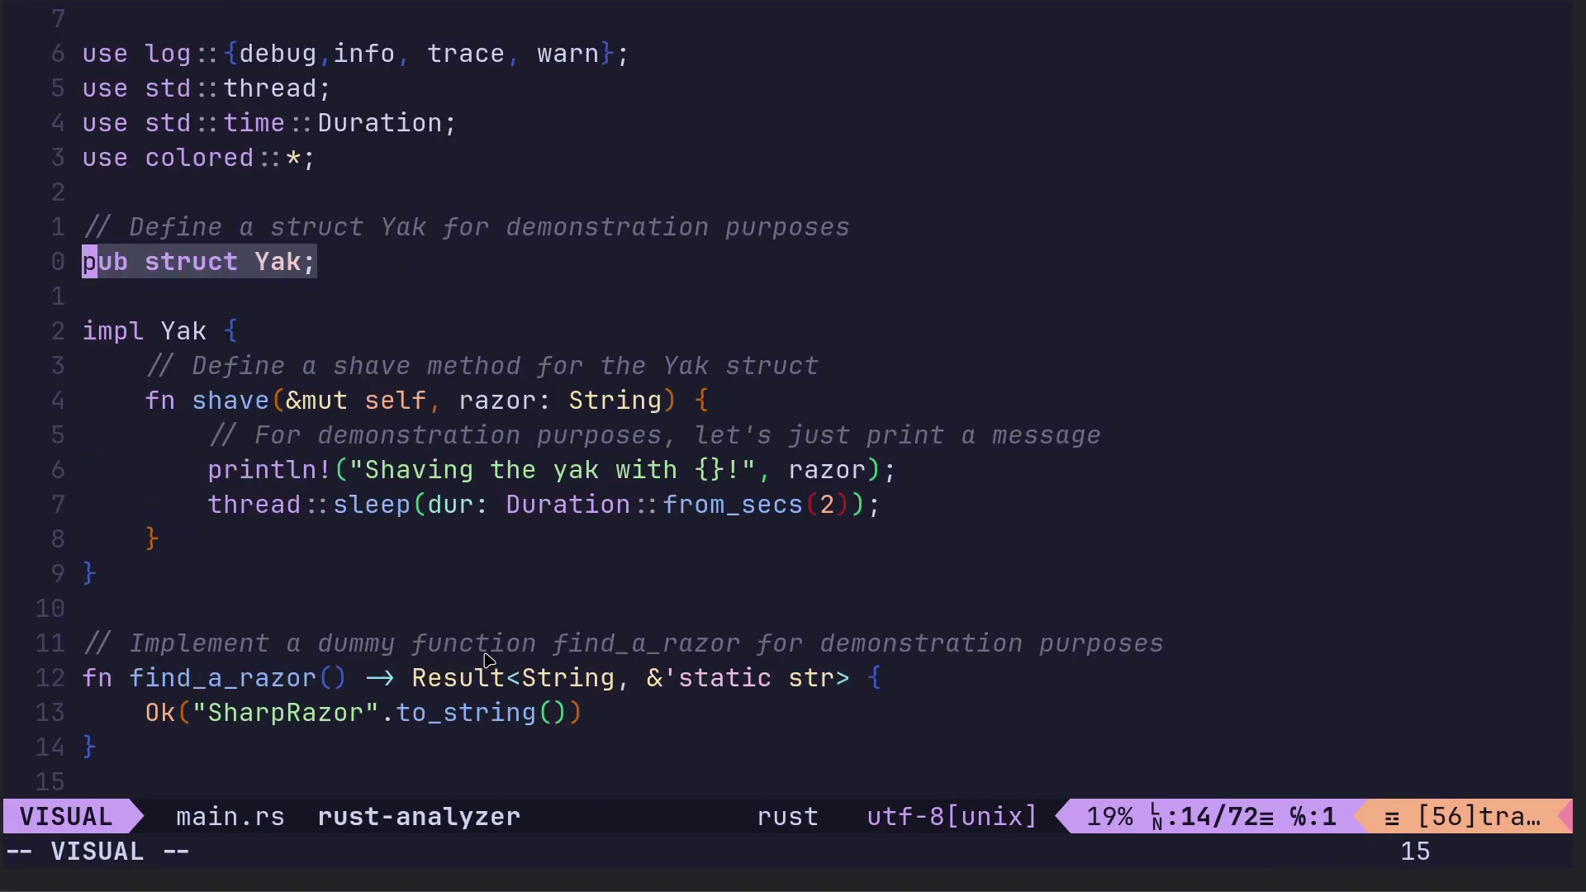
- Highlight the Yak struct with its comment, then the println line in the shave method
left_click(333, 262)
left_click_drag(317, 263, 74, 231)
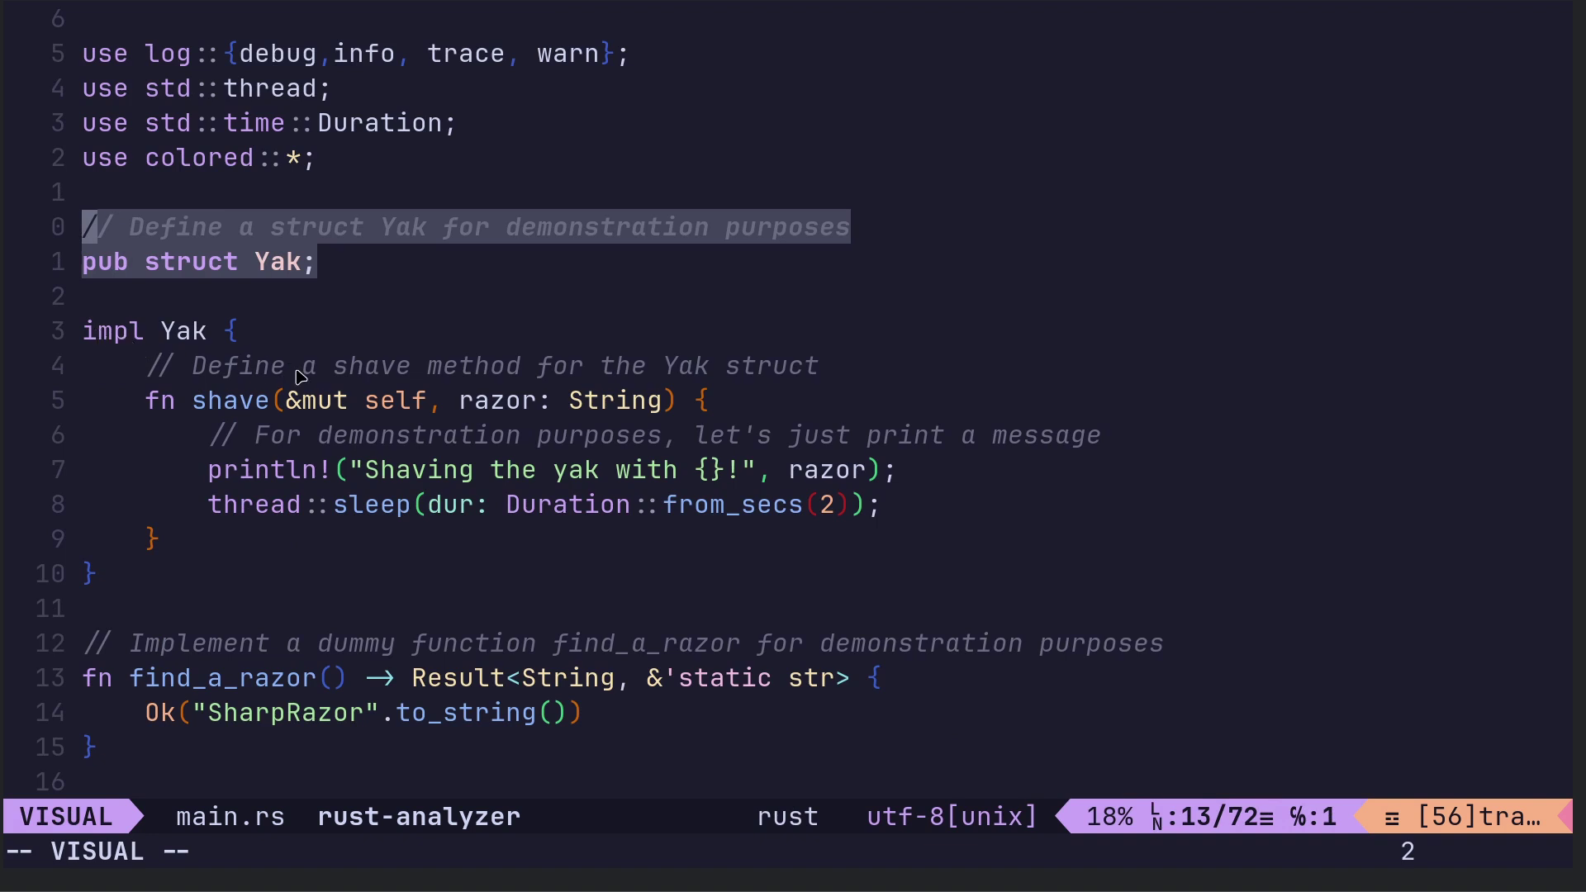
left_click_drag(204, 476, 919, 473)
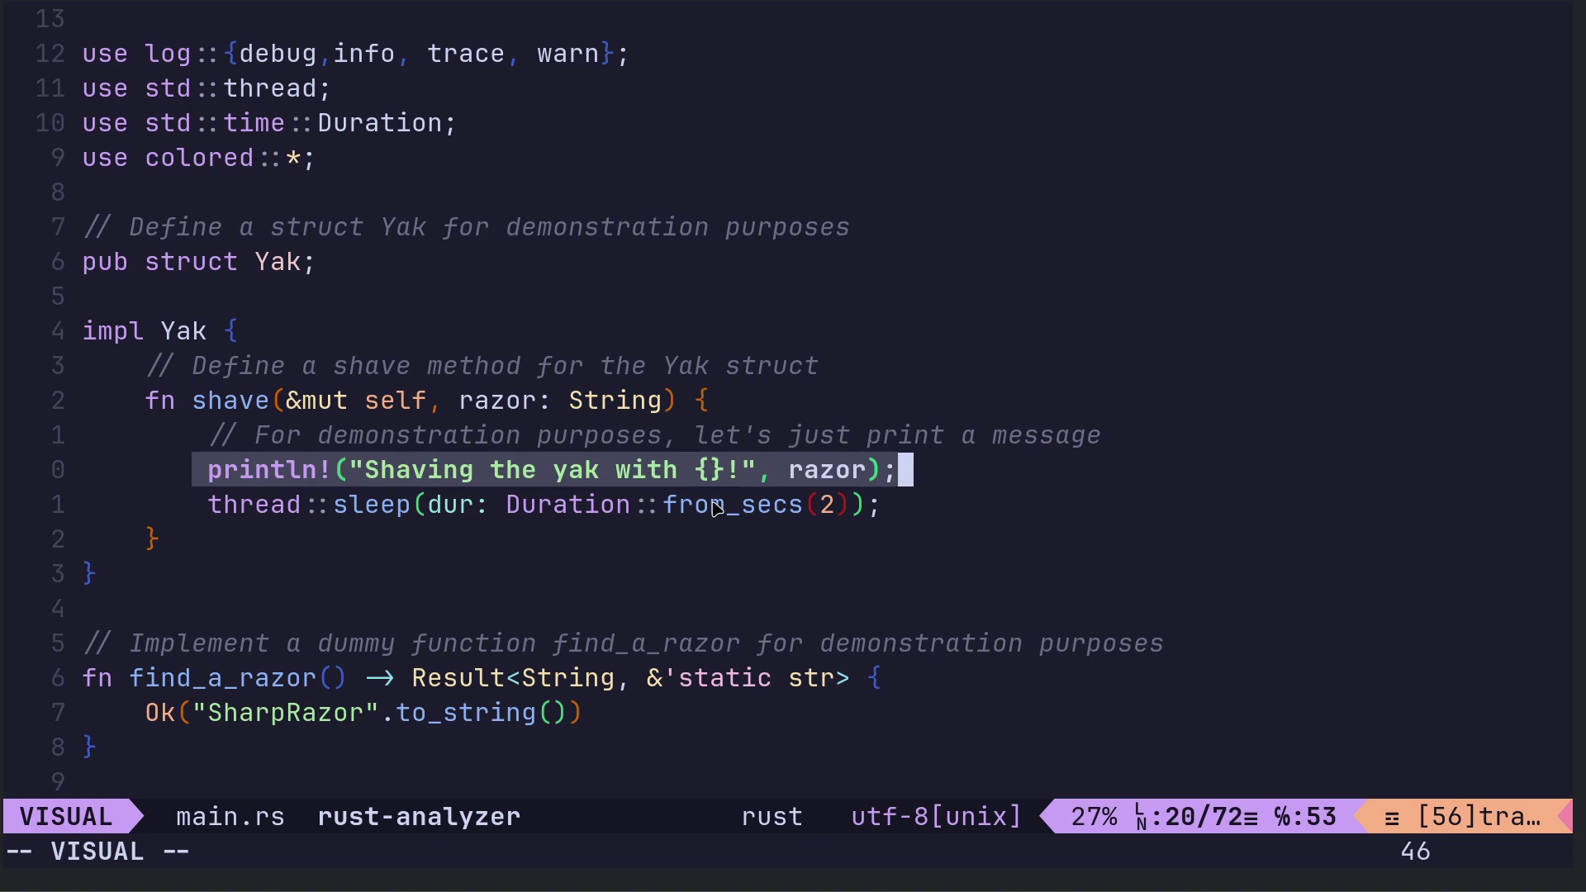
scroll(692, 553, "down", 1)
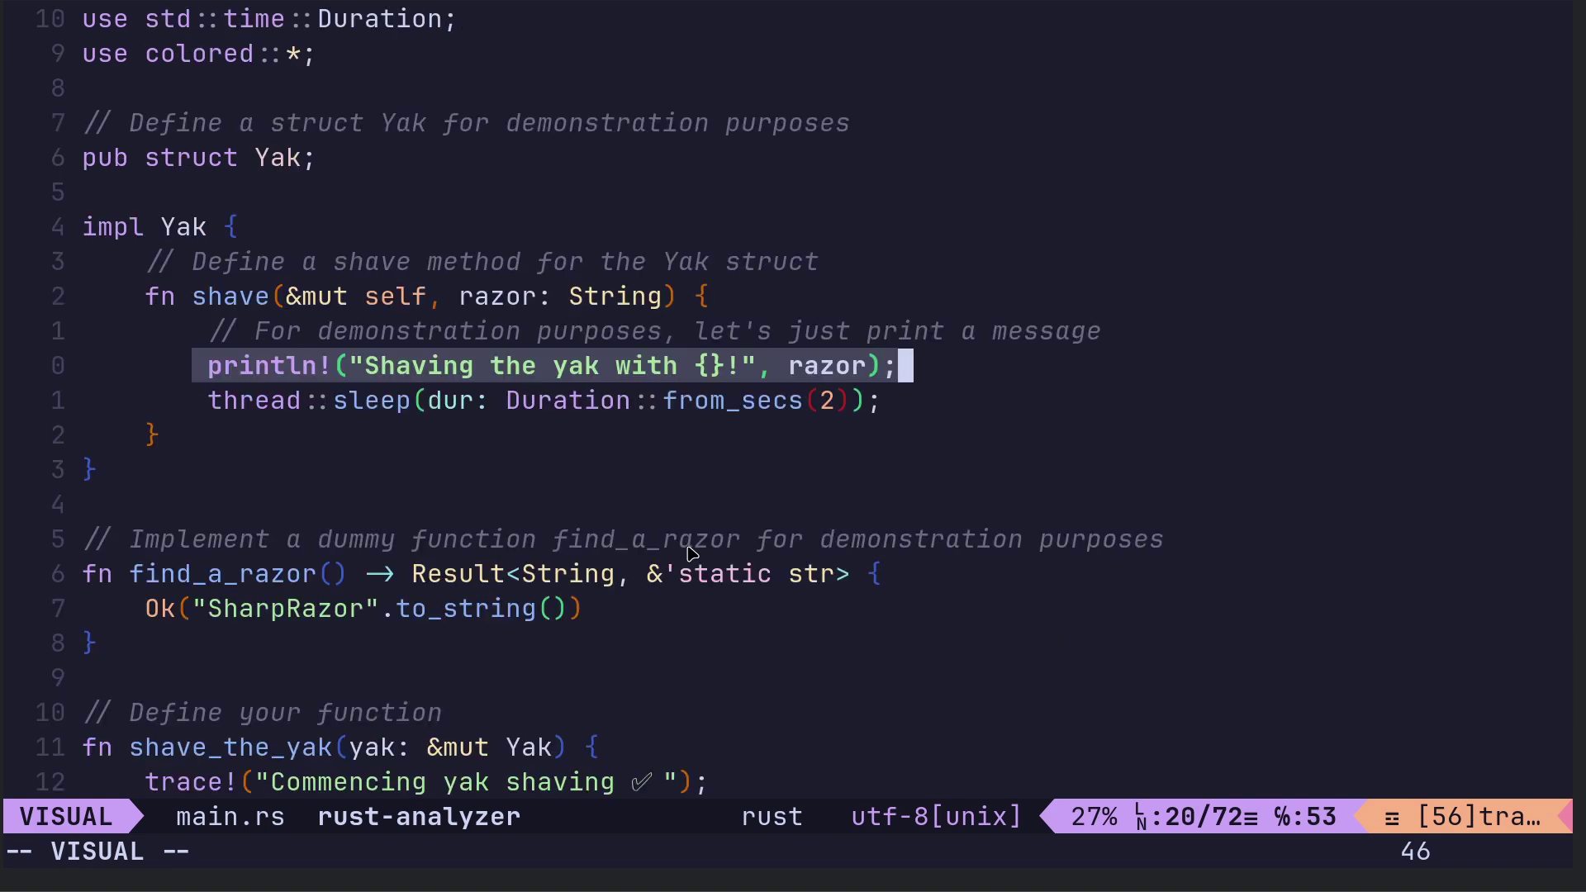
scroll(692, 554, "down", 1)
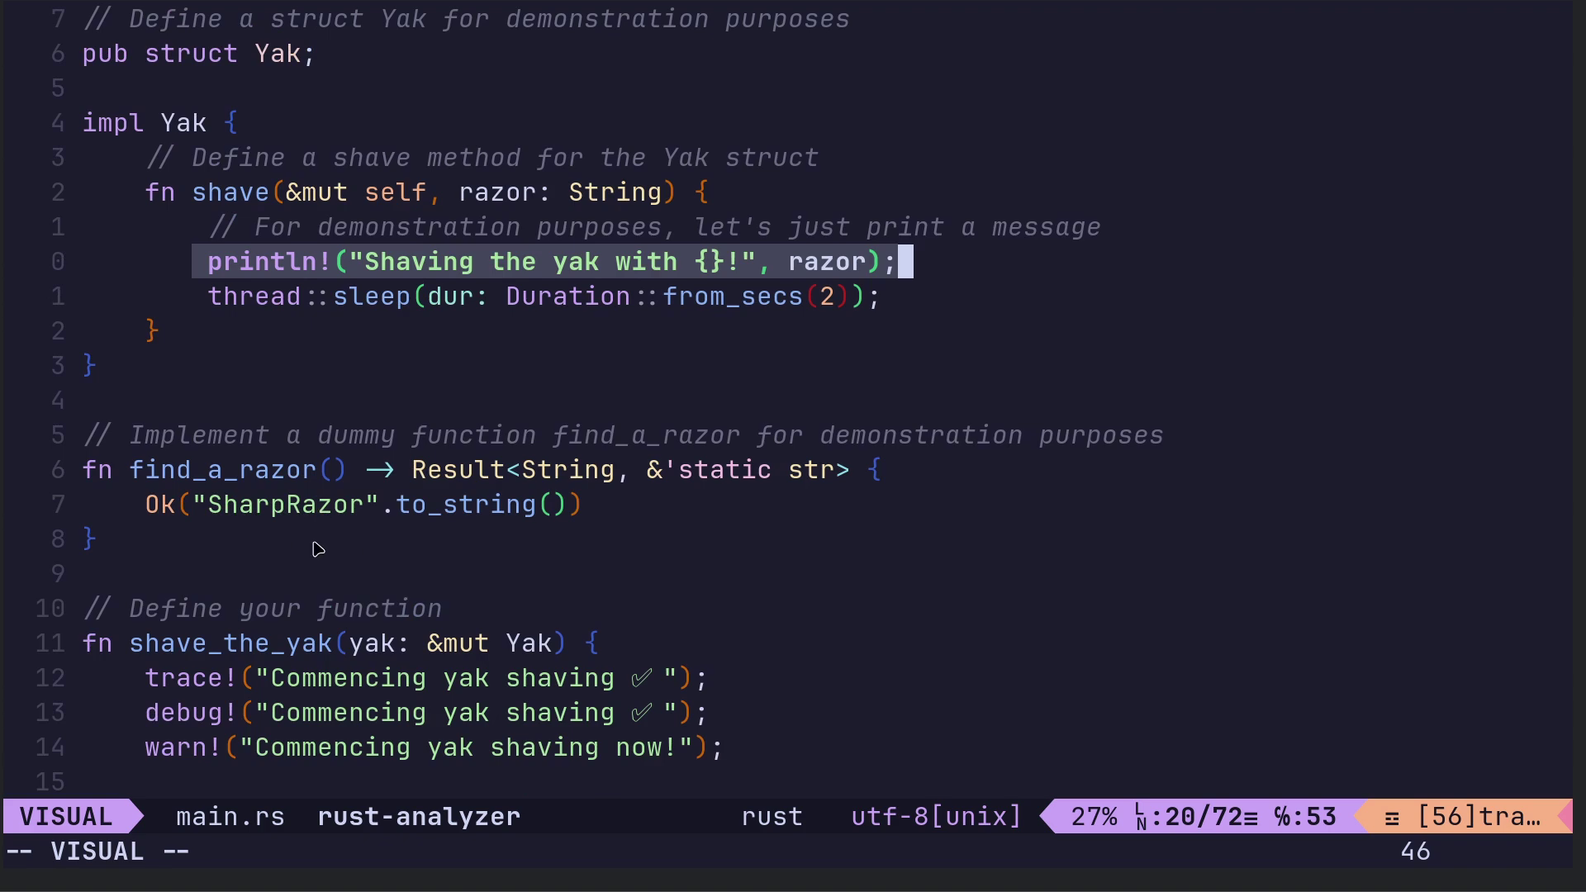
scroll(317, 550, "down", 1)
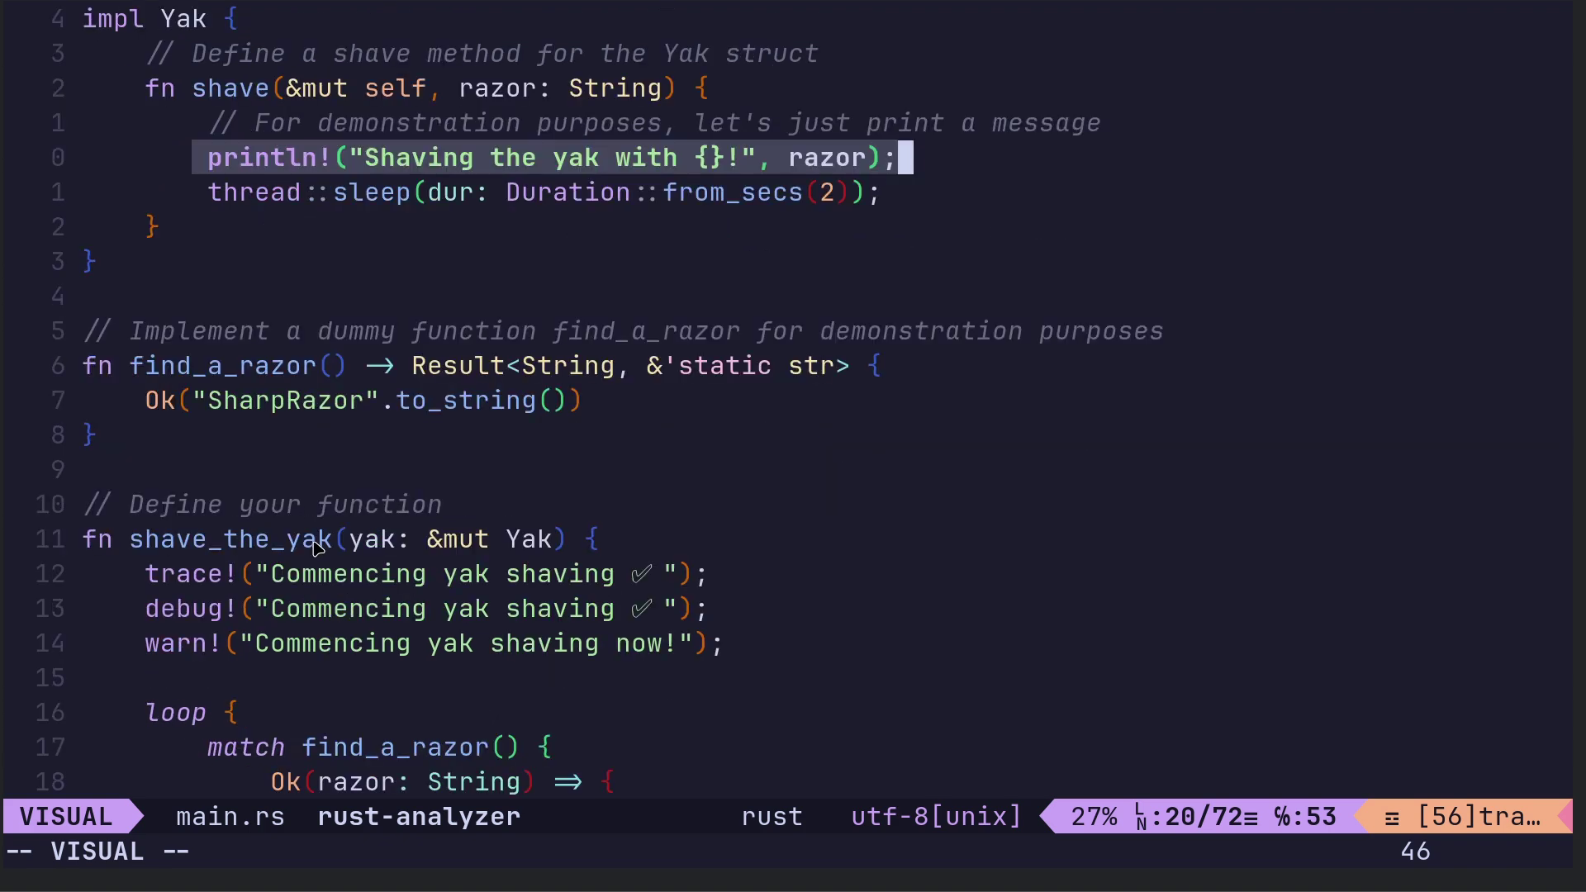
scroll(317, 548, "down", 1)
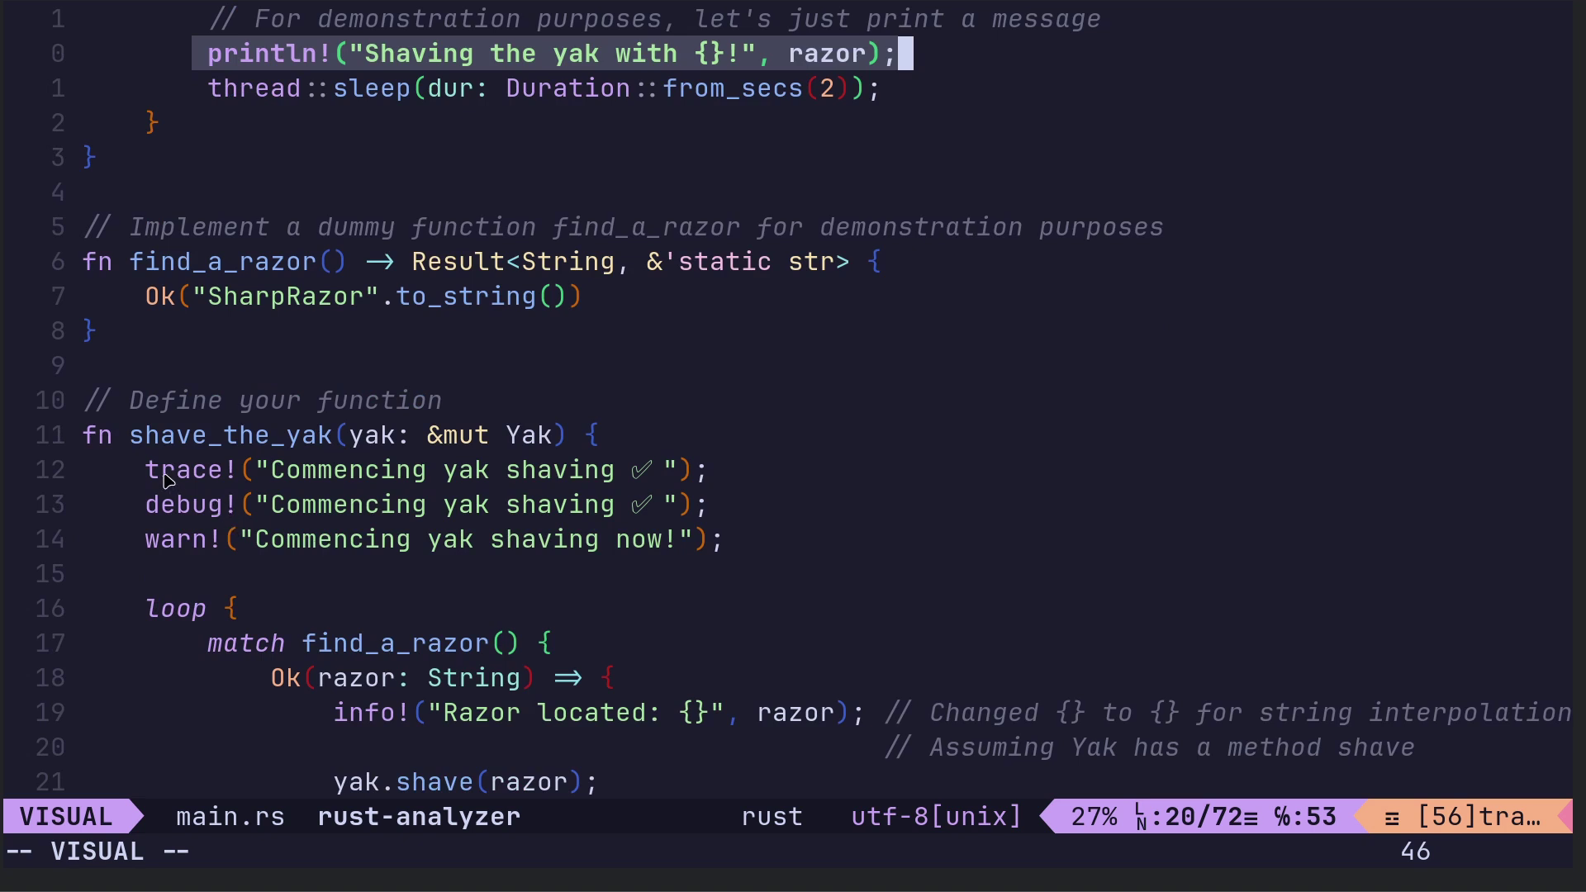
scroll(360, 415, "up", 6)
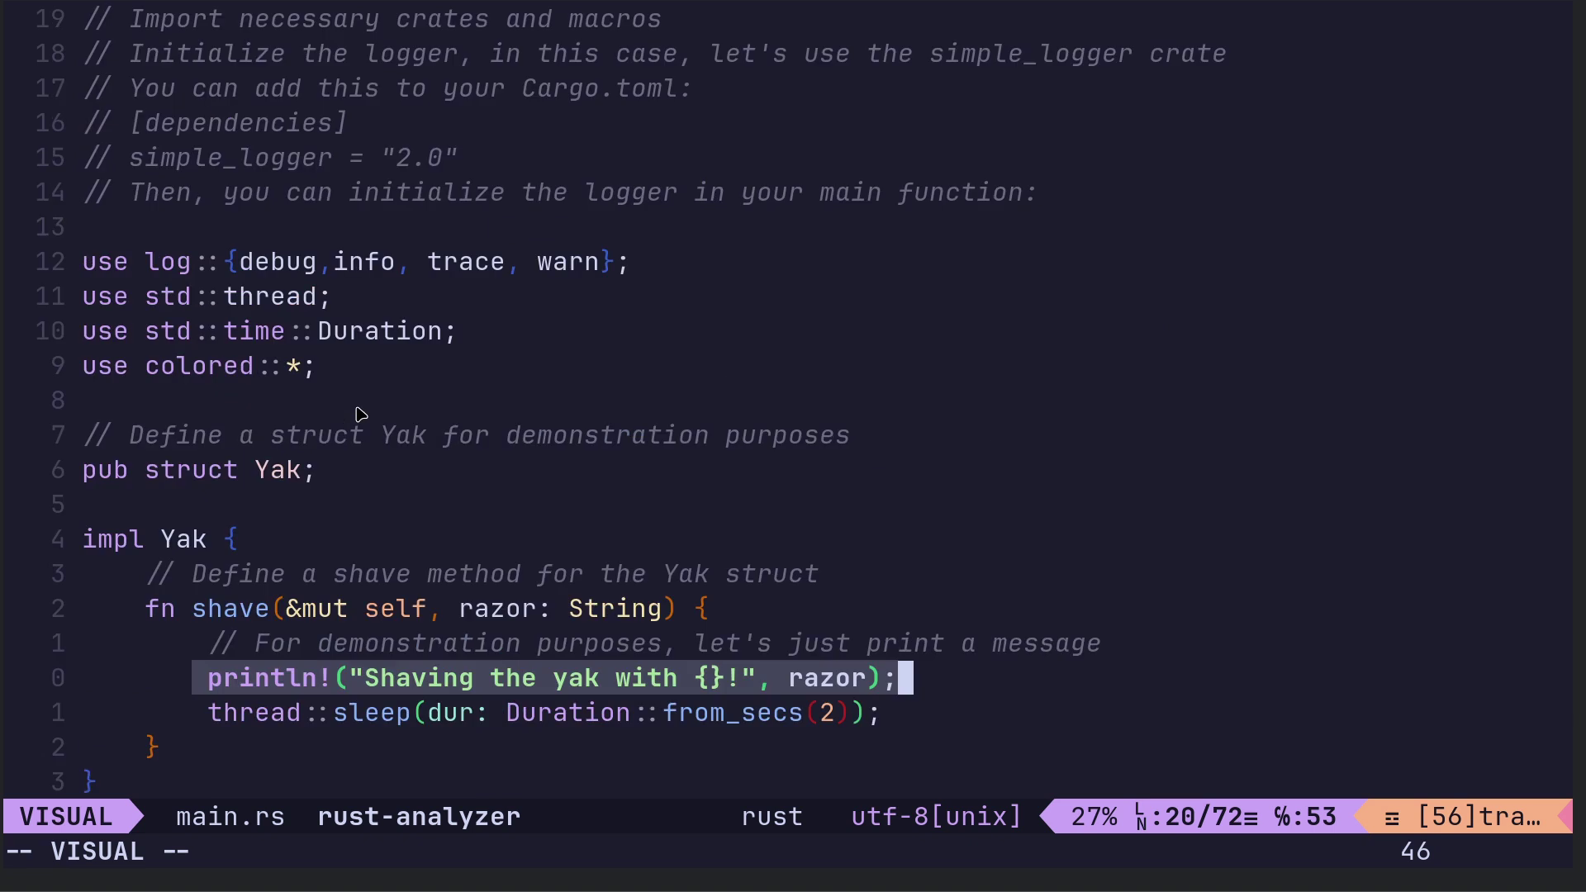
- Highlight the imported log macros debug, info, trace and warn
double_click(257, 261)
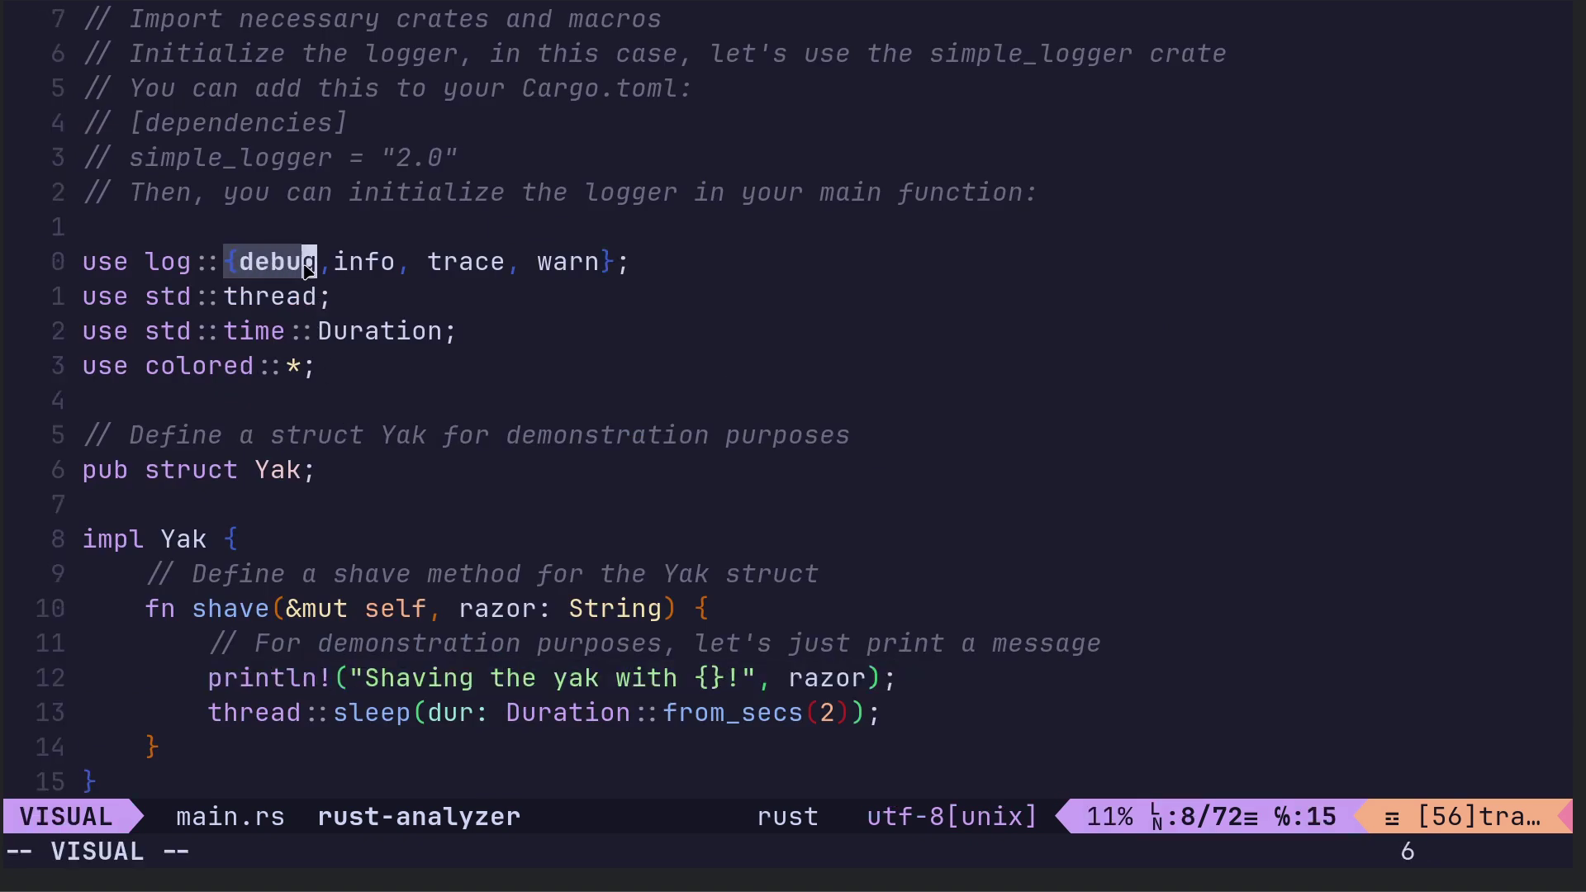
left_click(337, 262)
mouse_move(337, 264)
left_mouse_down()
mouse_move(583, 302)
mouse_move(575, 313)
left_mouse_up()
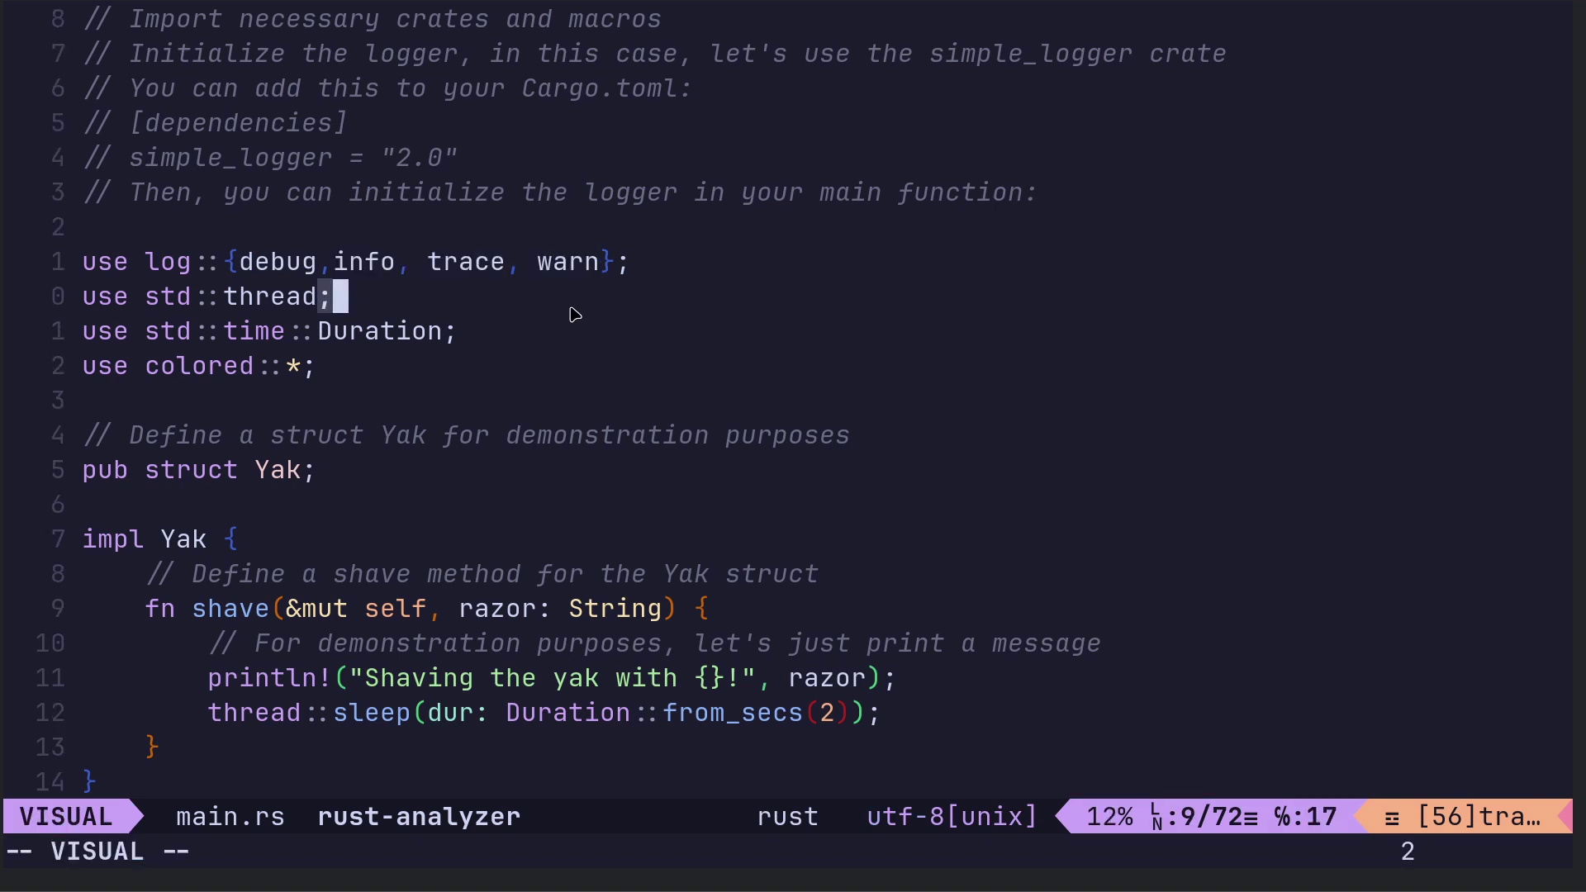
key("Escape")
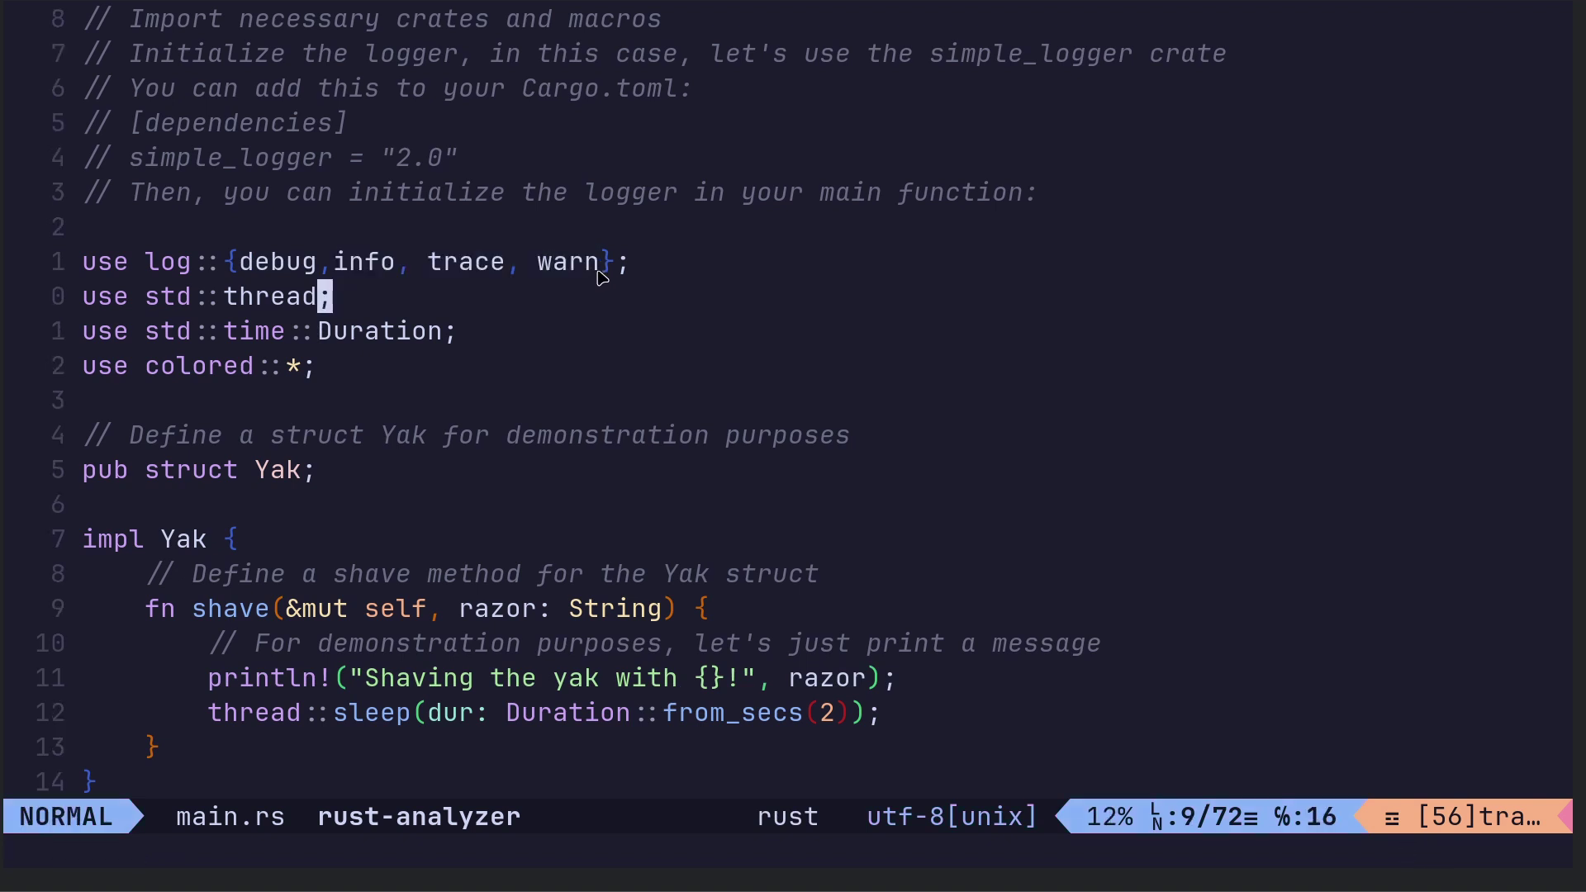
left_click_drag(600, 264, 260, 284)
left_click(433, 264)
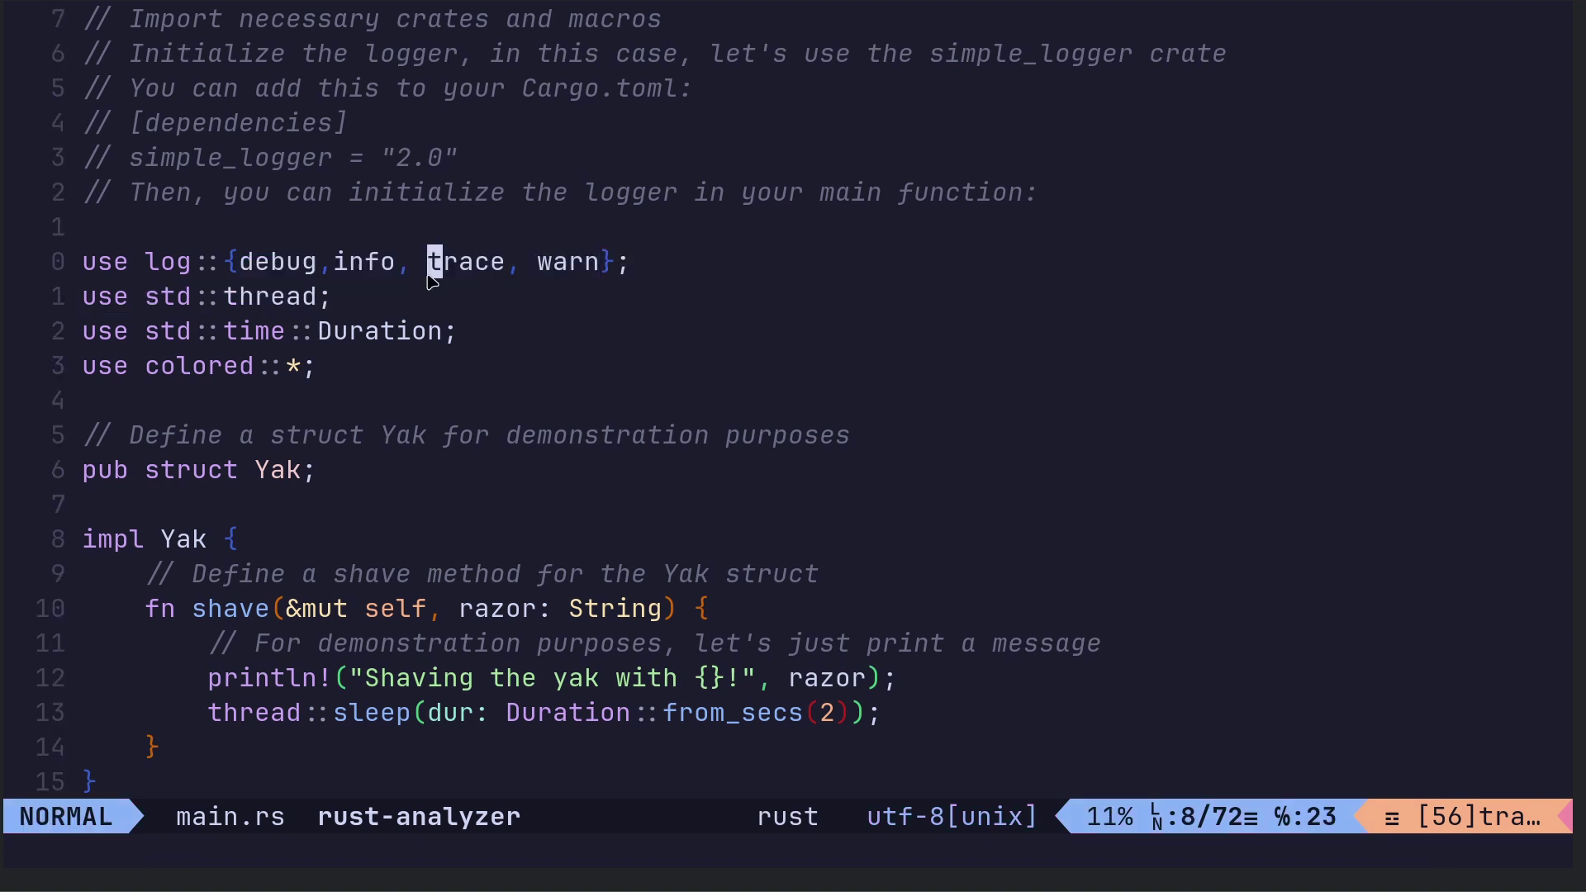
left_click_drag(604, 268, 243, 268)
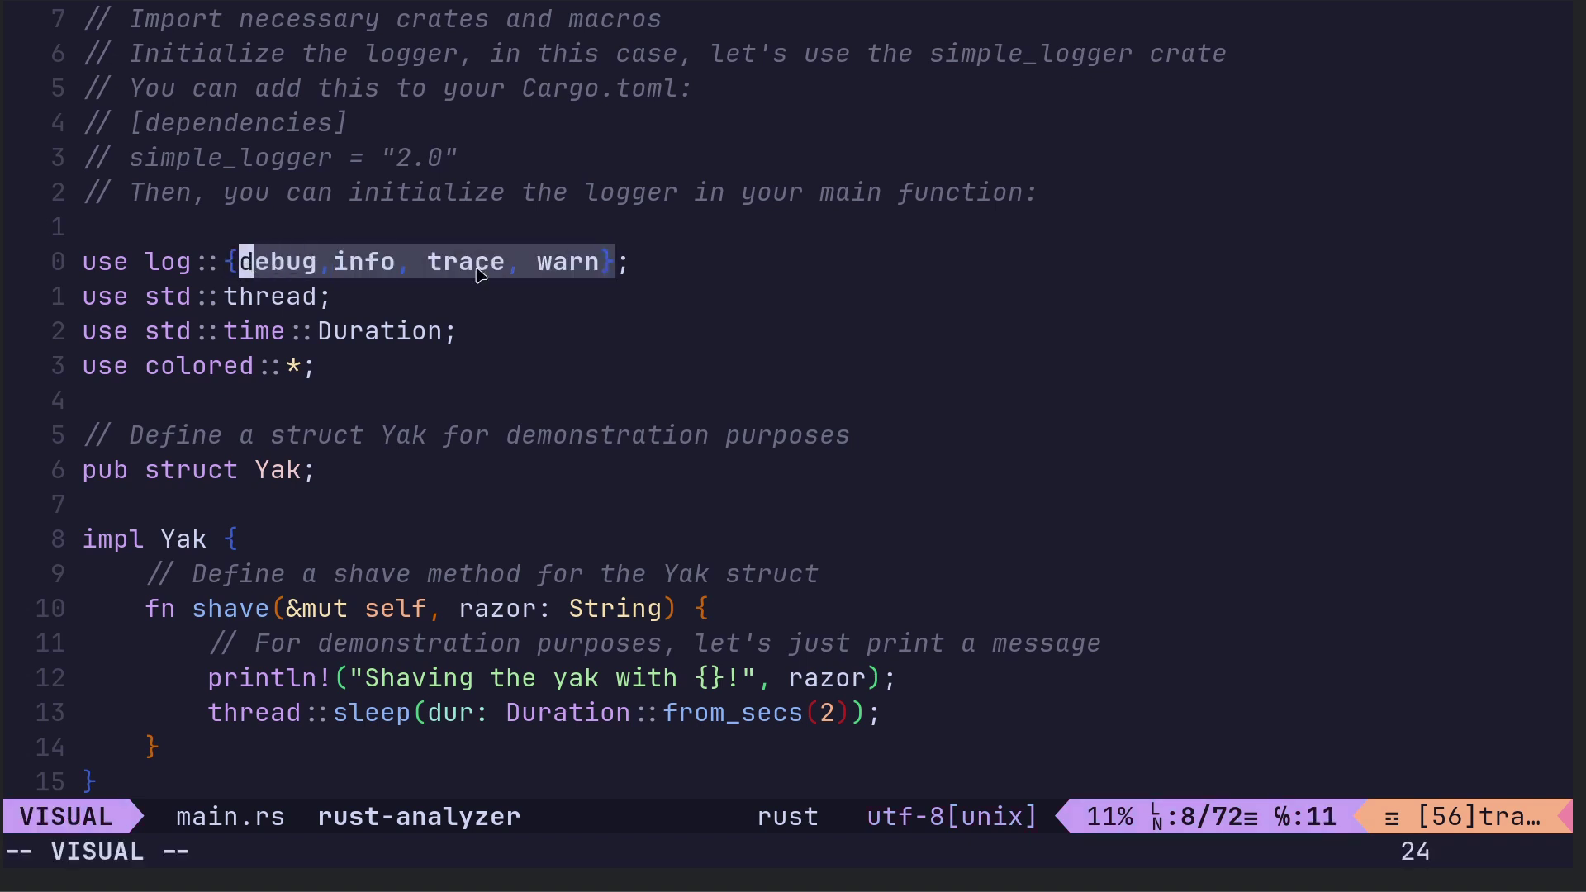
scroll(418, 455, "down", 1)
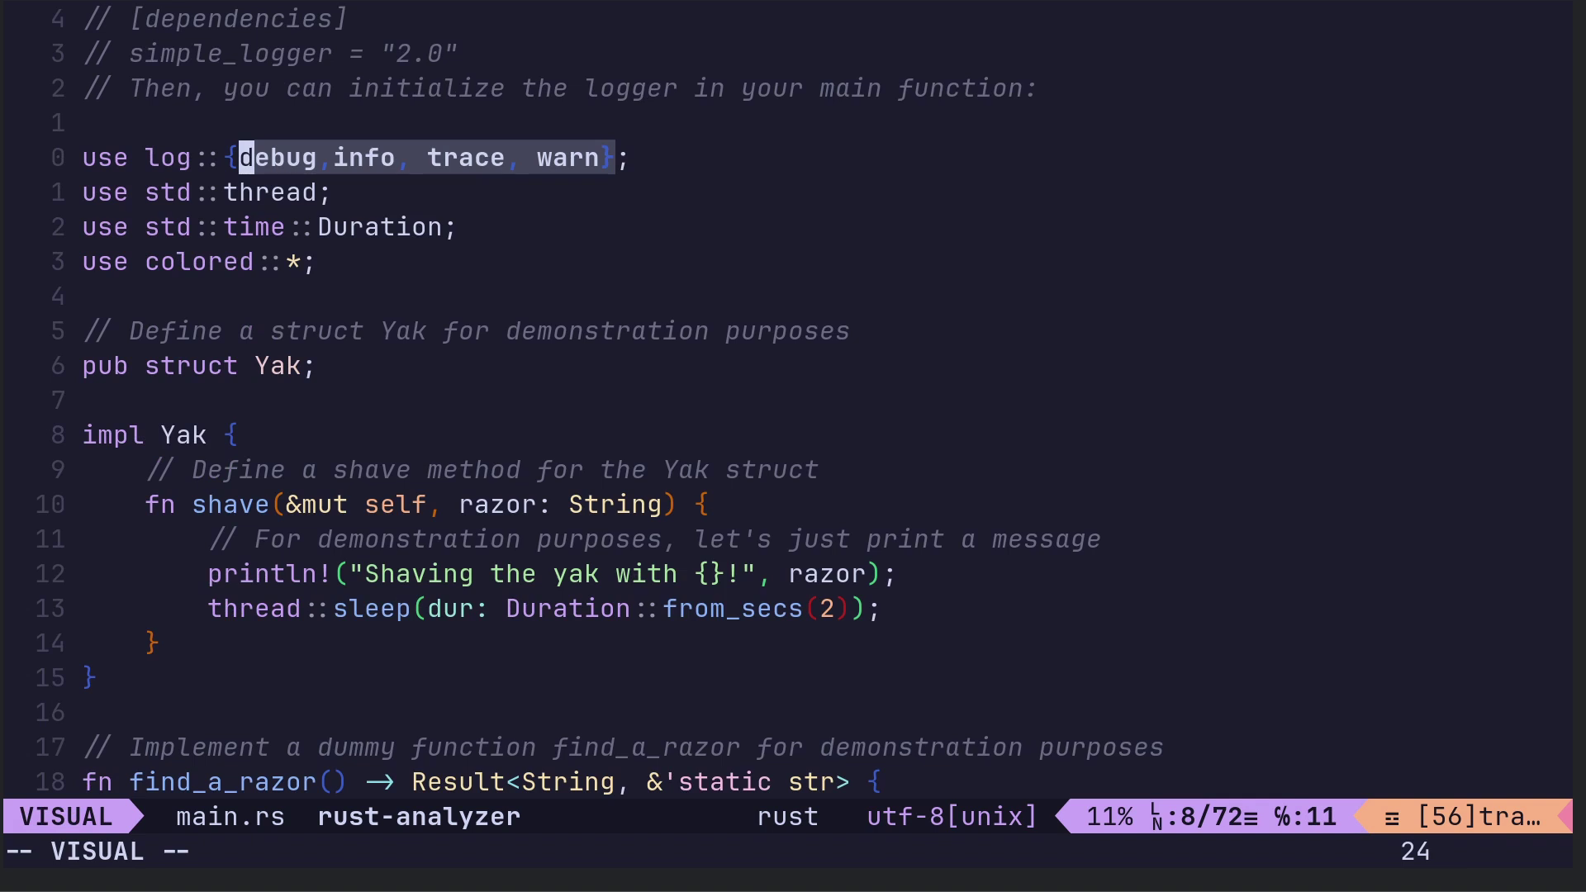
scroll(417, 454, "down", 1)
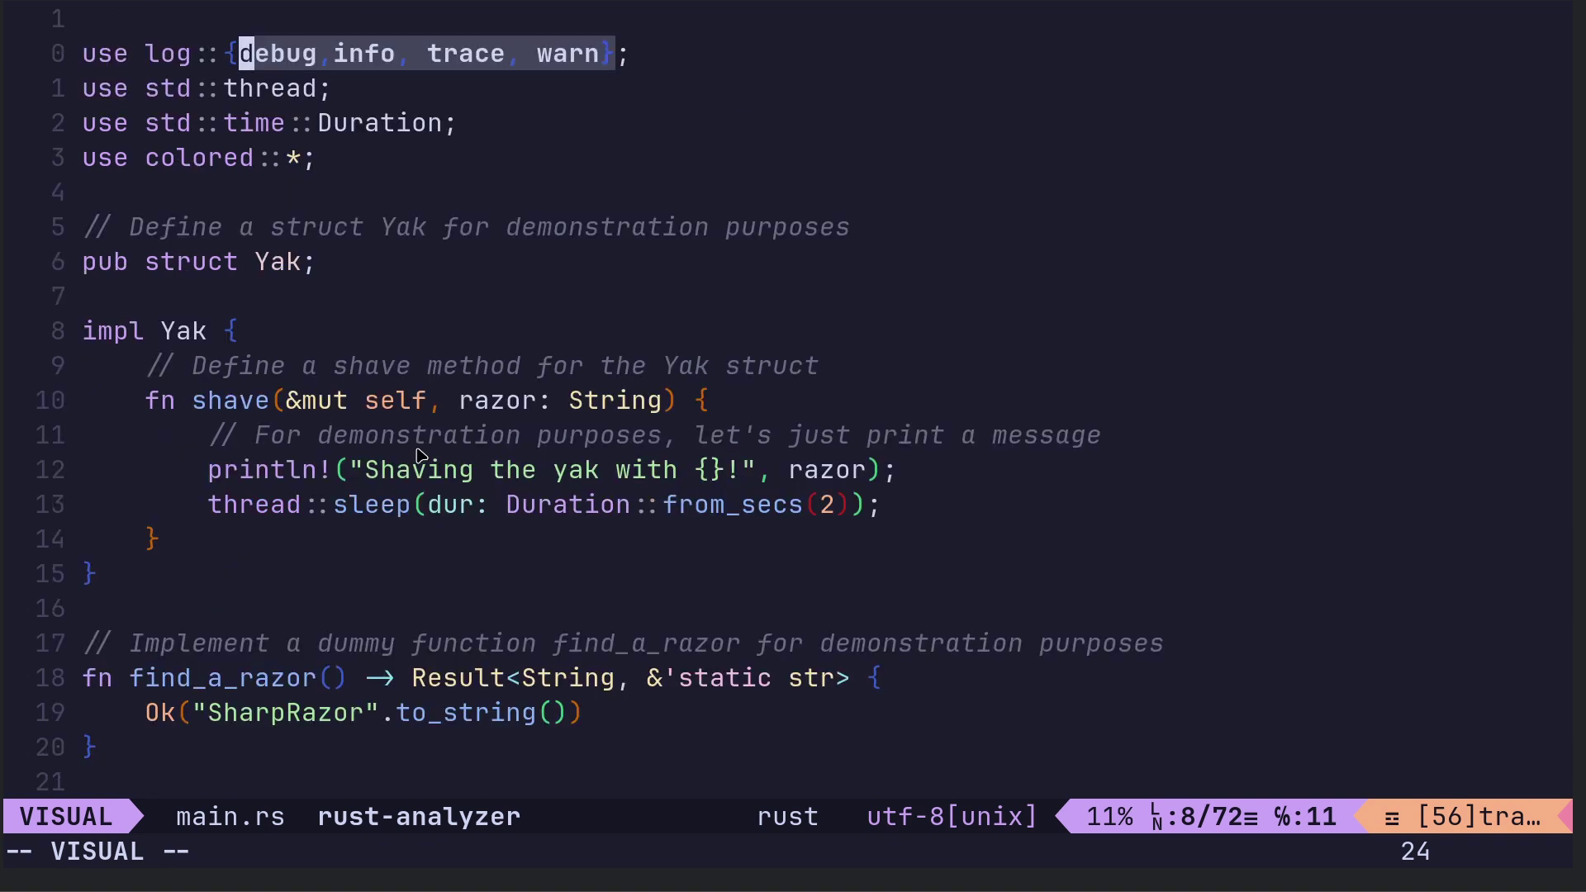
scroll(418, 454, "down", 2)
scroll(418, 455, "down", 1)
scroll(418, 455, "down", 1)
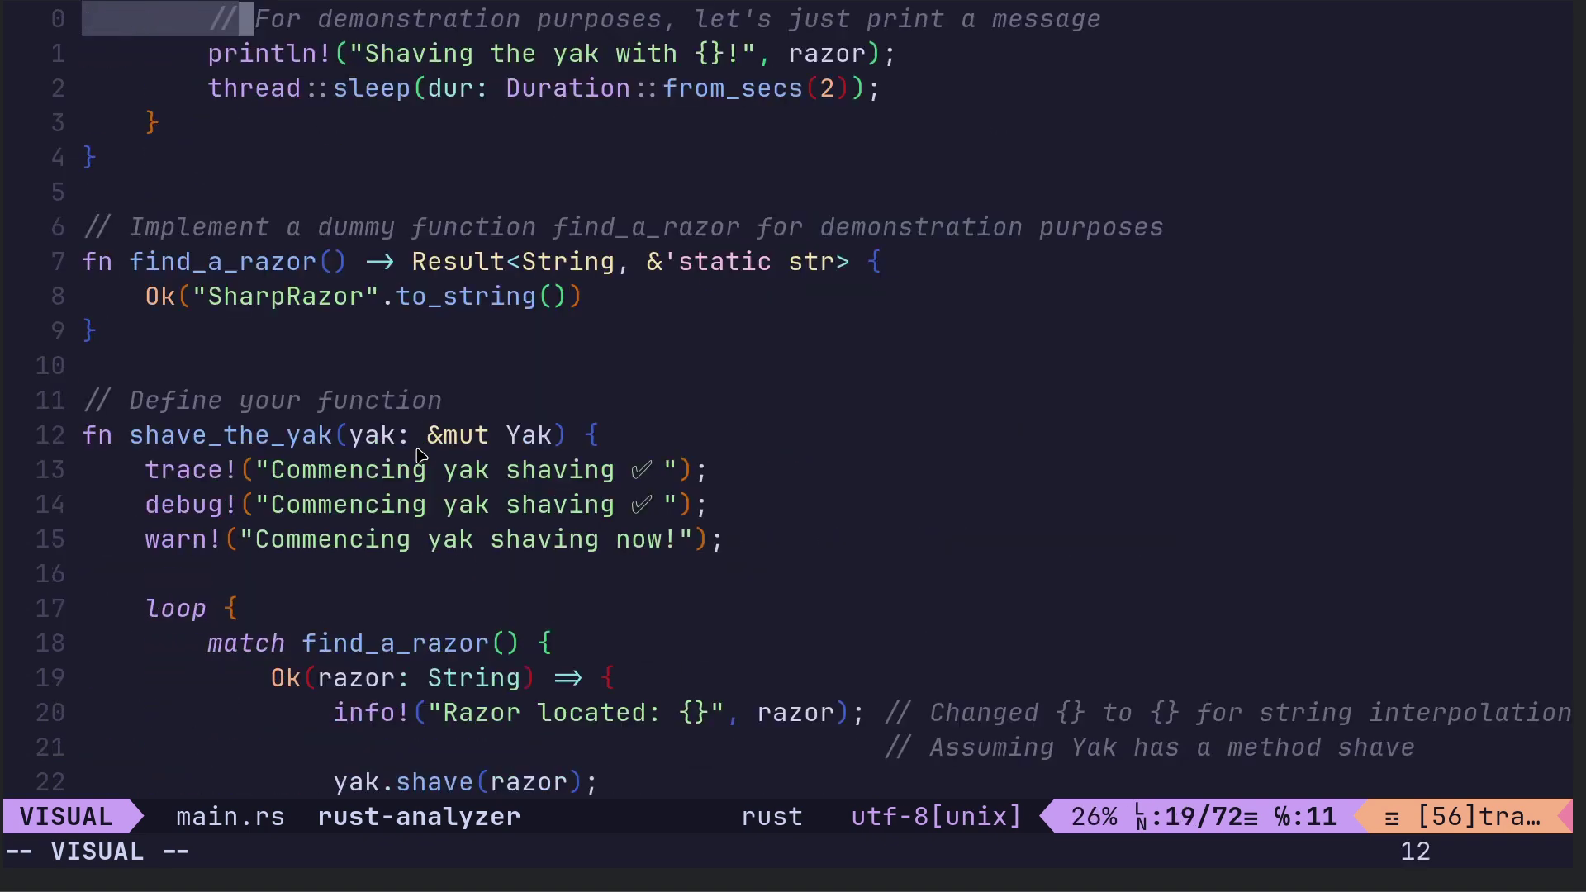
scroll(418, 455, "down", 1)
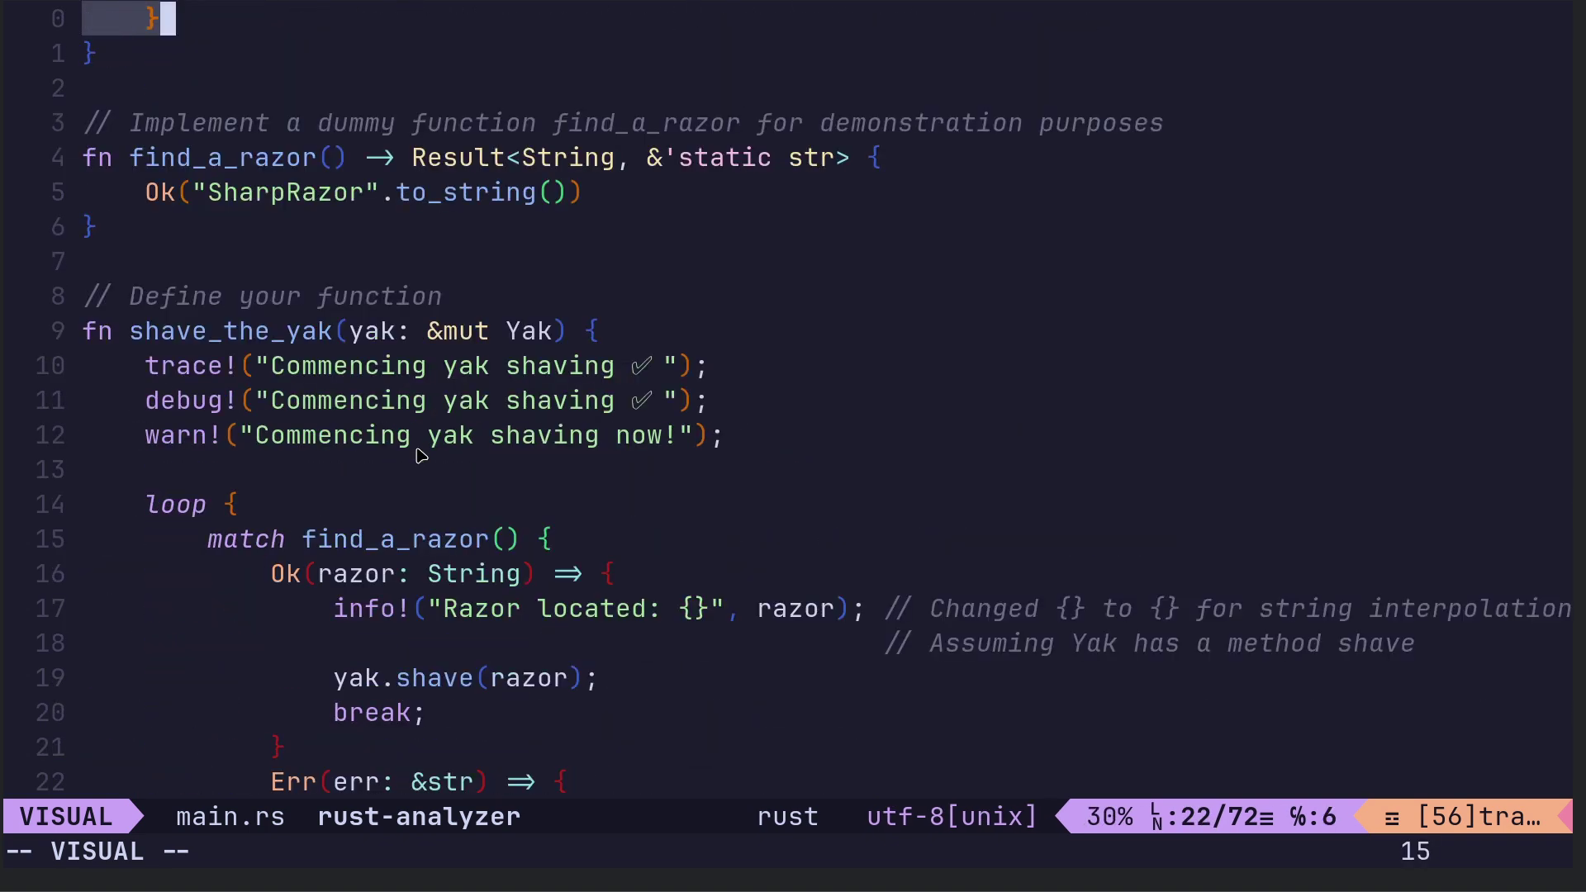
scroll(418, 455, "down", 1)
scroll(418, 455, "down", 1)
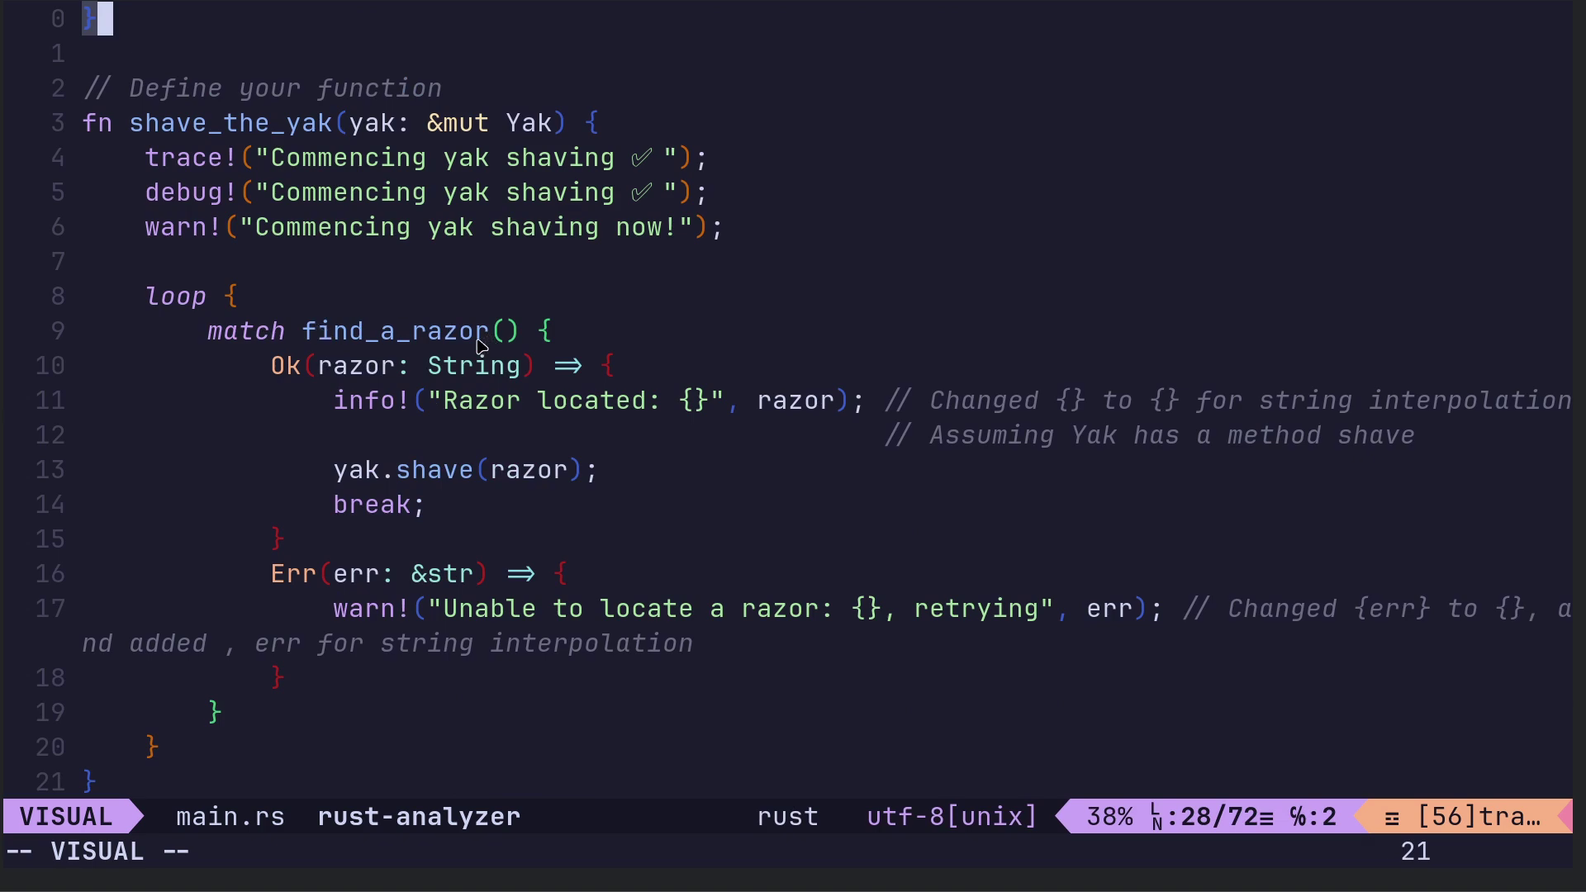
scroll(484, 341, "up", 4)
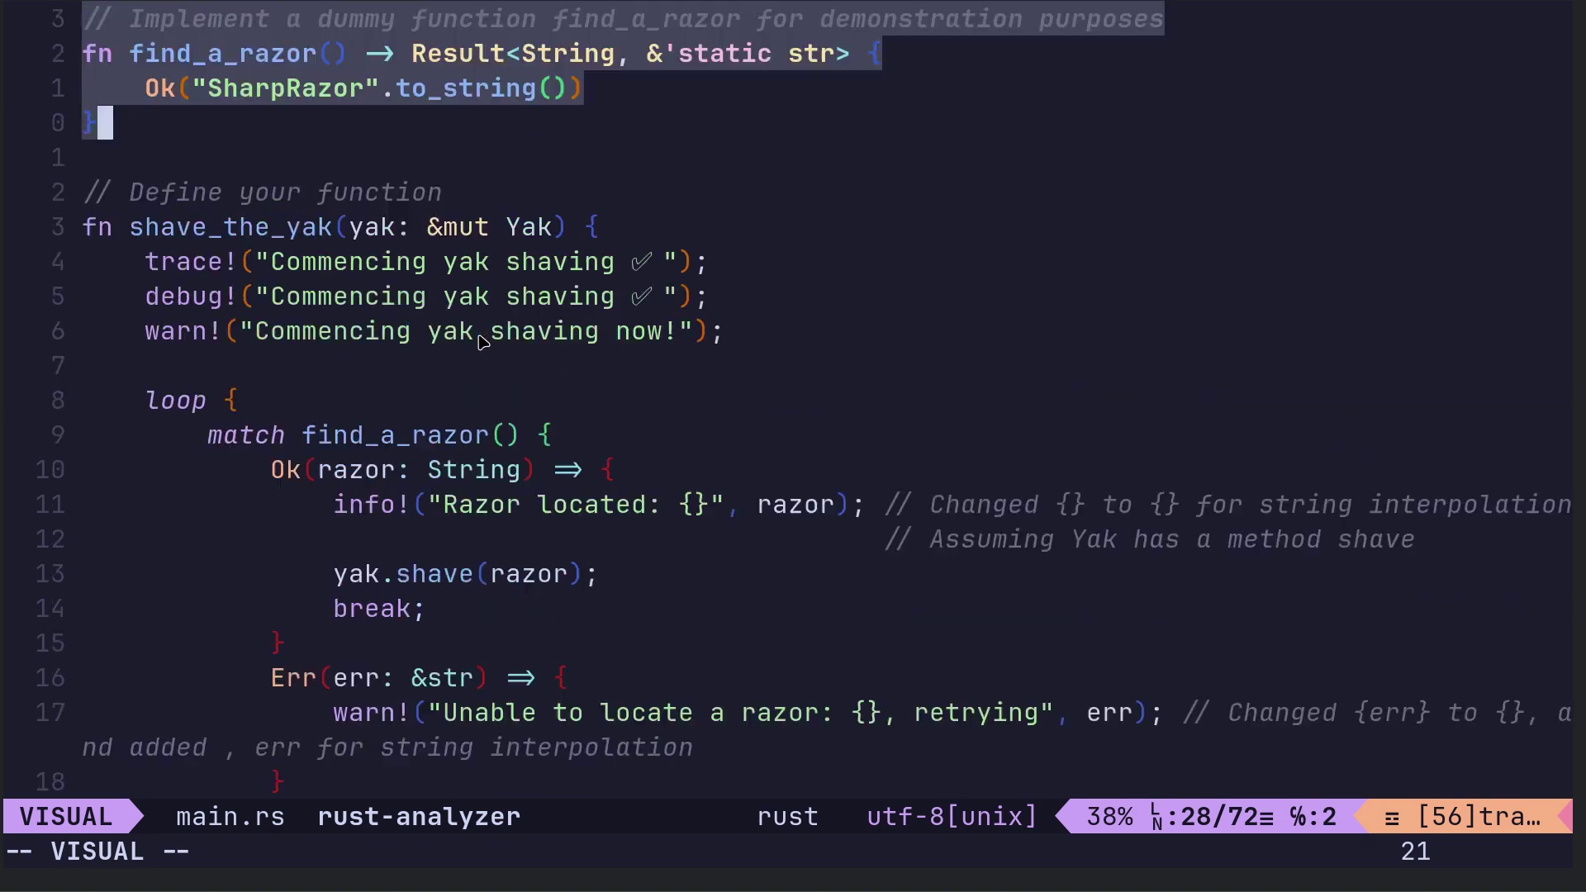
scroll(483, 341, "up", 8)
- Highlight the 'Razor located' message, razor in info! and the Ok arm, and find_a_razor's error type
left_click(261, 352)
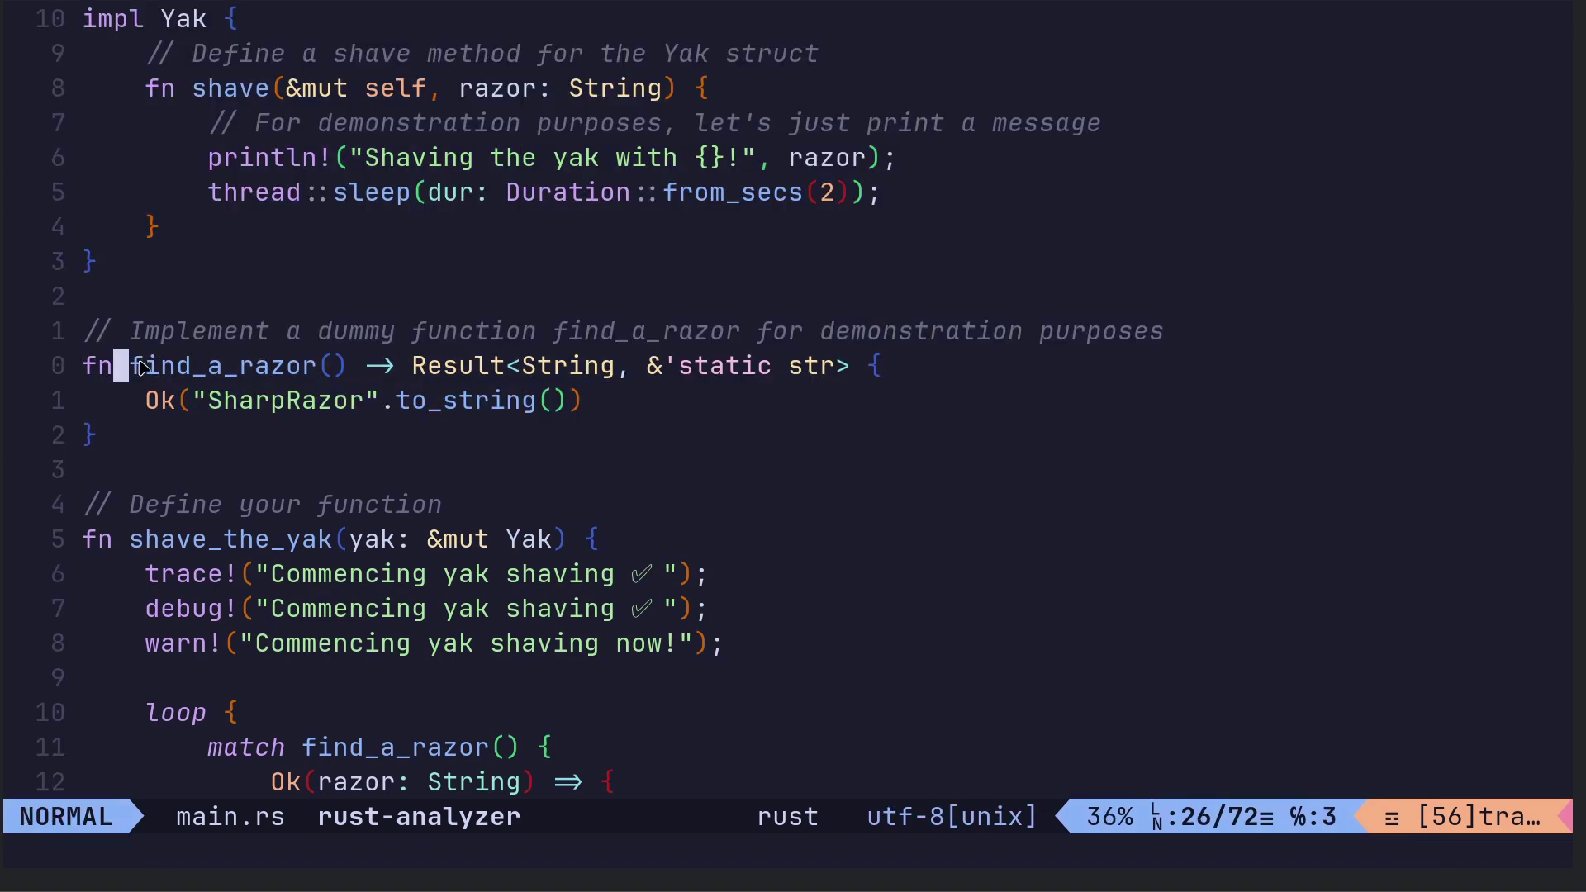
left_click_drag(135, 366, 336, 365)
scroll(322, 422, "down", 3)
scroll(319, 470, "down", 3)
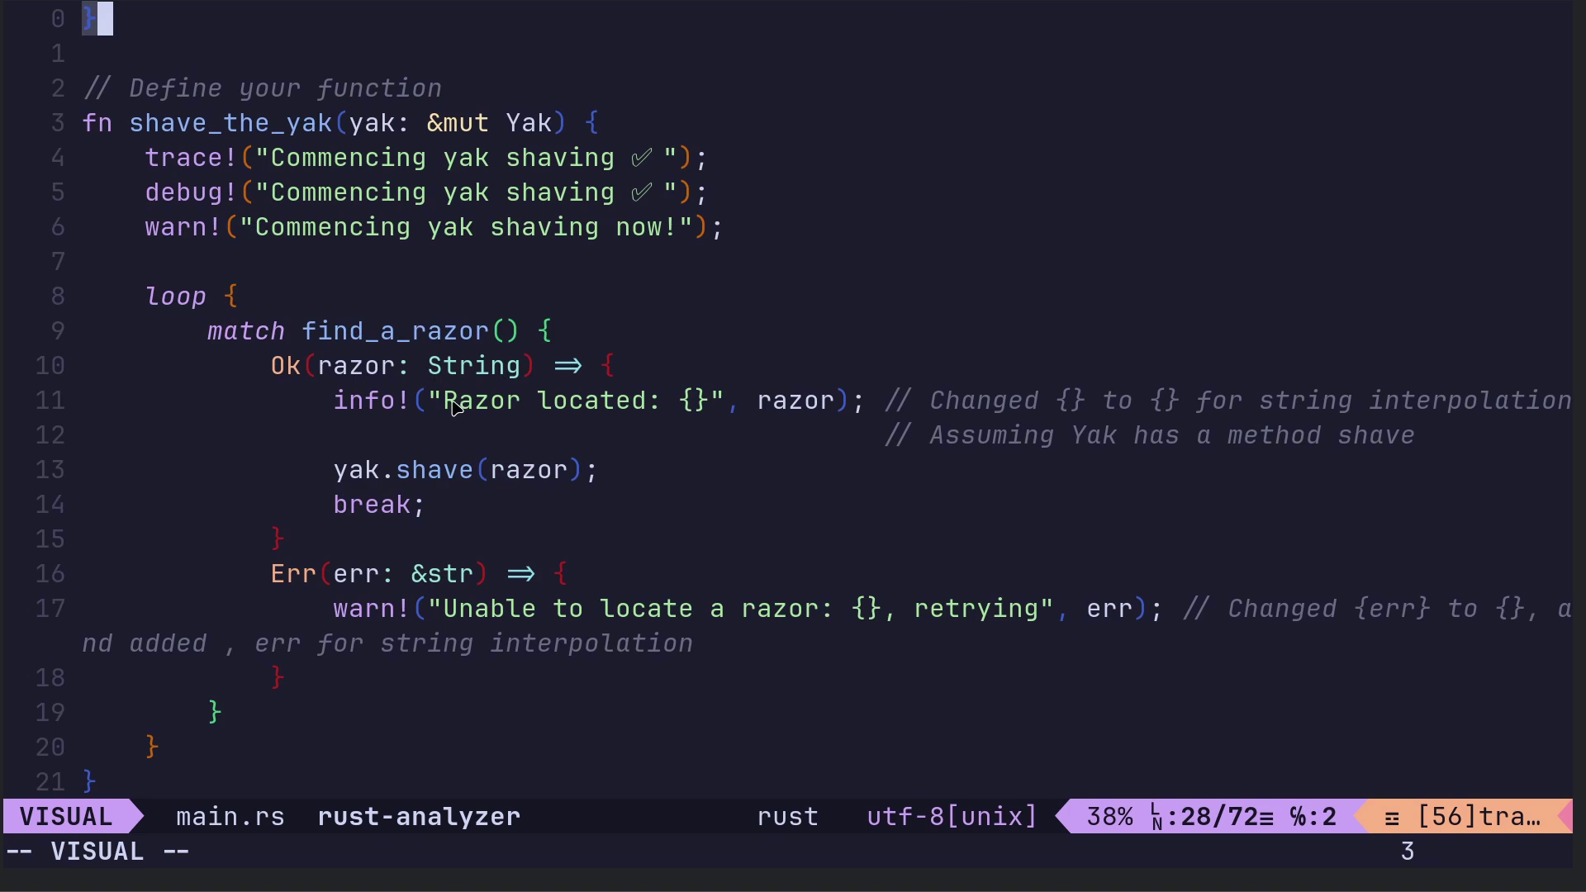
left_click_drag(446, 400, 644, 400)
left_click_drag(761, 401, 828, 401)
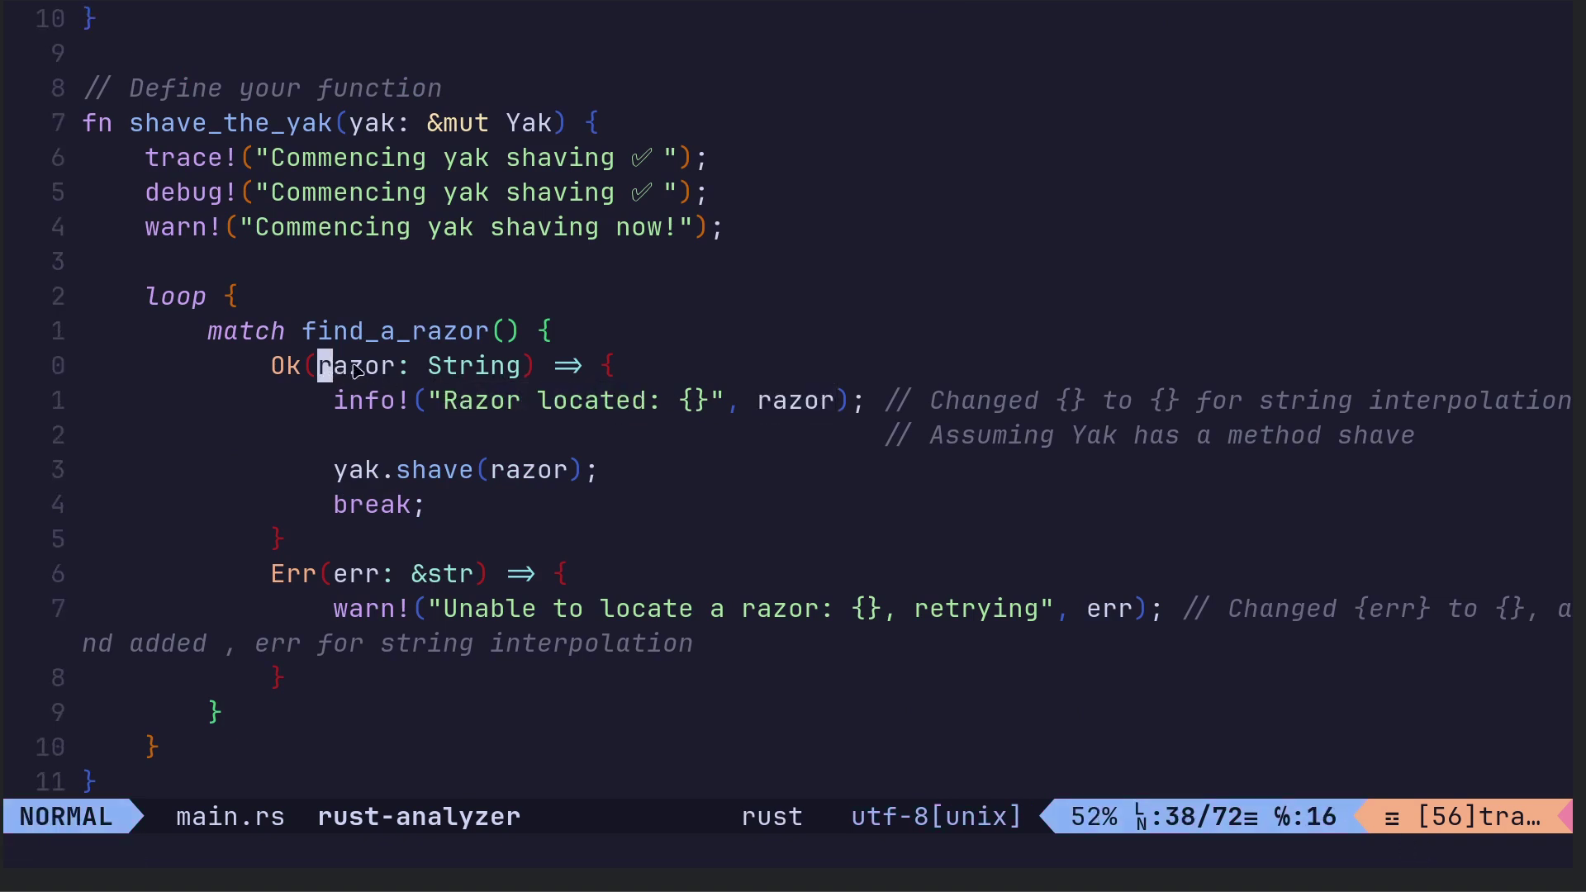
left_click_drag(325, 366, 391, 366)
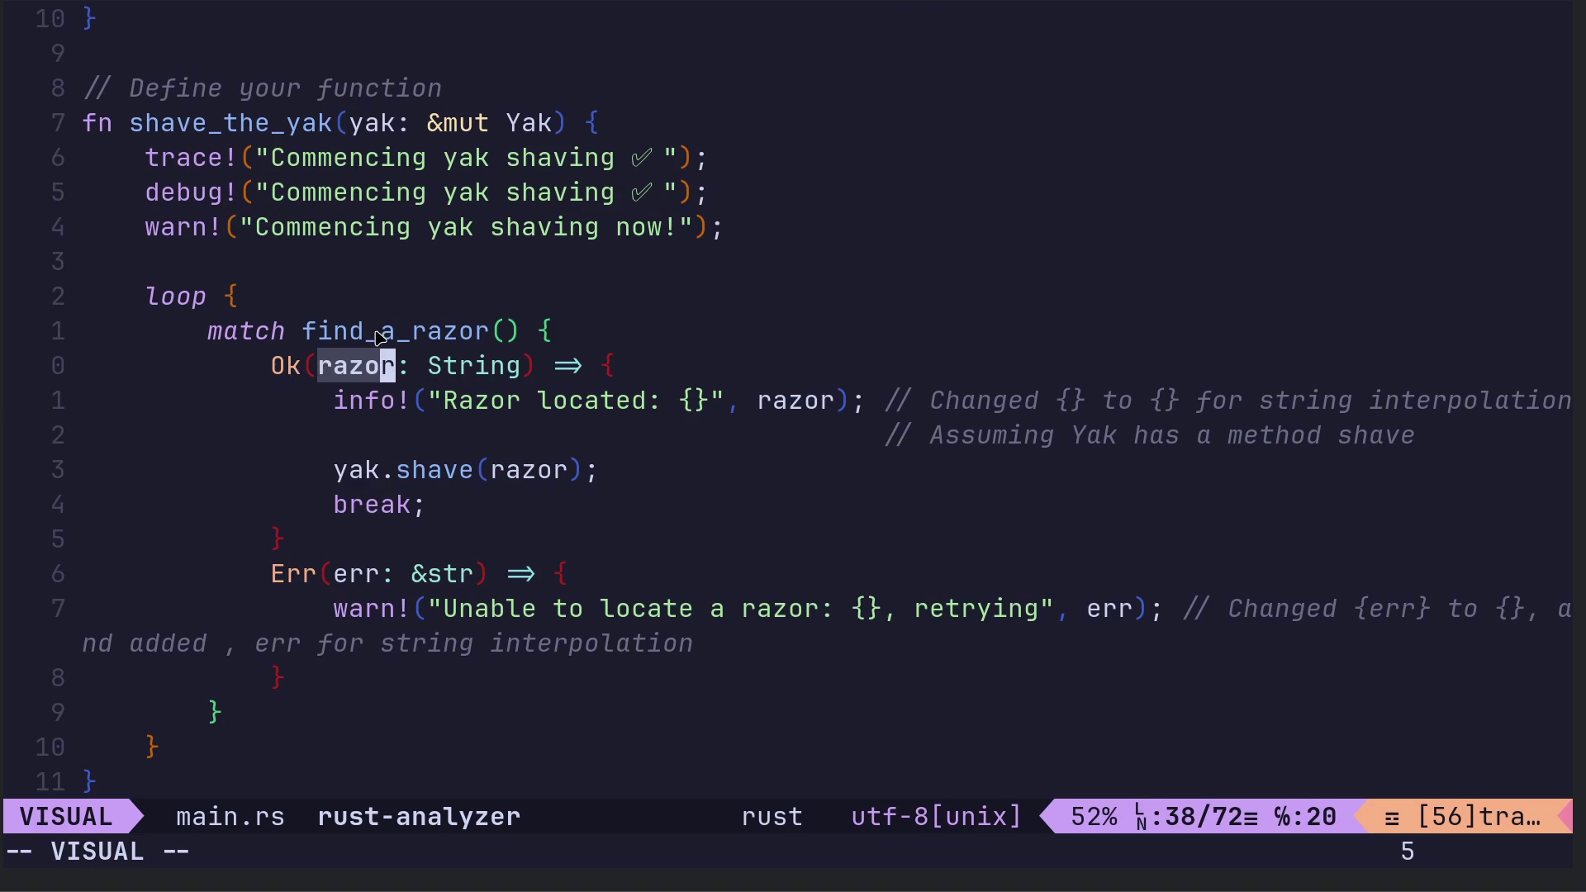
scroll(293, 375, "up", 3)
mouse_move(146, 191)
left_mouse_down()
mouse_move(499, 226)
mouse_move(573, 194)
left_mouse_up()
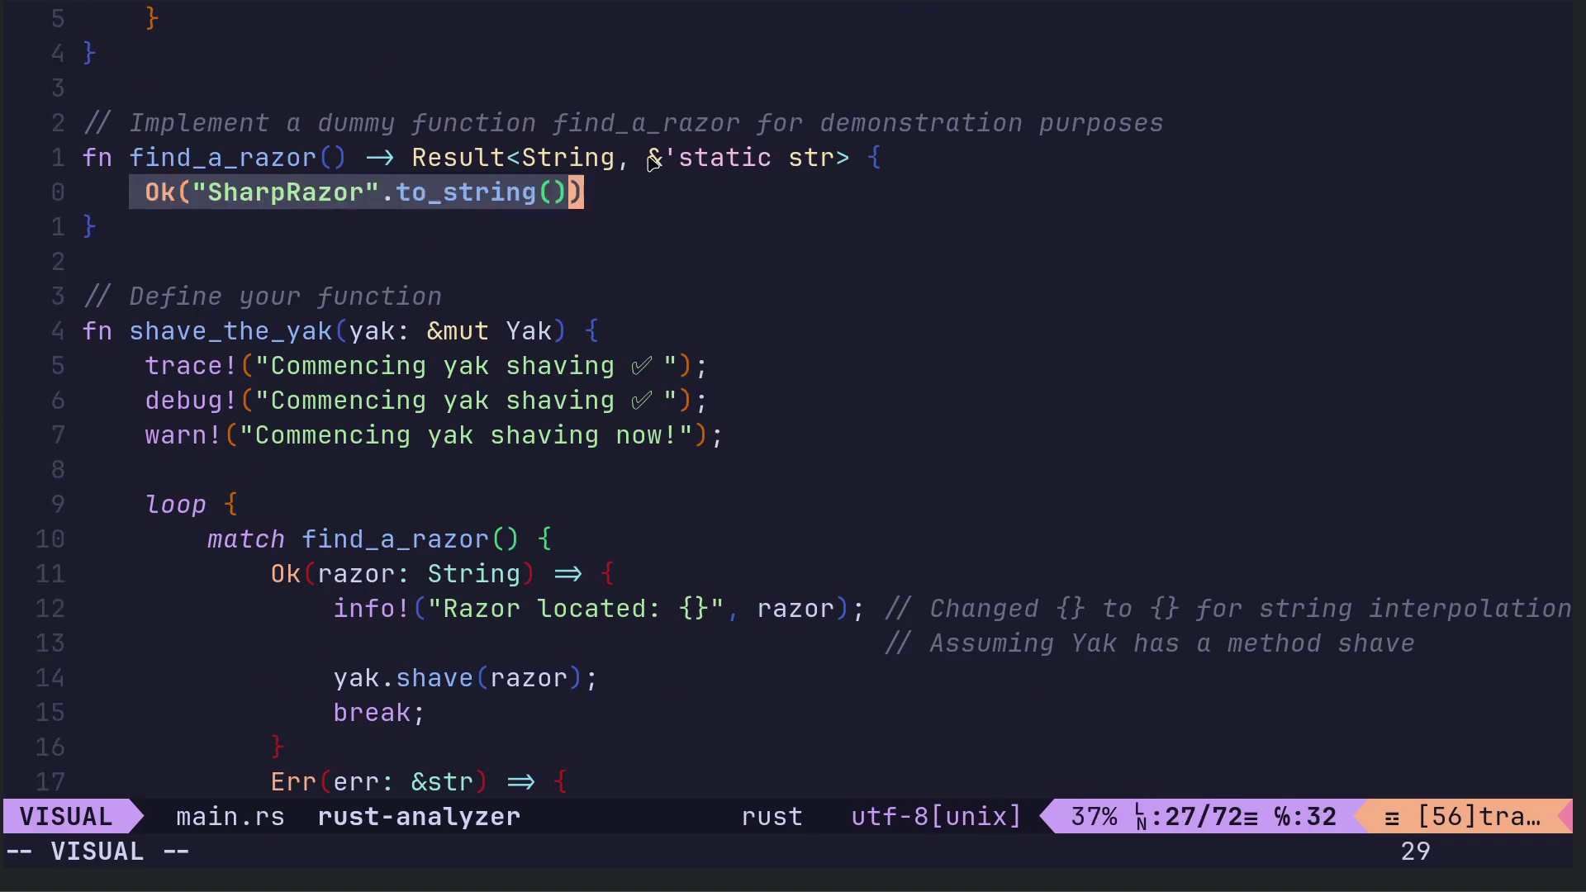
left_click_drag(525, 159, 831, 160)
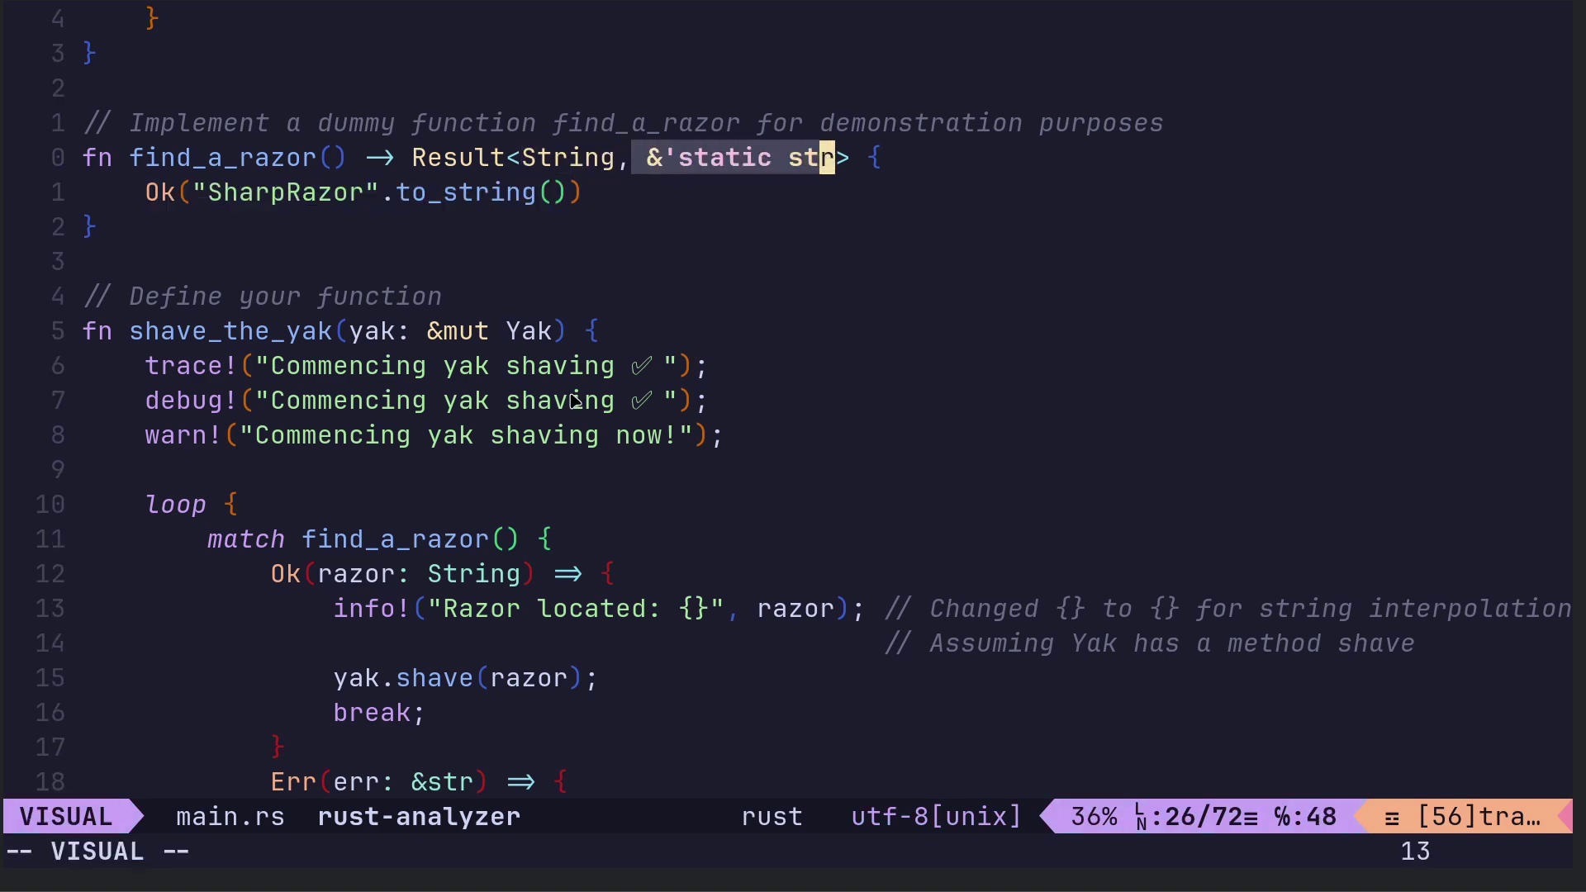
scroll(574, 399, "down", 3)
scroll(572, 399, "down", 2)
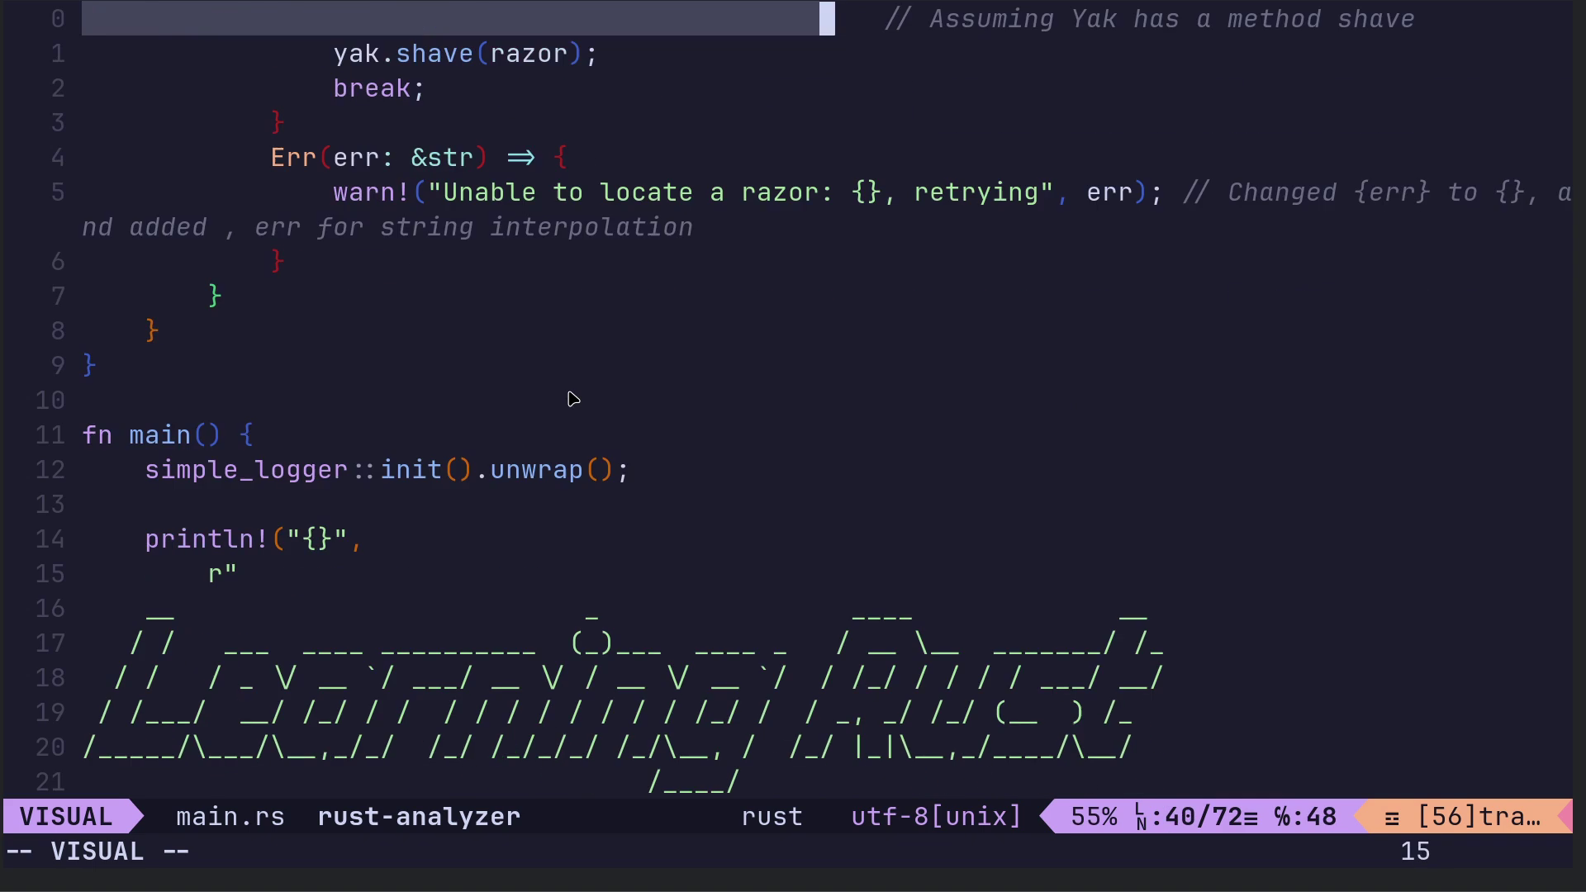
scroll(574, 399, "down", 1)
scroll(573, 399, "down", 2)
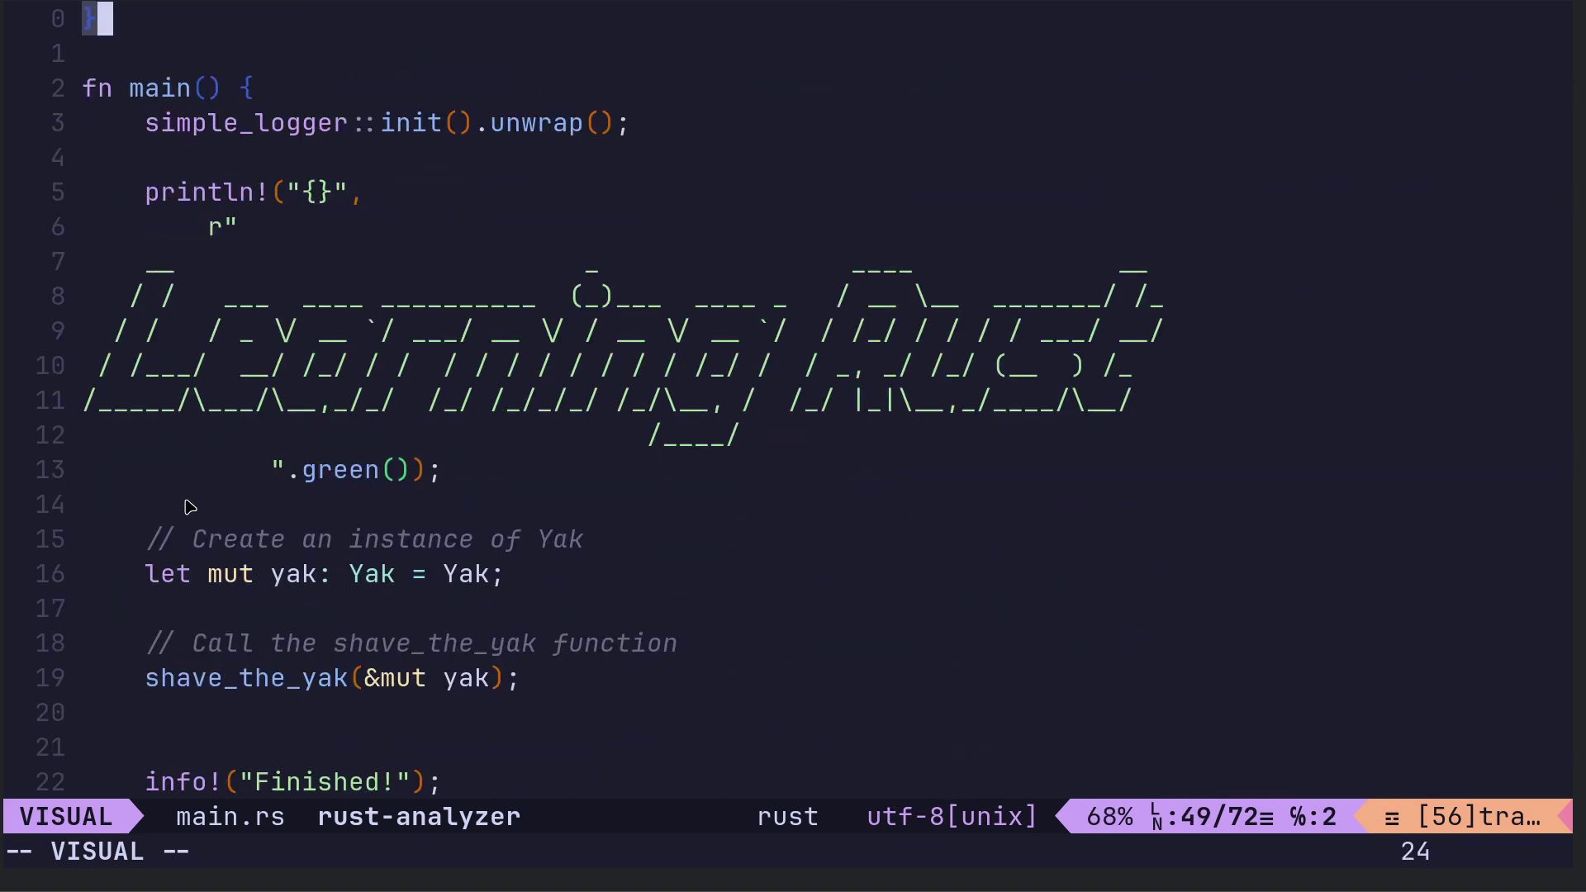
scroll(191, 510, "down", 3)
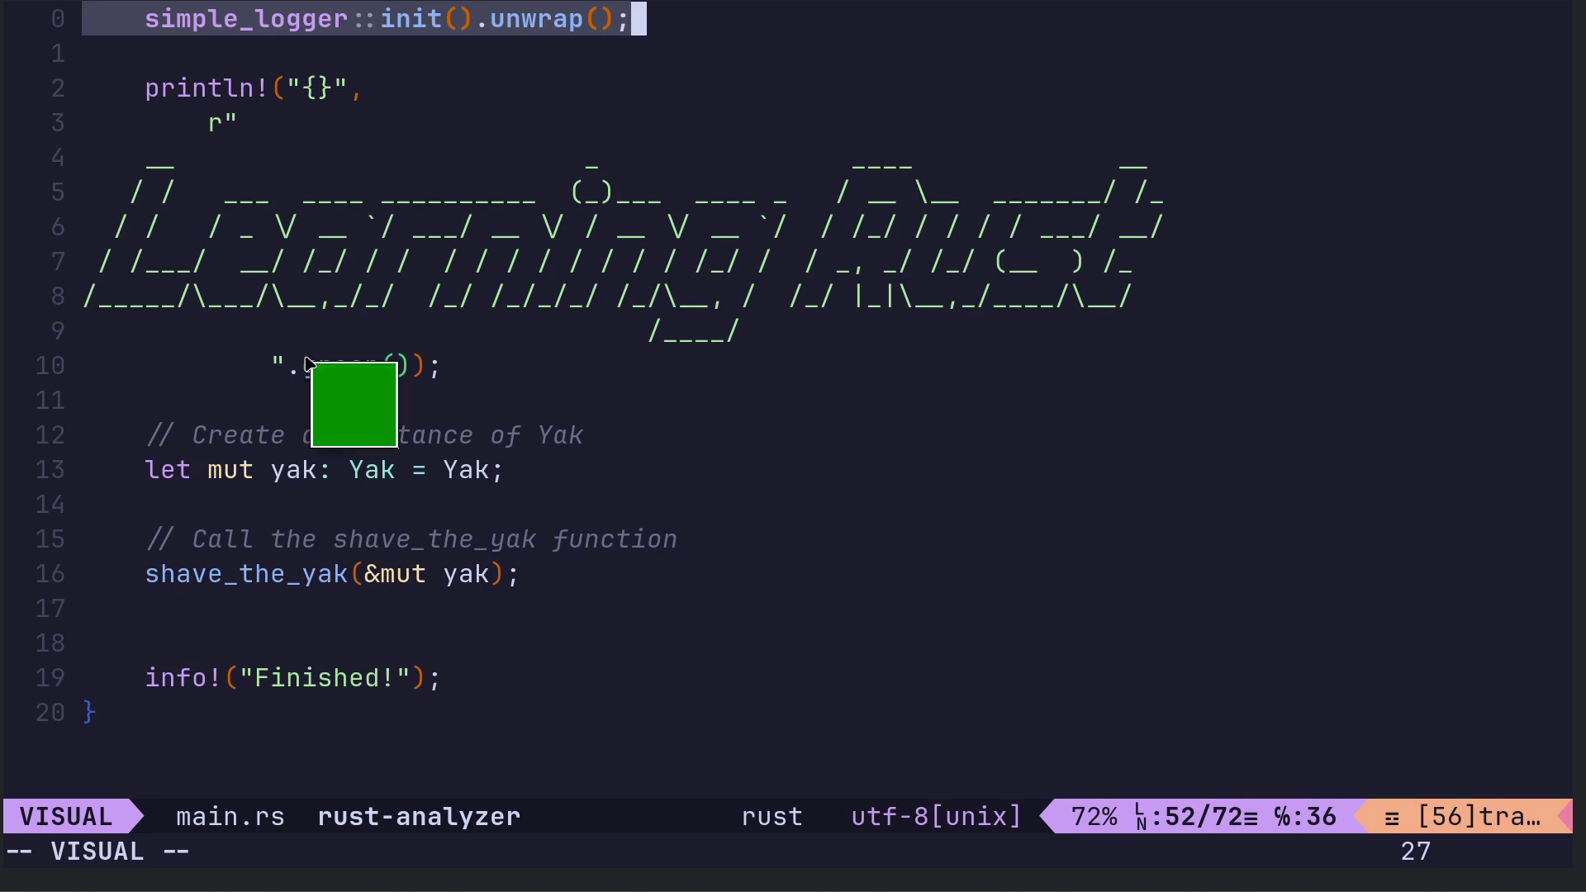
- Delete the "{}" format string and the .green() call from the banner println
left_click(320, 87)
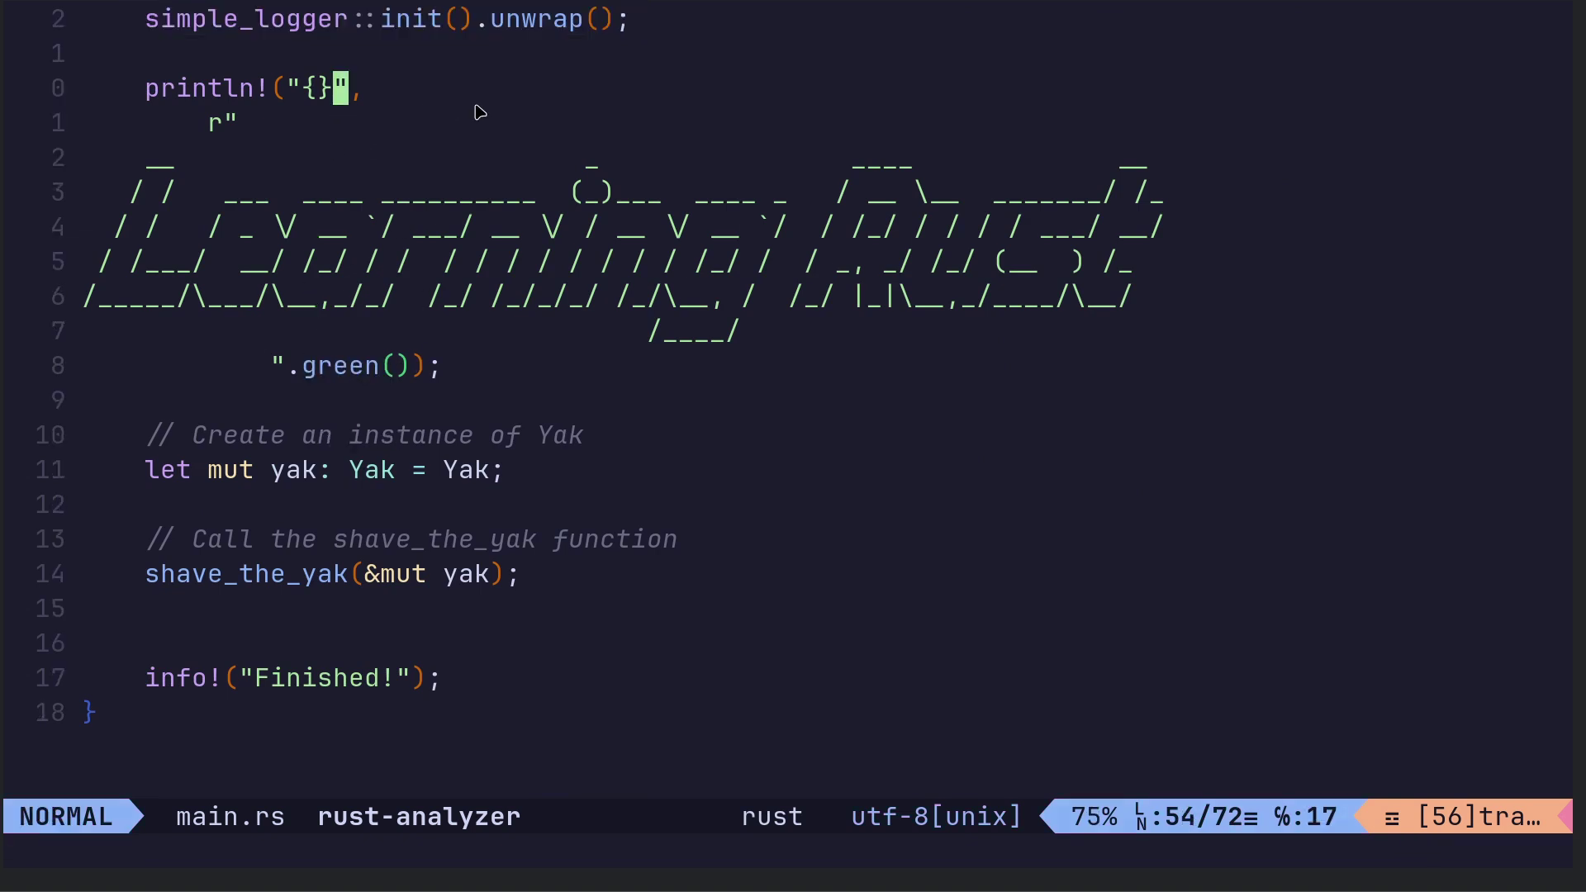
key("h")
key("h")
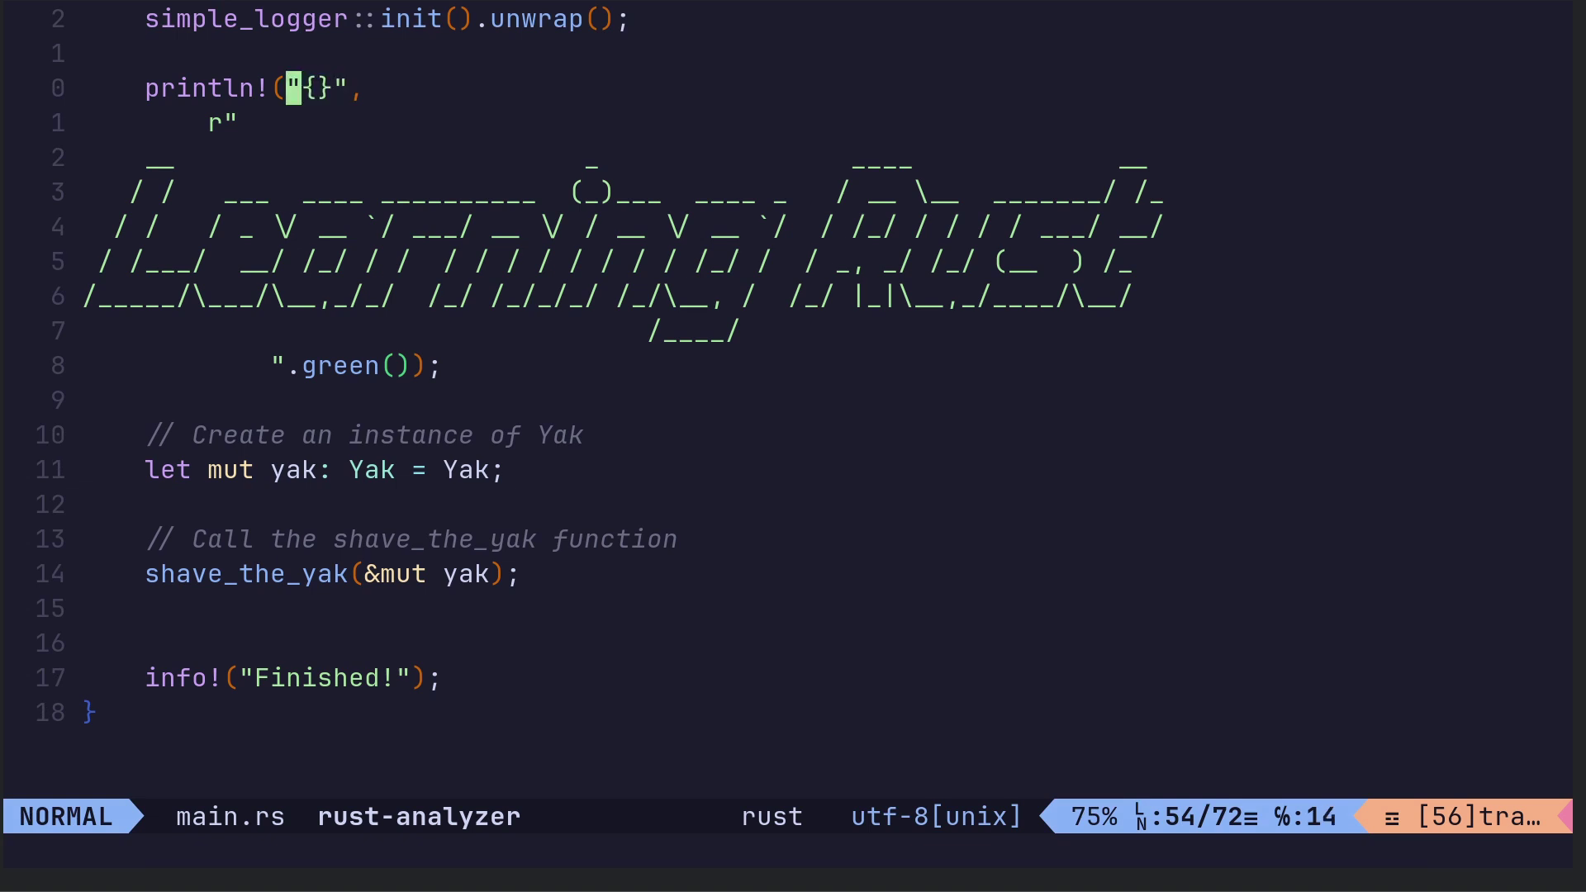
key("x")
key("x")
key("x")
key("x")
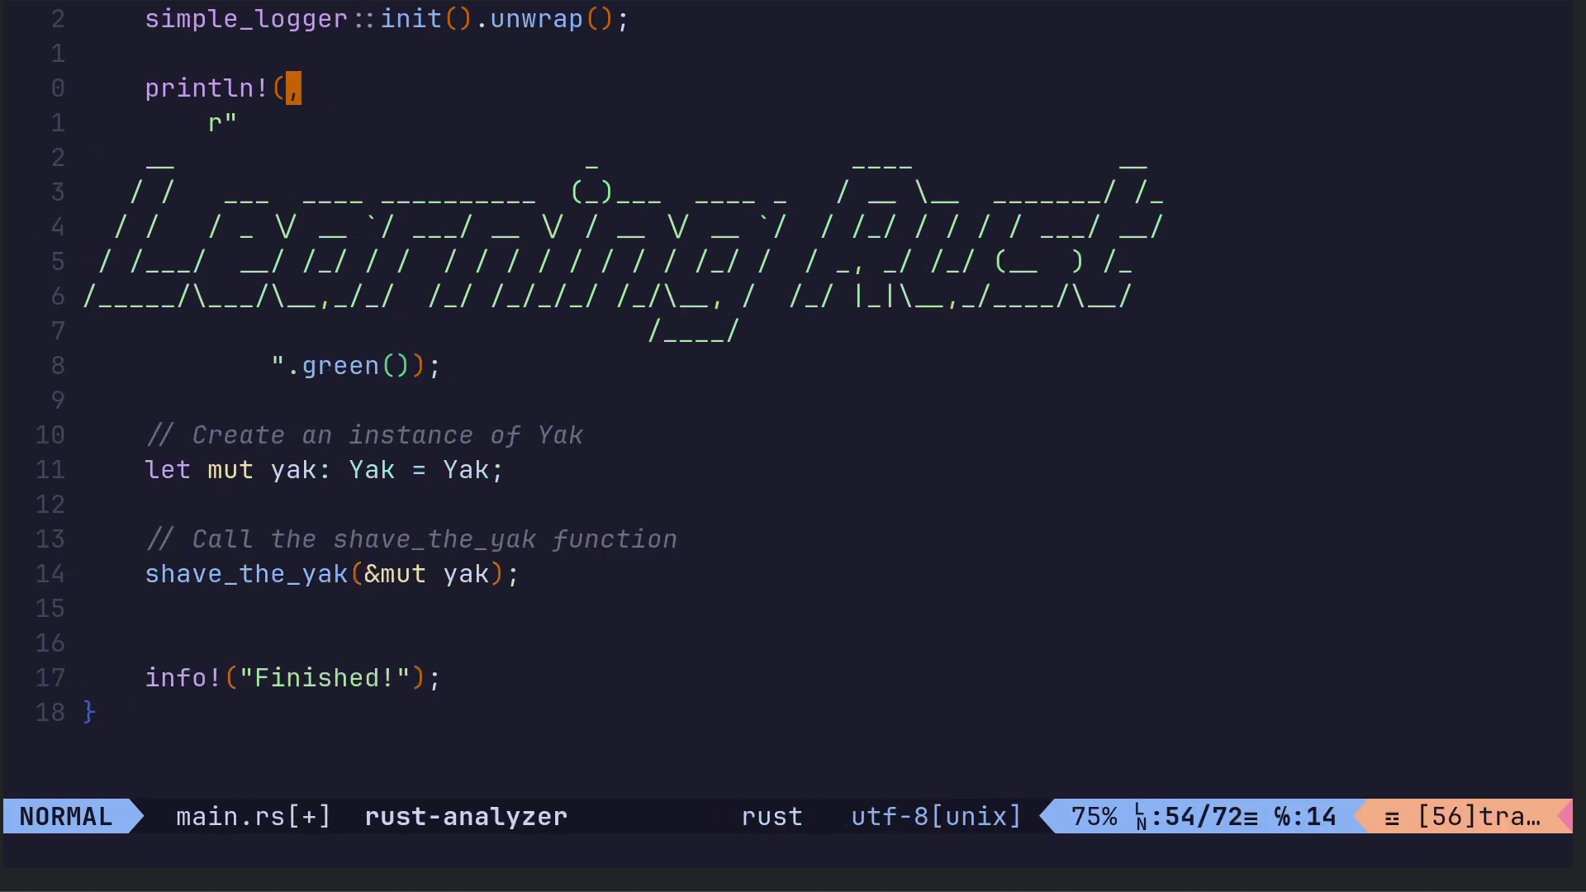
key("x")
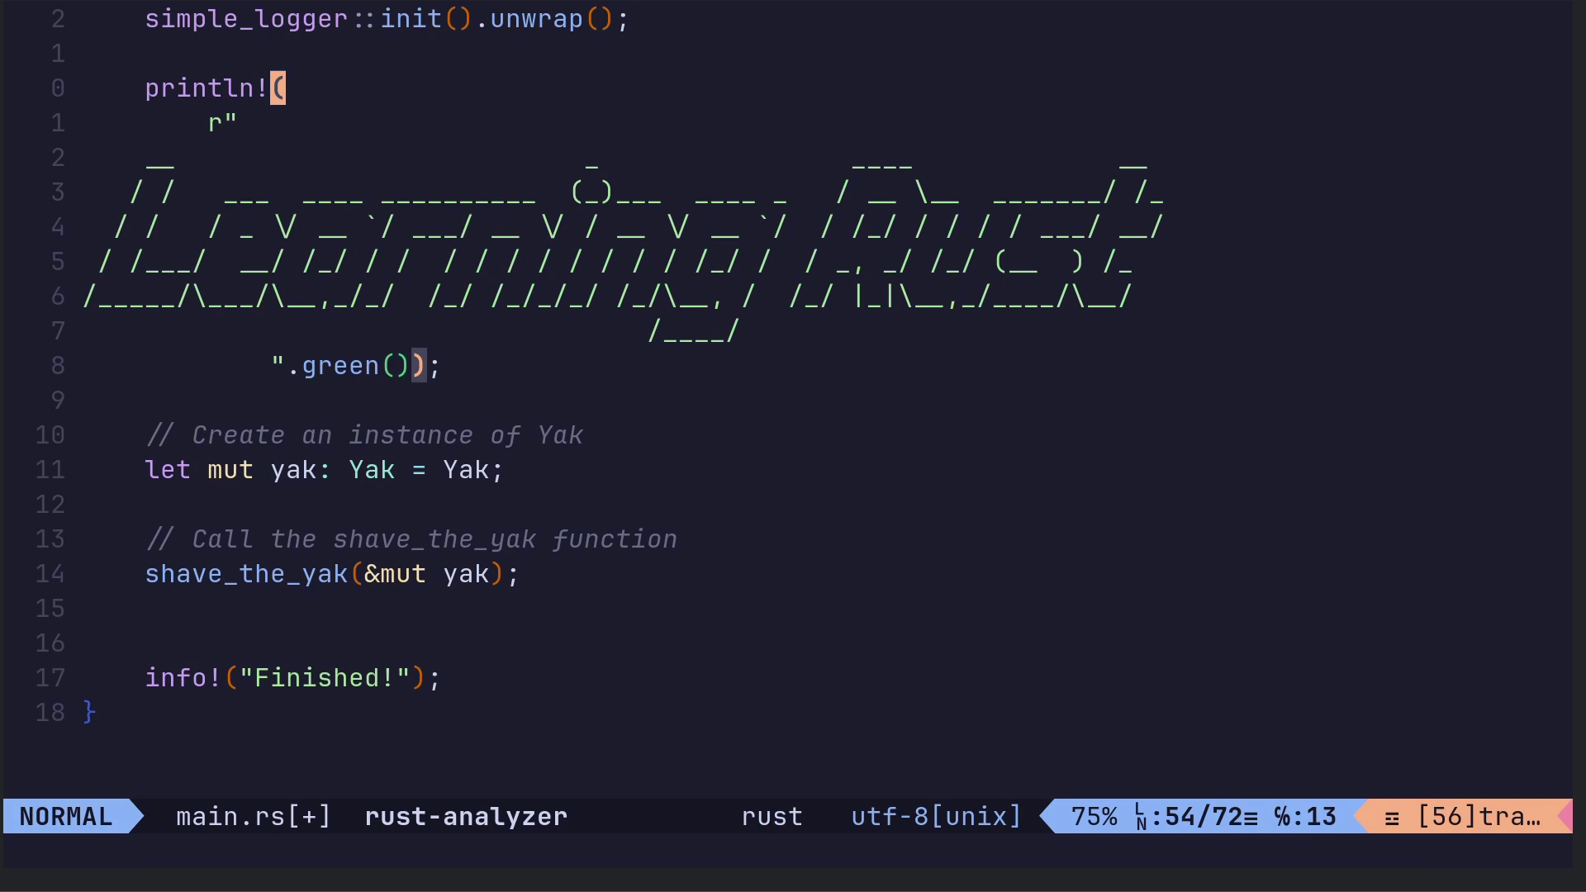
key("8")
key("j")
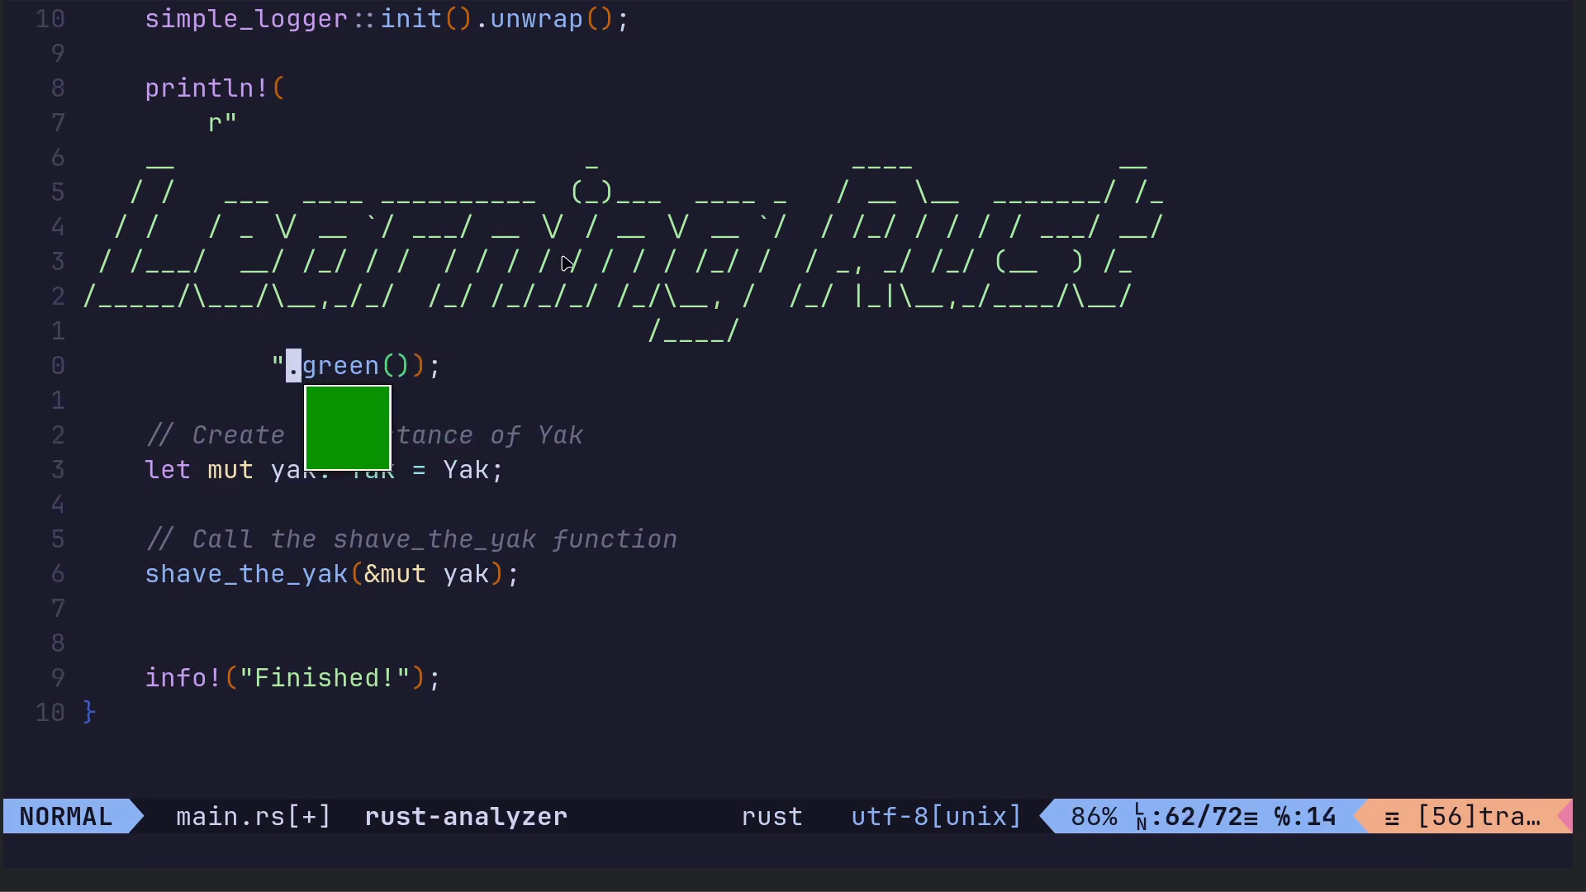
key("x")
key("x")
key("x")
key("x")
key("x")
key("x")
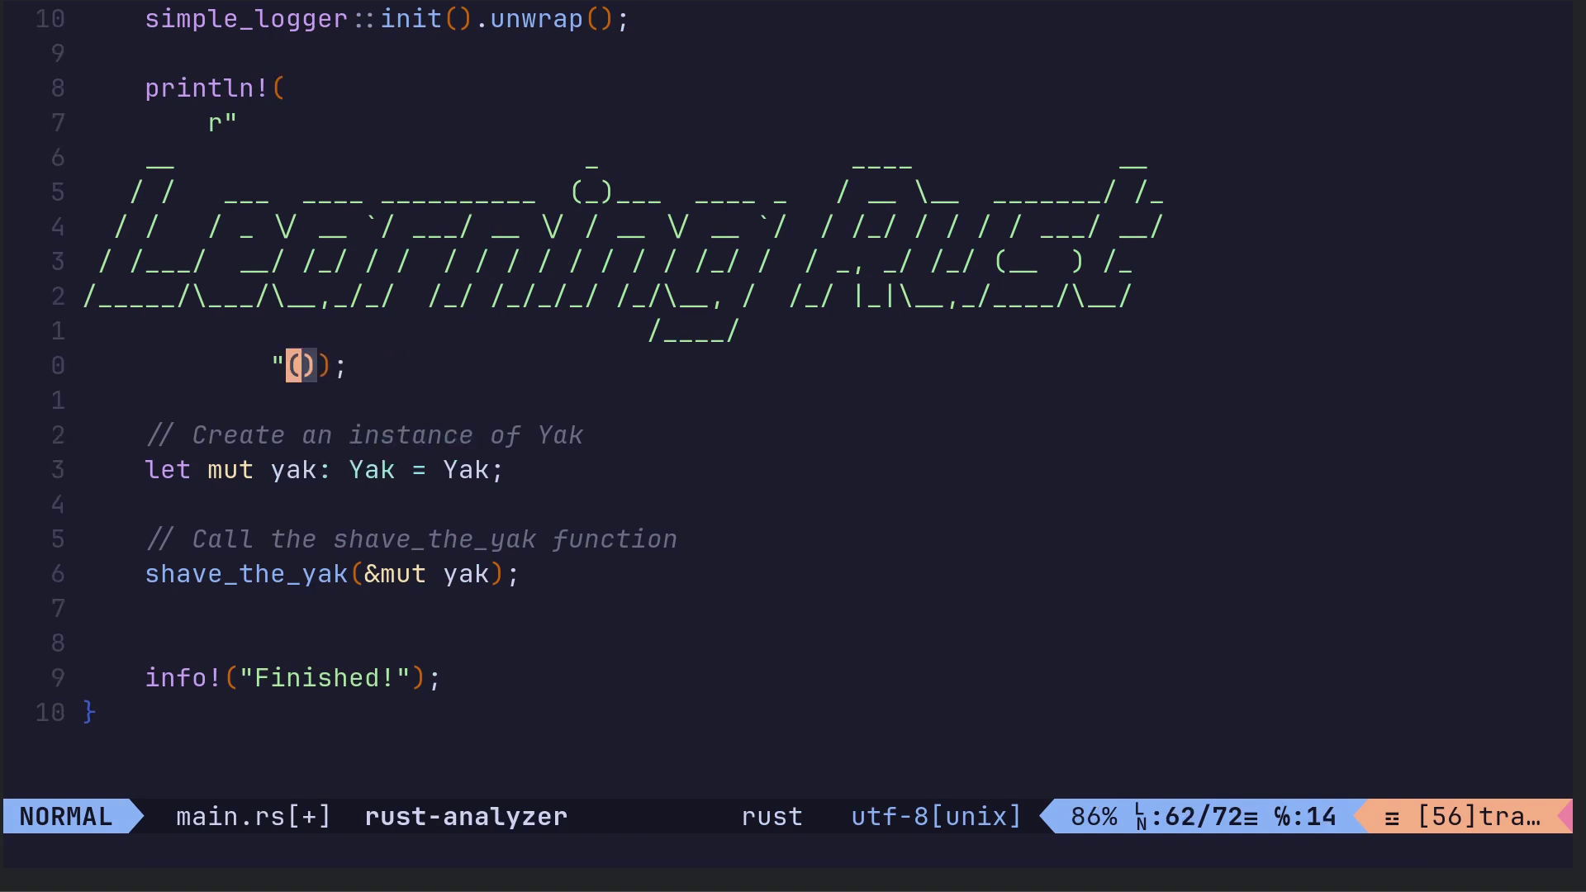
key("x")
key("x")
- Save main.rs with :w and quit Vim with :q
key("colon")
key("w")
key("Return")
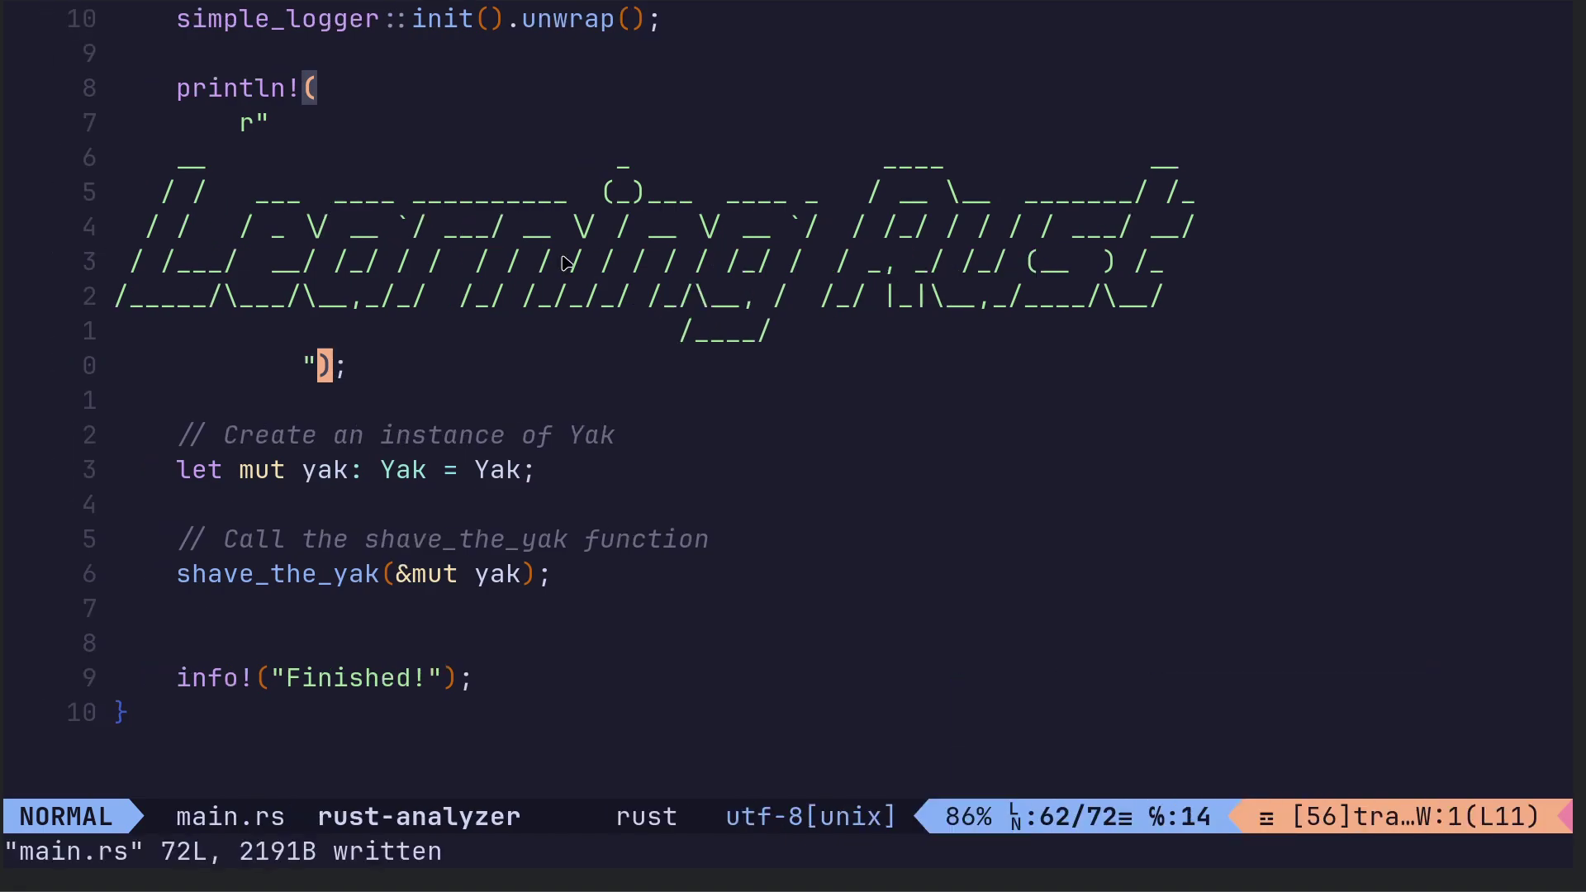
key("colon")
key("q")
key("Return")
- Run 'cargo run -q' to print the plain banner, timestamped logs and unused colored-import warning
key("Up")
key("Up")
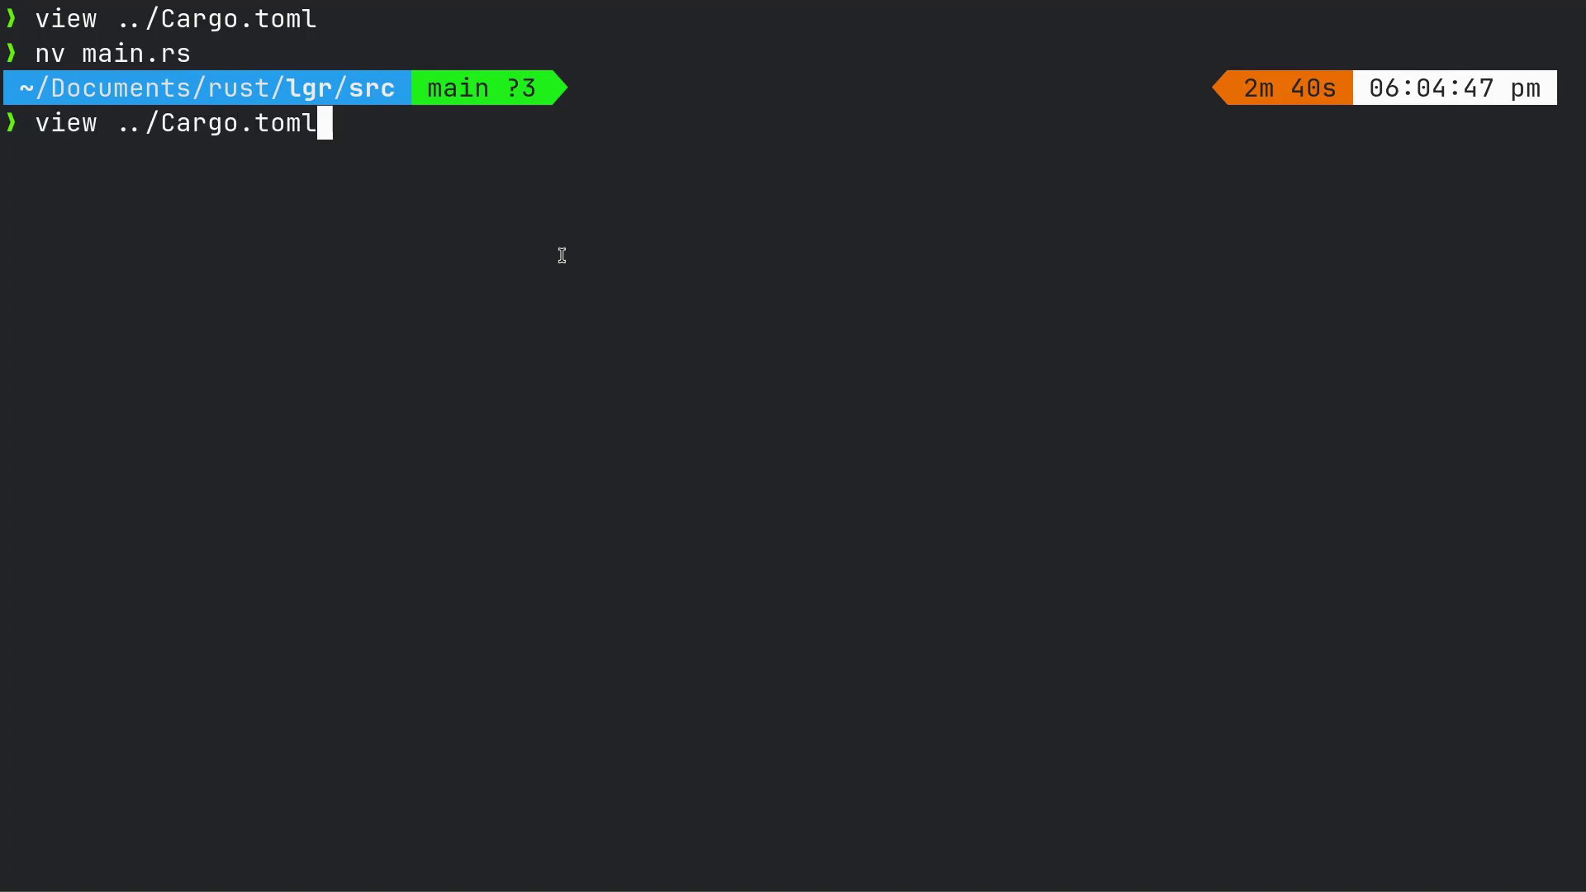
key("Down")
key("BackSpace")
key("BackSpace")
key("ctrl+u")
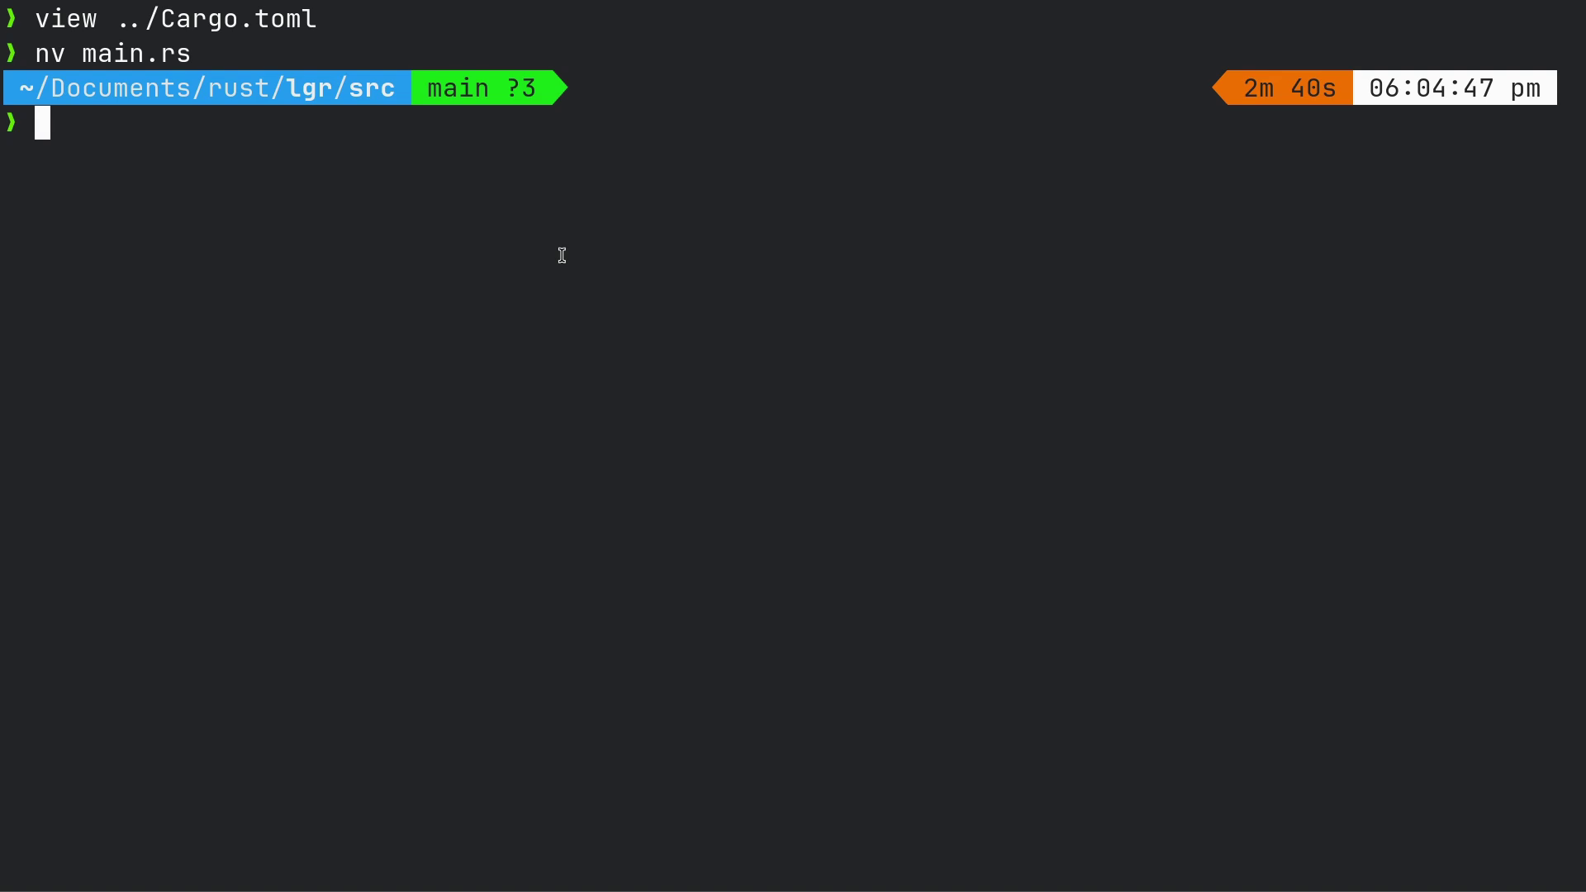
type("cargo r")
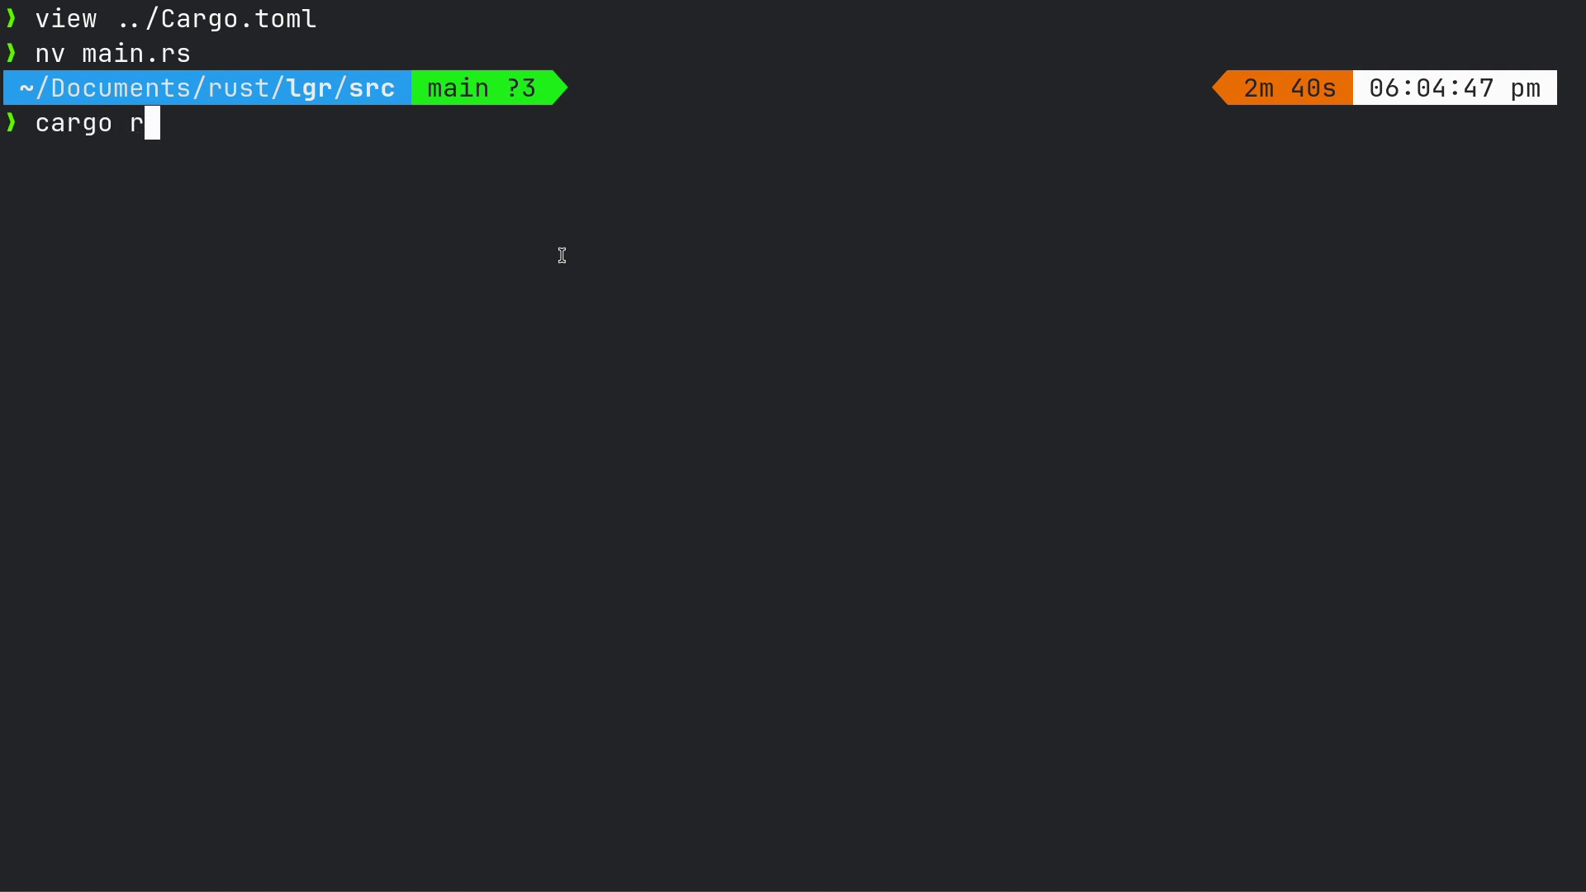
type("un -q")
key("Return")
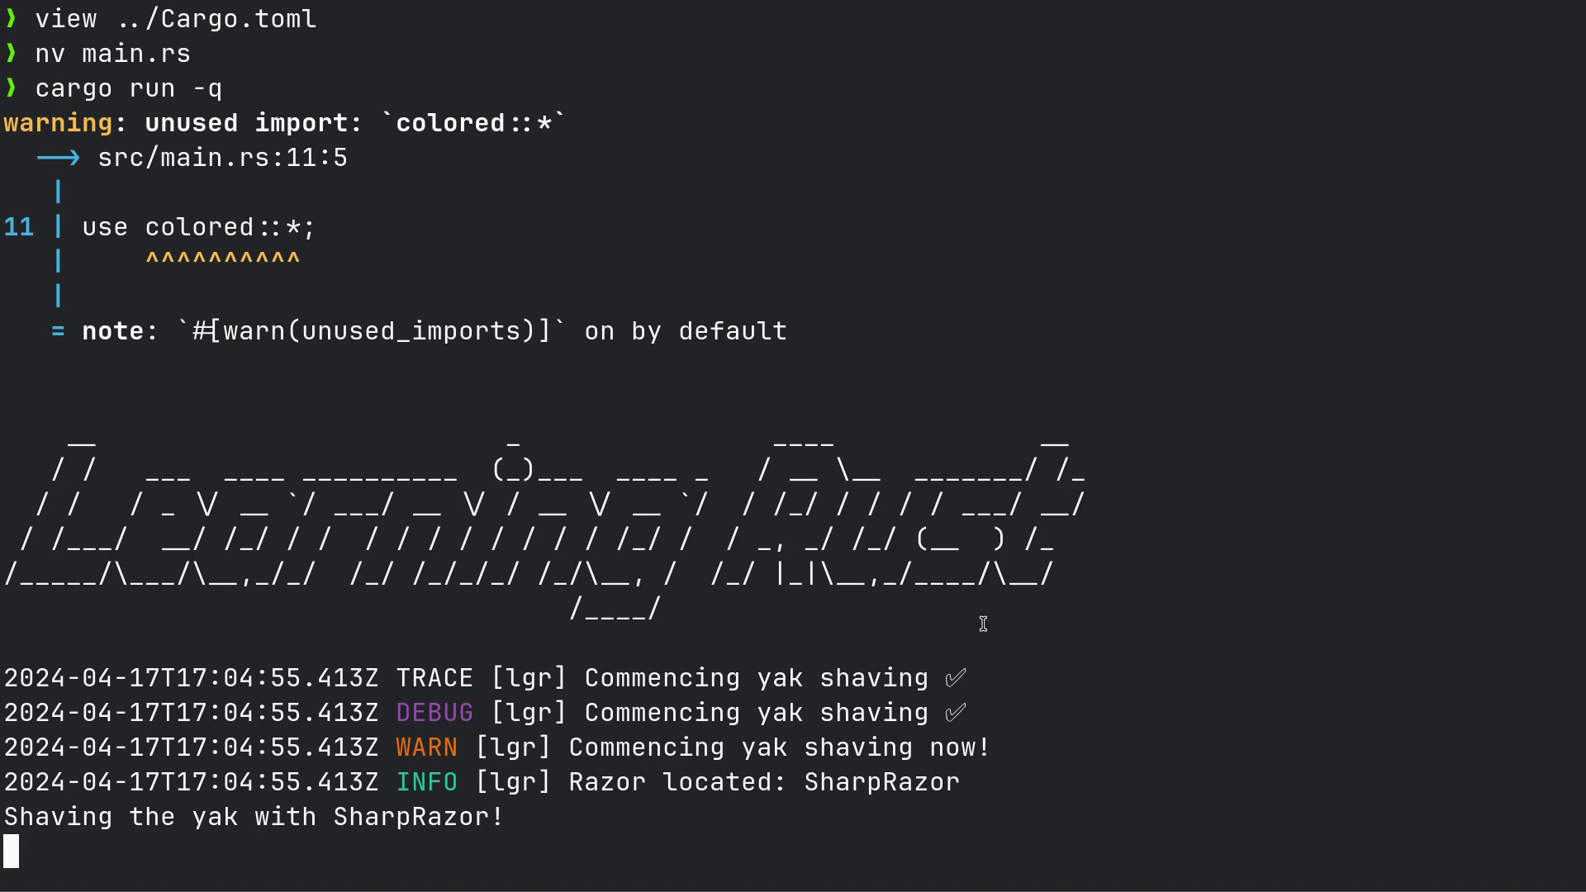
left_click_drag(562, 256, 984, 623)
left_click(304, 311)
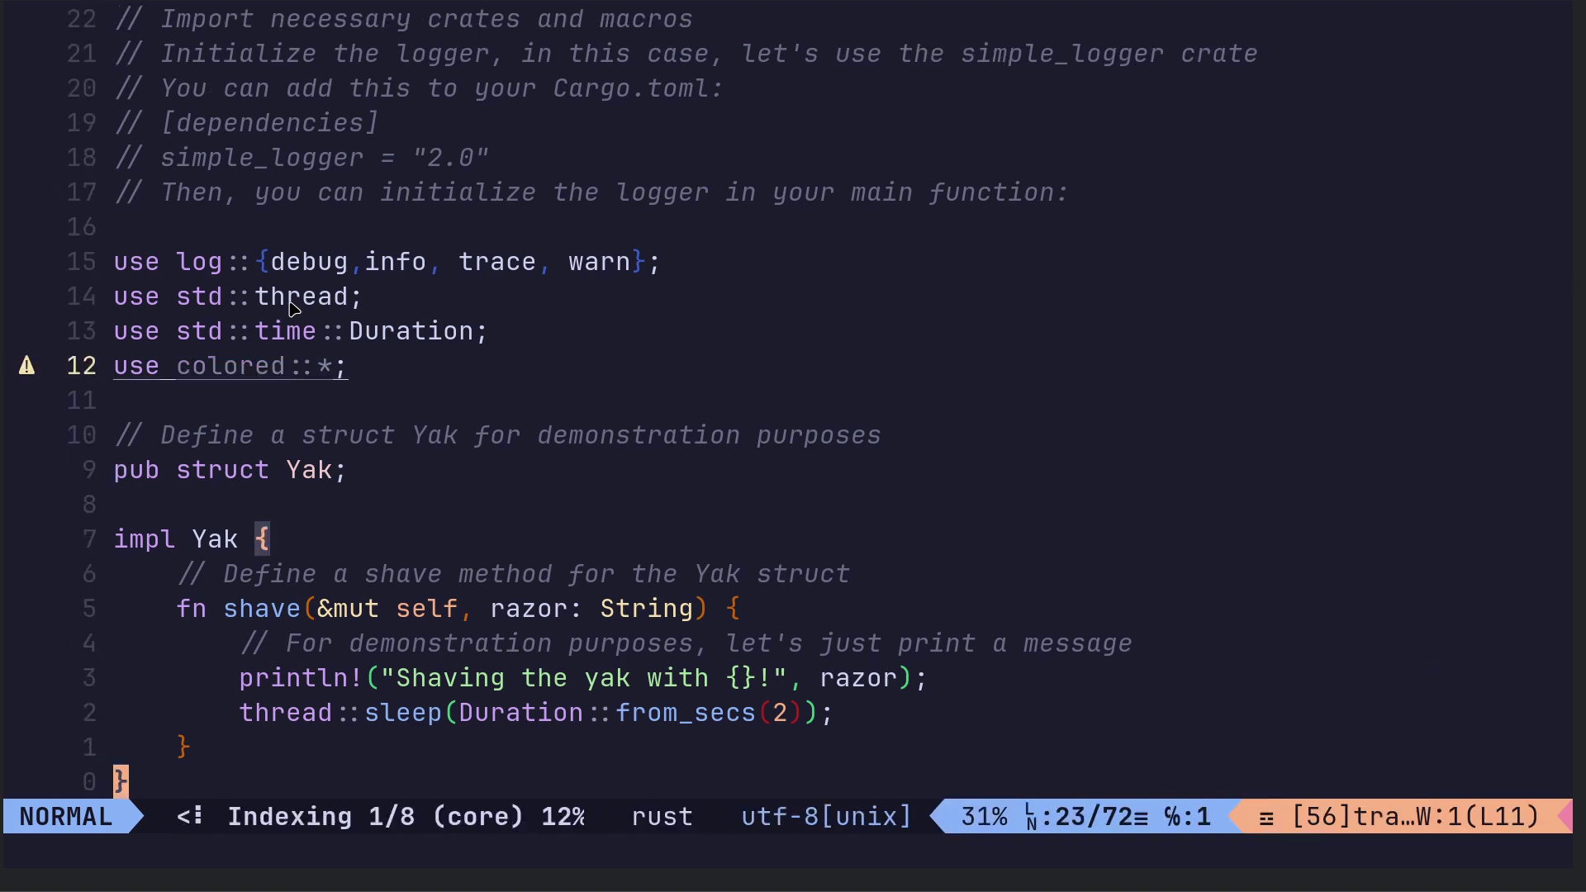
key("ctrl+d")
key("ctrl+d")
key("ctrl+d")
key("ctrl+d")
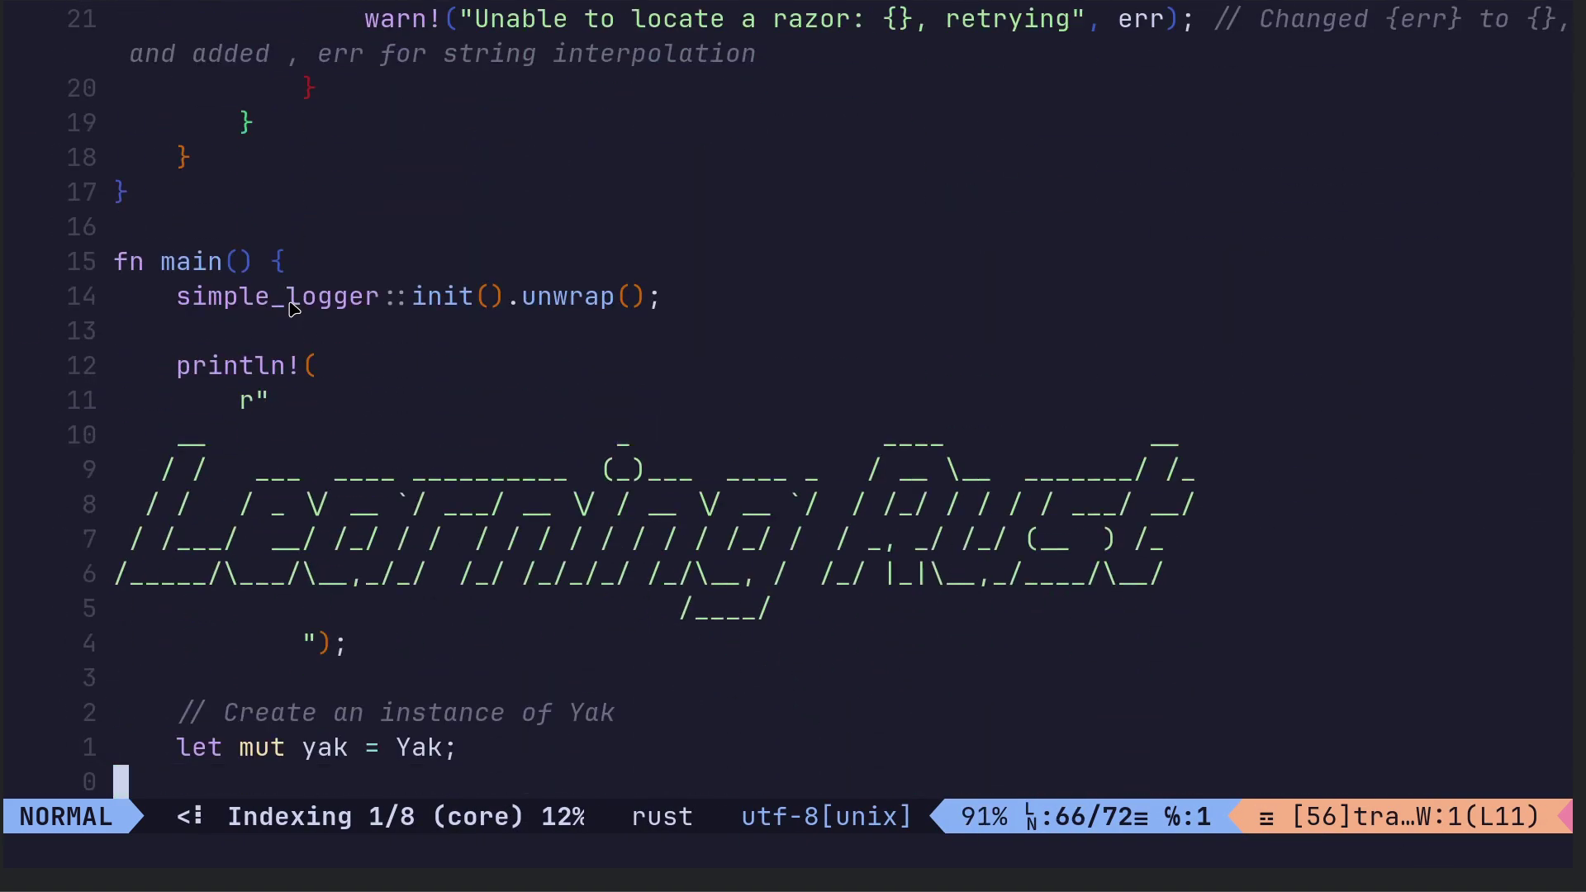
- Add "{}" after println!( and append .green() to the banner's raw string
key("j")
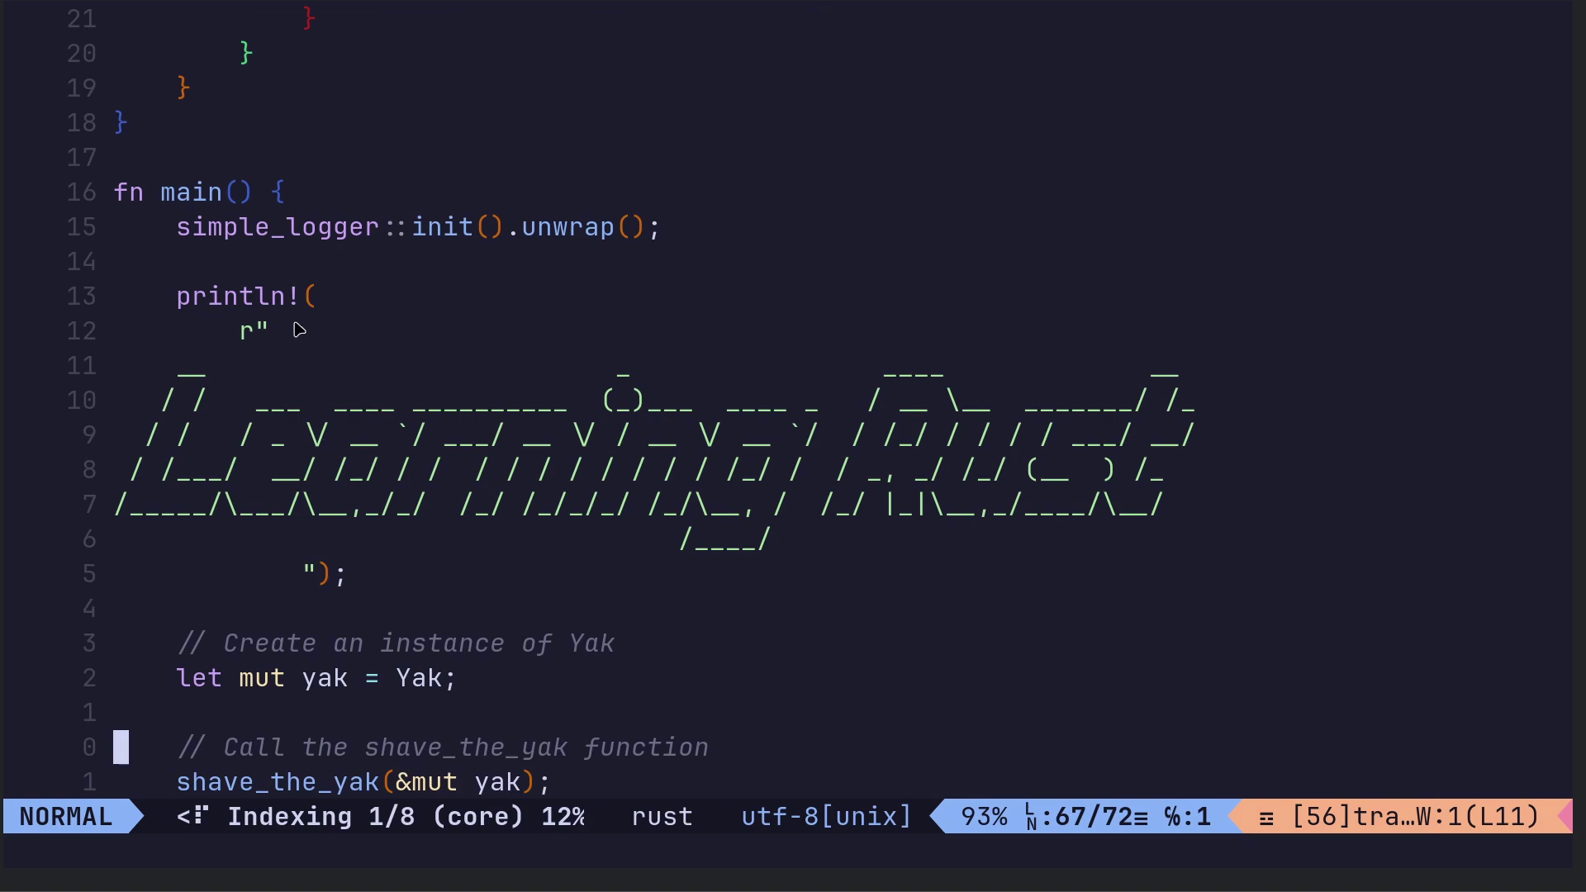
left_click(310, 301)
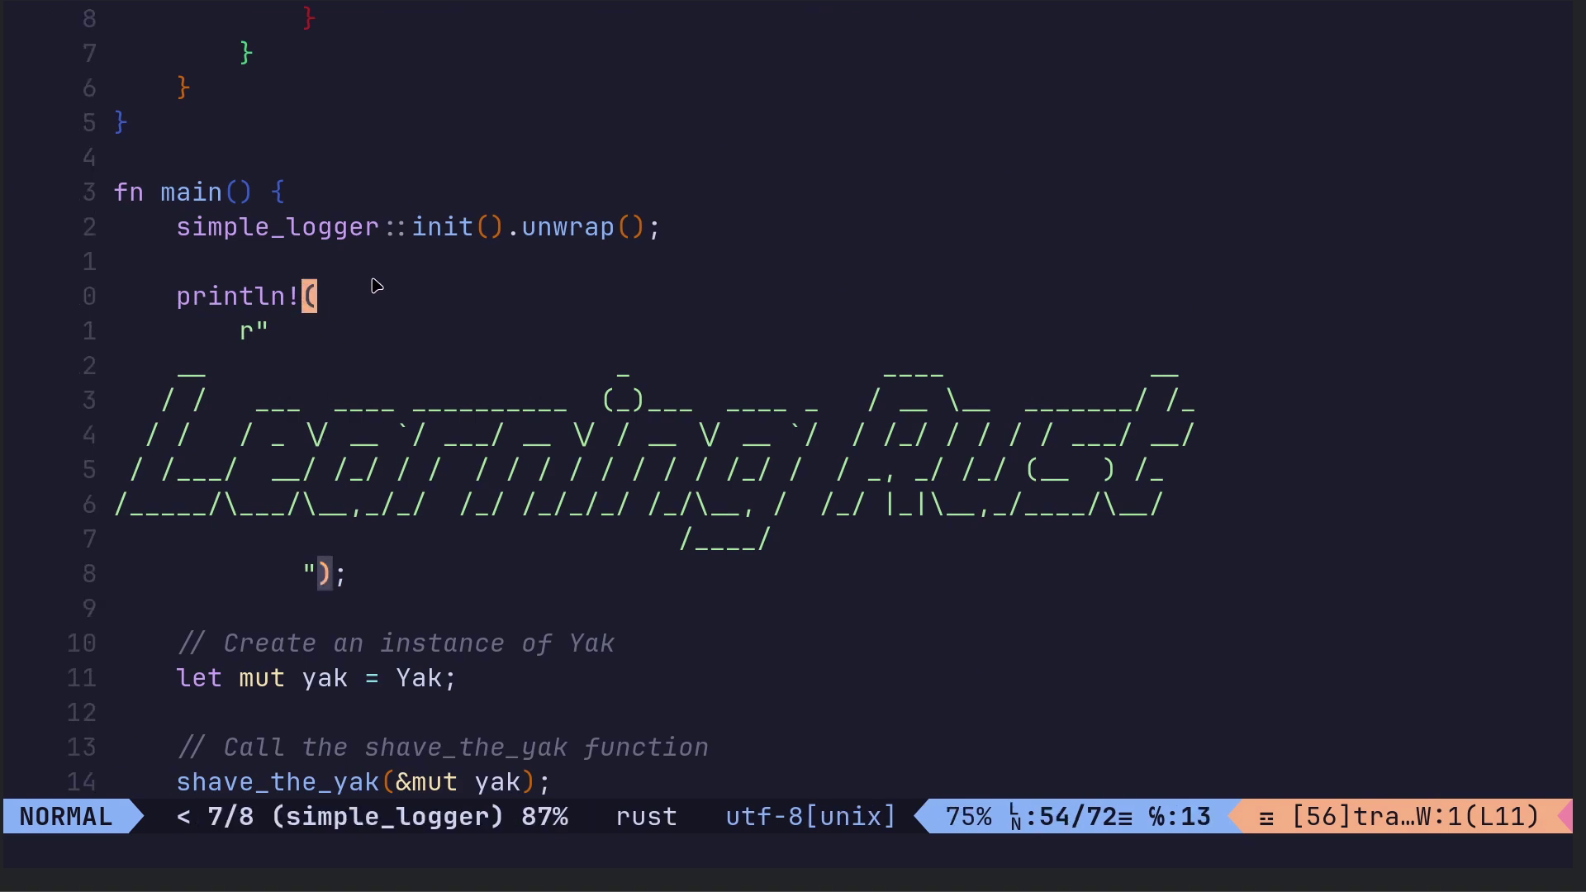
type("a")
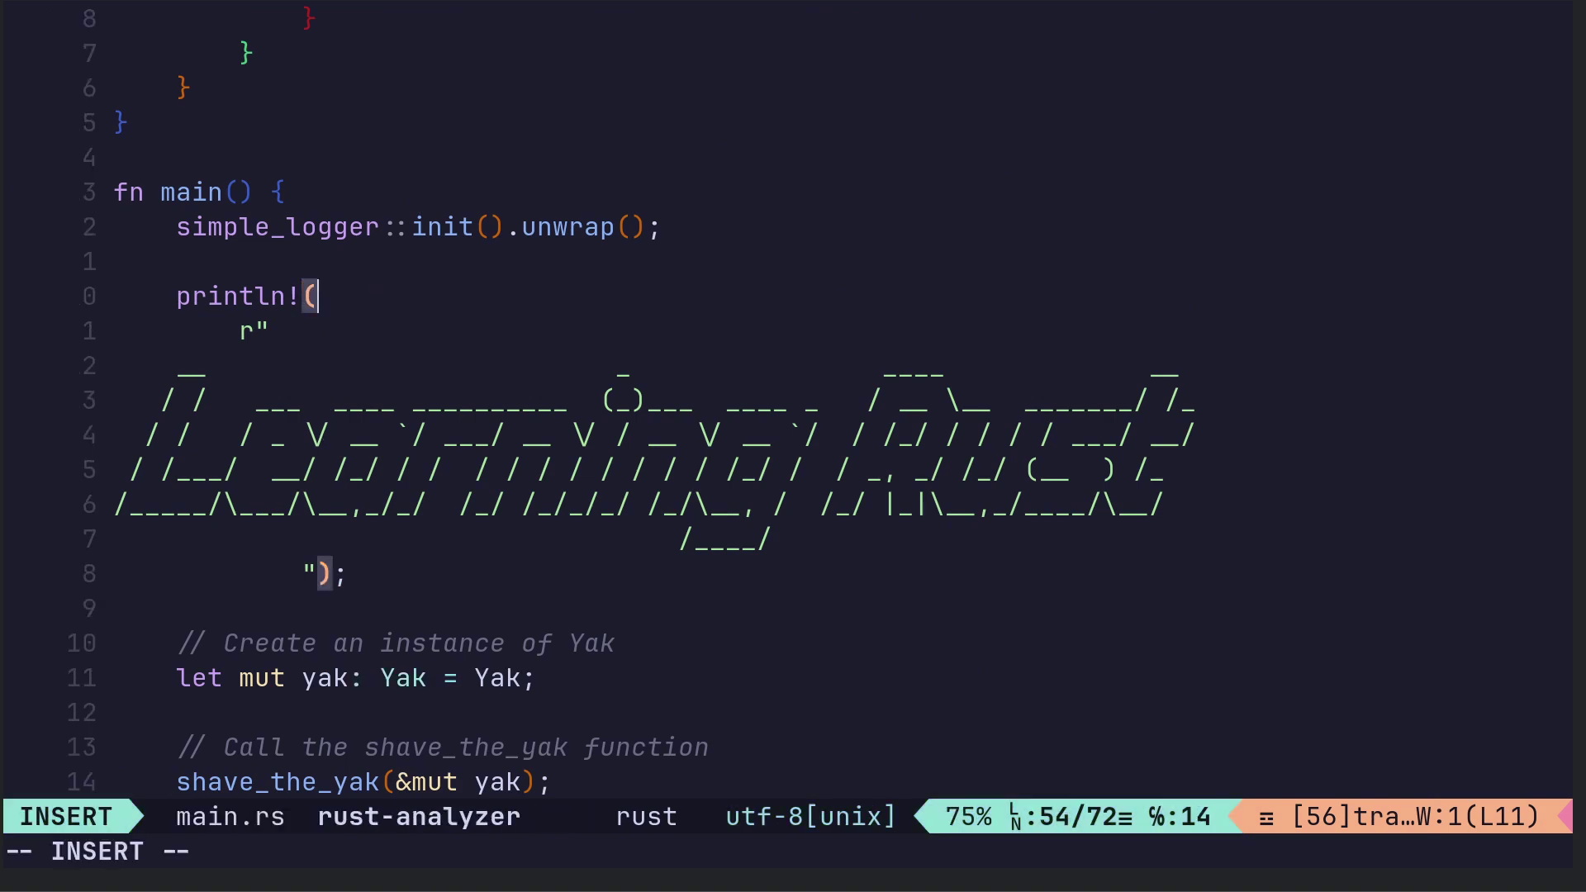
type("\"{}\"")
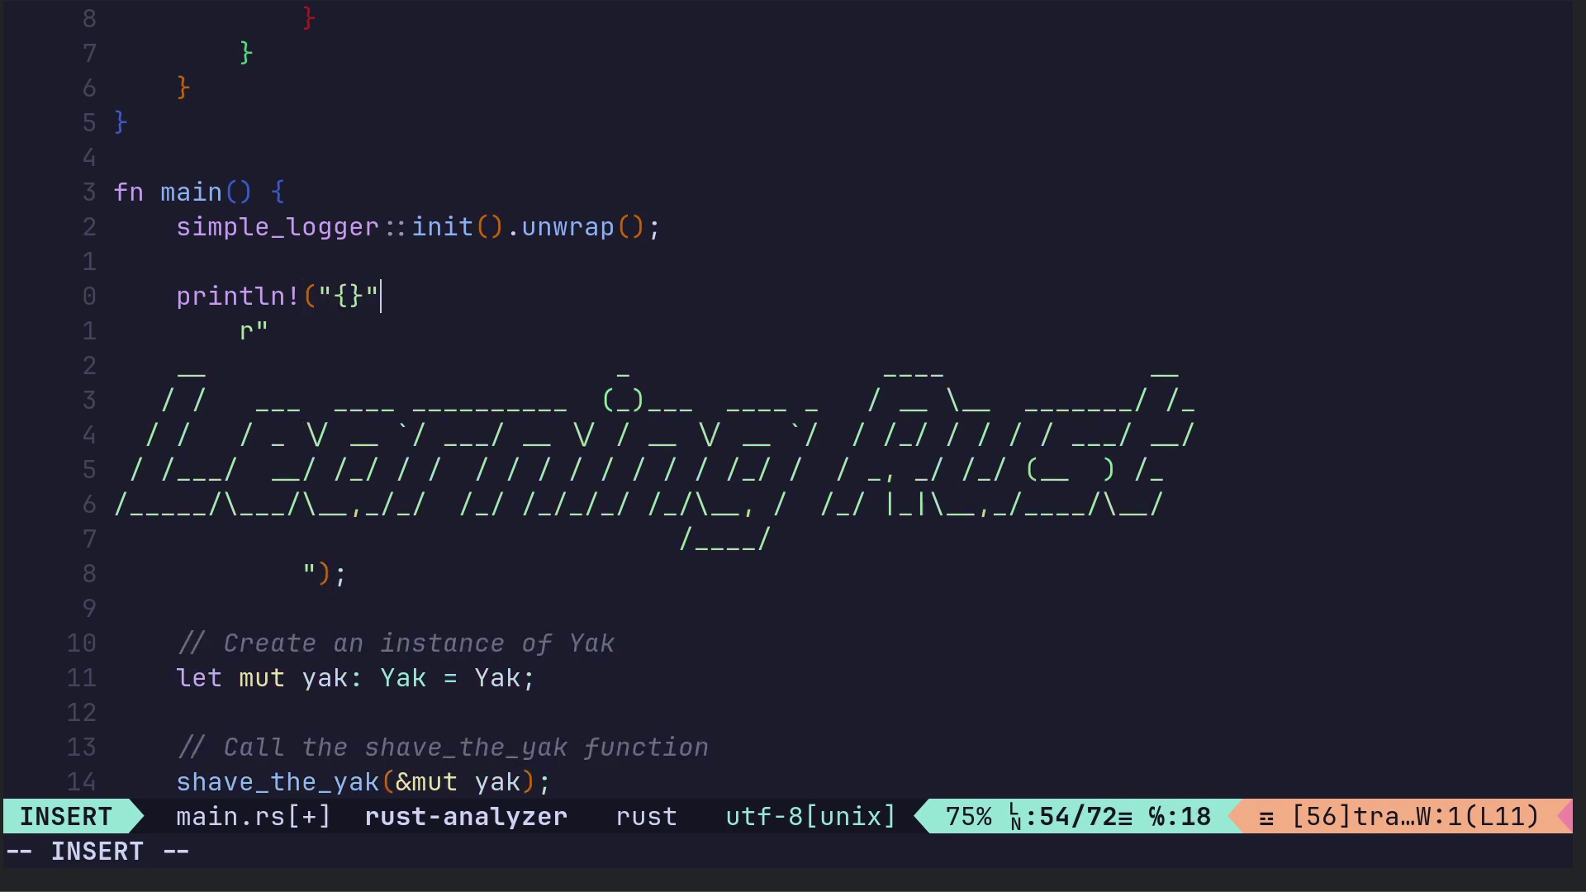
type(",")
left_click(325, 574)
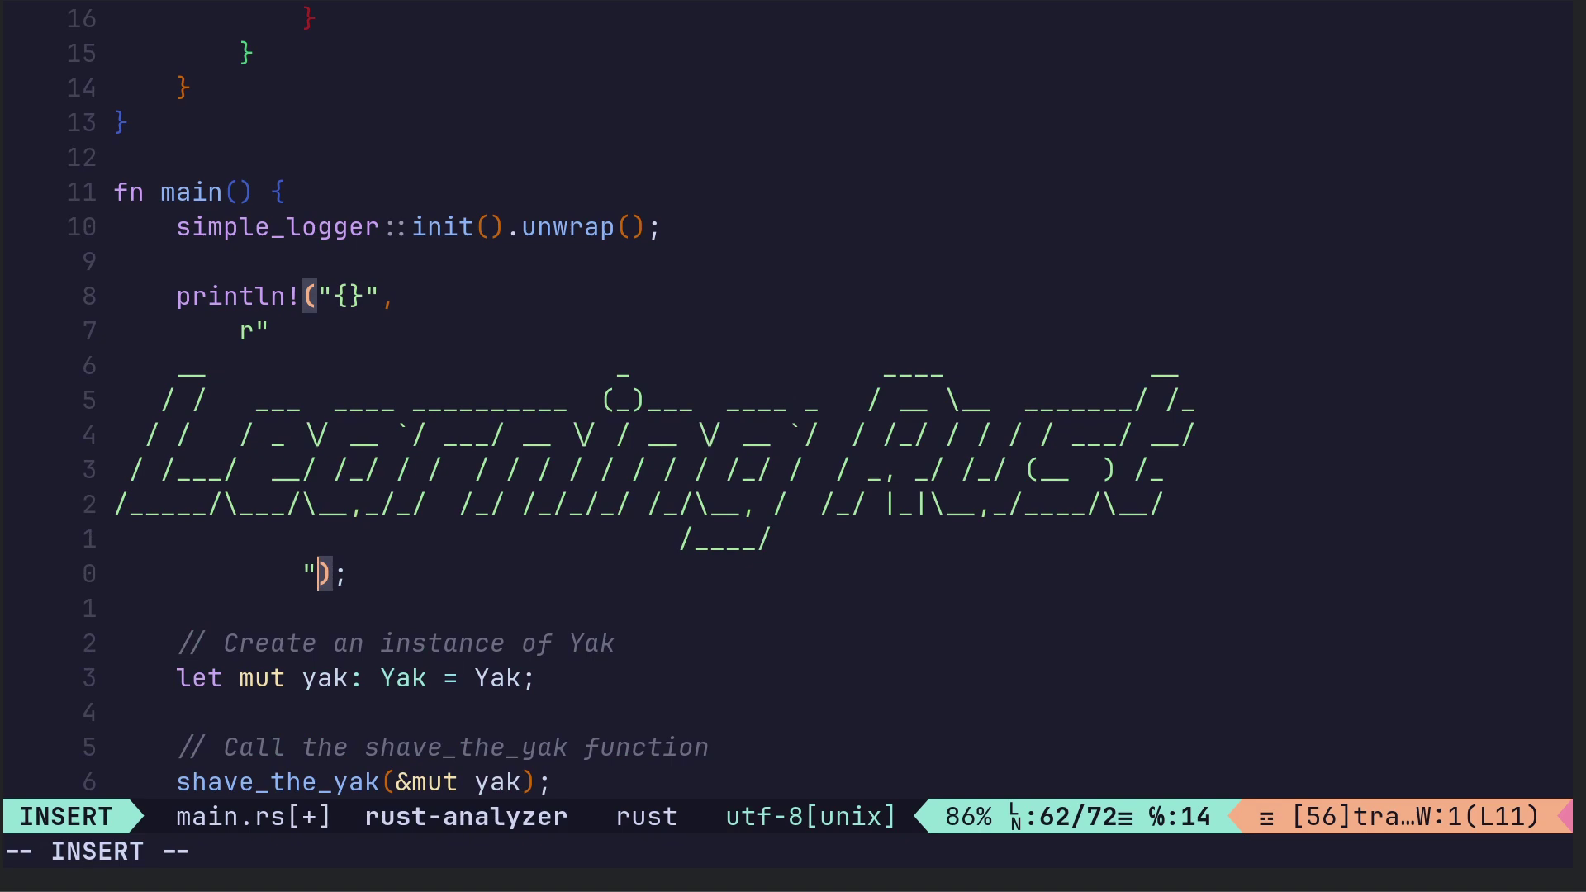
type(".")
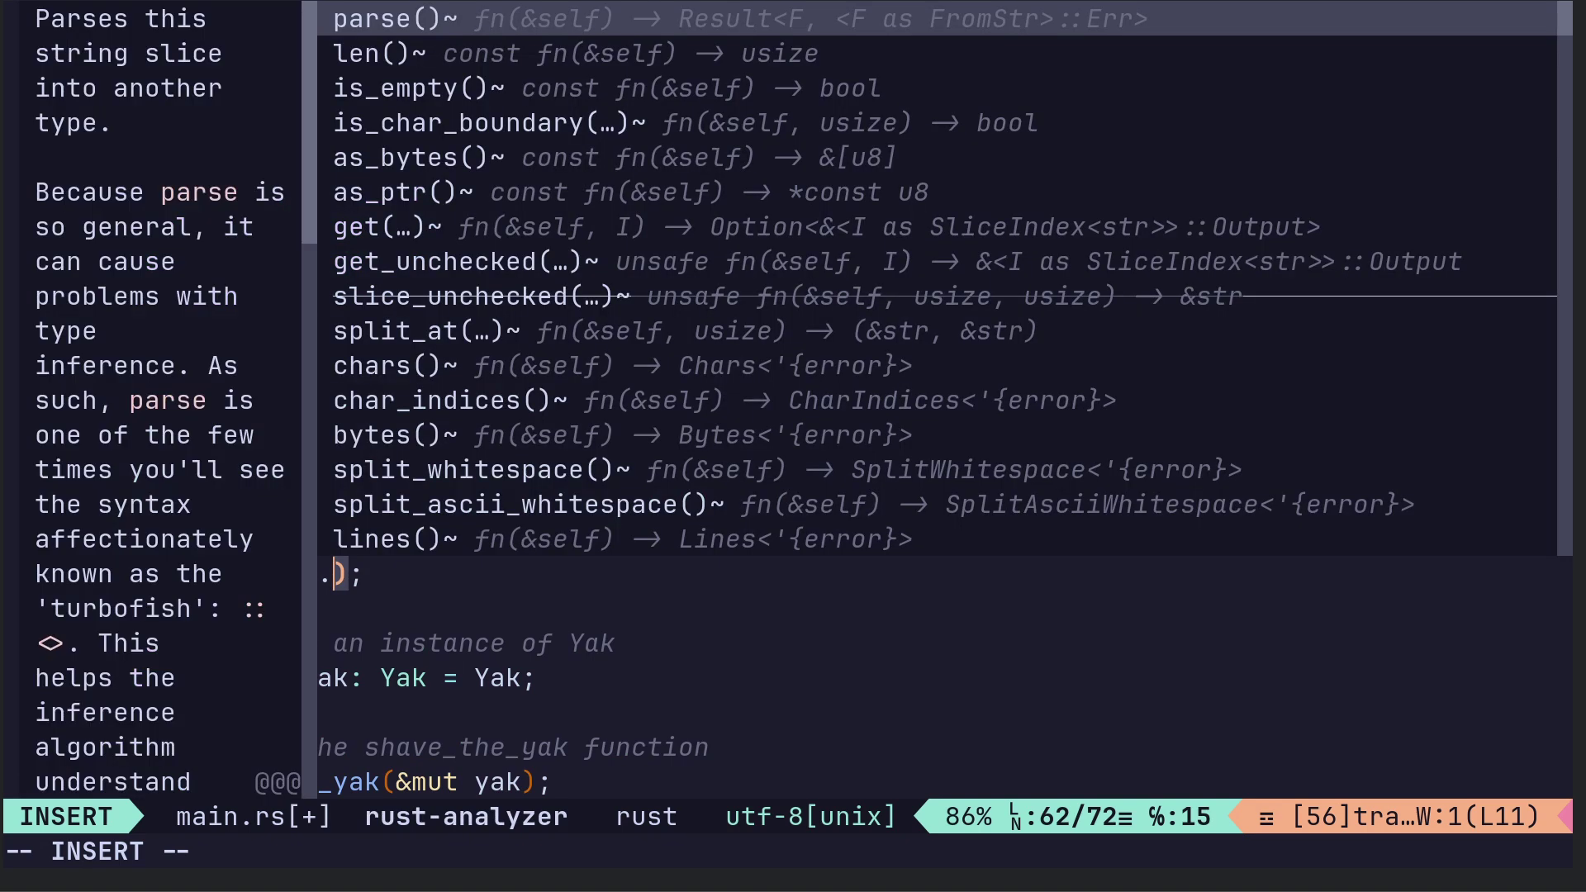
type("gre")
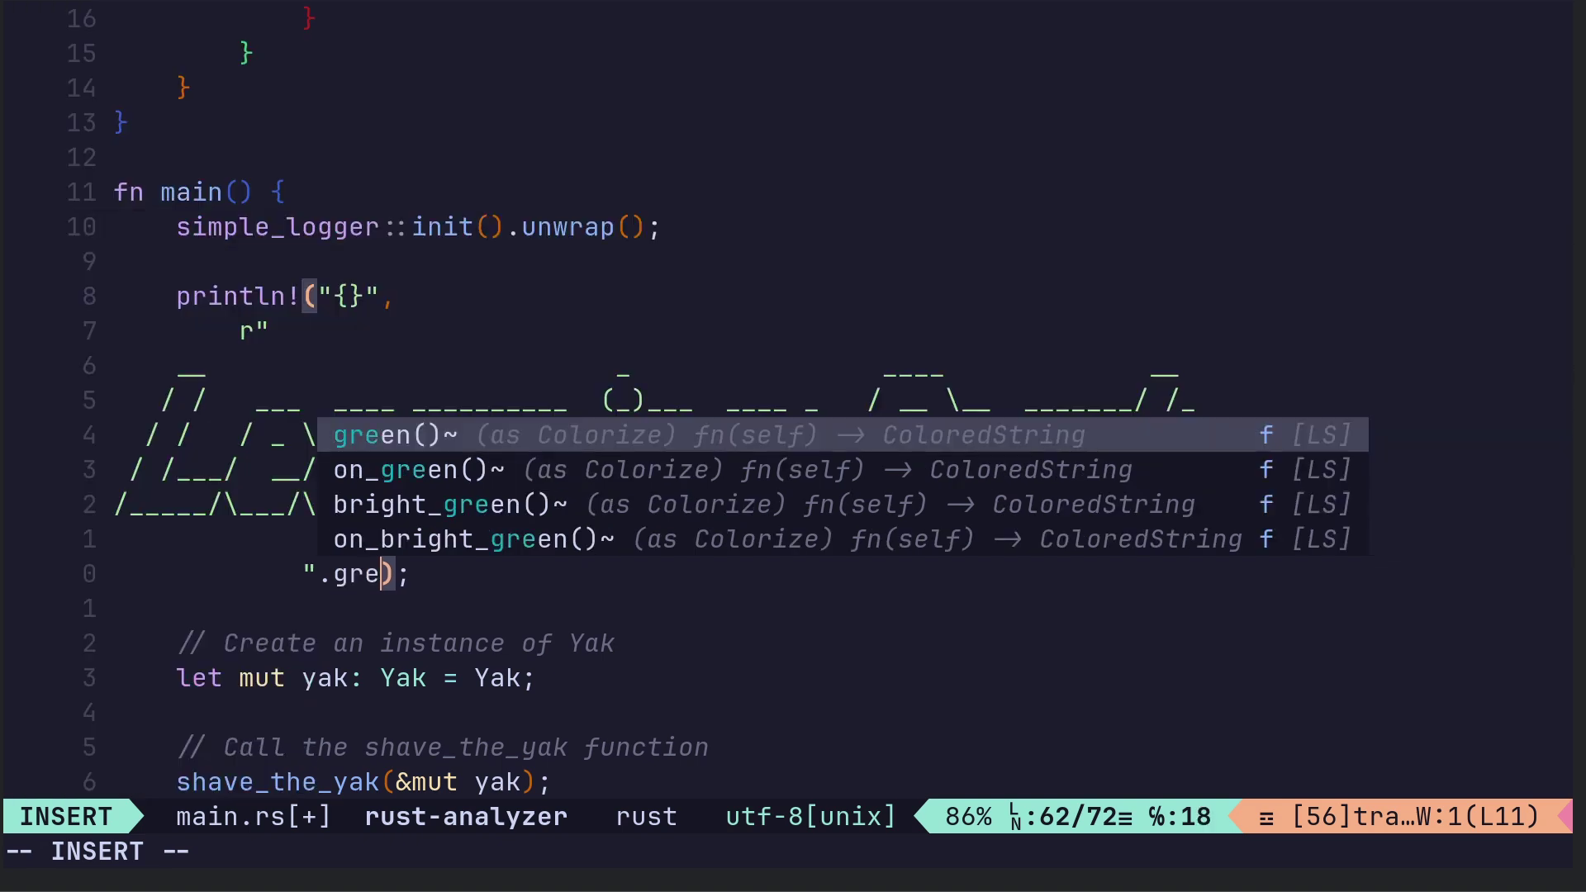
type("en()")
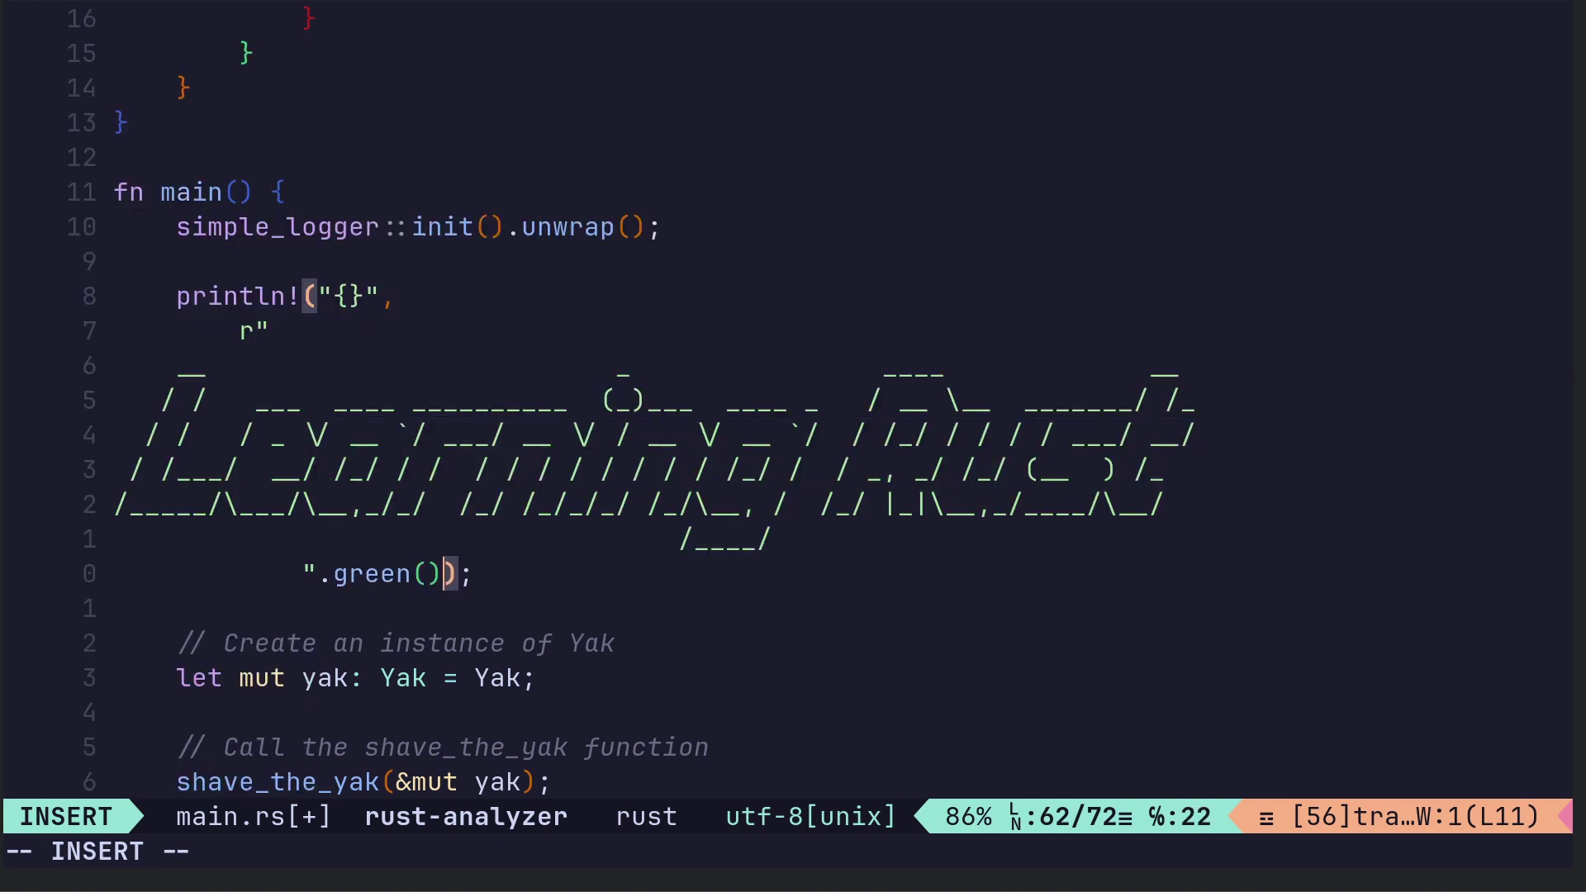
key("Escape")
type(":w")
key("Return")
type(":q")
- Quit the editor and clear the terminal screen
key("Return")
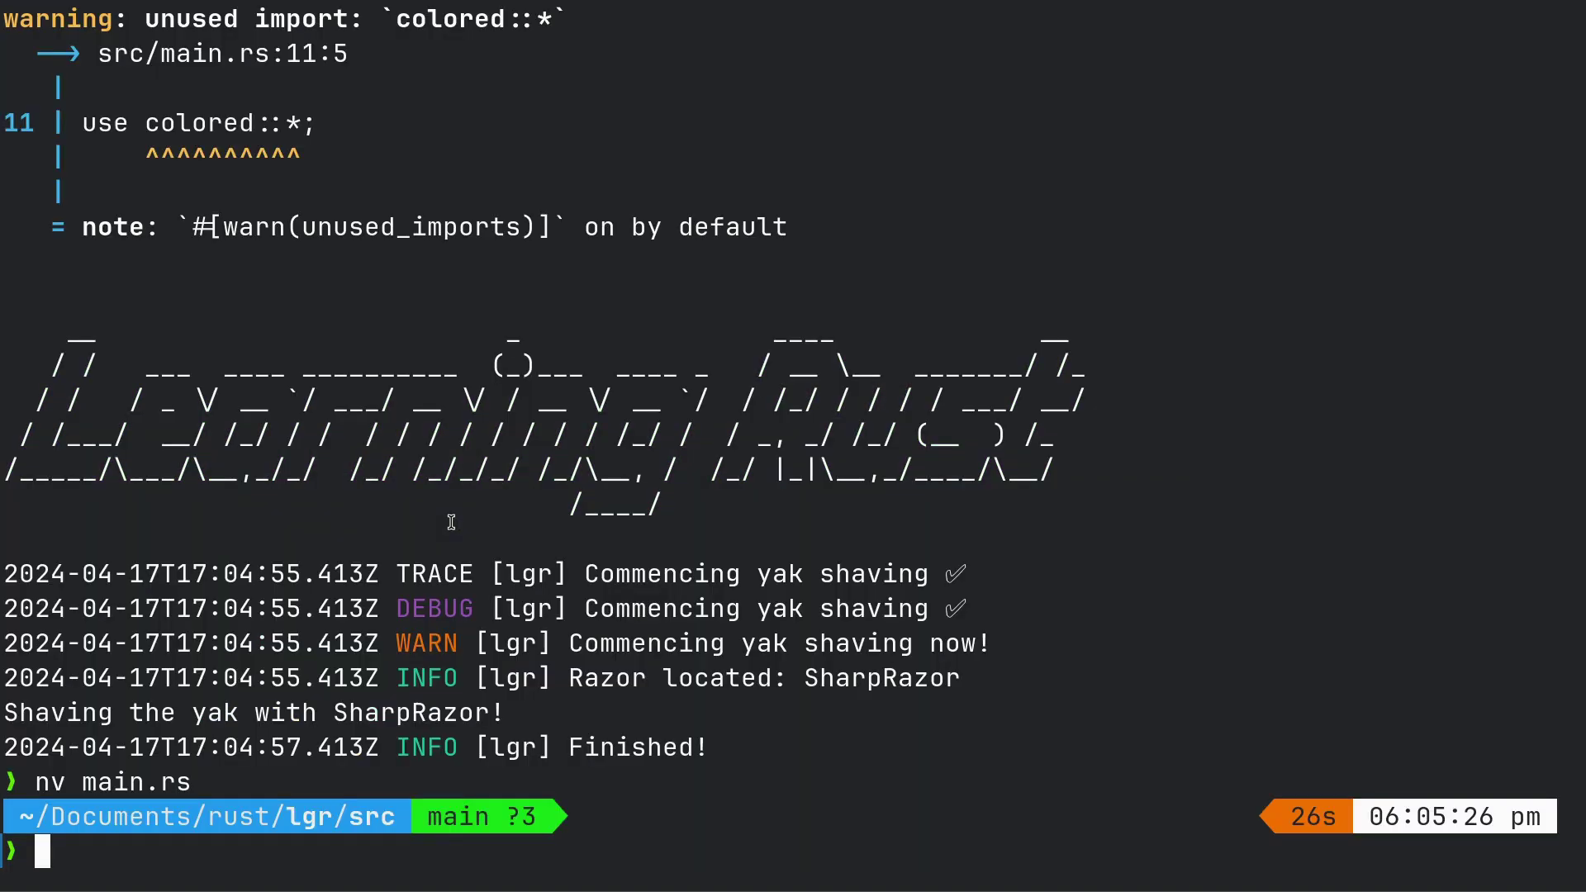
type("cargo run -q")
key("Up")
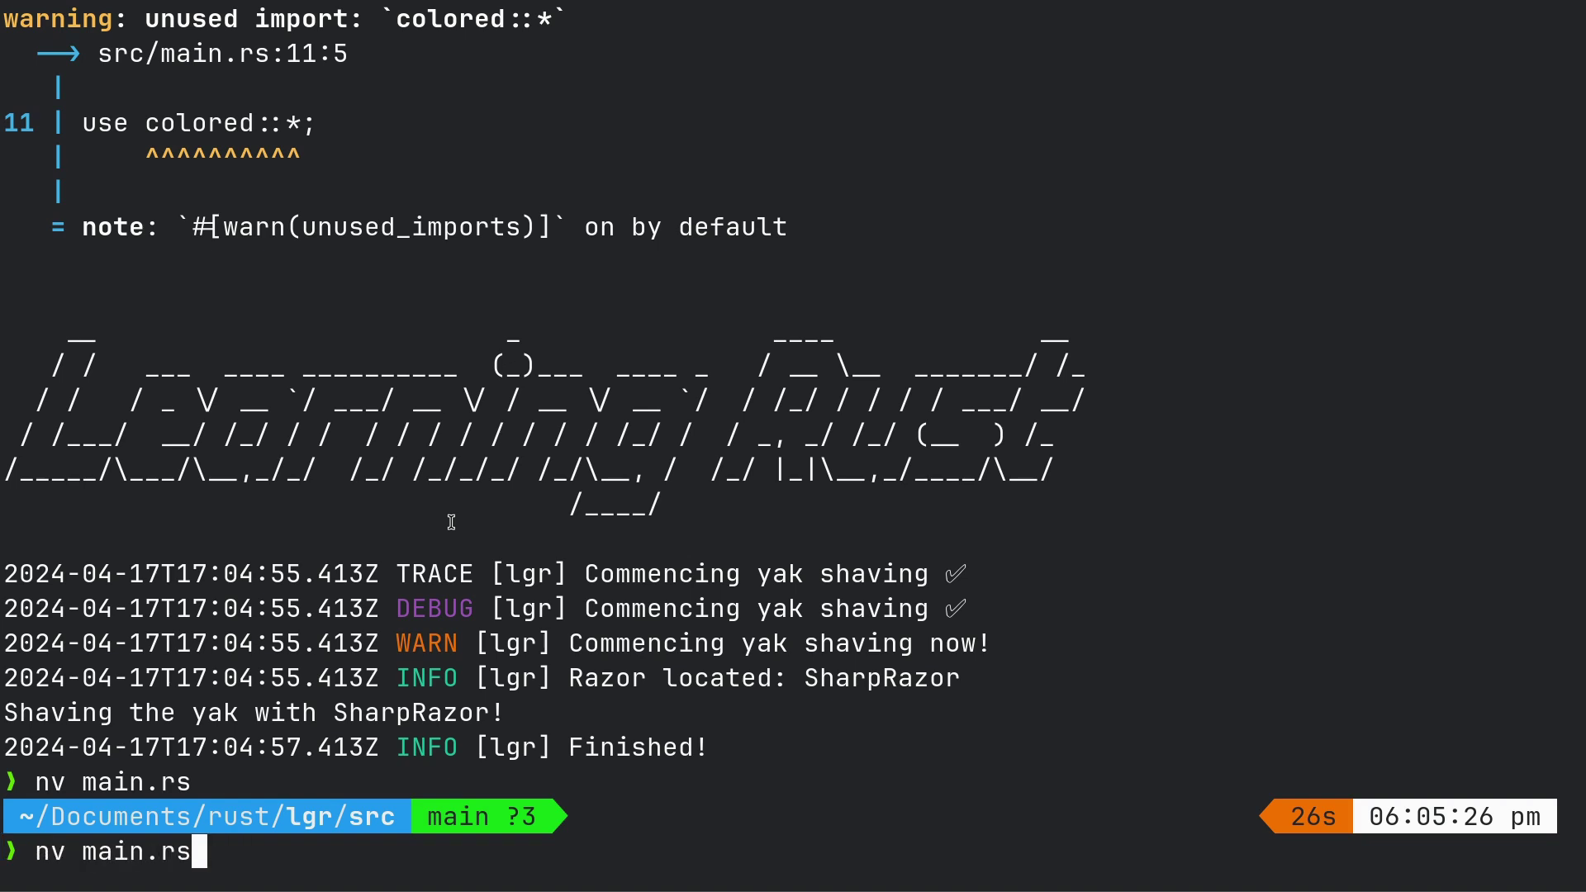
key("BackSpace")
key("BackSpace")
key("BackSpace")
type("cl")
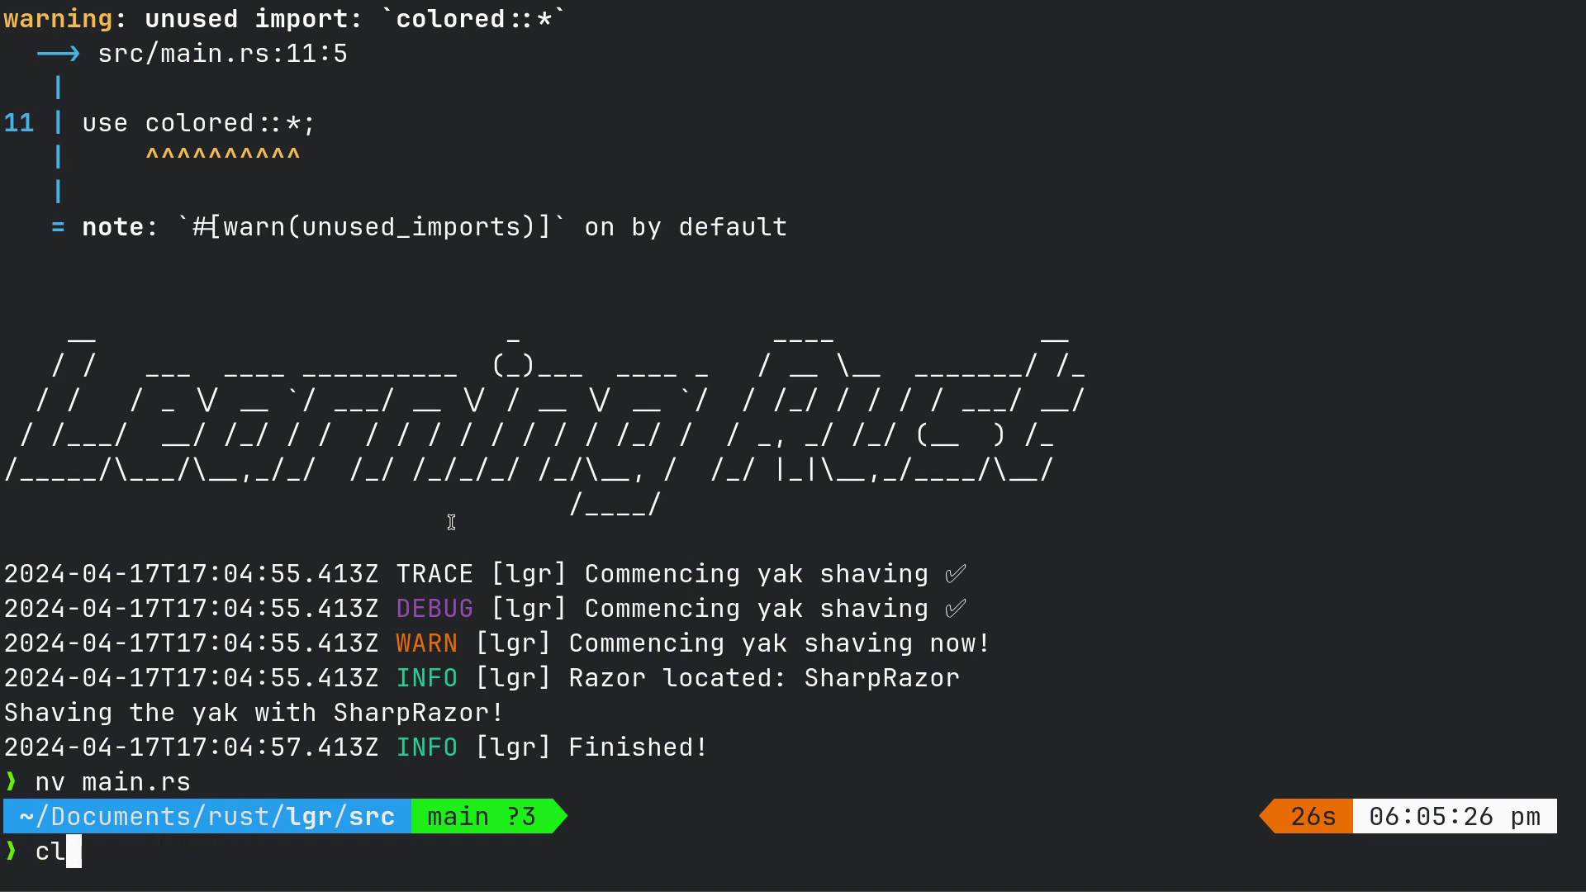
key("Return")
- Rerun 'cargo run -q' to show the green Learning Rust banner, then recall 'nv main.rs'
key("Up")
key("Up")
key("Return")
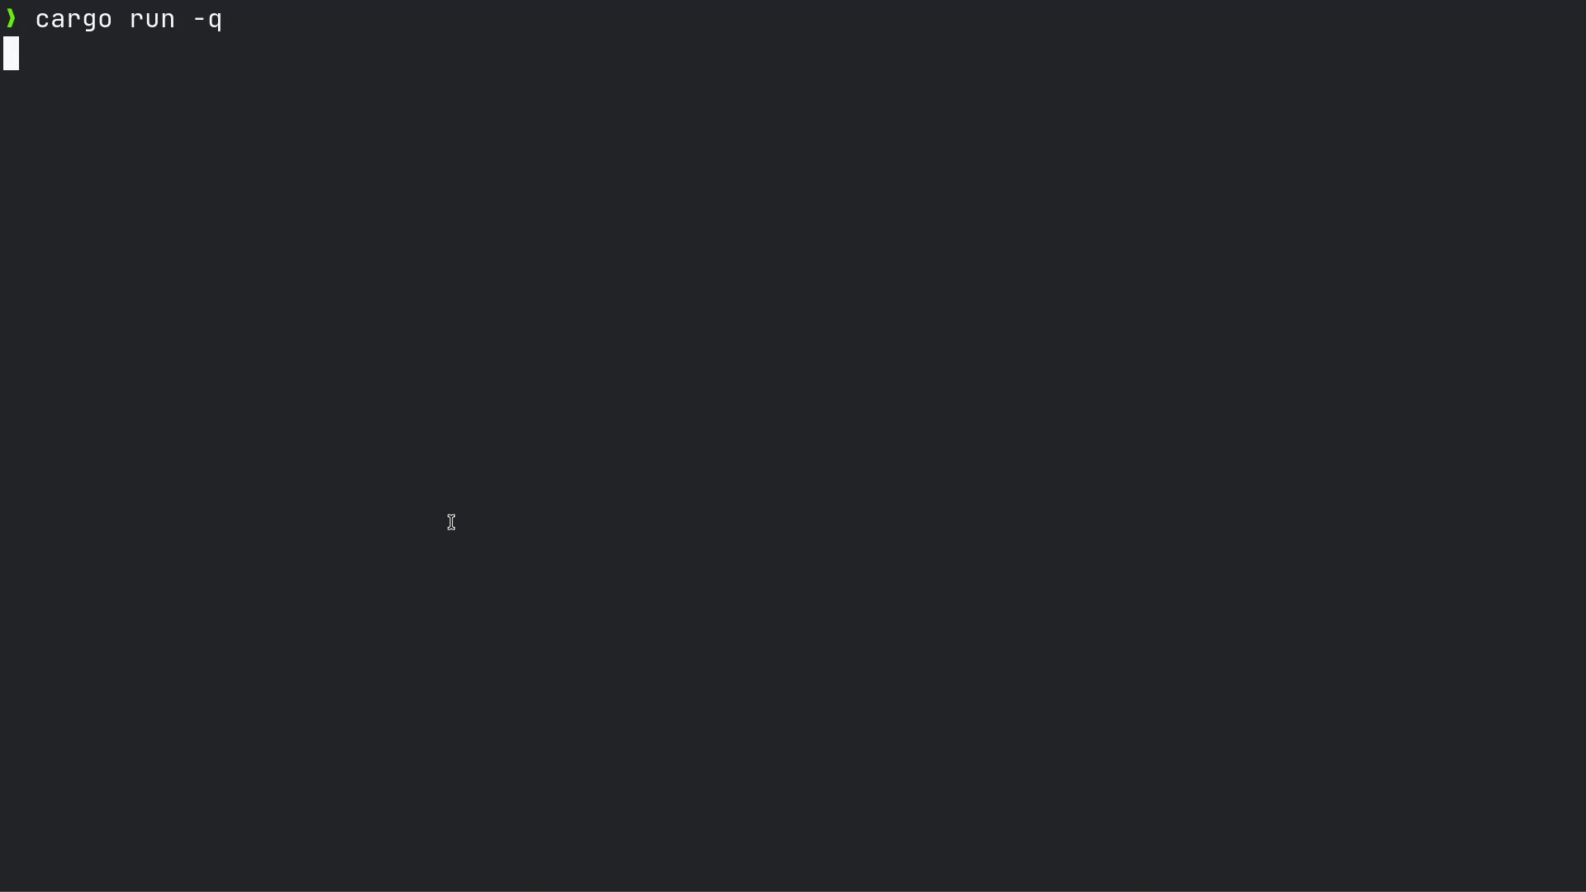
left_click_drag(1150, 261, 0, 83)
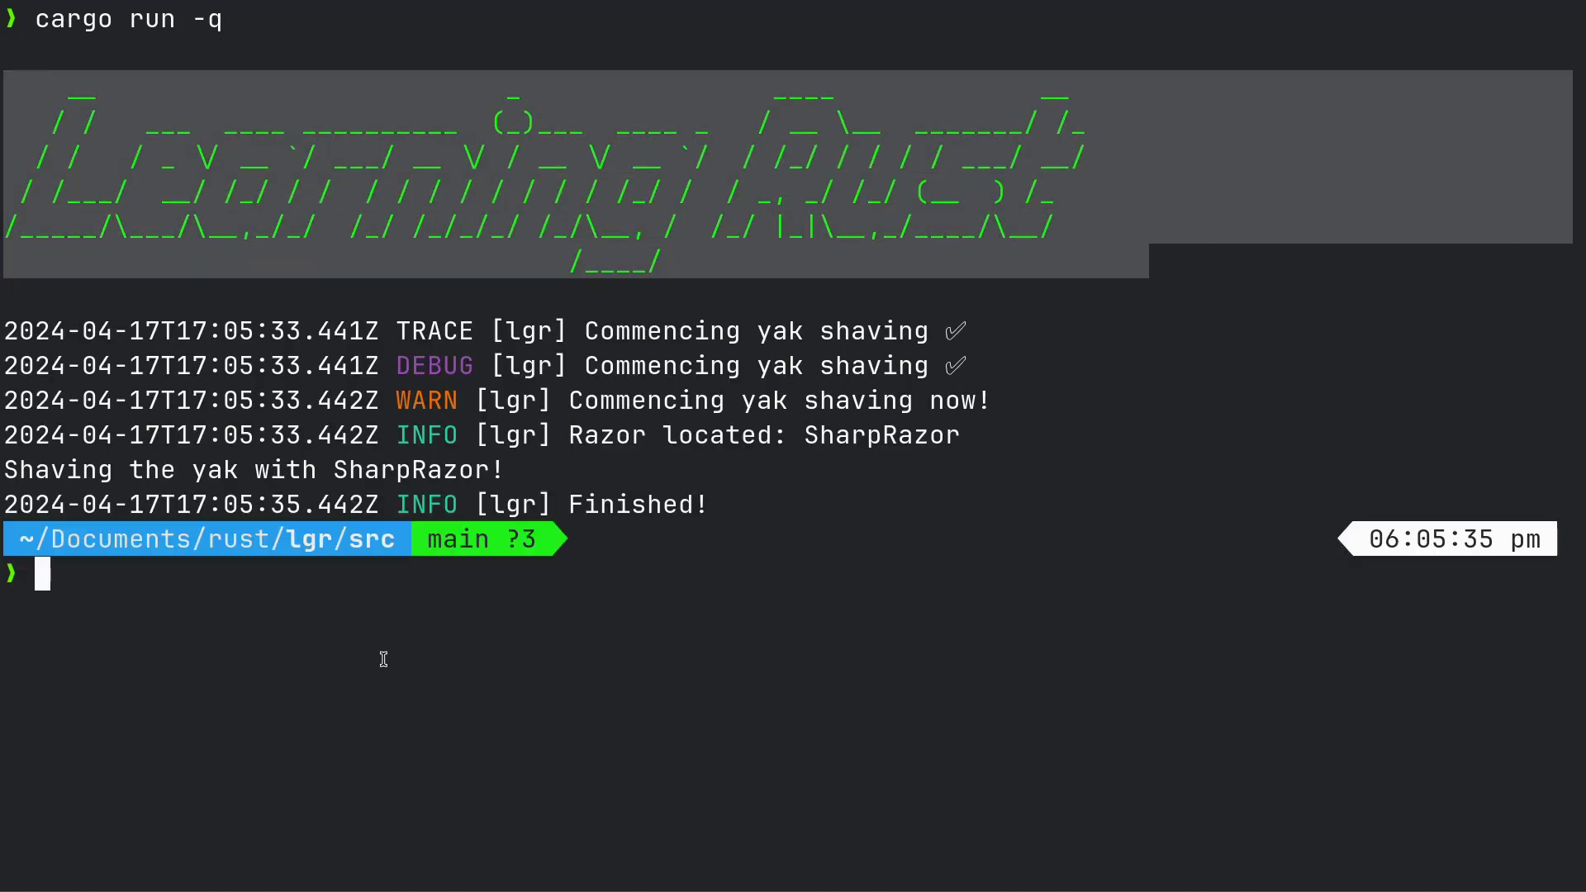
key("Up")
key("Up")
key("Up")
- Reopen main.rs and select the "{}" format string and the .green() call
key("Return")
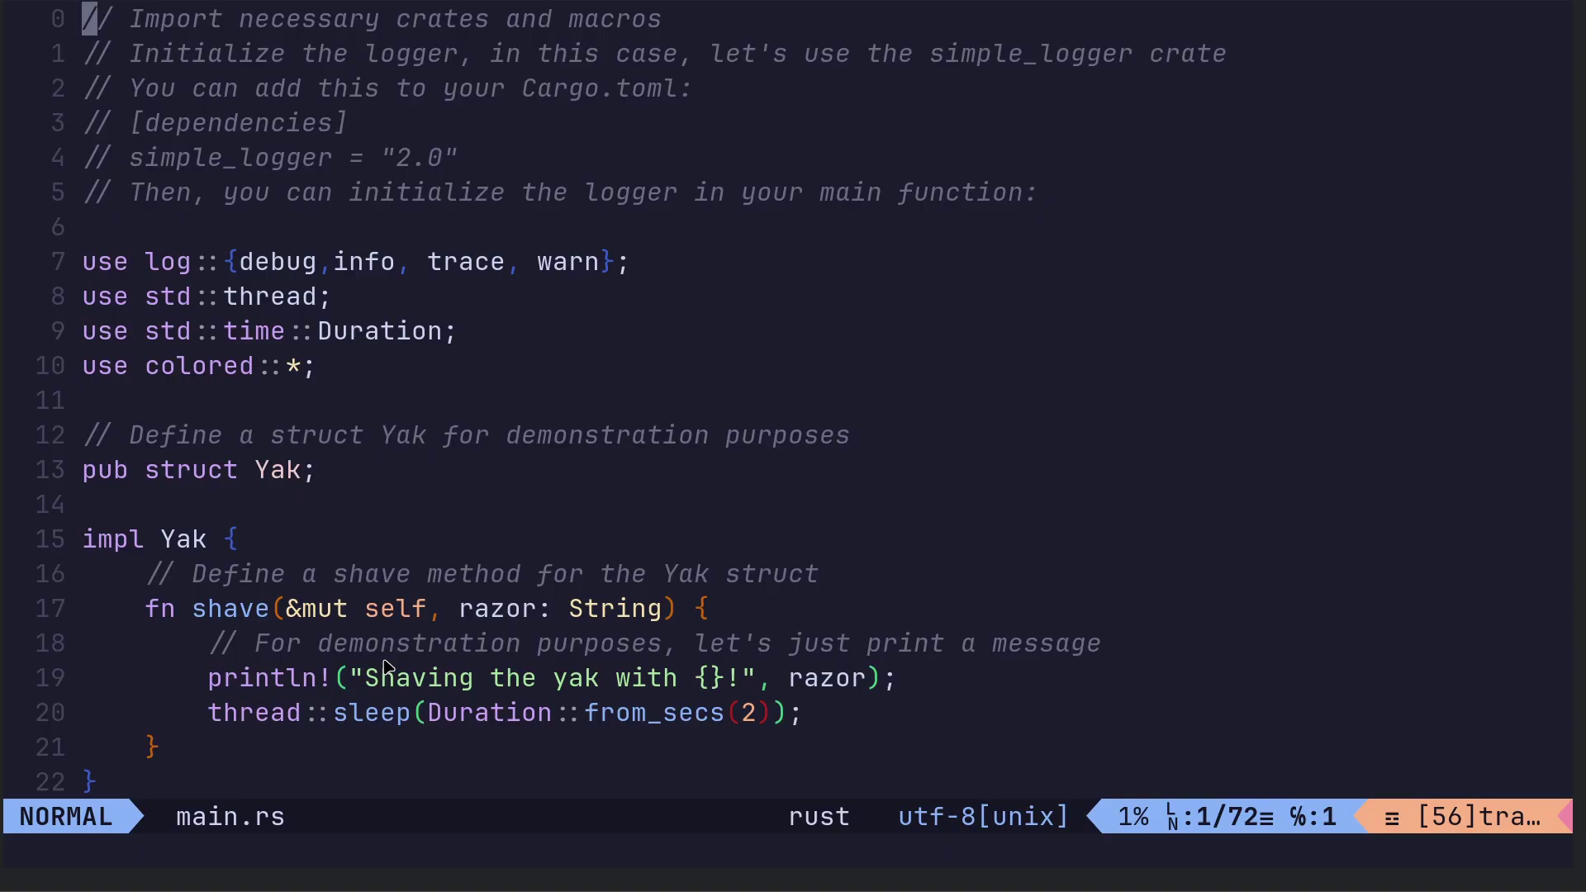
scroll(455, 657, "down", 10)
scroll(455, 658, "down", 3)
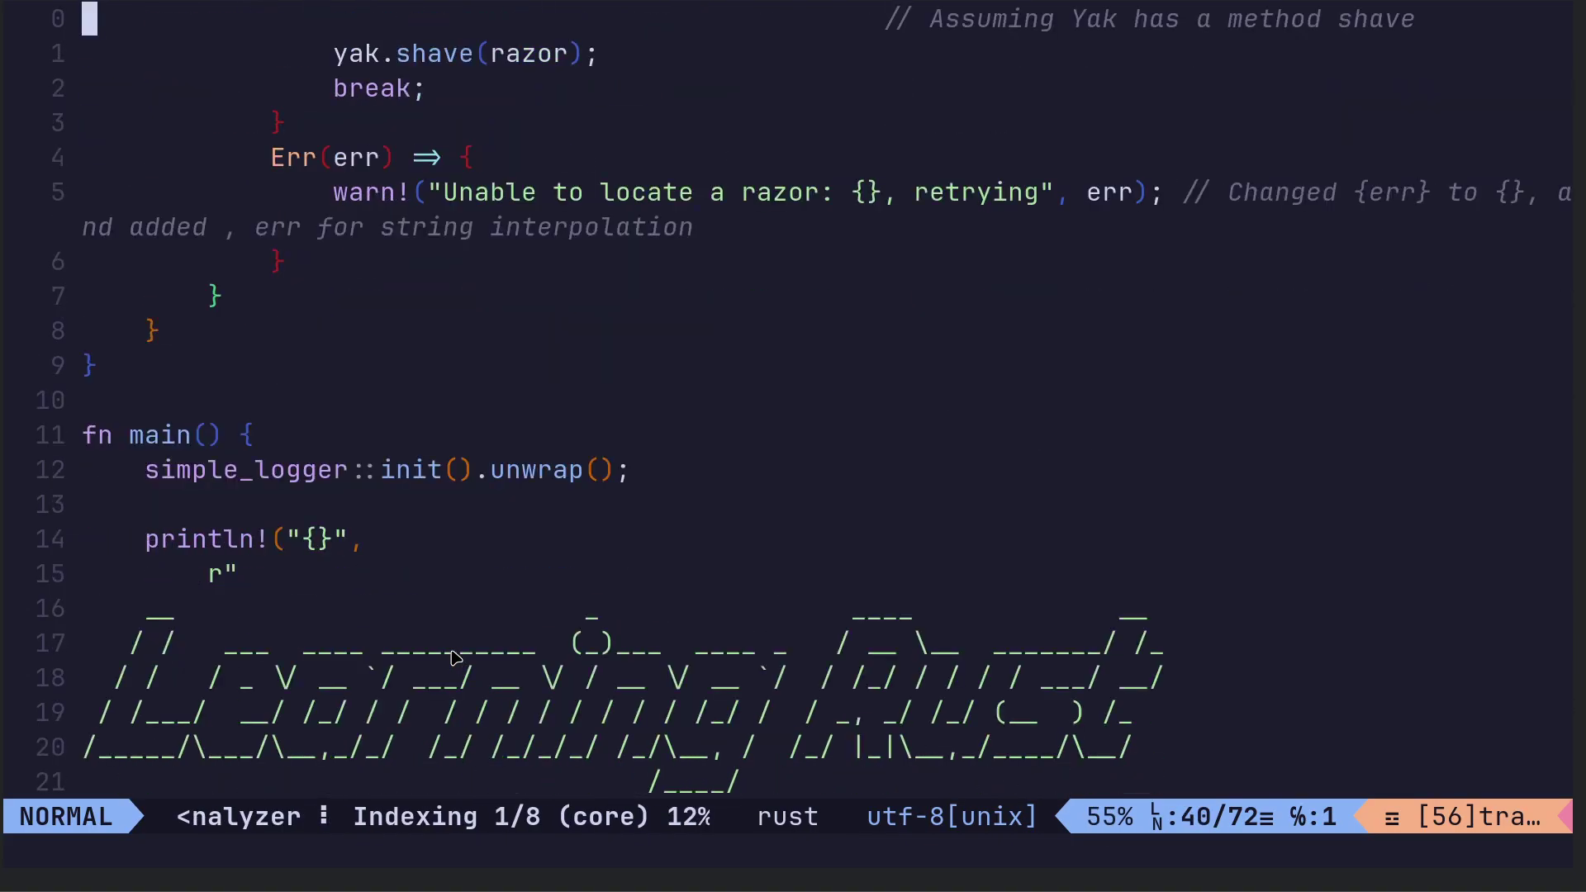
scroll(455, 658, "down", 3)
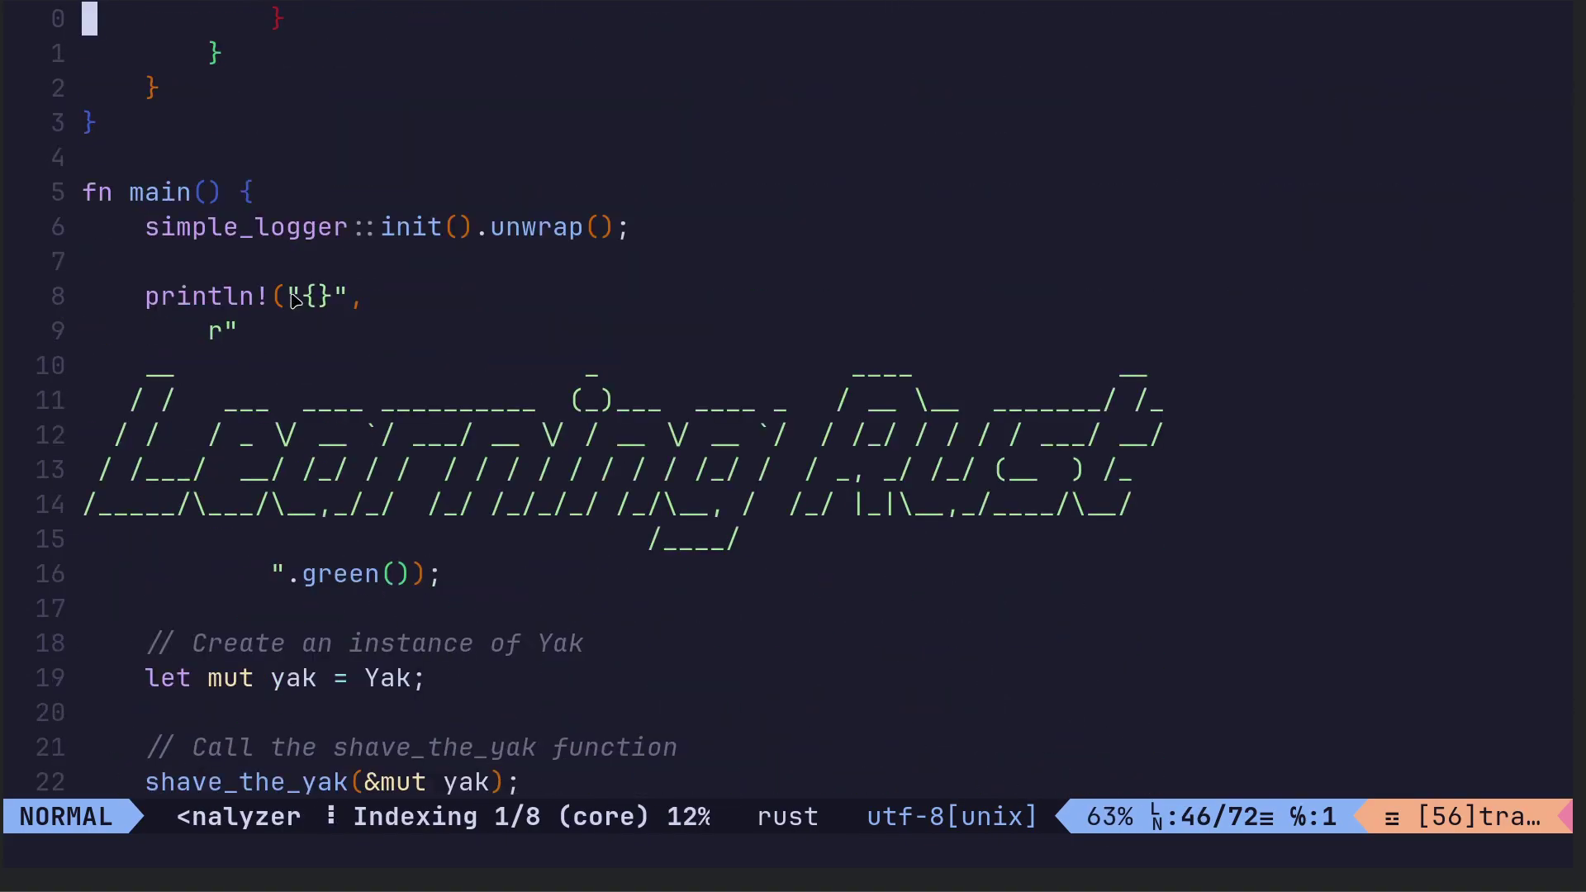
left_click_drag(292, 296, 352, 303)
left_click(356, 312)
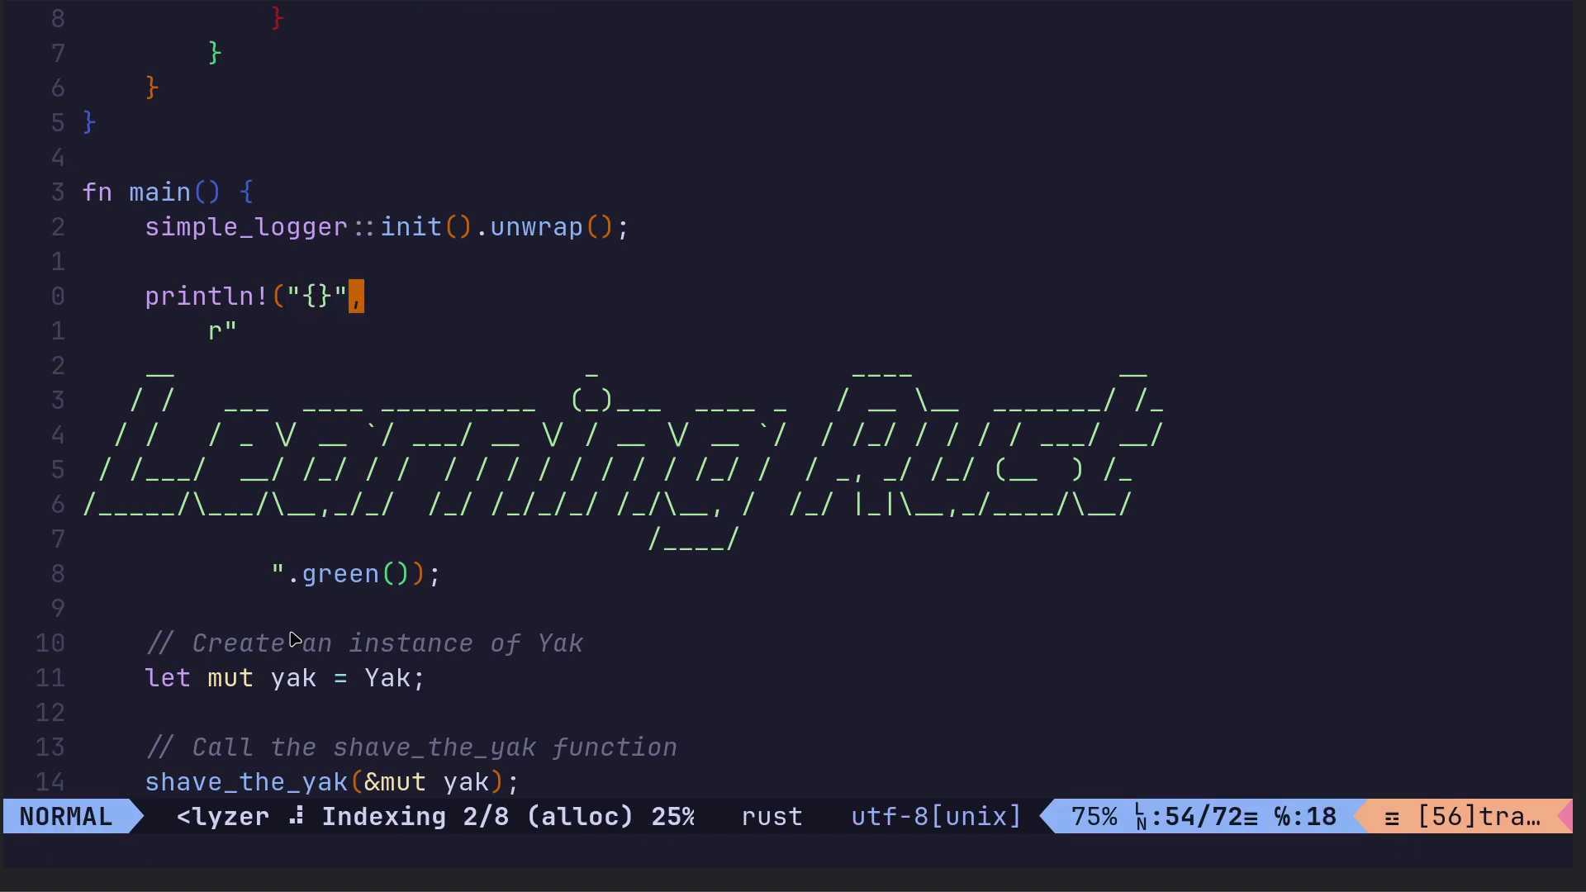
left_click_drag(293, 574, 421, 577)
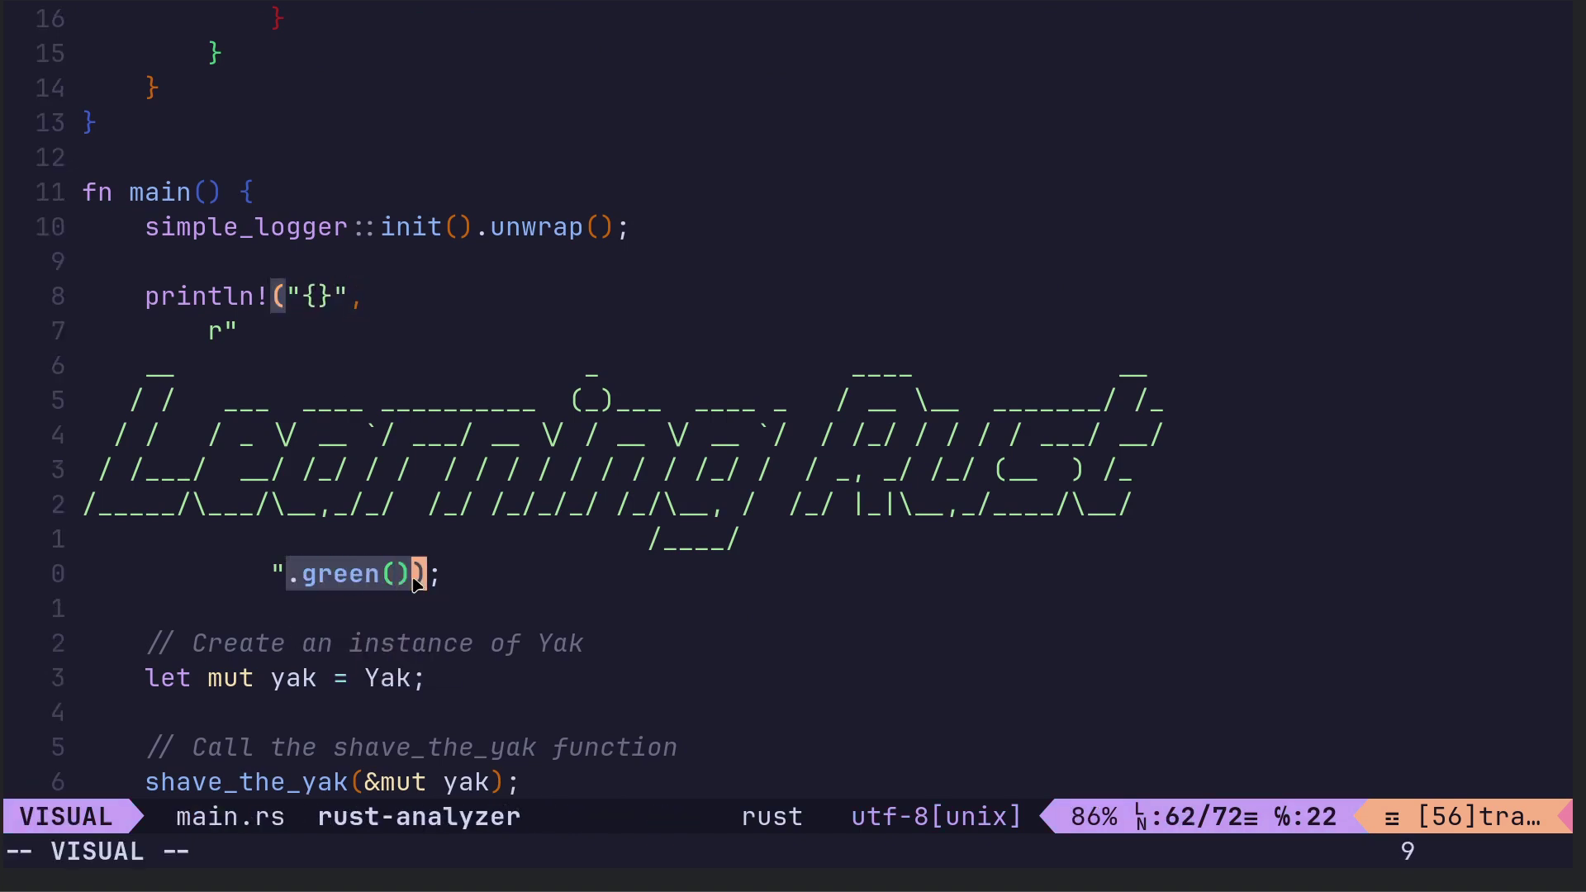
left_click(577, 592)
scroll(576, 593, "down", 2)
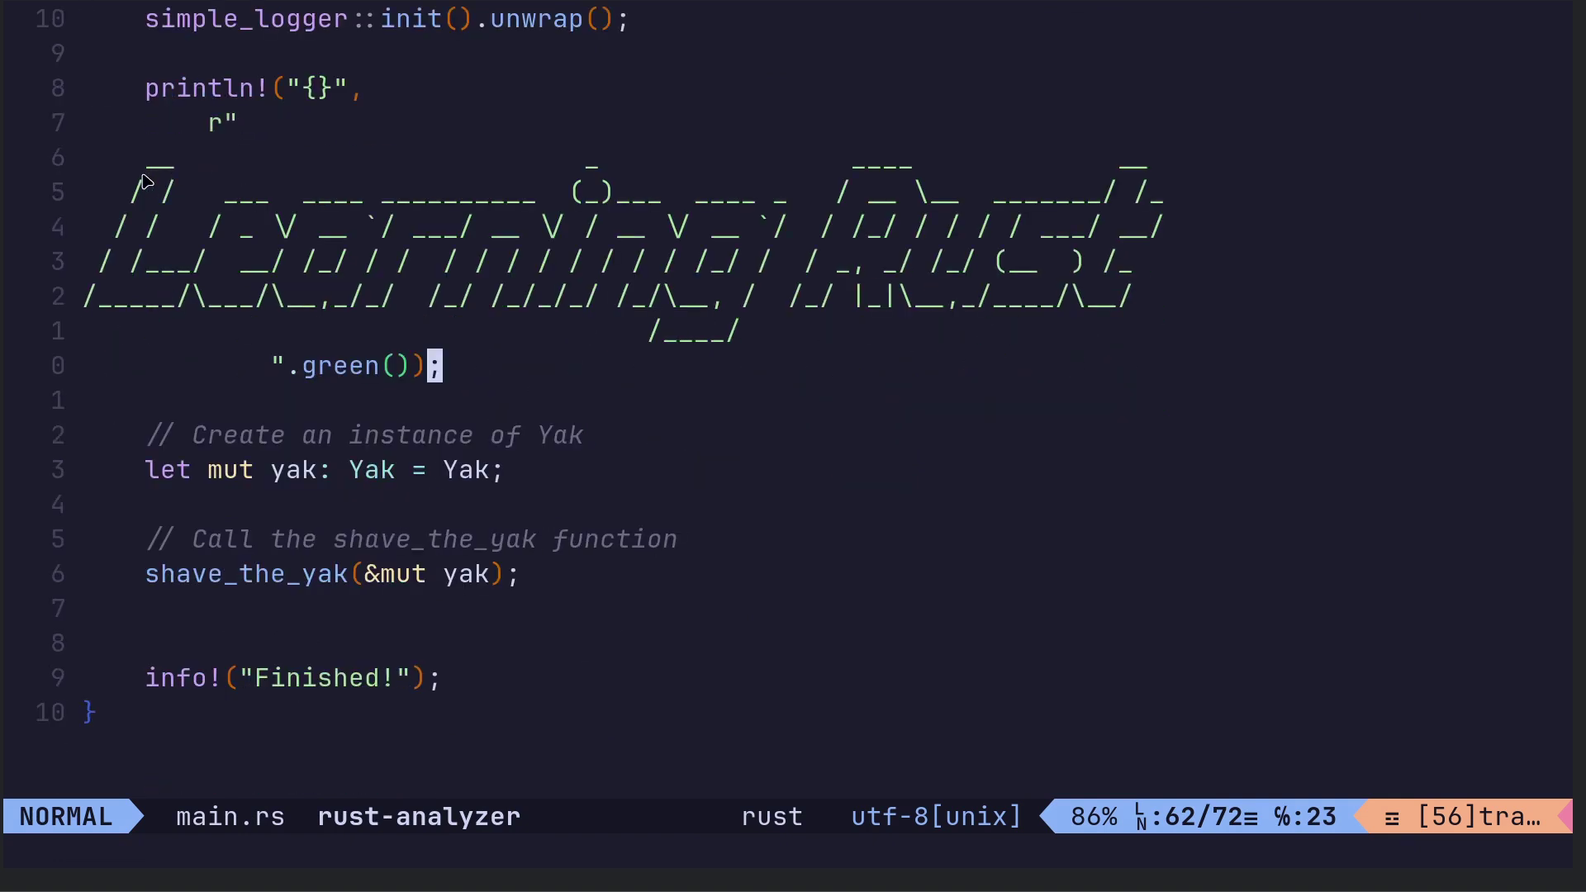
left_click(215, 128)
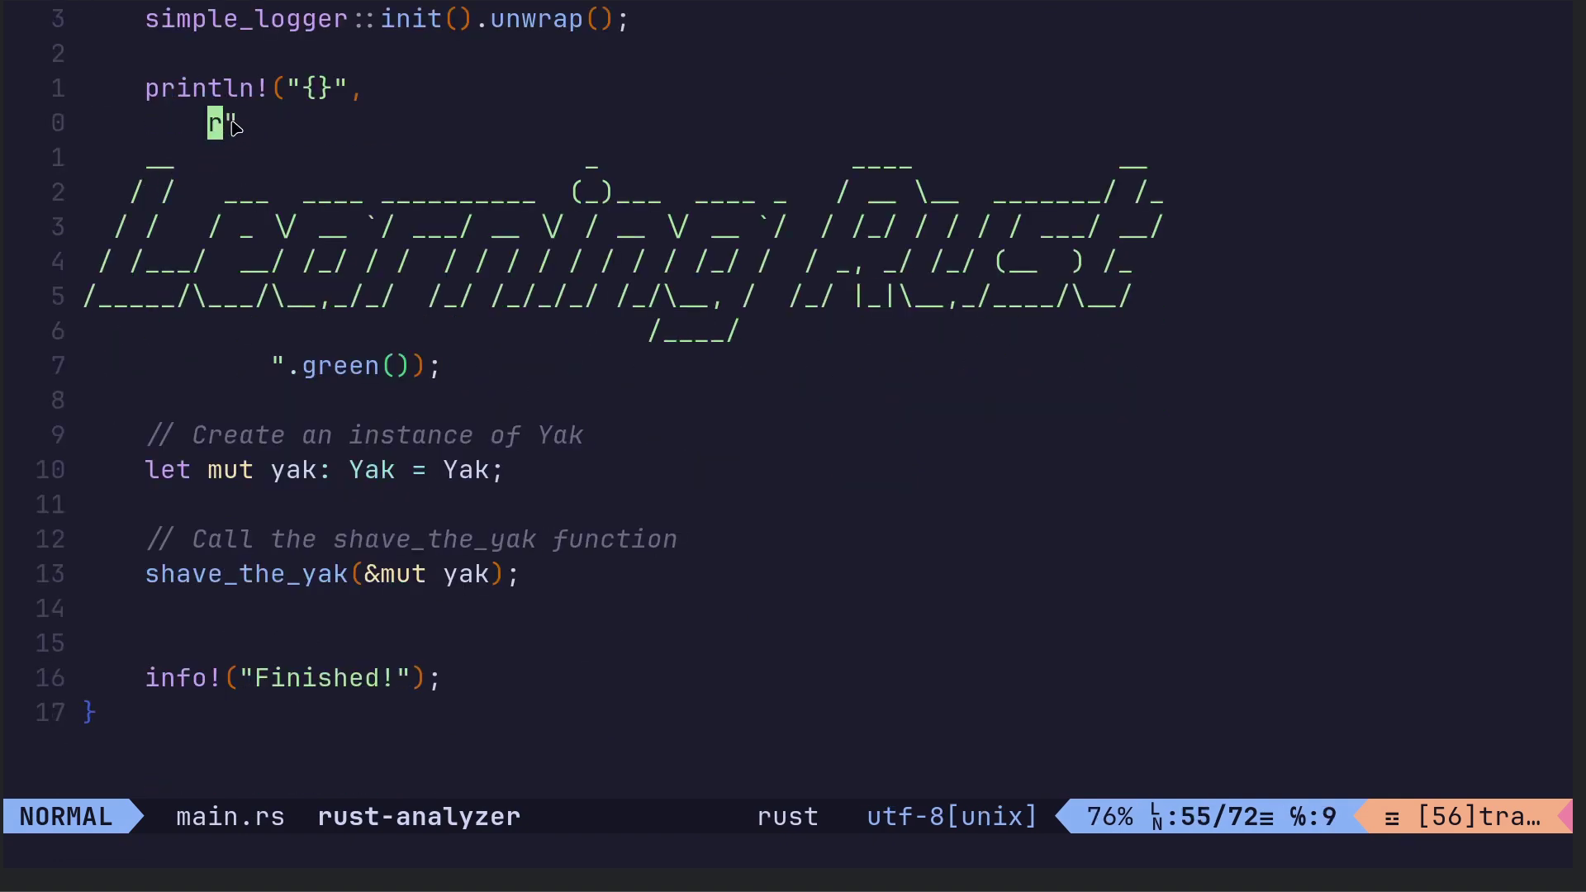
left_click(233, 124)
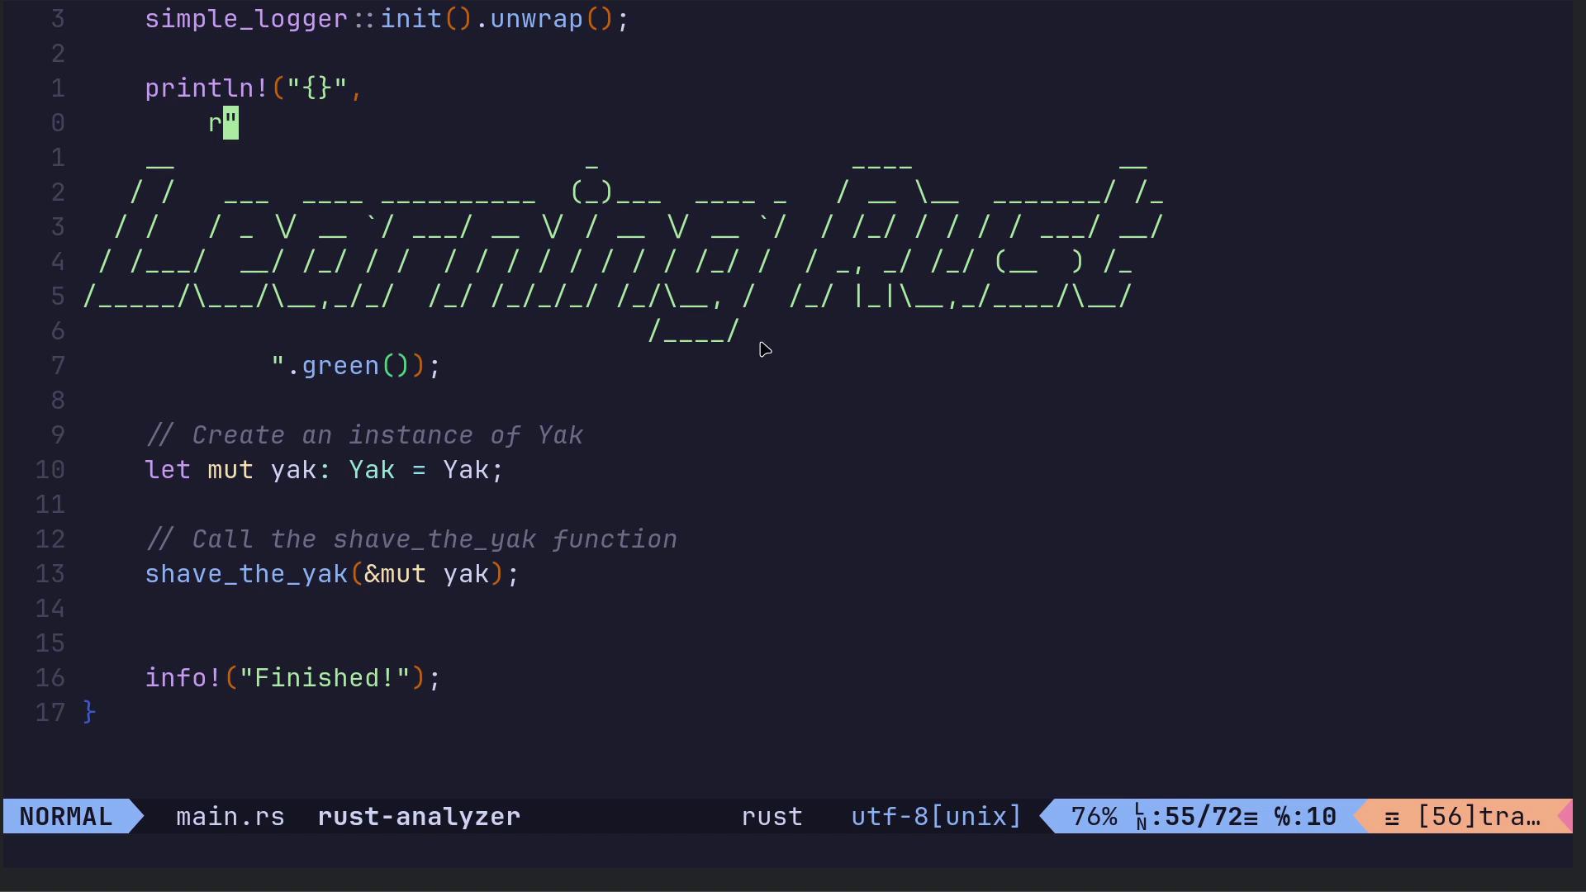
- Add and then remove four spaces before the banner's first line, and save main.rs
left_click(140, 158)
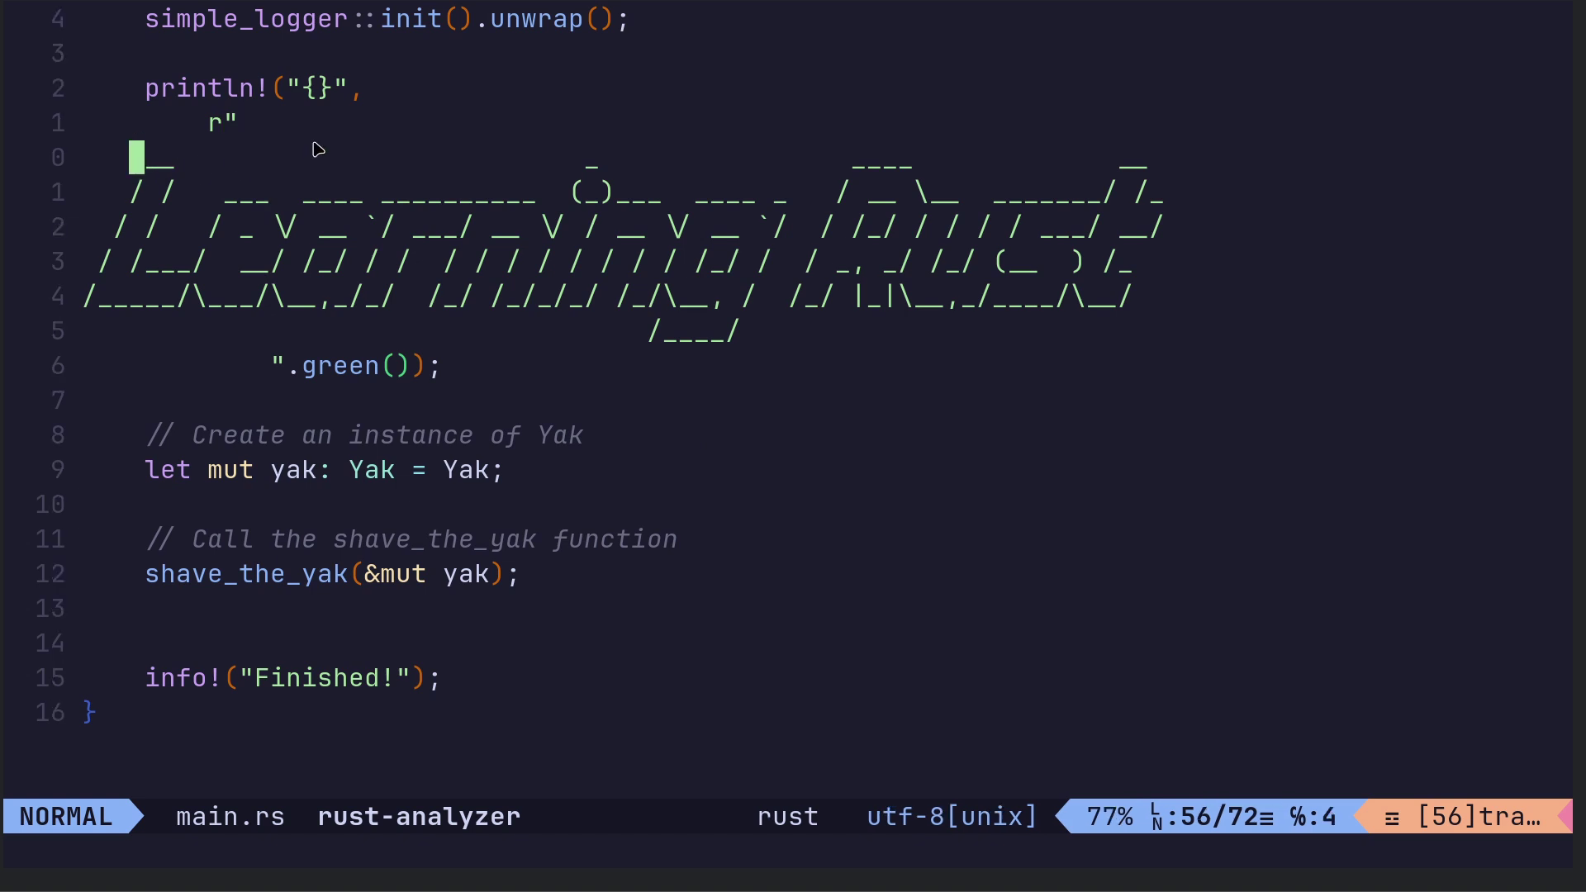
key("l")
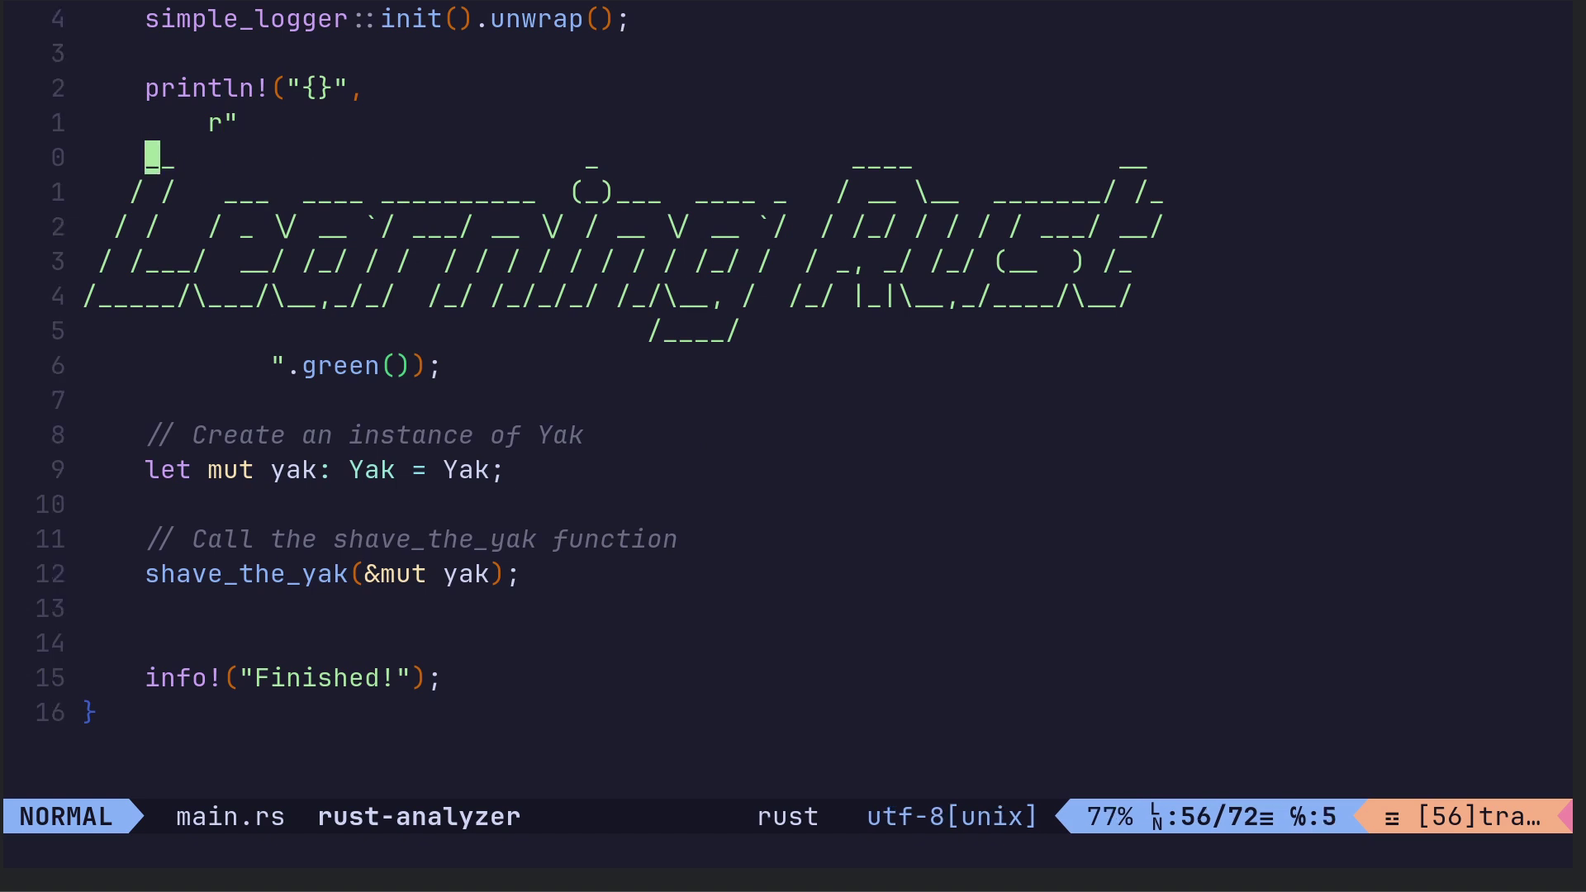
key("i")
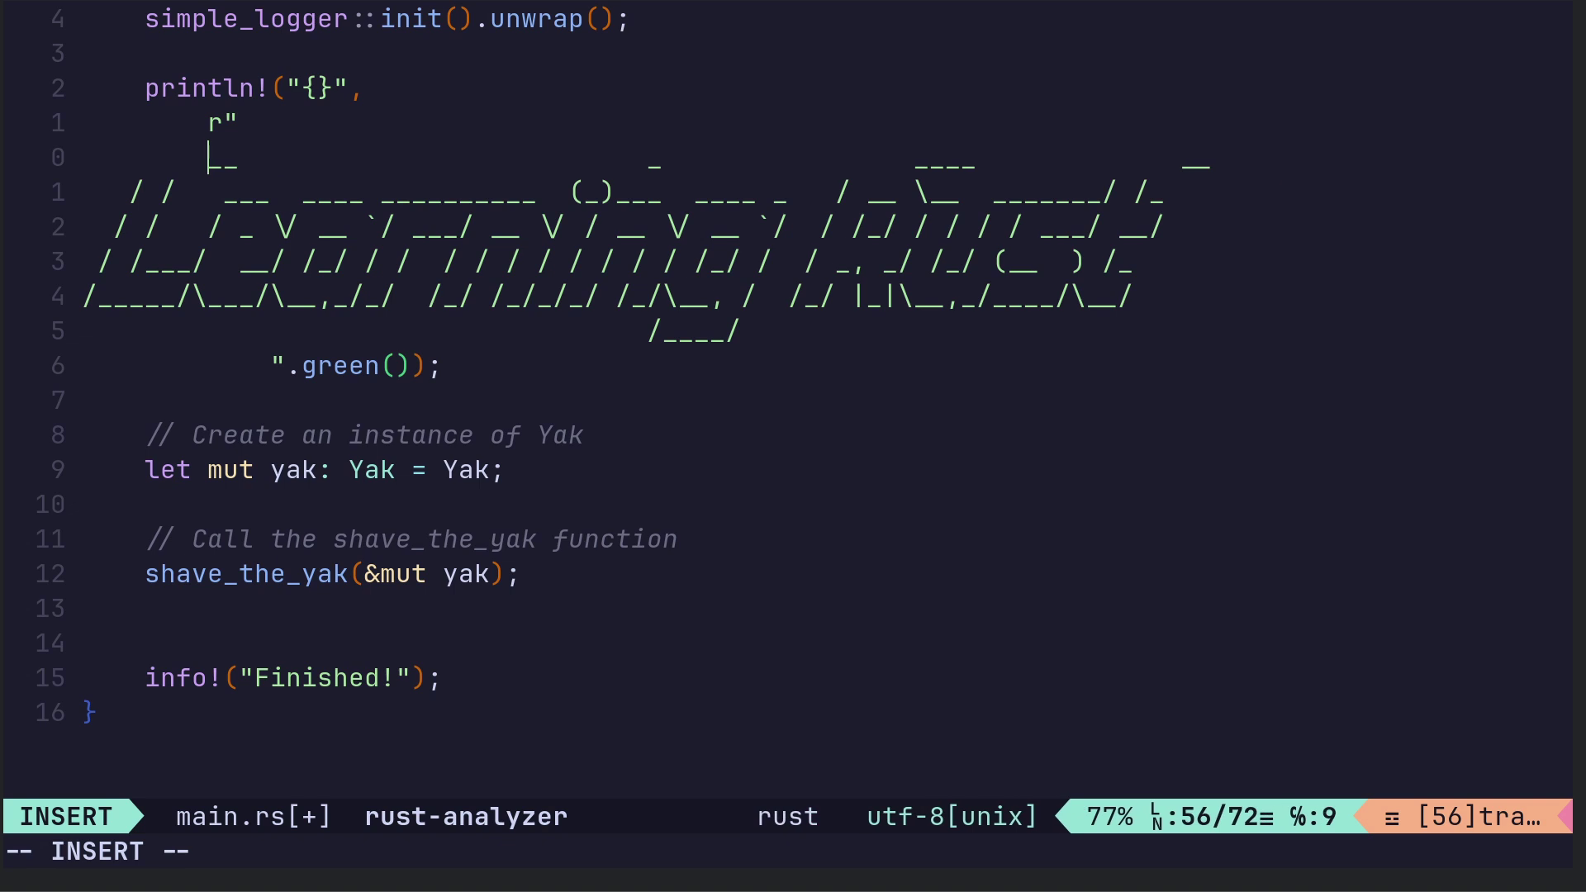
key("BackSpace")
key("Escape")
key("colon")
key("w")
key("Return")
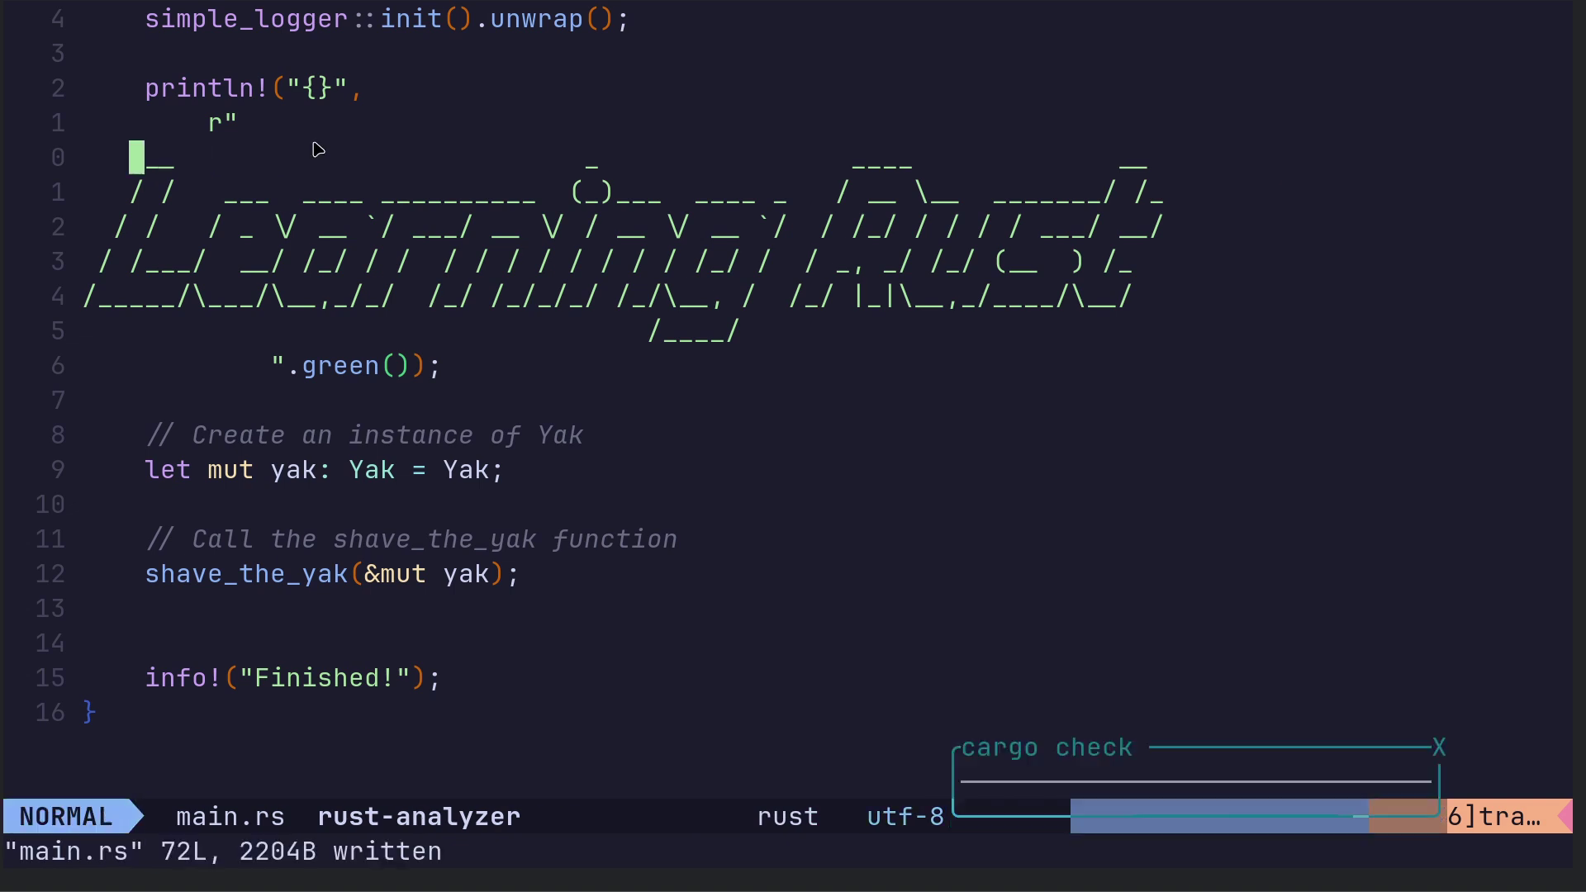
- Move down through the code, exit Vim with ZZ, and clear the recalled prompt
key("j")
key("braceright")
key("j")
key("j")
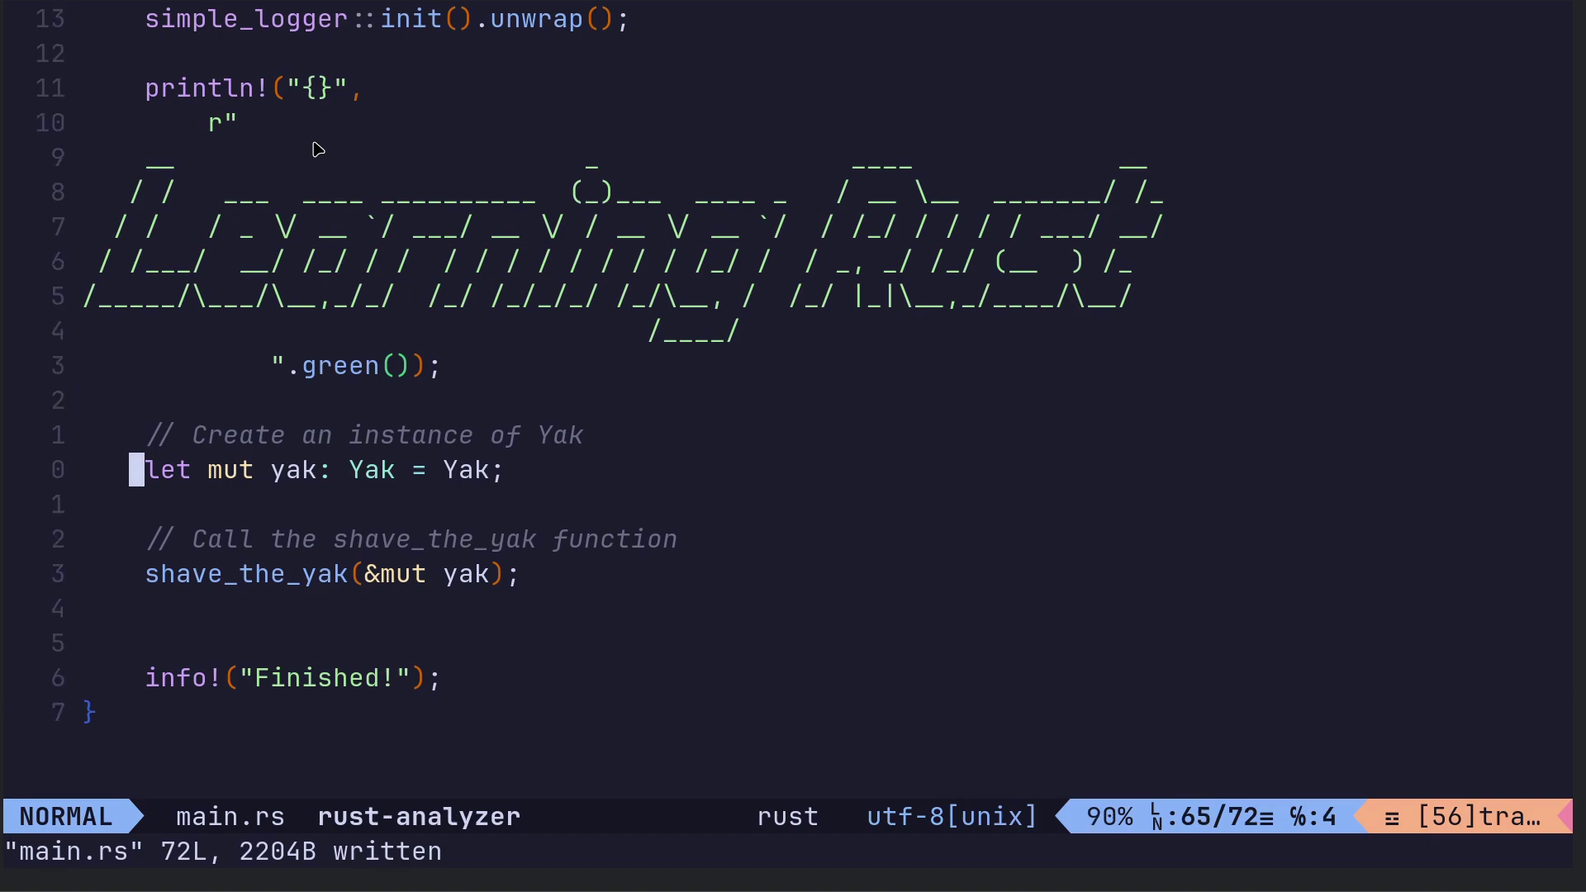
key("j")
key("j")
key("j")
key("Z")
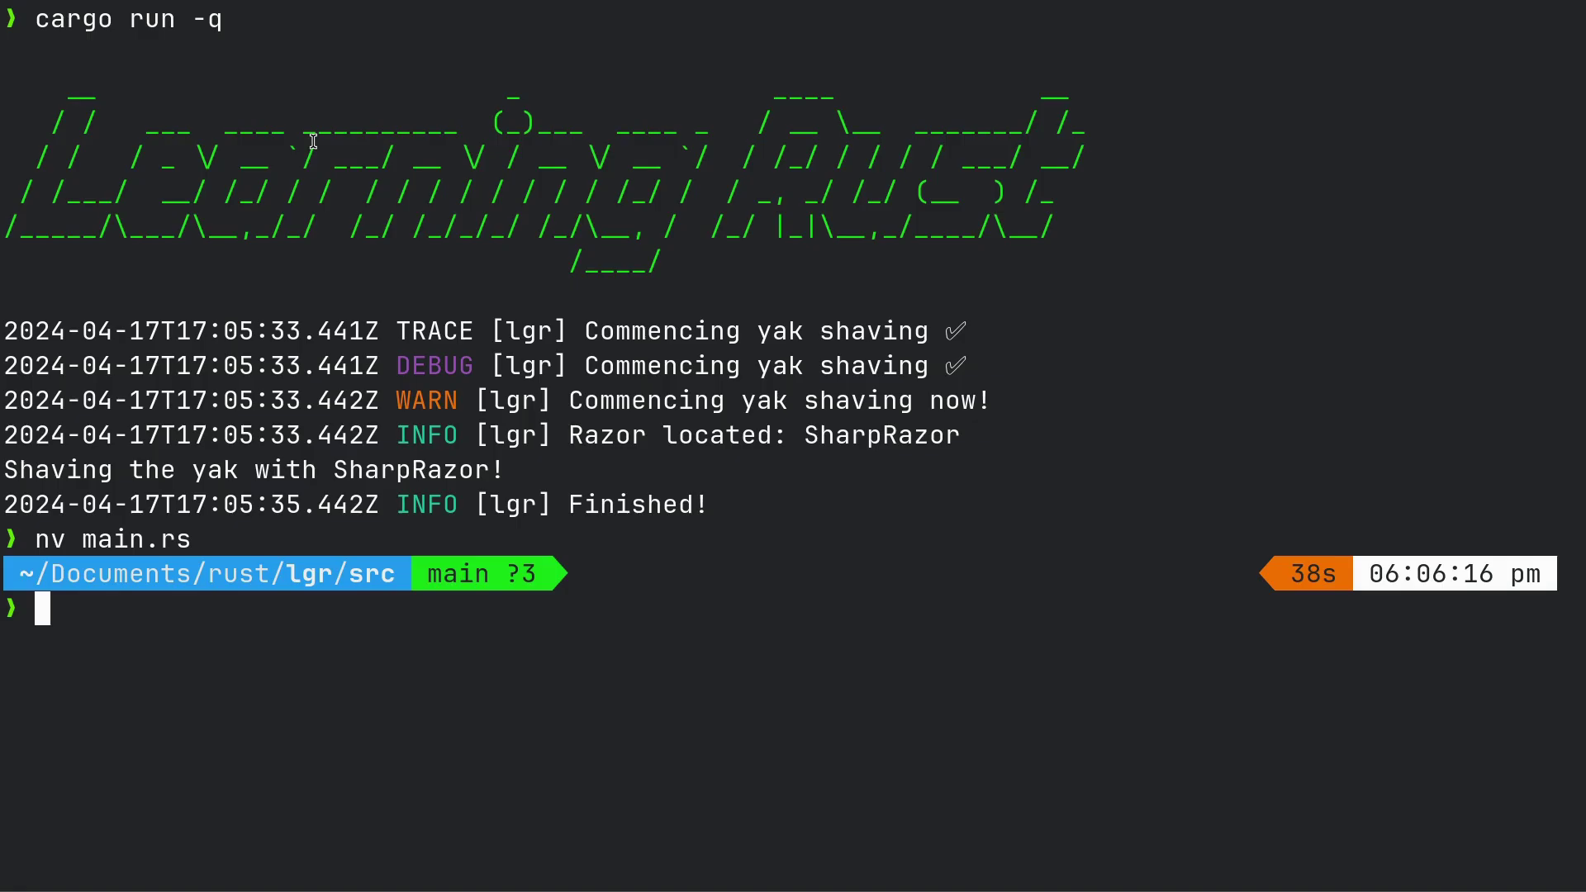
key("Up")
key("Down")
- In the browser's log README, highlight the sentence about choosing a logging implementation
key("alt+Tab")
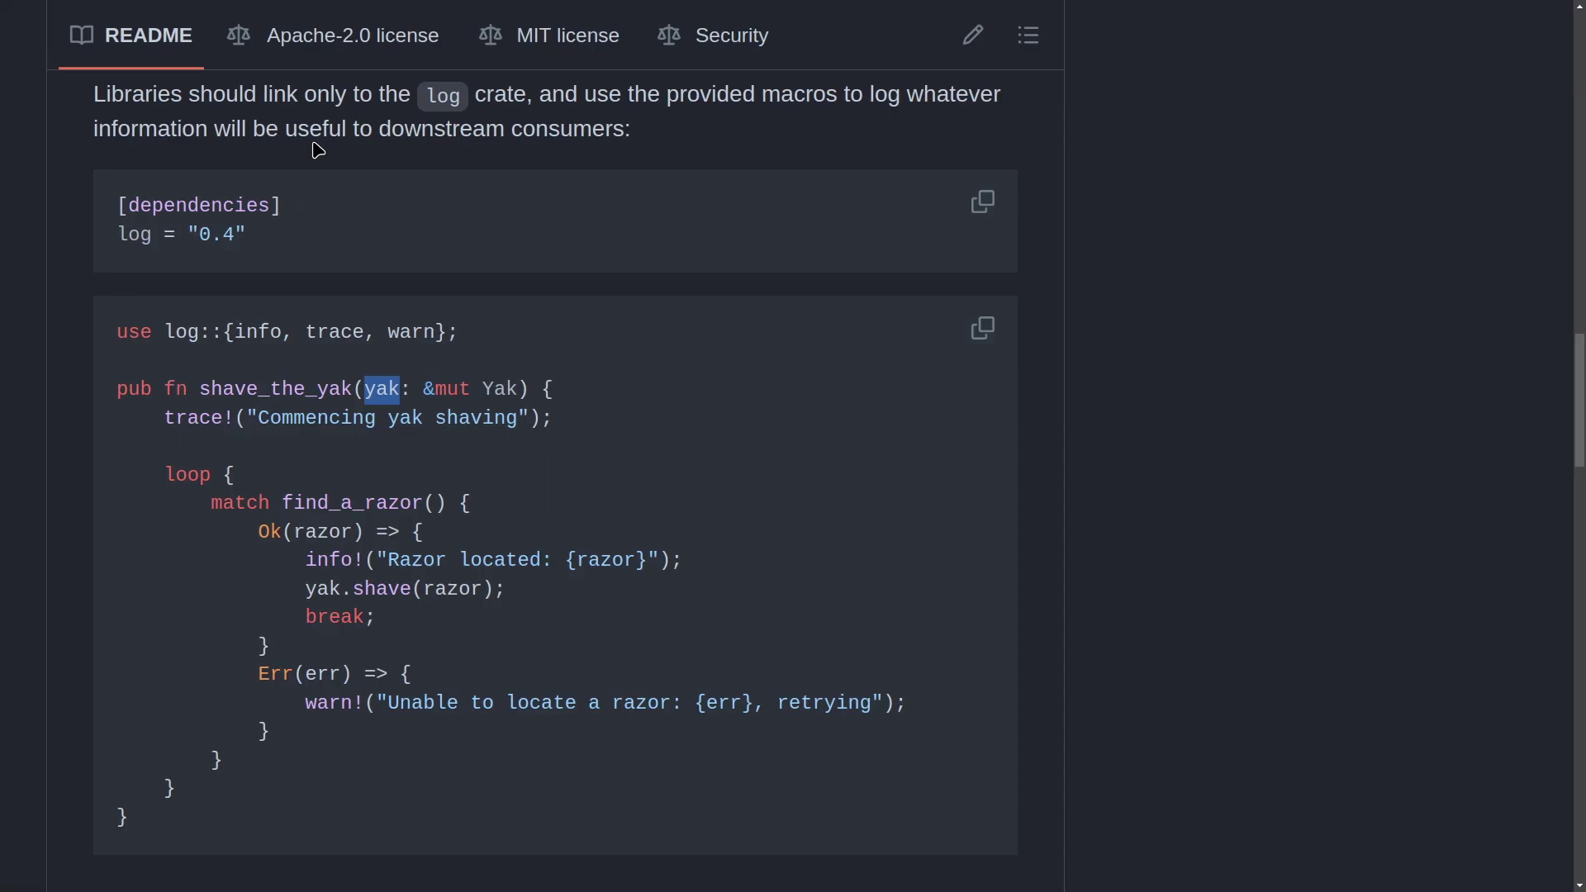
scroll(315, 324, "up", 3)
scroll(315, 325, "up", 5)
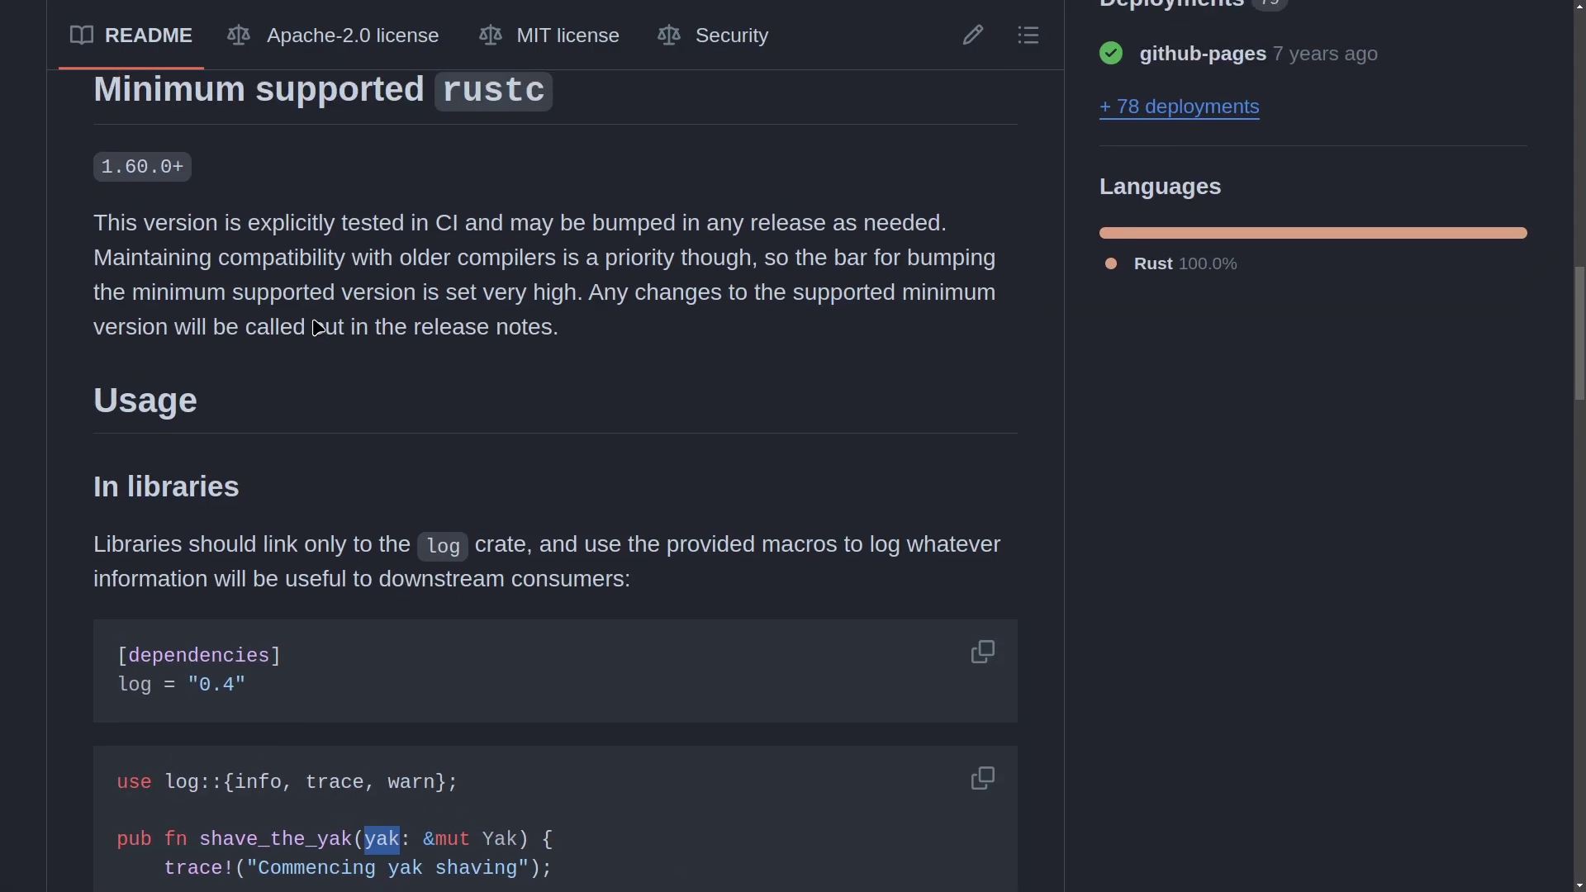
scroll(316, 324, "up", 5)
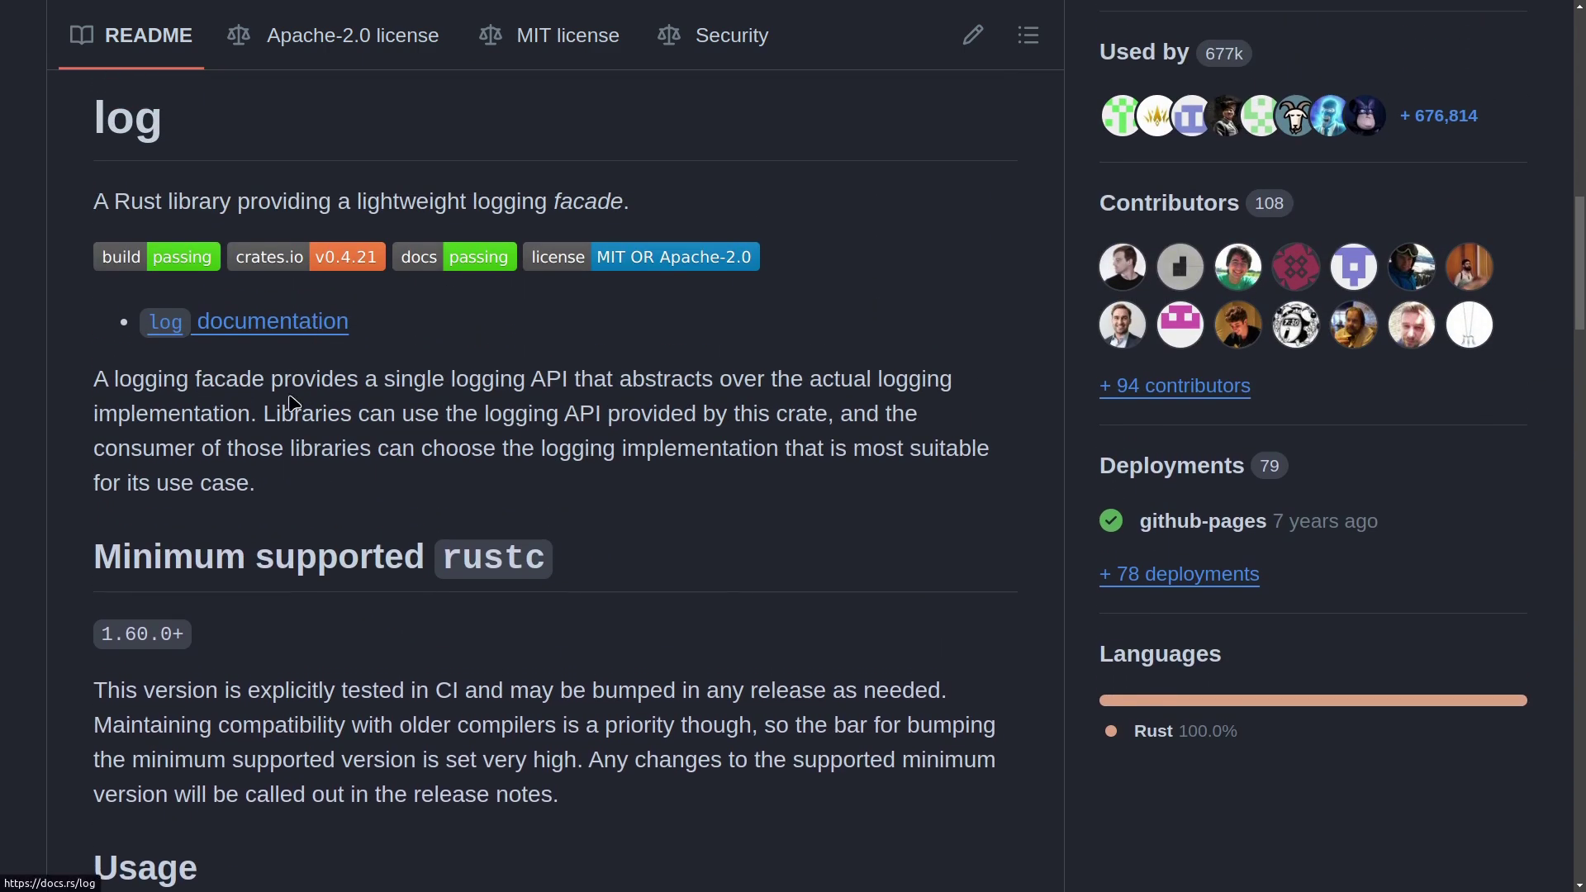
left_click_drag(274, 413, 518, 441)
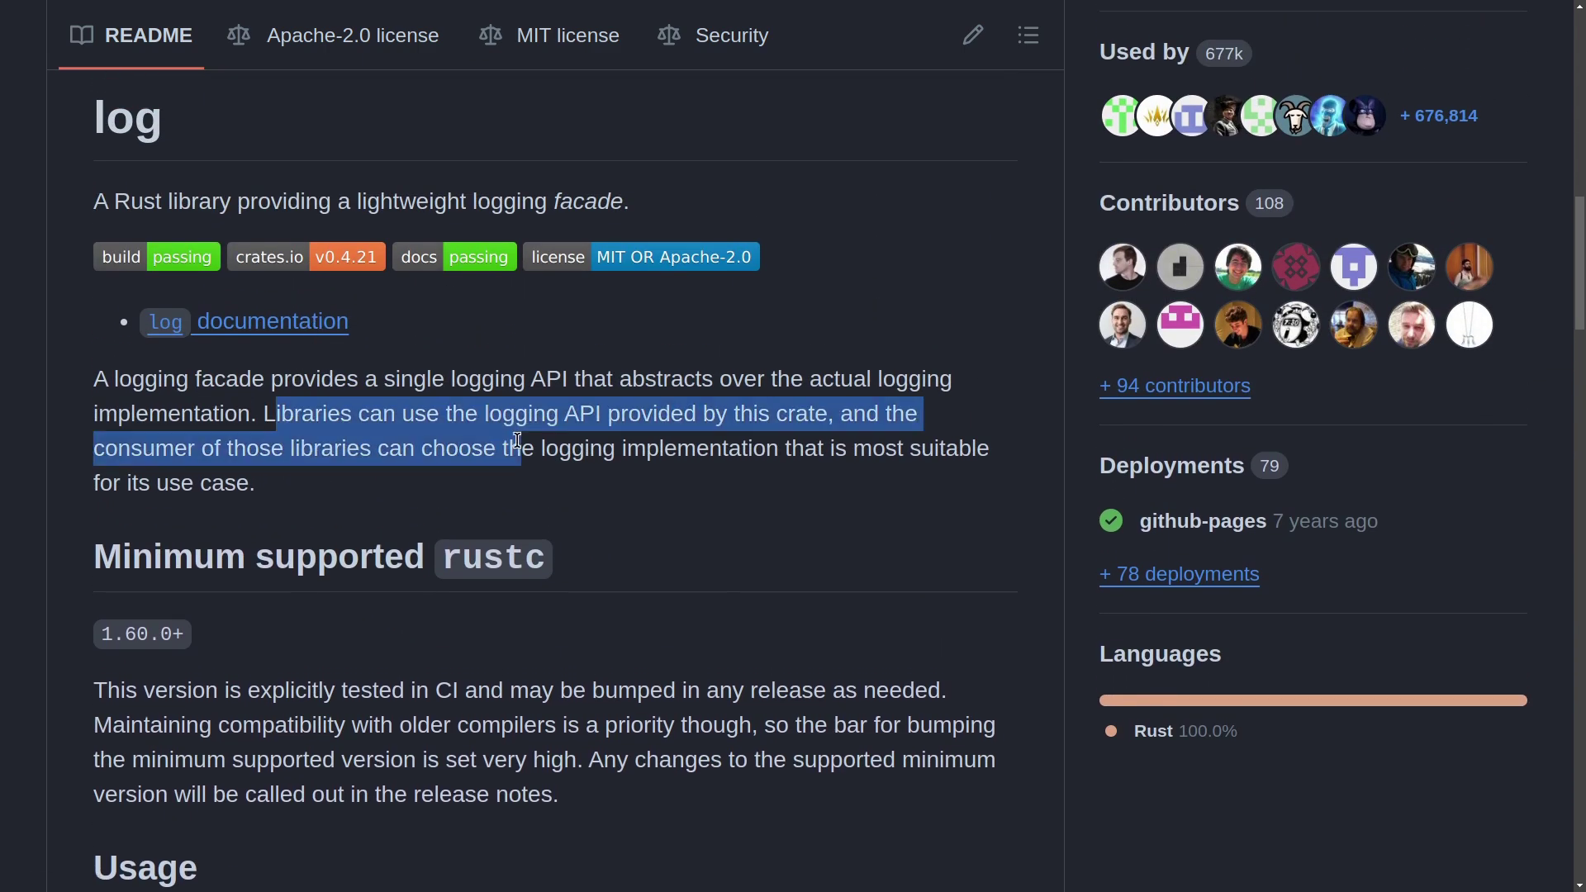
left_click(518, 471)
scroll(496, 533, "up", 5)
scroll(479, 570, "up", 5)
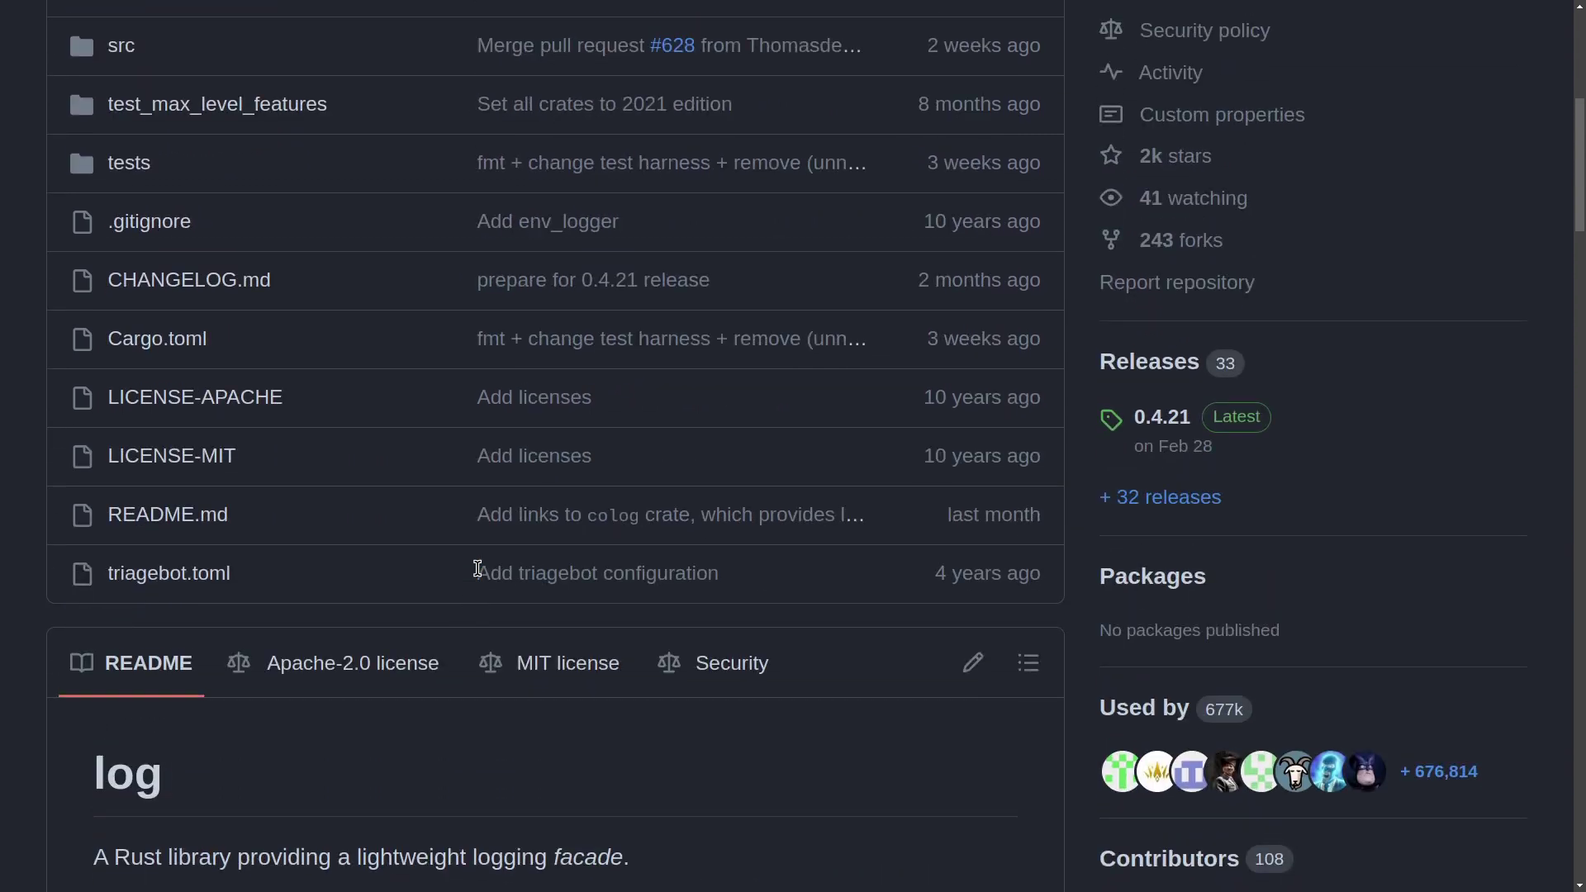
scroll(479, 571, "up", 1)
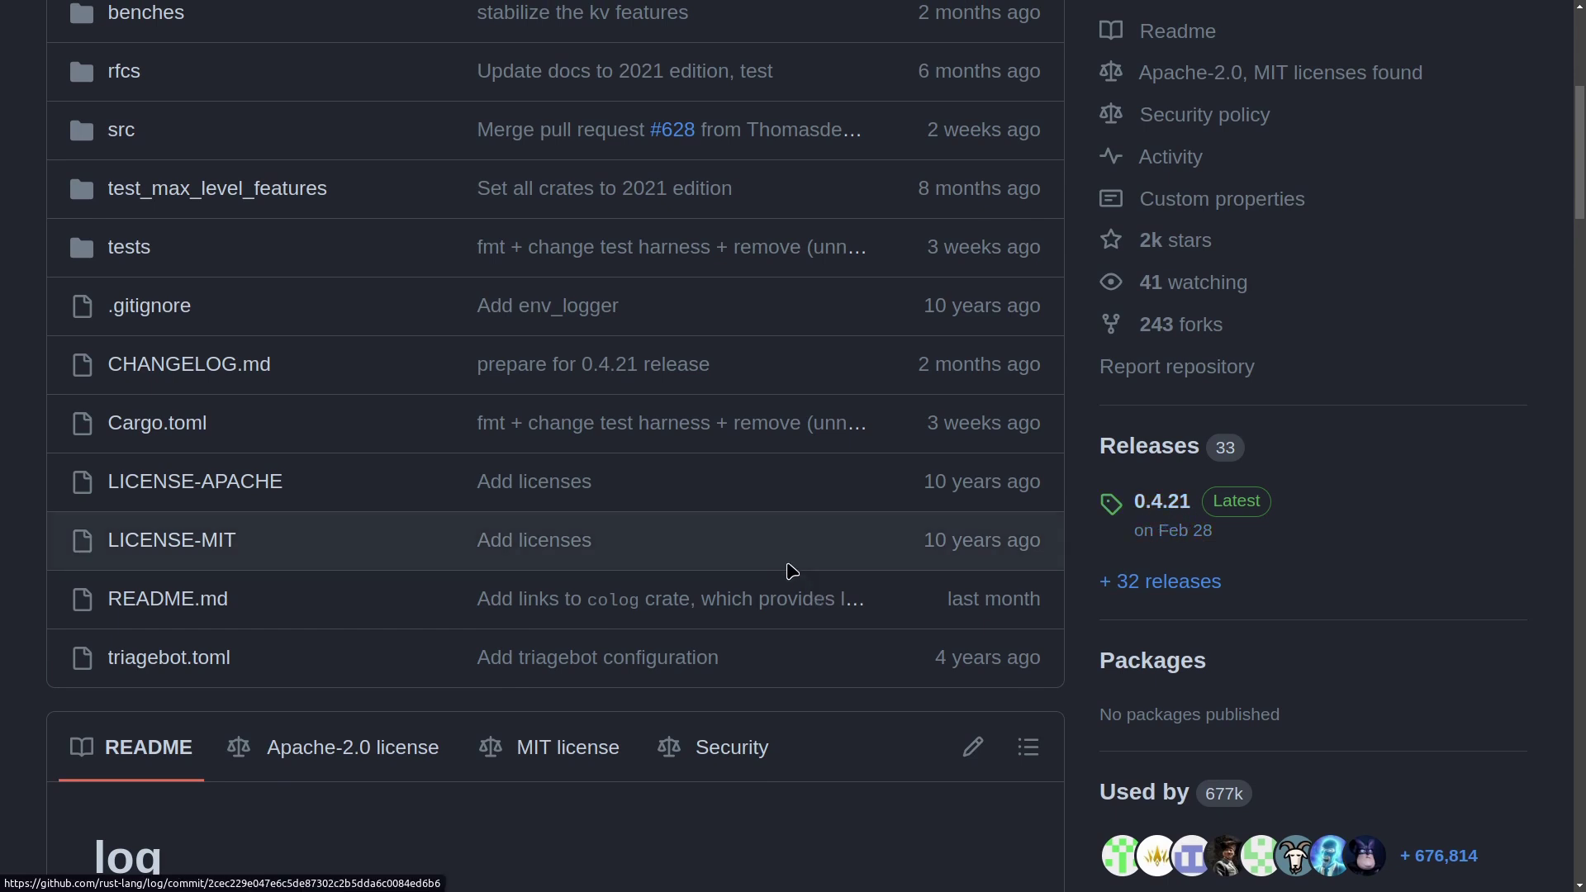
scroll(790, 571, "up", 2)
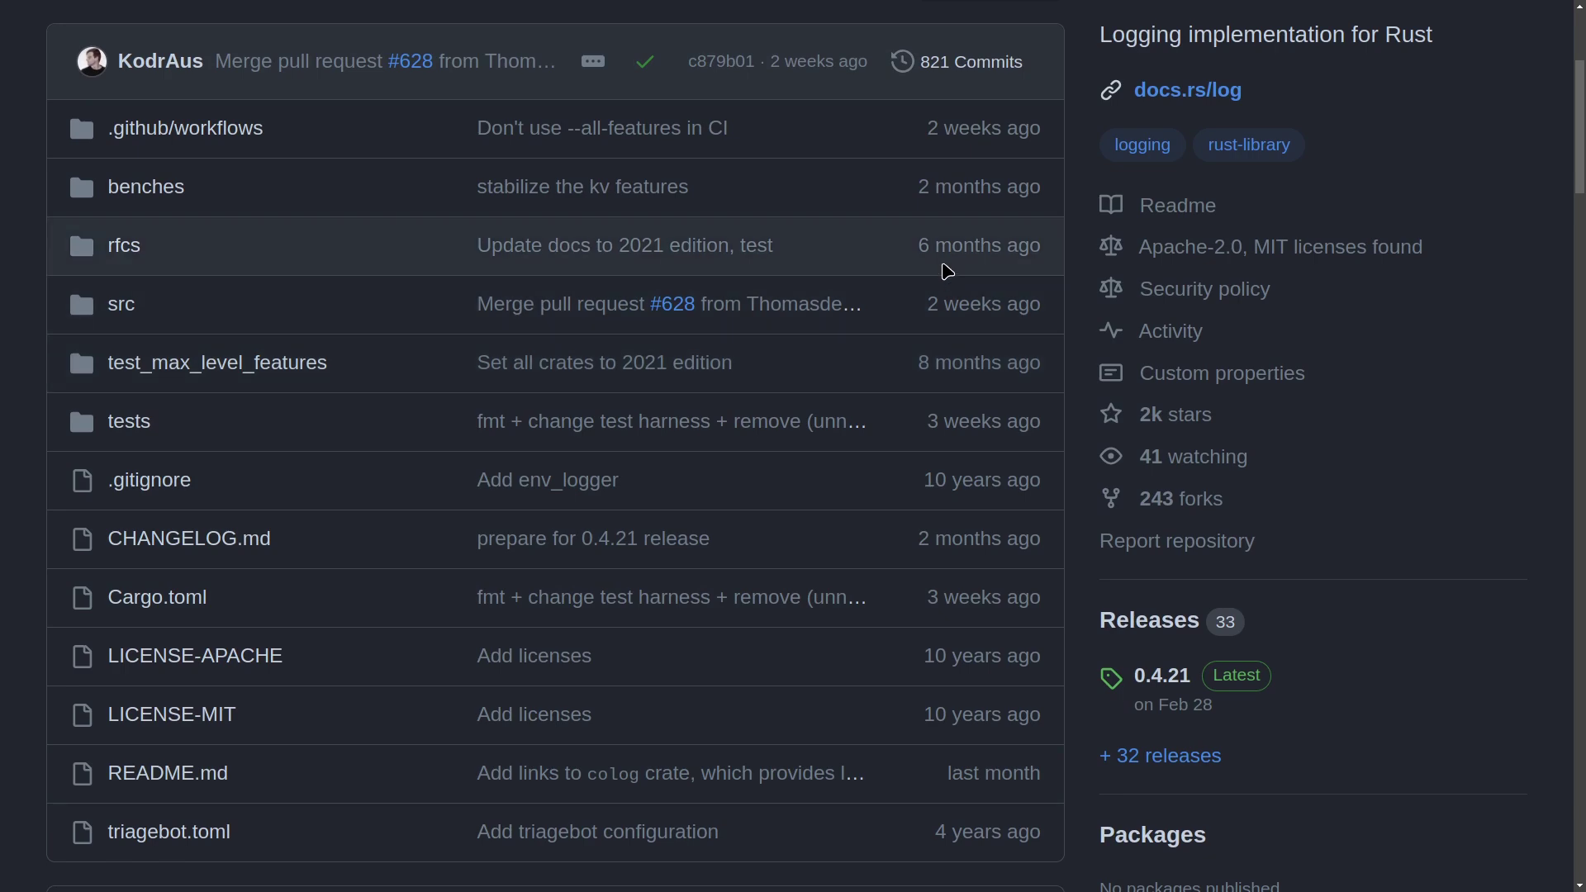
scroll(945, 271, "up", 5)
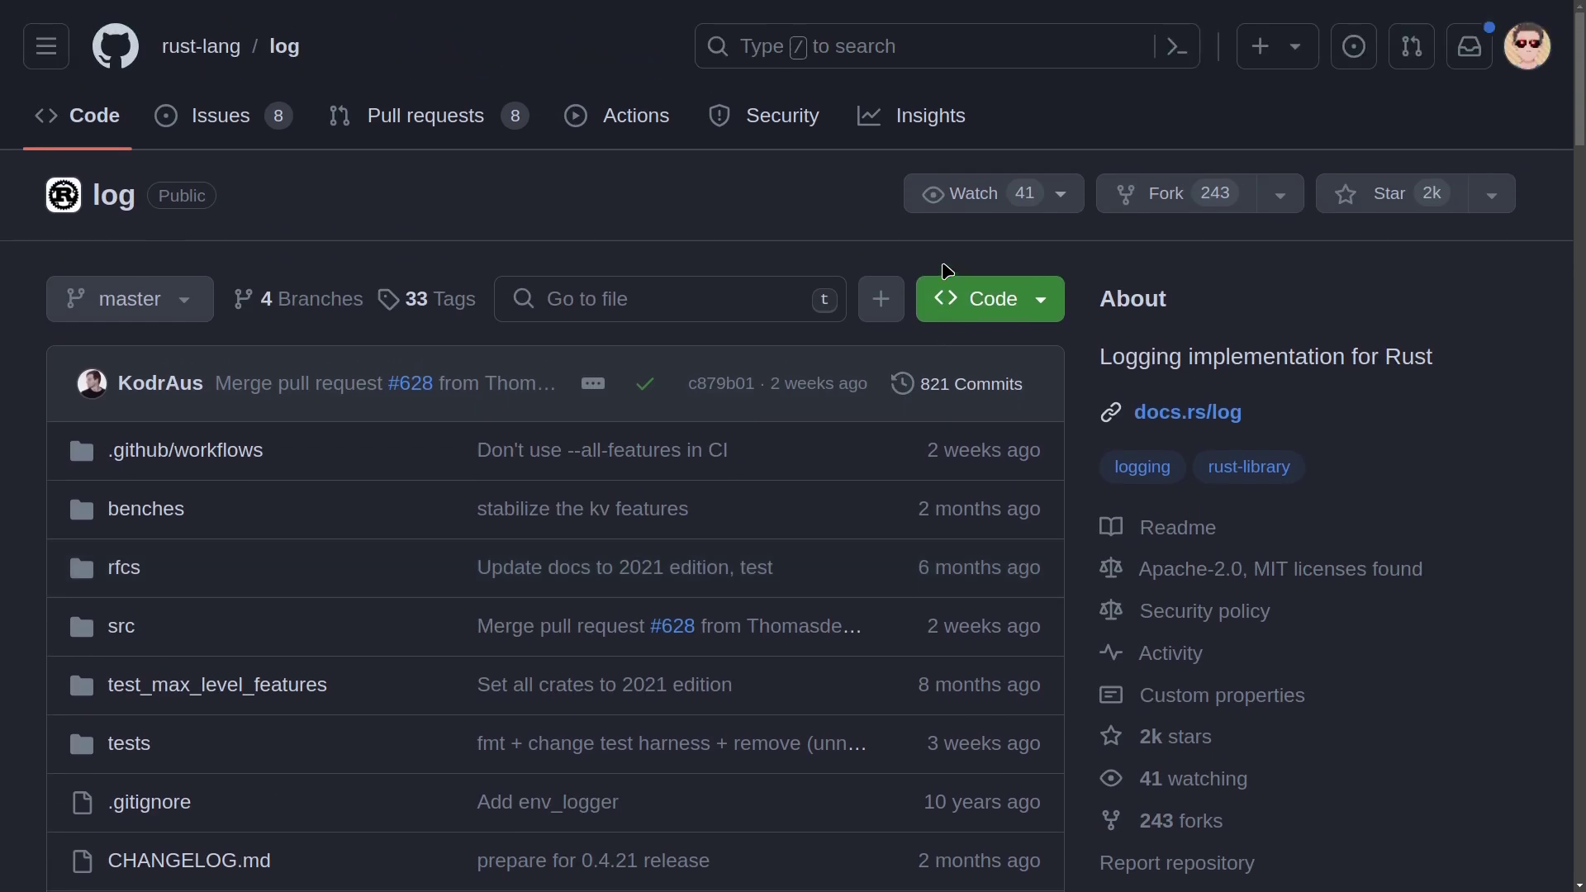
scroll(945, 271, "down", 15)
scroll(945, 270, "down", 10)
scroll(944, 270, "down", 5)
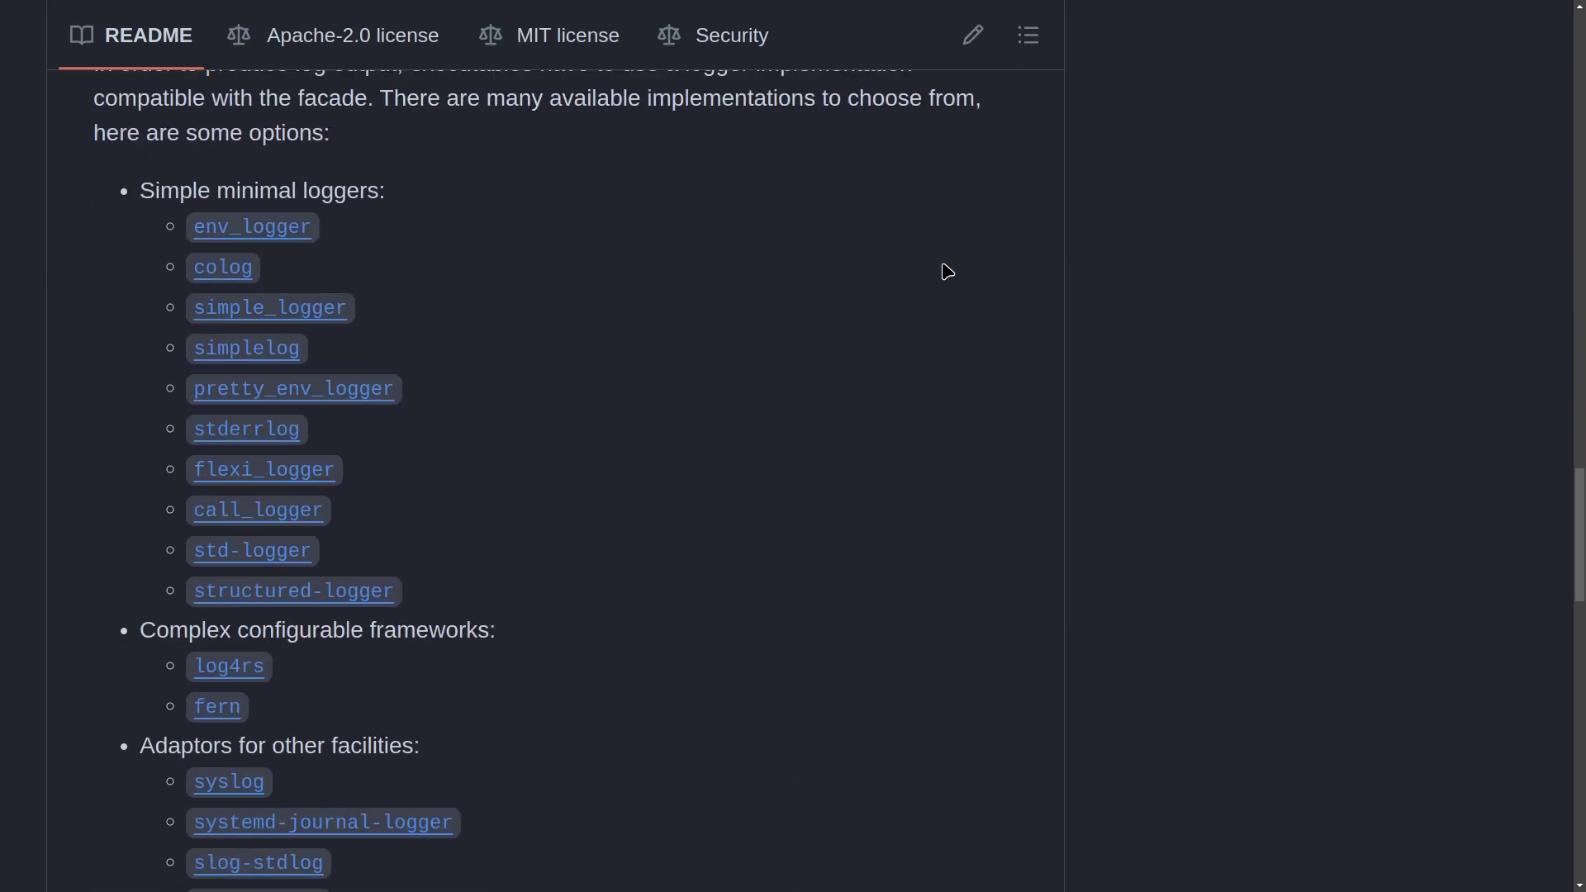
scroll(944, 270, "down", 5)
scroll(944, 271, "down", 3)
scroll(944, 271, "down", 3)
scroll(945, 270, "down", 3)
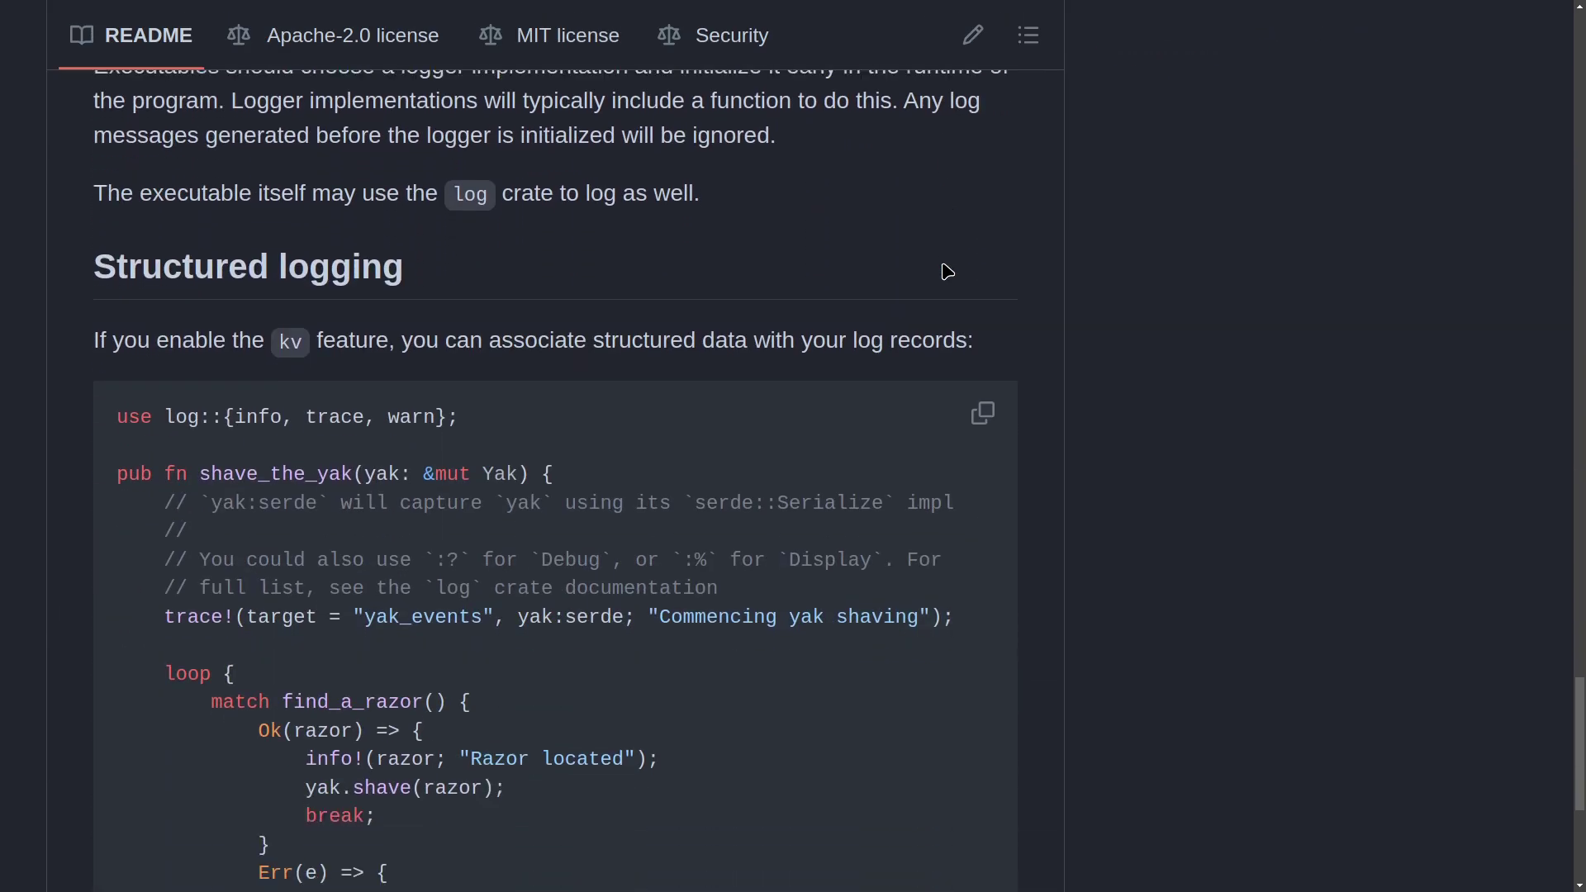
scroll(944, 270, "down", 1)
scroll(944, 271, "down", 1)
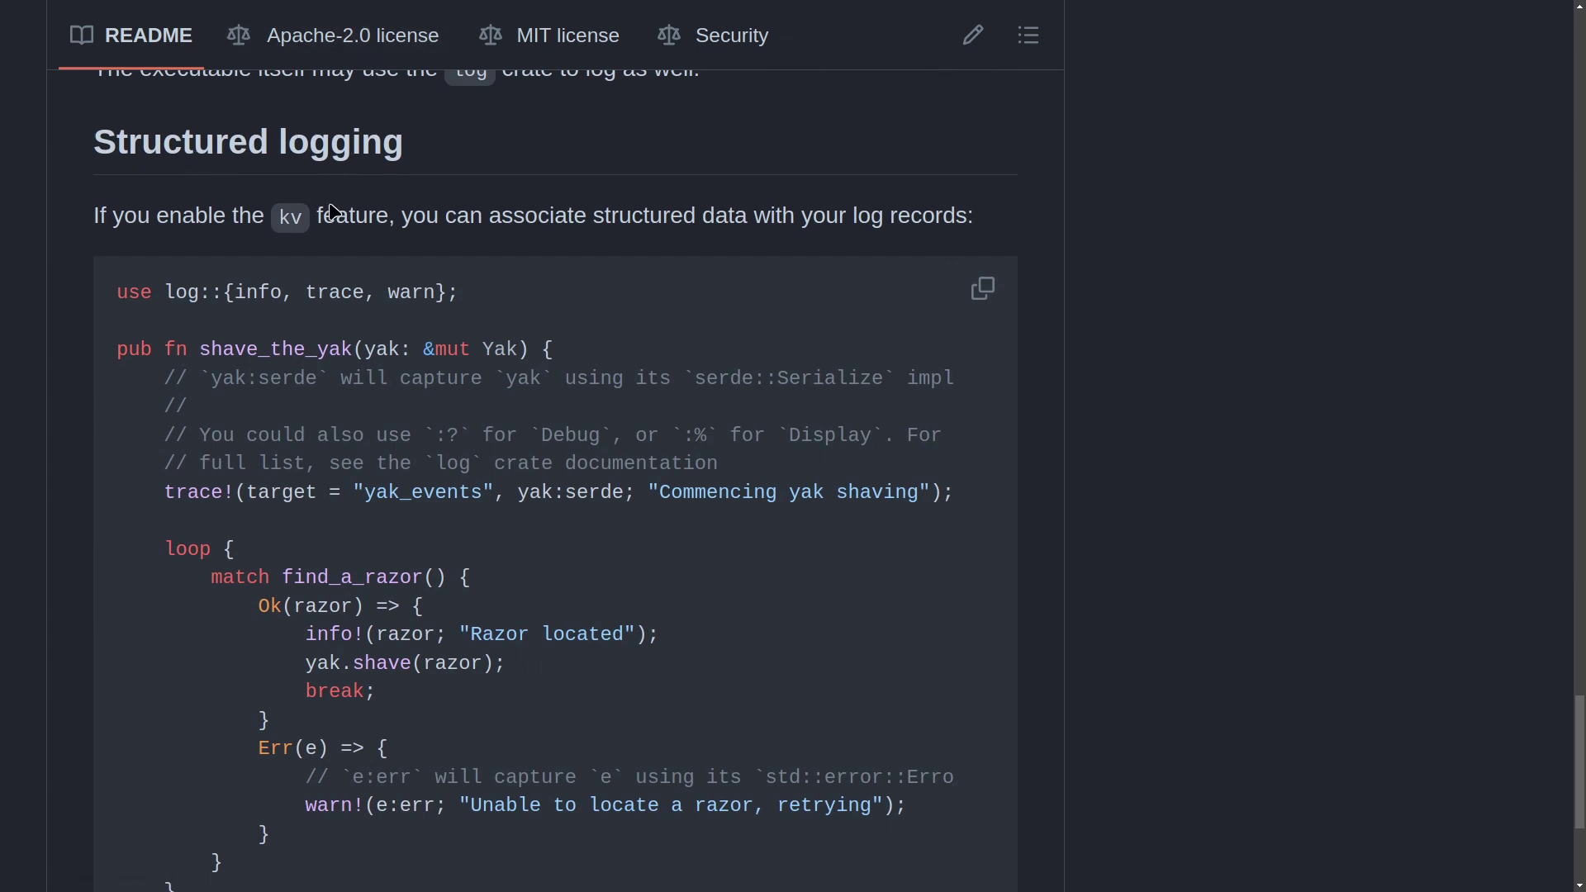
left_click_drag(278, 218, 306, 221)
scroll(332, 297, "up", 10)
scroll(332, 299, "up", 10)
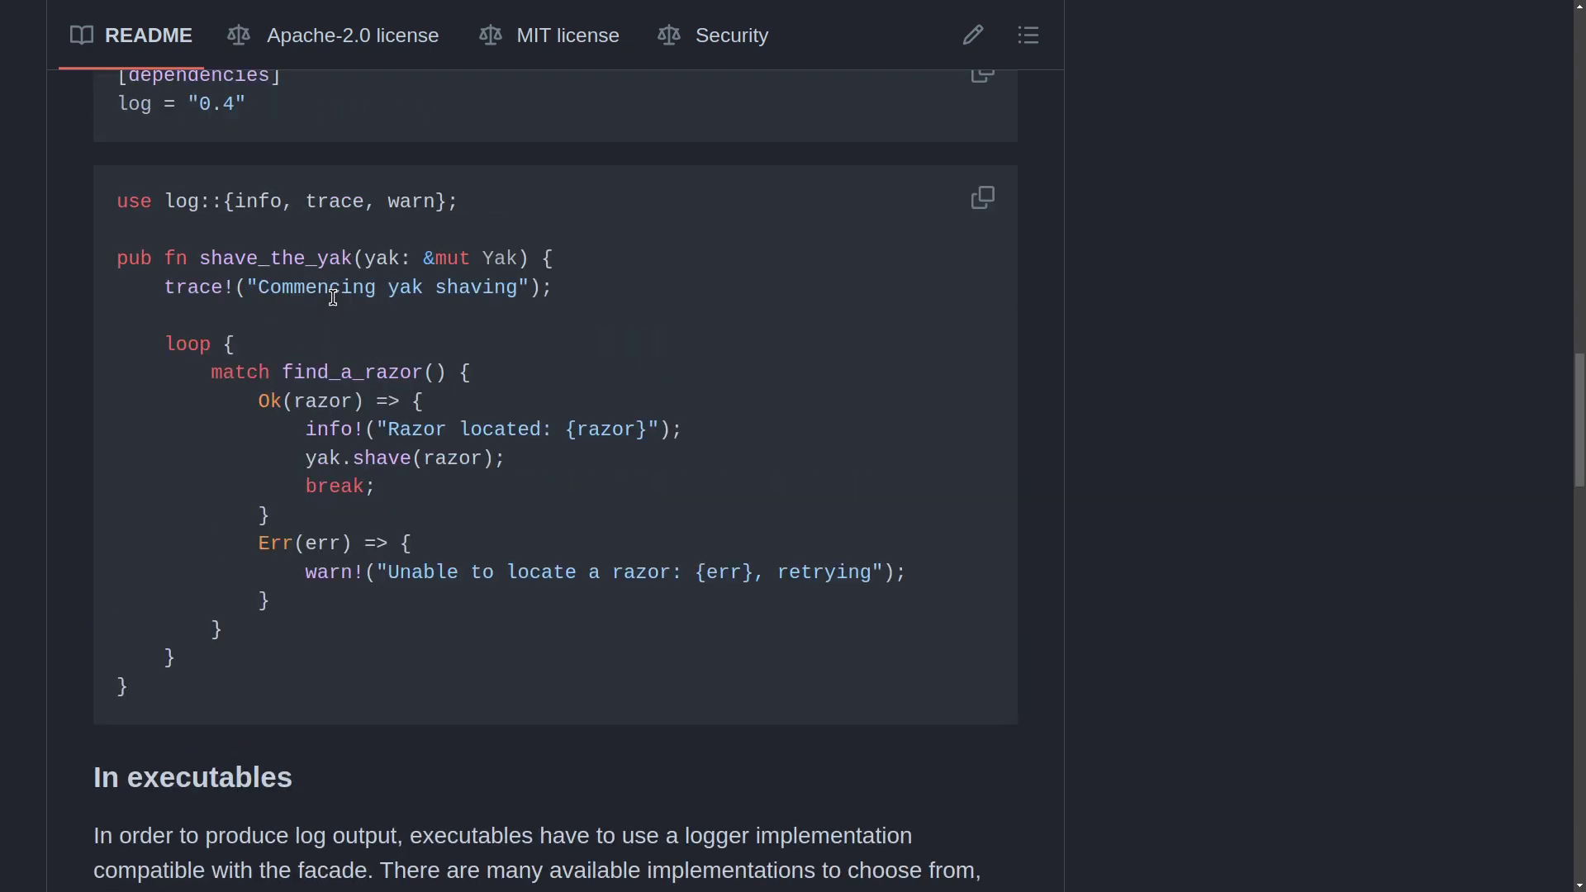
scroll(335, 303, "up", 10)
scroll(336, 306, "down", 1)
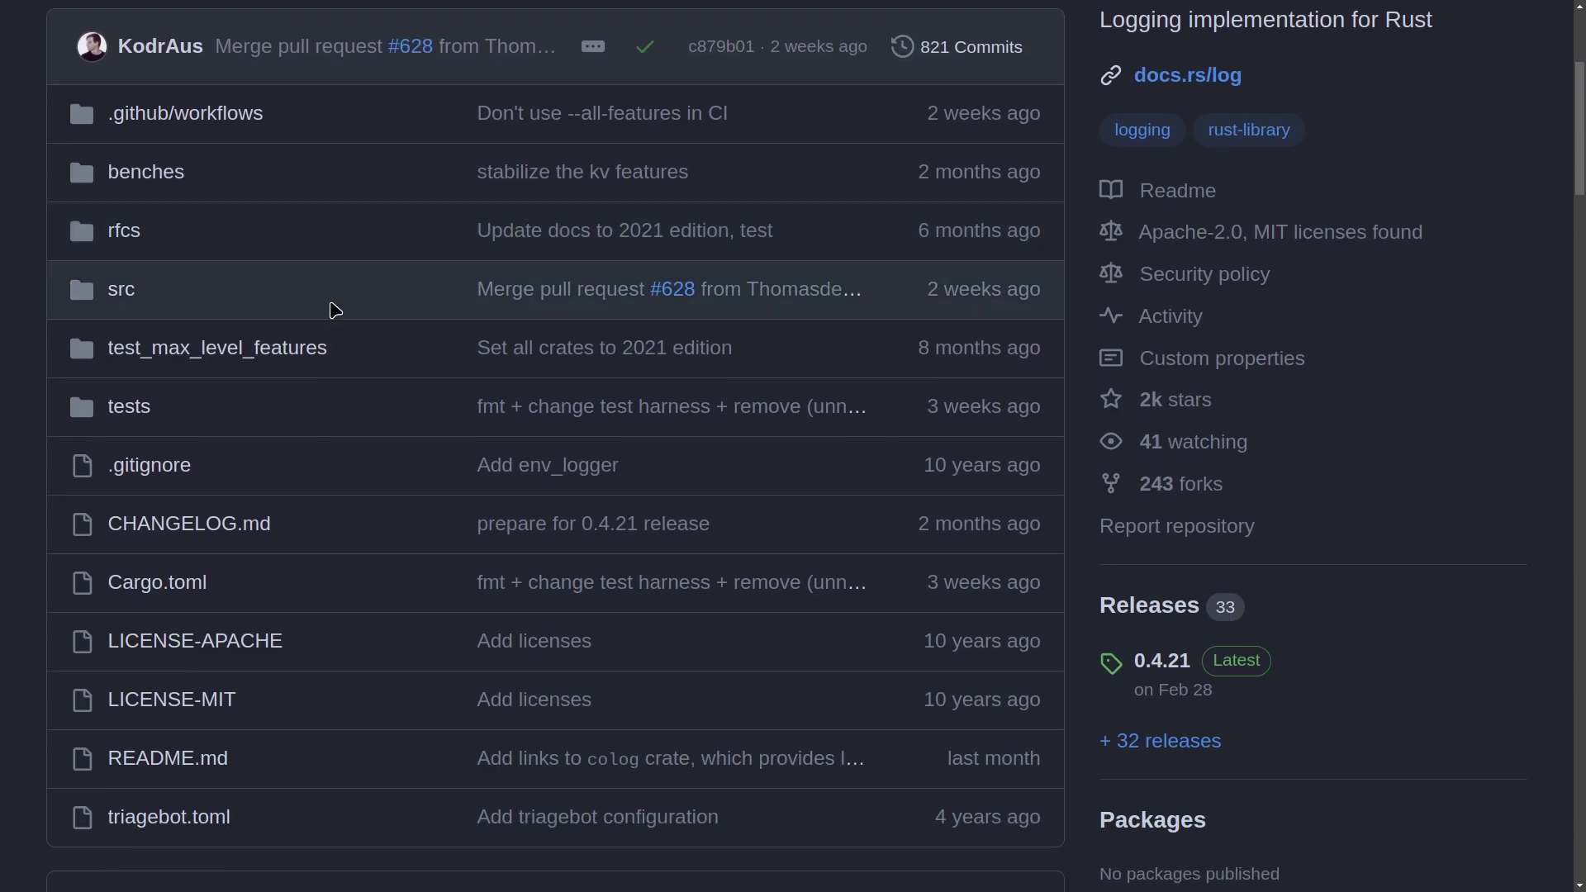
- Open the log repository's Cargo.toml and select the optional serde dependency line
left_click(190, 588)
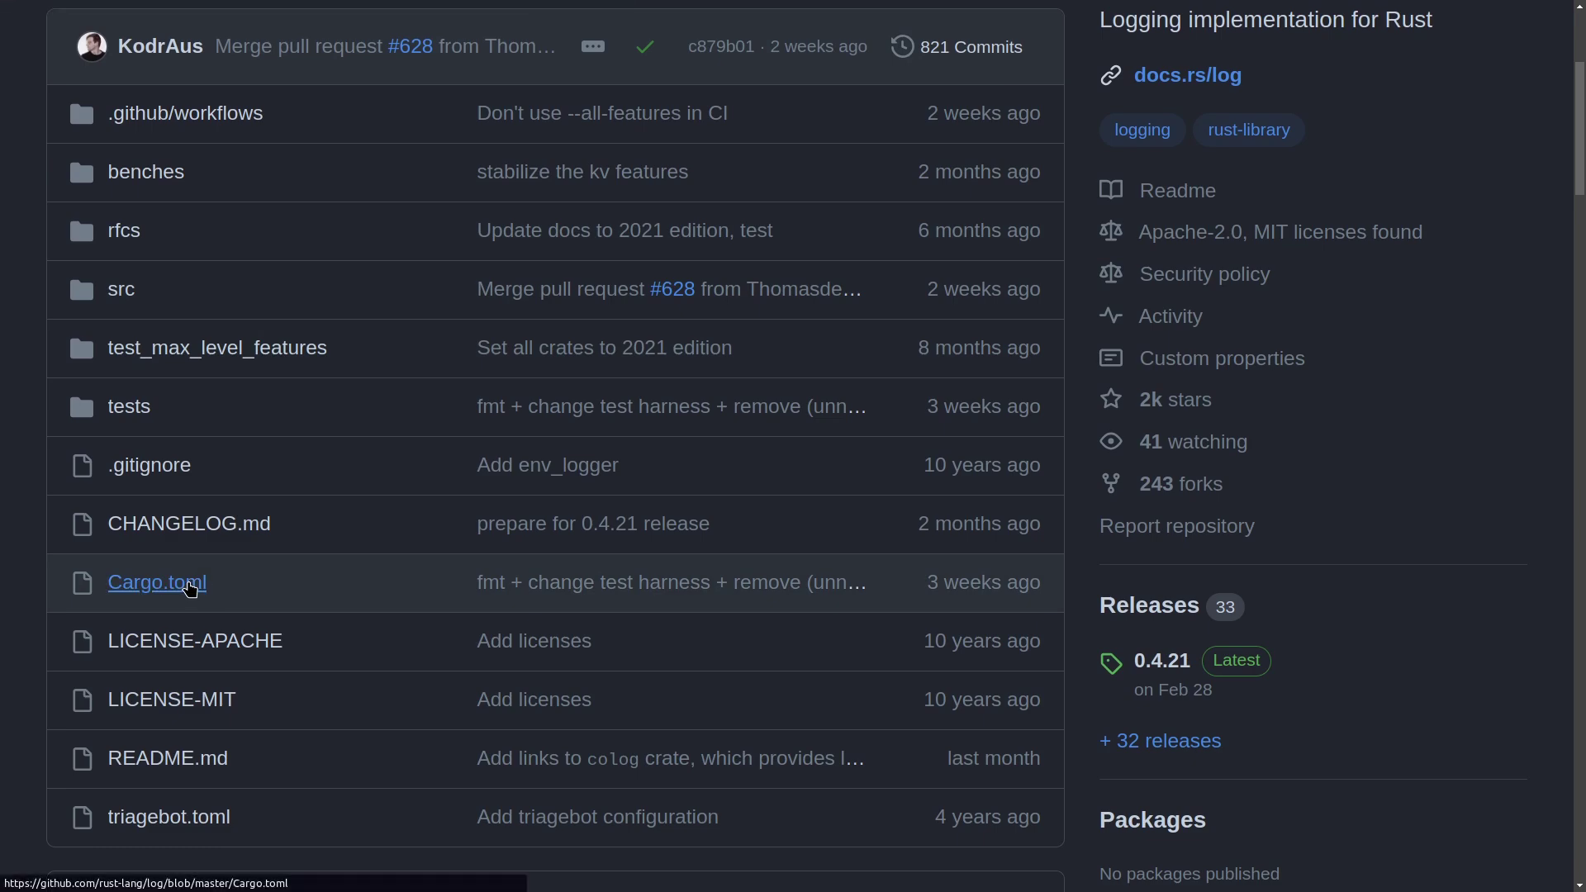
scroll(207, 628, "down", 2)
scroll(207, 628, "down", 3)
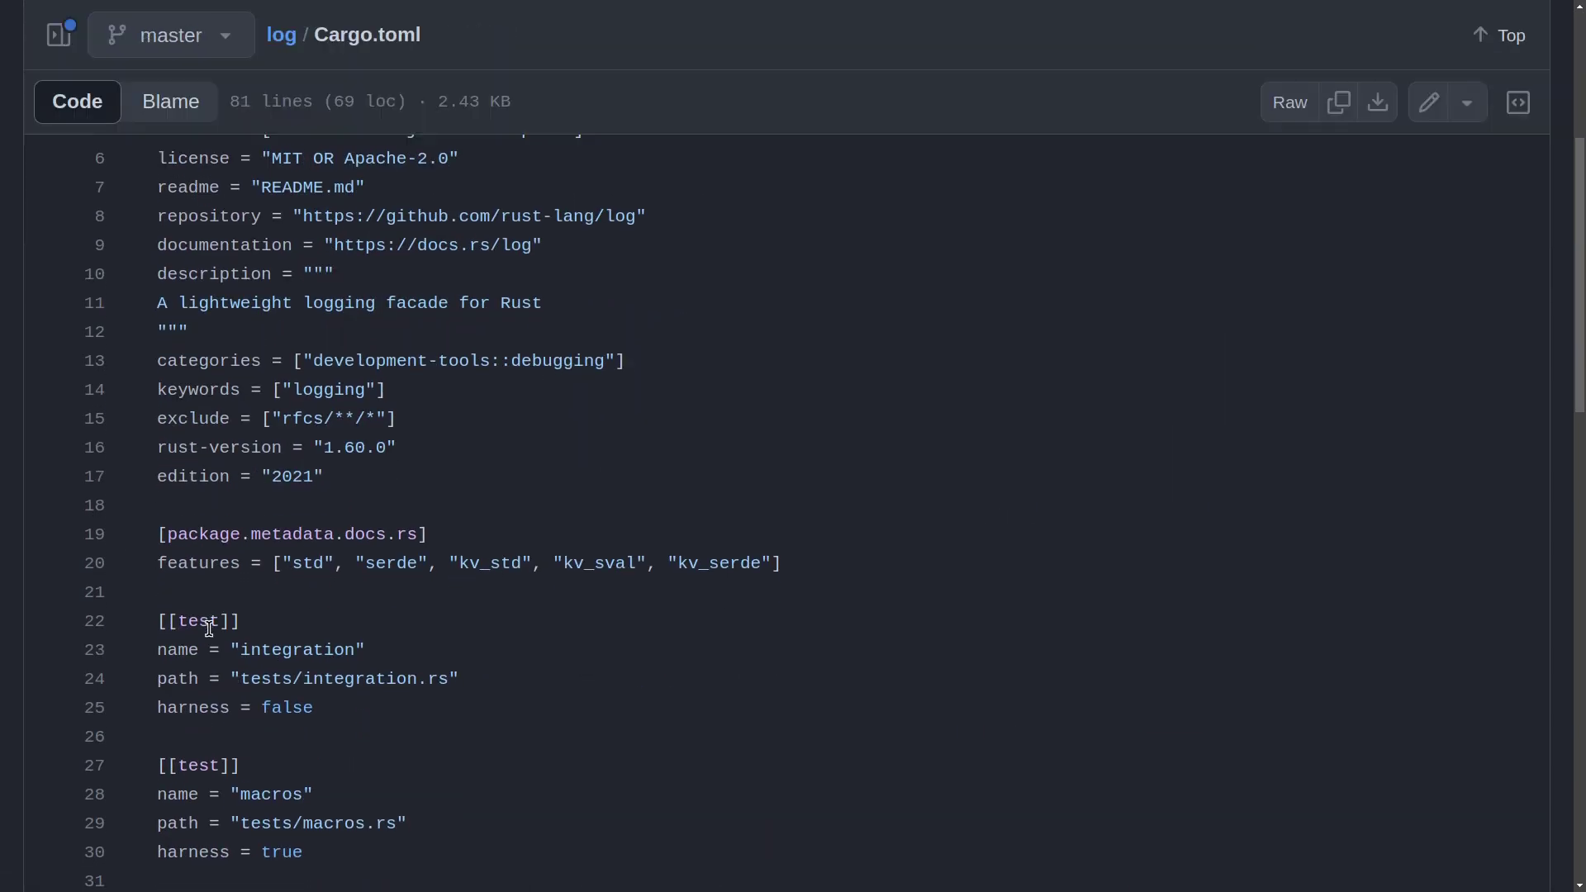
scroll(208, 629, "down", 2)
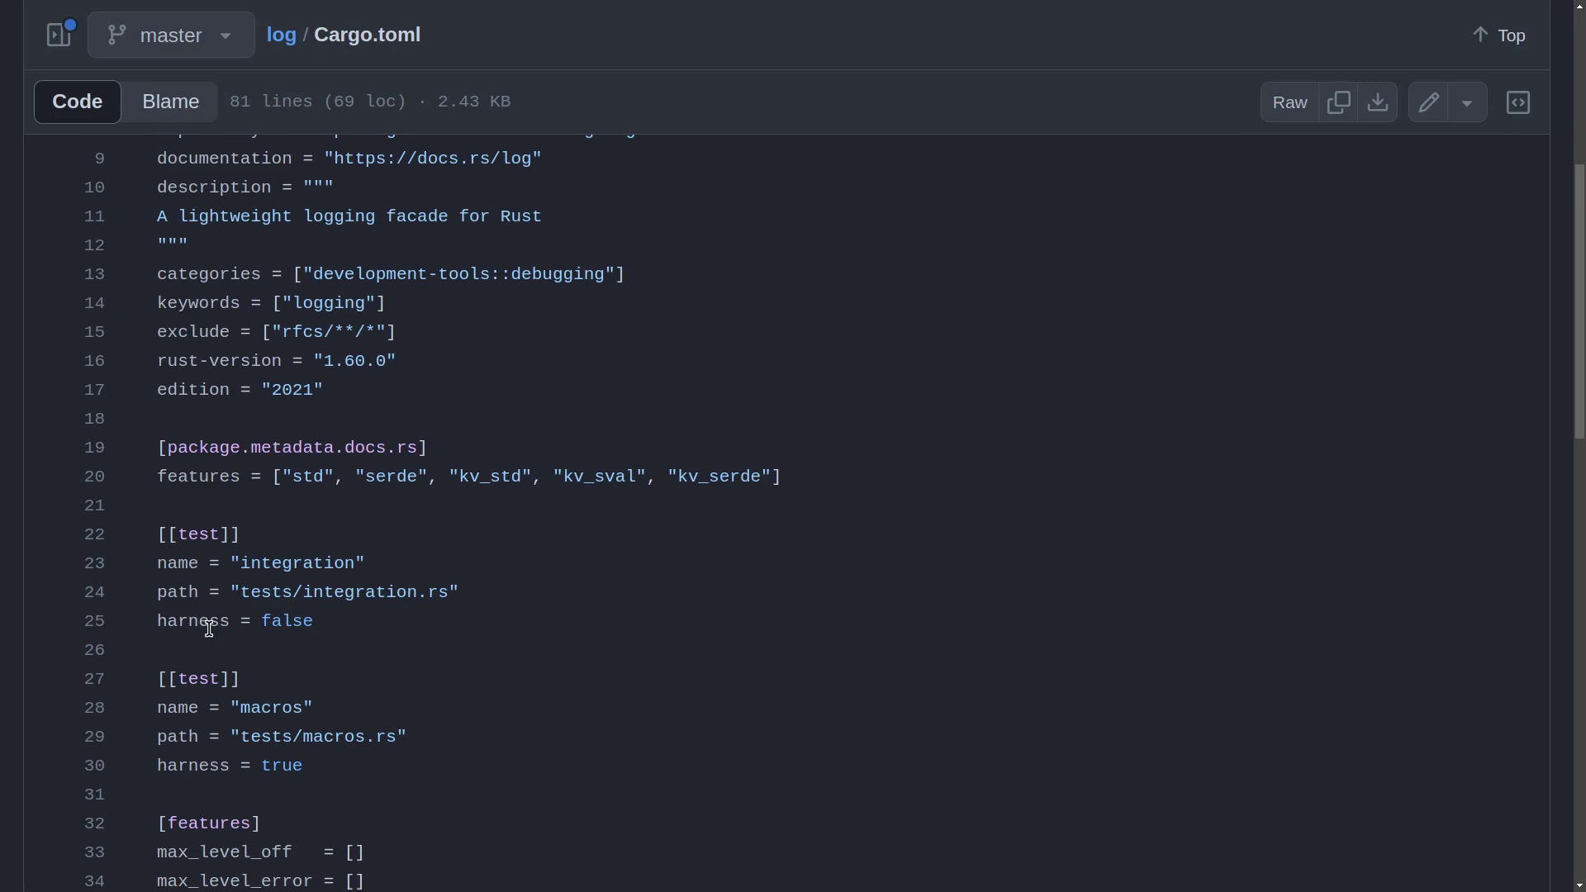
scroll(206, 629, "down", 3)
scroll(207, 628, "down", 4)
scroll(207, 629, "down", 4)
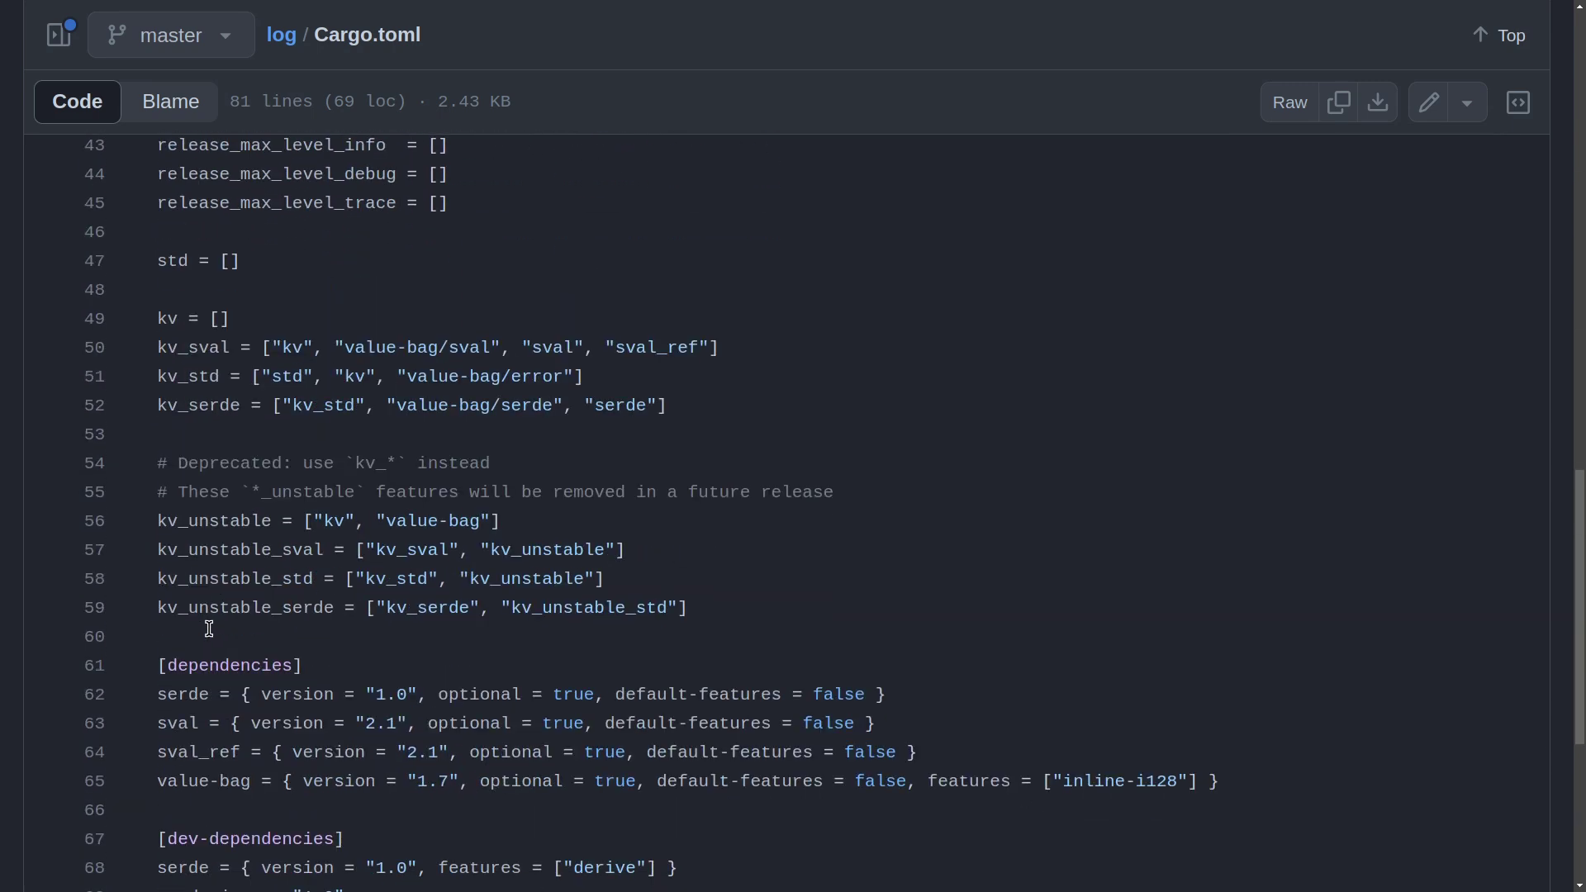
scroll(207, 628, "down", 1)
scroll(208, 628, "down", 1)
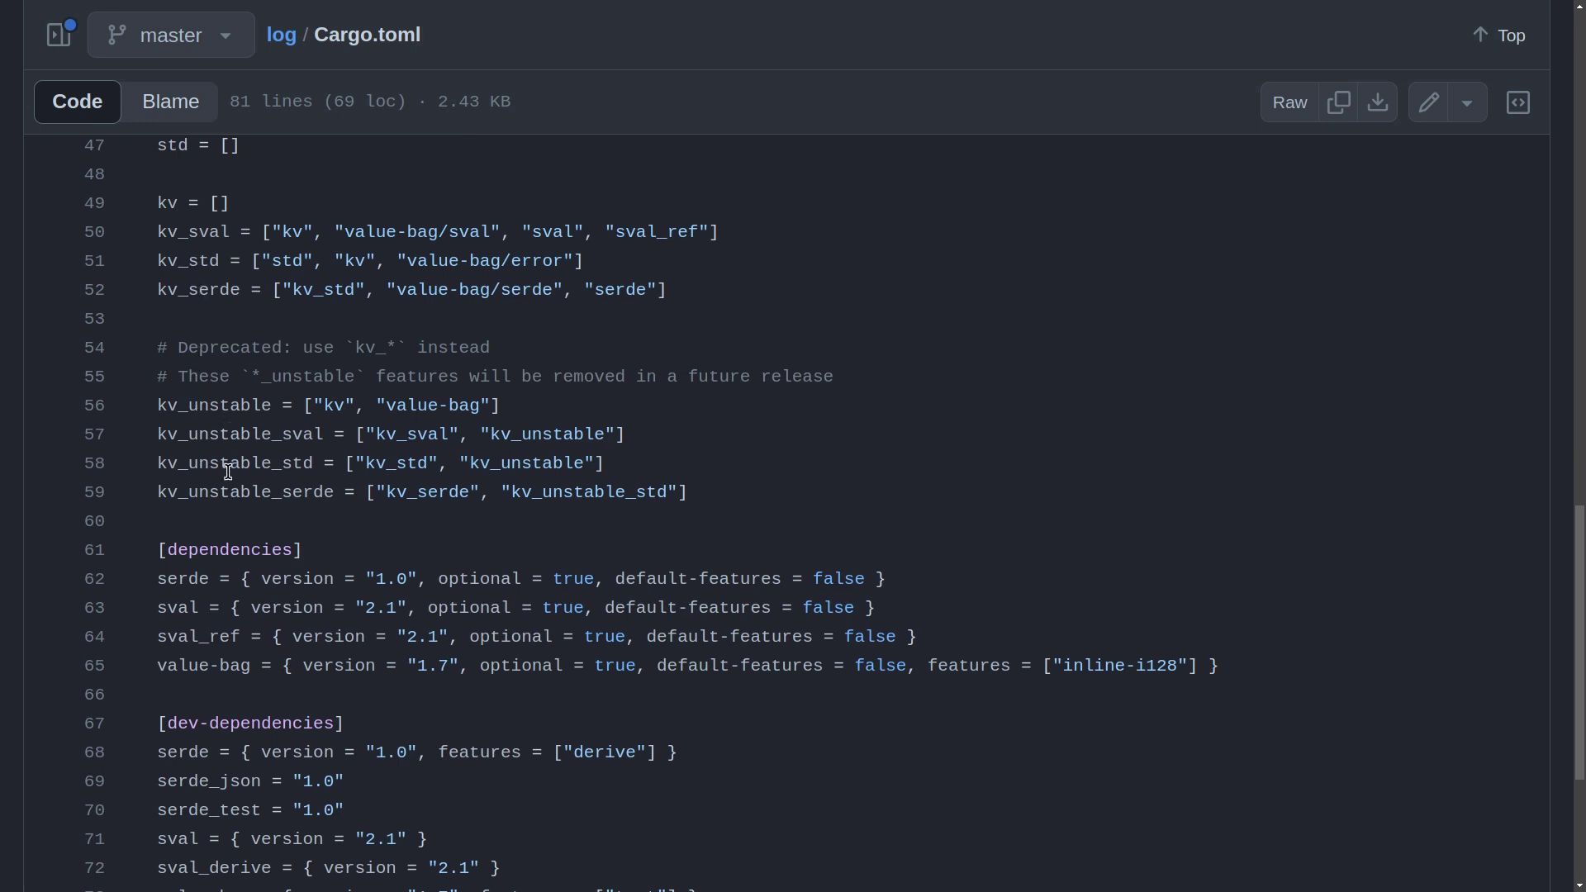
left_click(187, 579)
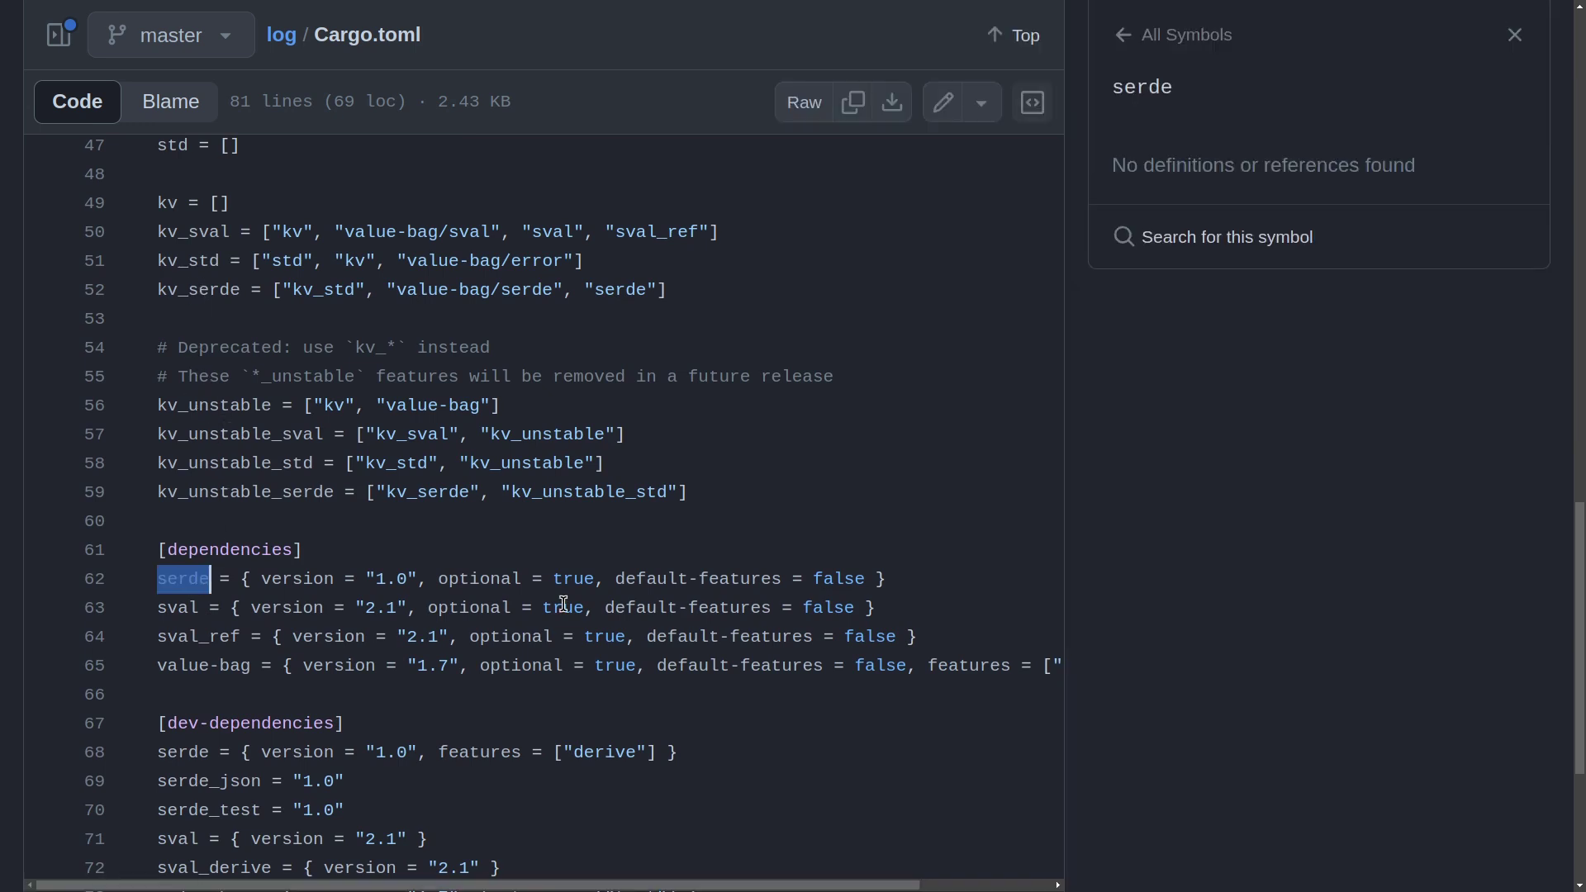
left_click(557, 608)
left_click_drag(887, 578, 158, 579)
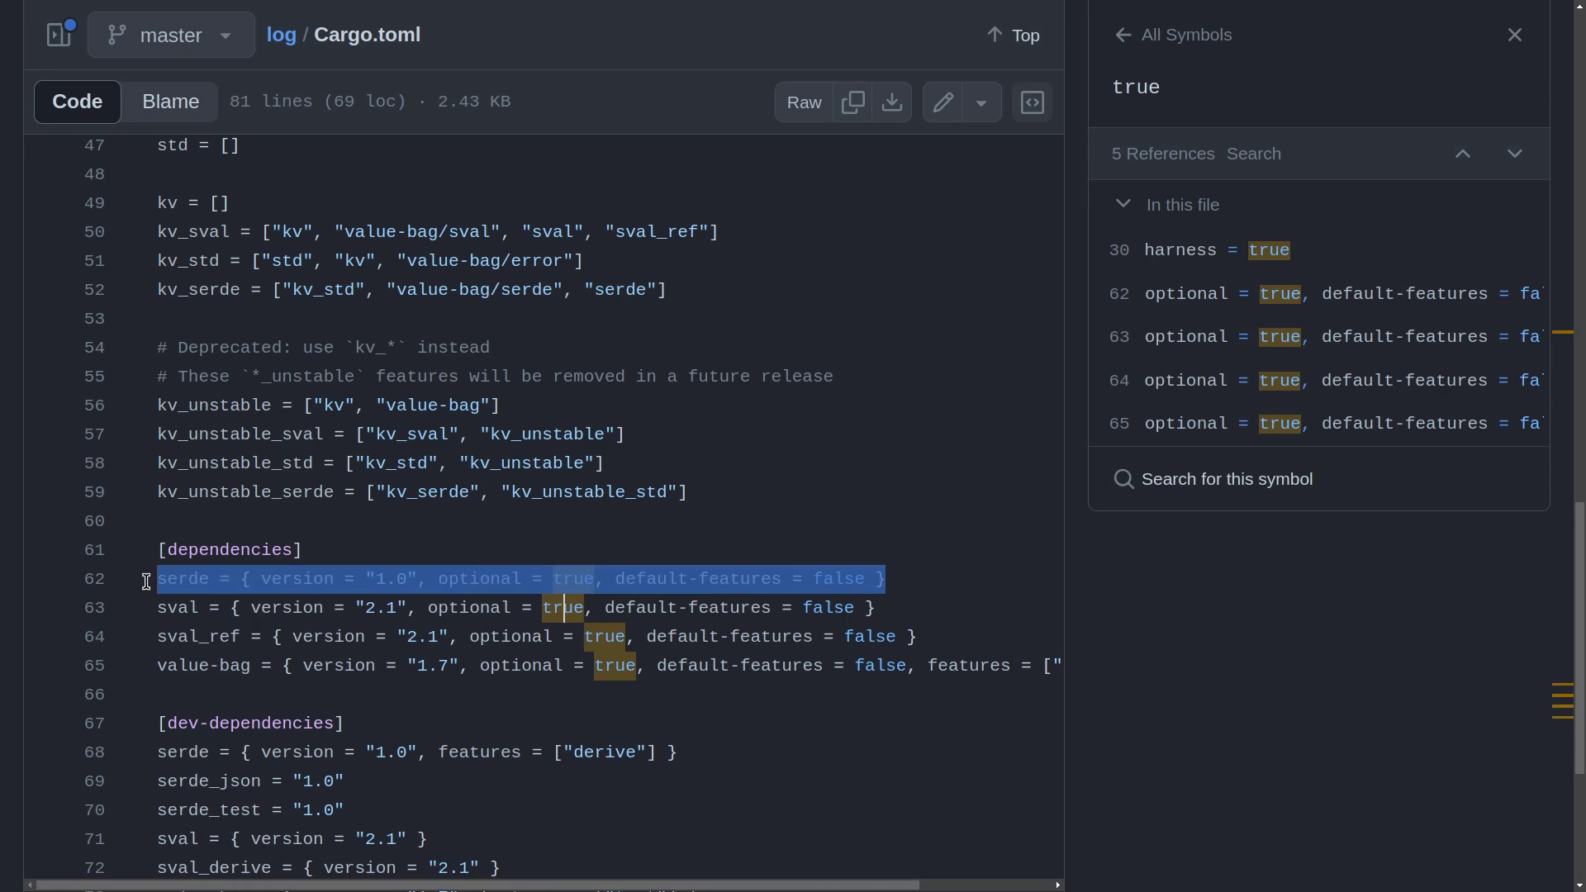
scroll(262, 541, "down", 3)
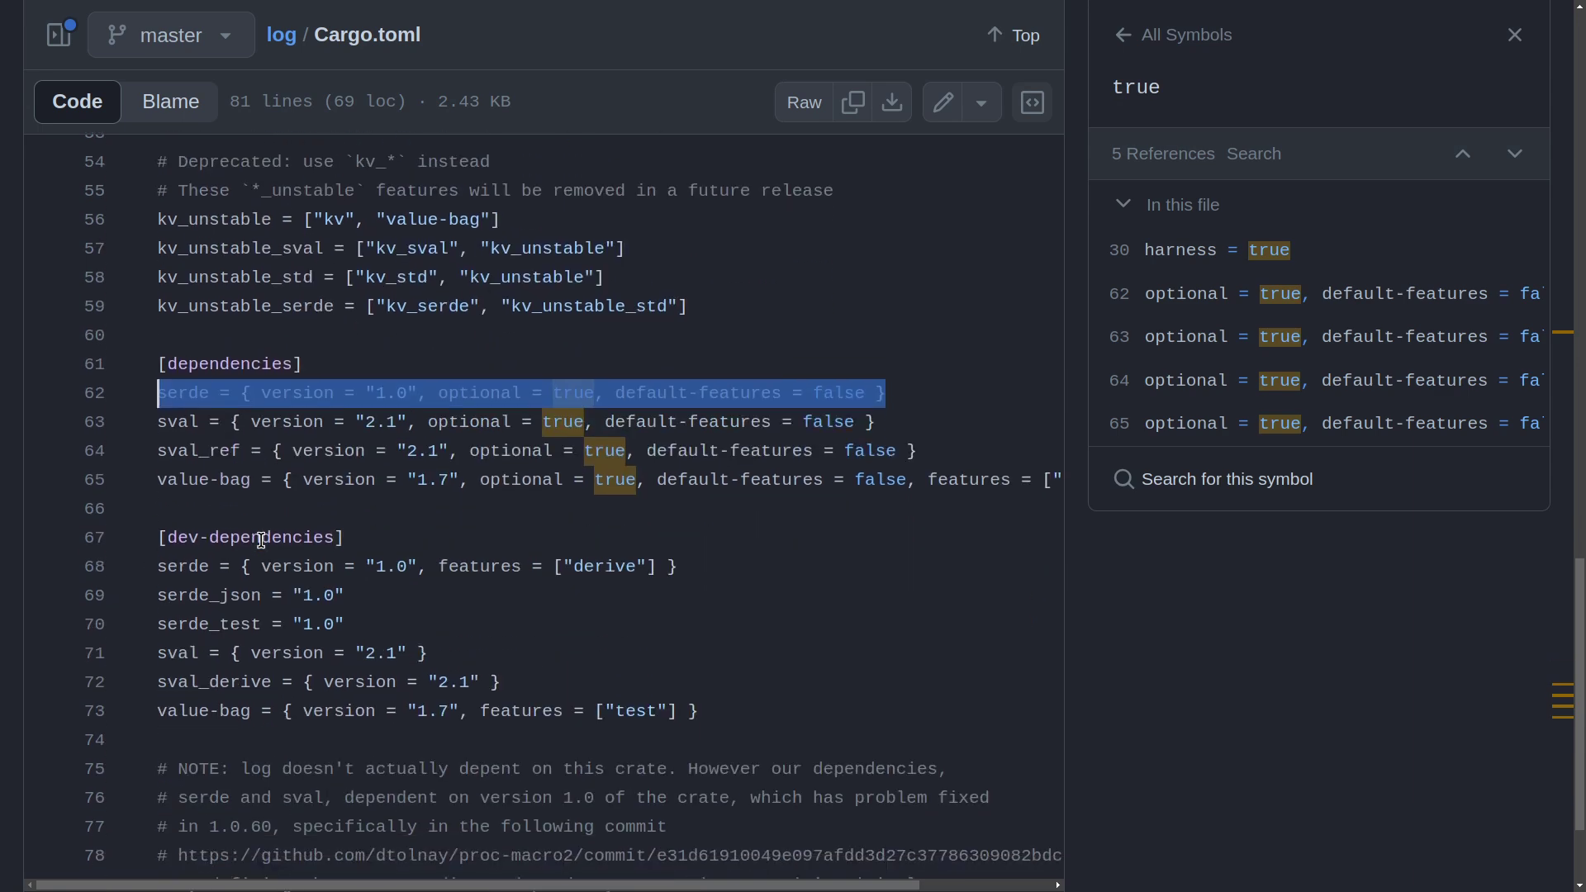
scroll(261, 542, "down", 3)
scroll(262, 542, "down", 2)
scroll(262, 541, "up", 10)
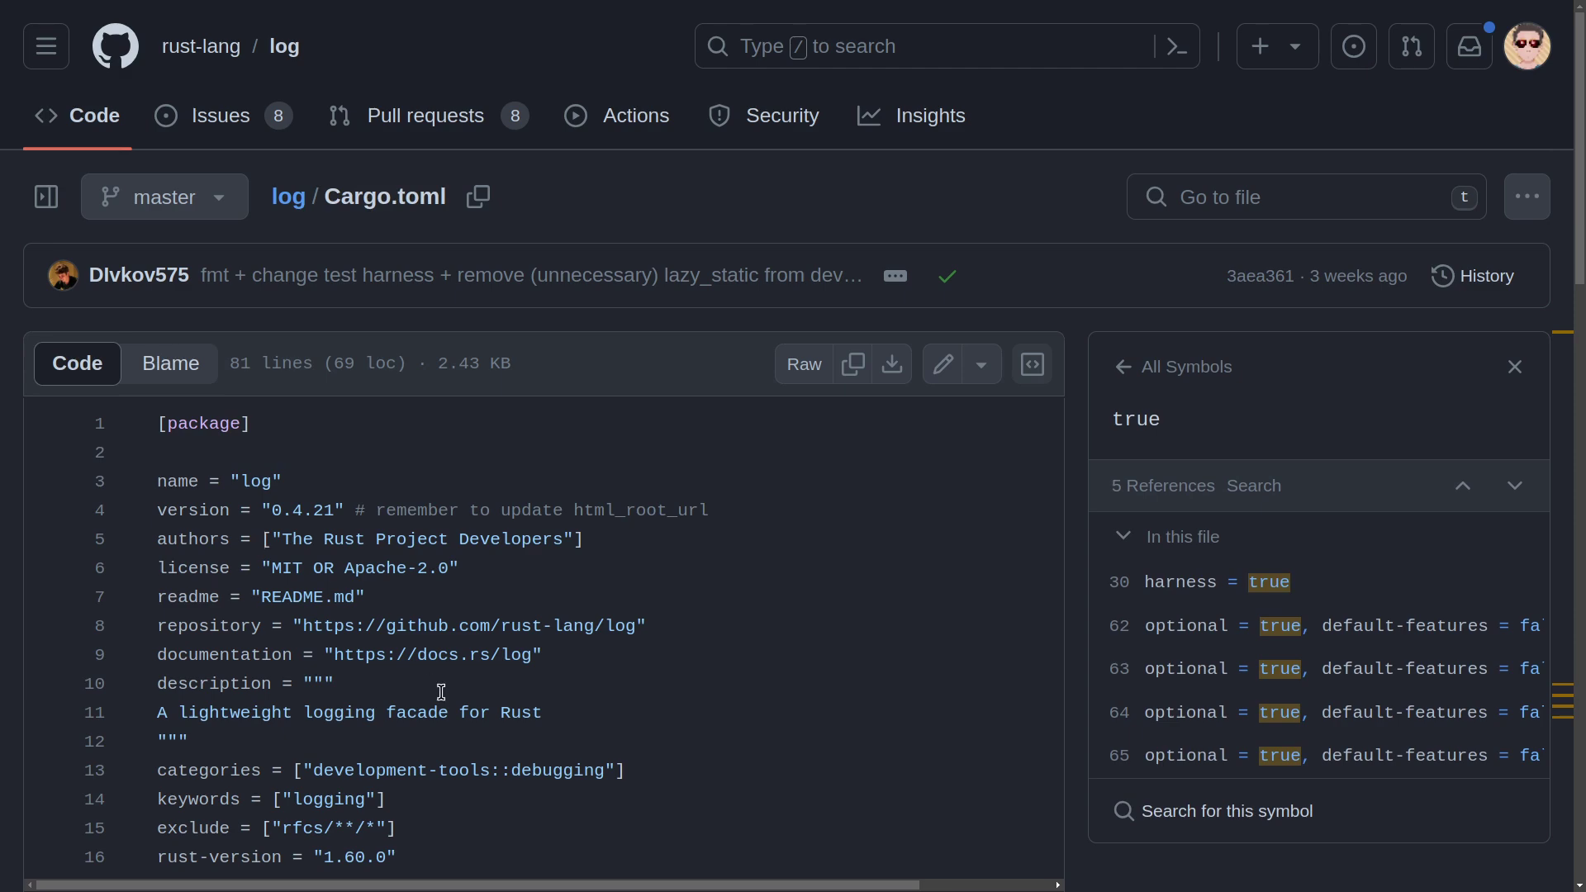
- Return to the terminal on Workspace 1 with Super+1
key("super+1")
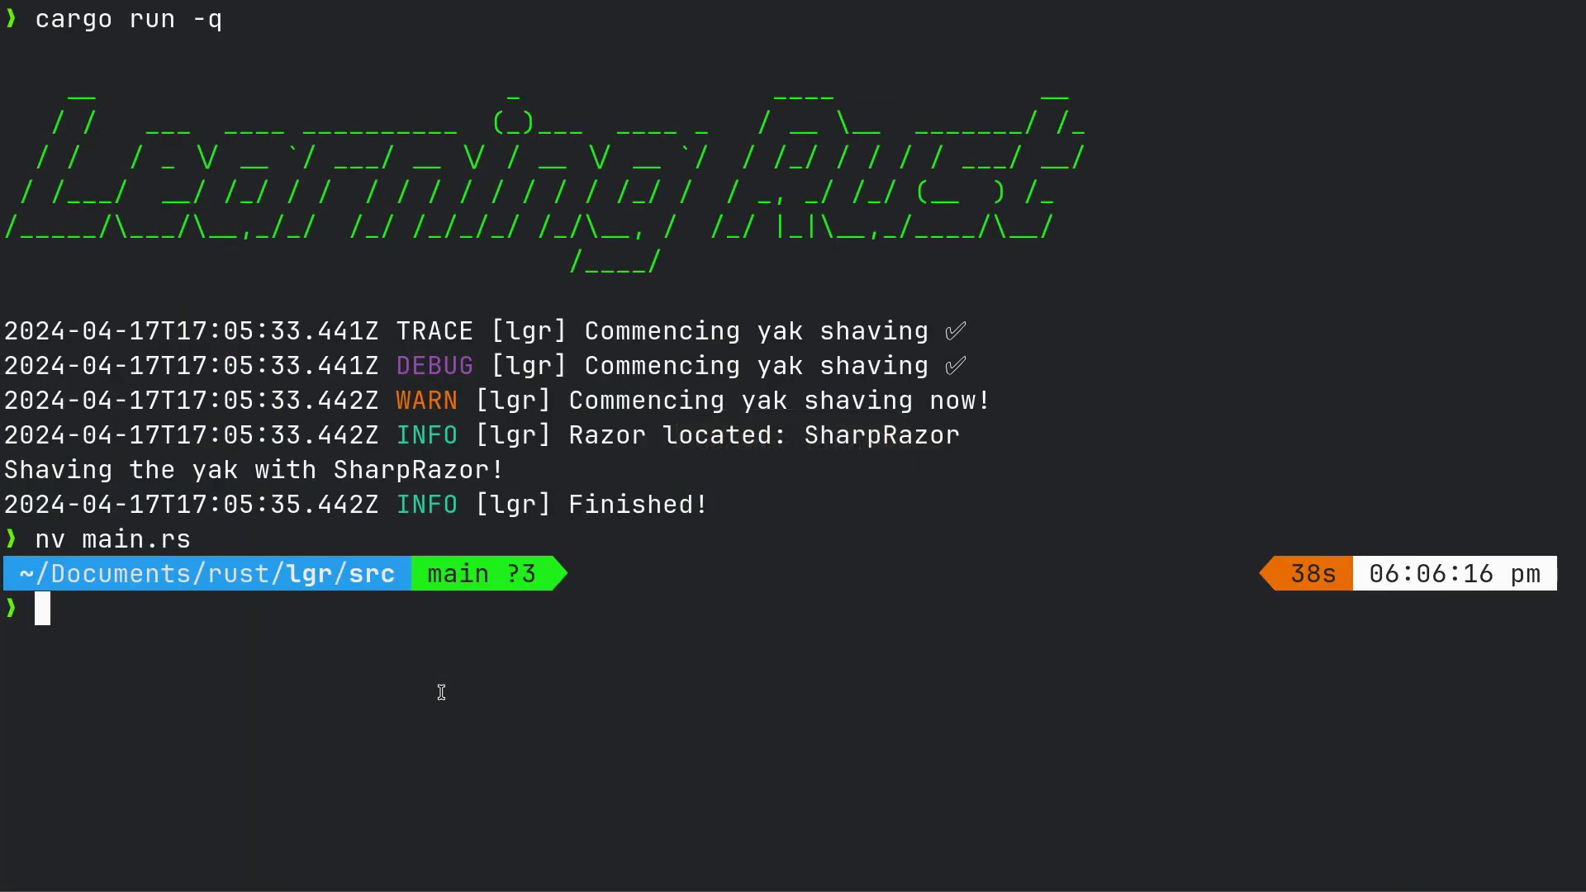